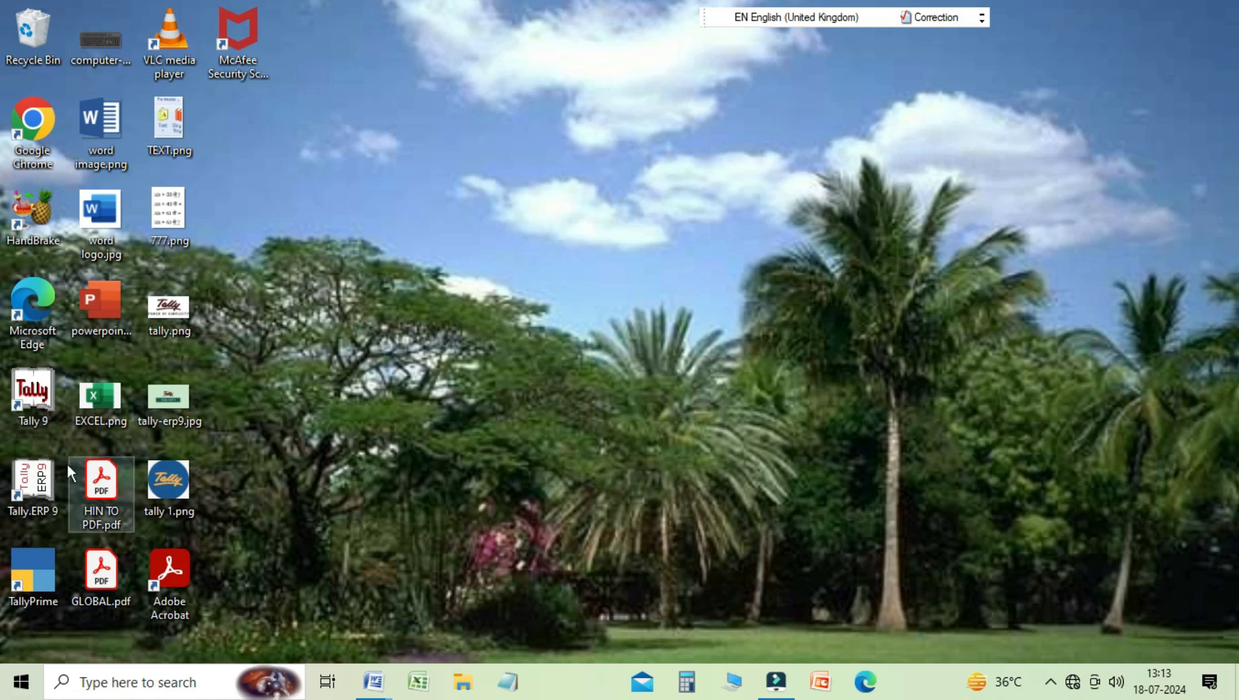
Launch Tally.ERP 9 and start working in Educational Mode with the Silver Edition (Single User)
double_click(39, 495)
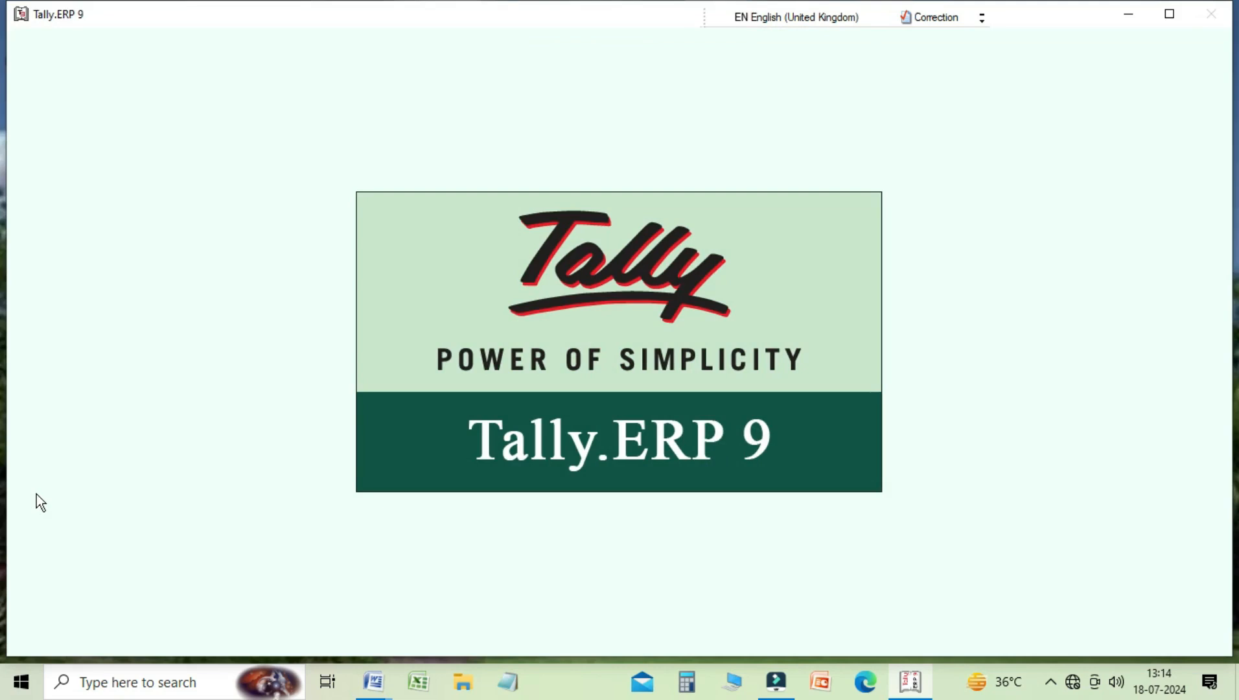
key("Down")
key("Down")
key("Down")
key("Down")
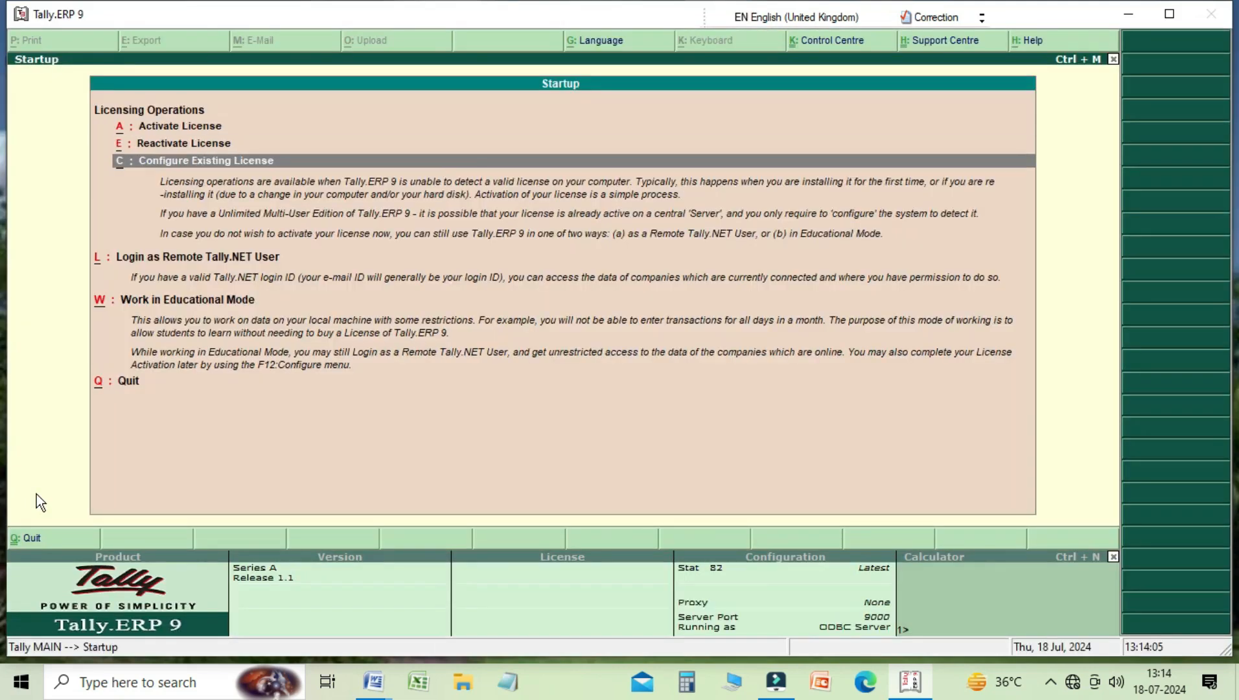
key("Return")
key("Down")
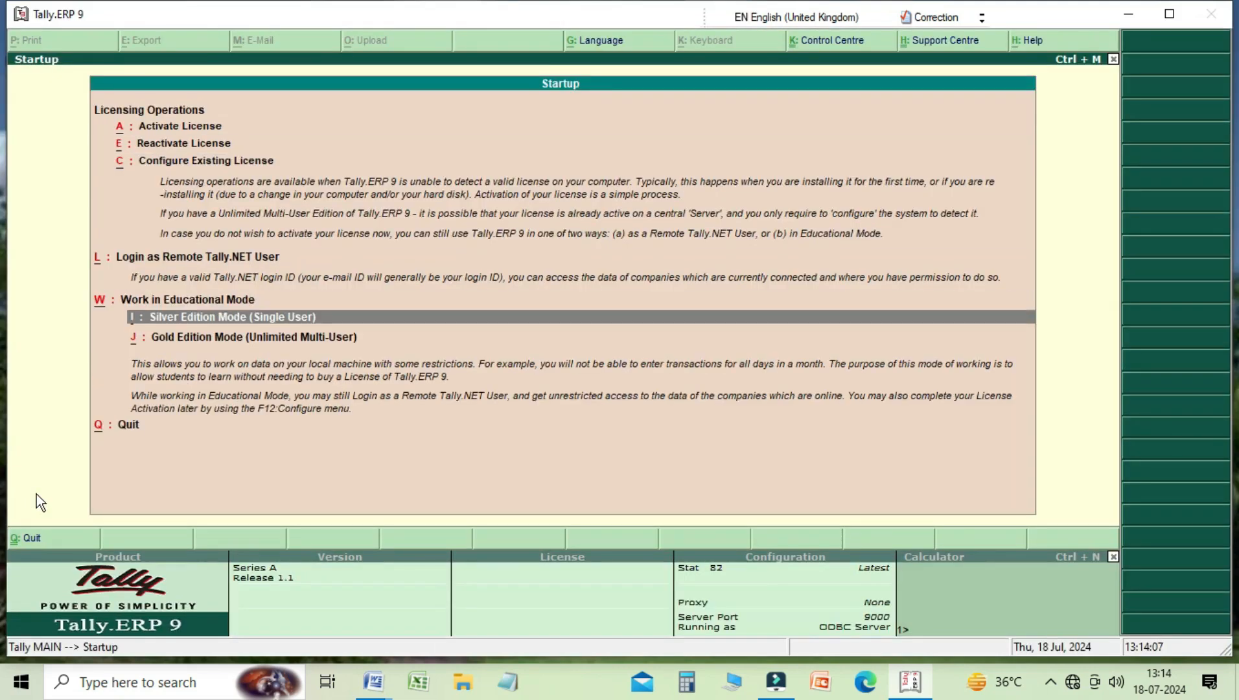
key("Return")
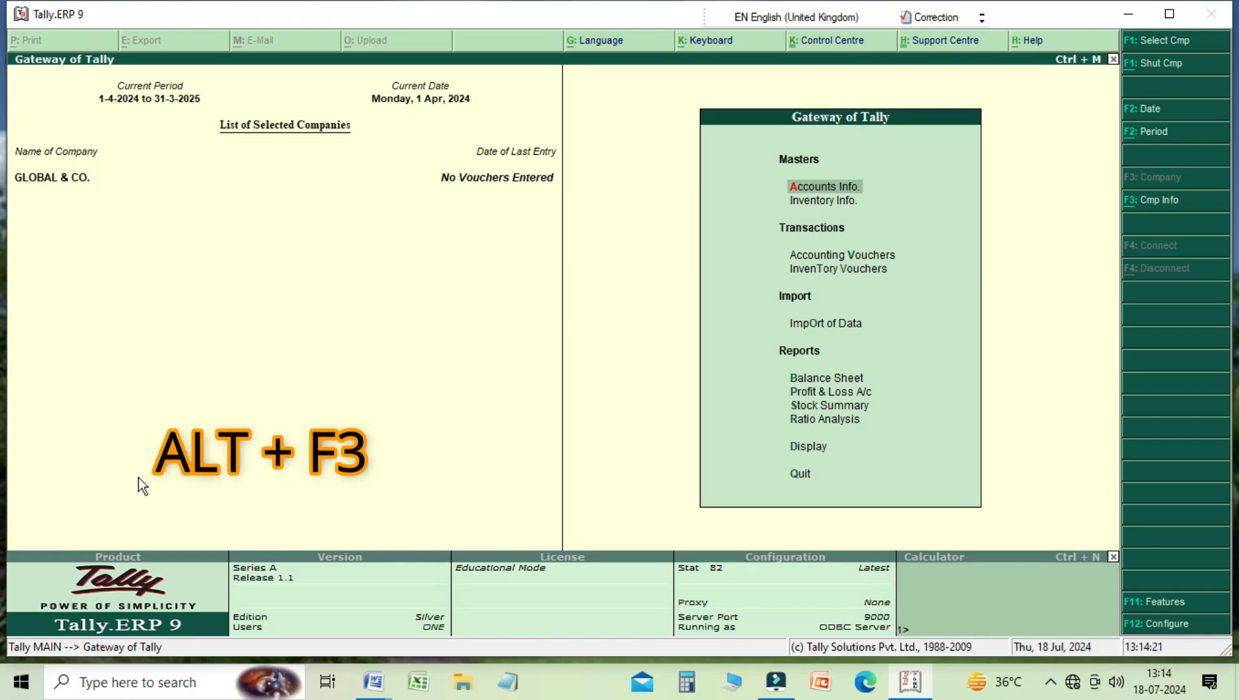
Open the company creation form from the company information options
key("alt+F3")
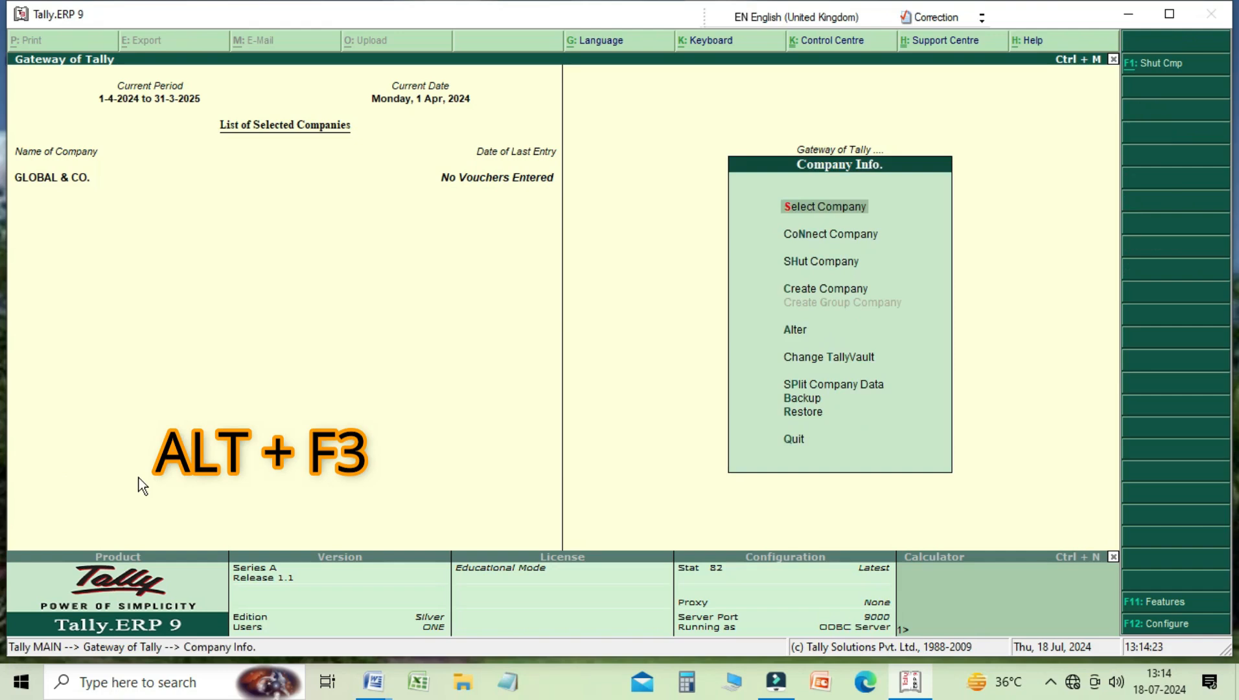
key("Down")
key("Down")
key("Down")
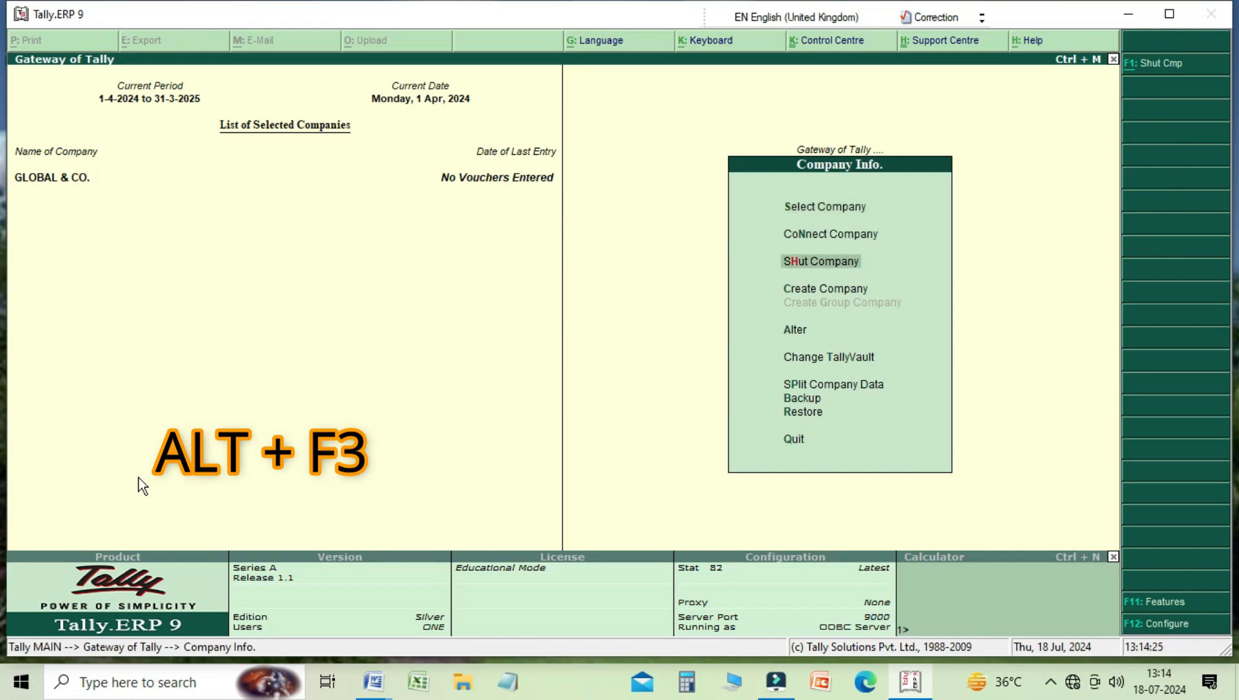
key("Up")
key("Up")
key("Up")
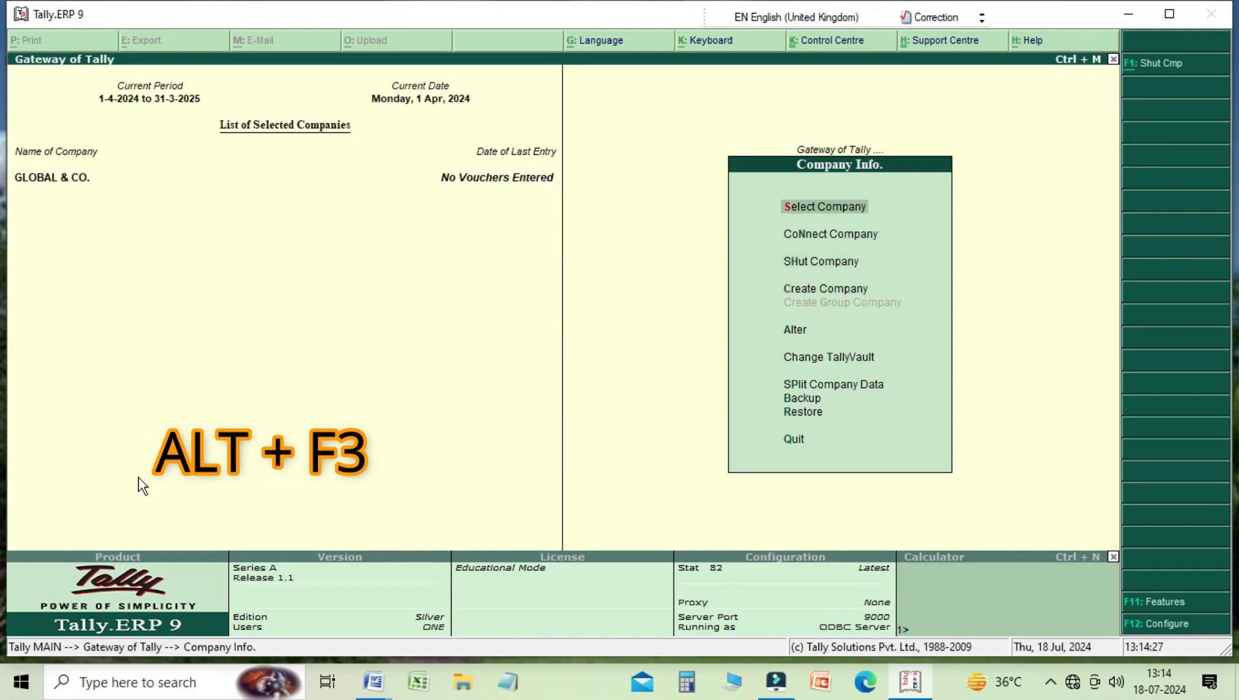
key("Down")
key("Down")
key("Down")
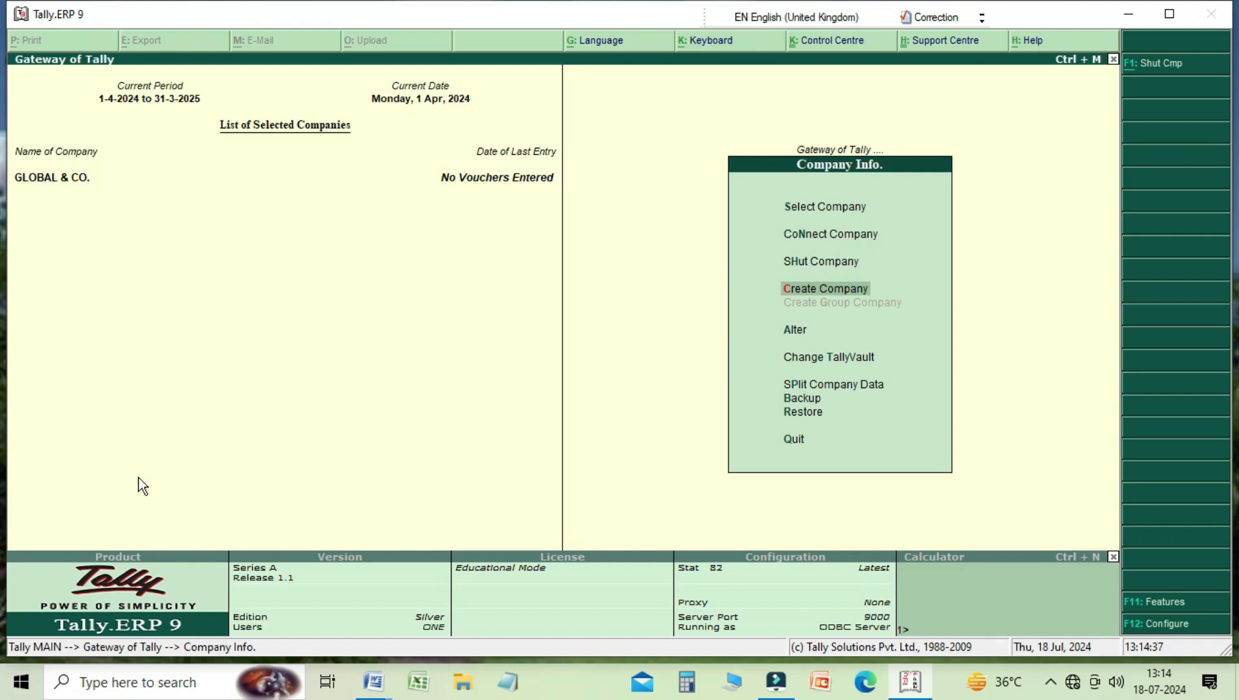
key("Return")
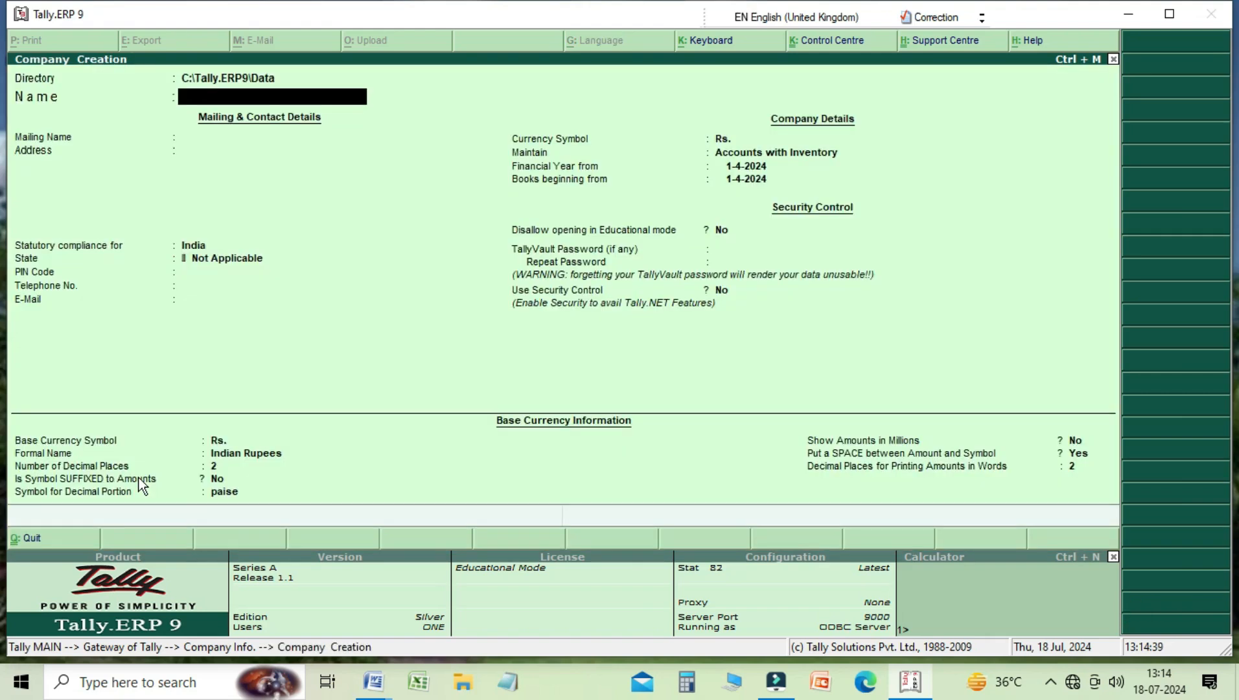
Name the new company GLOBAL & CO PROB 5 and keep the same text as its mailing name
type("GLOBAL & CO PR")
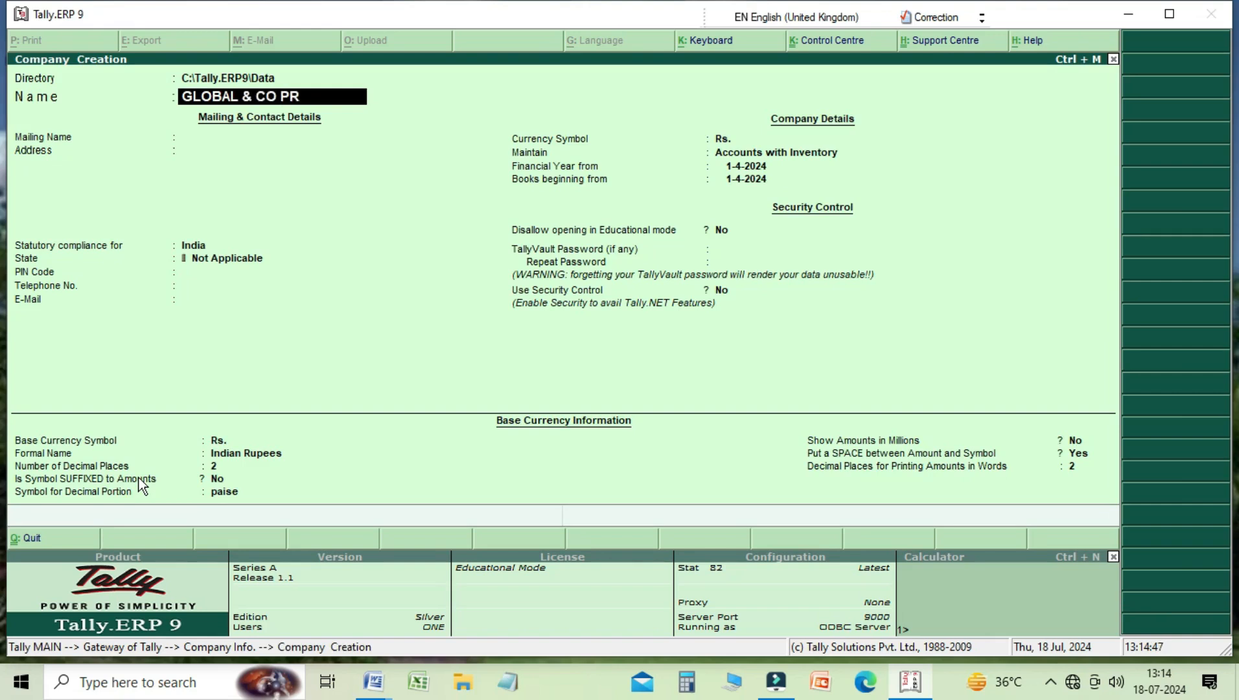
type("OB 5")
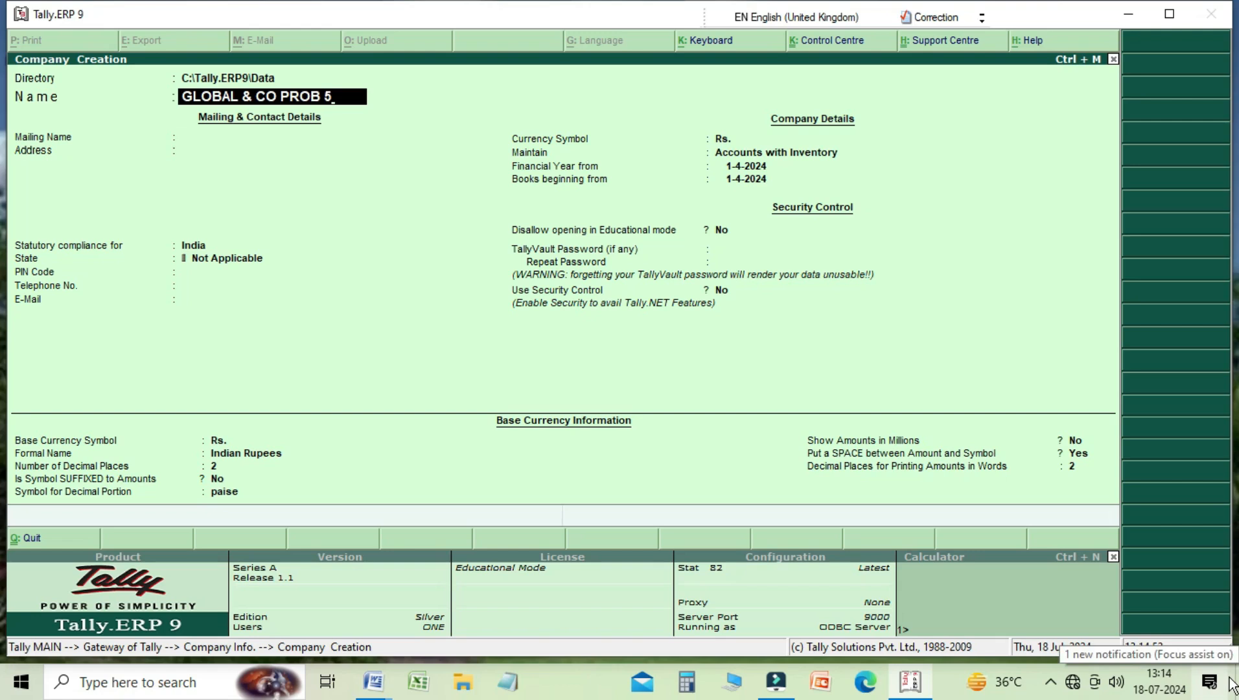
key("Return")
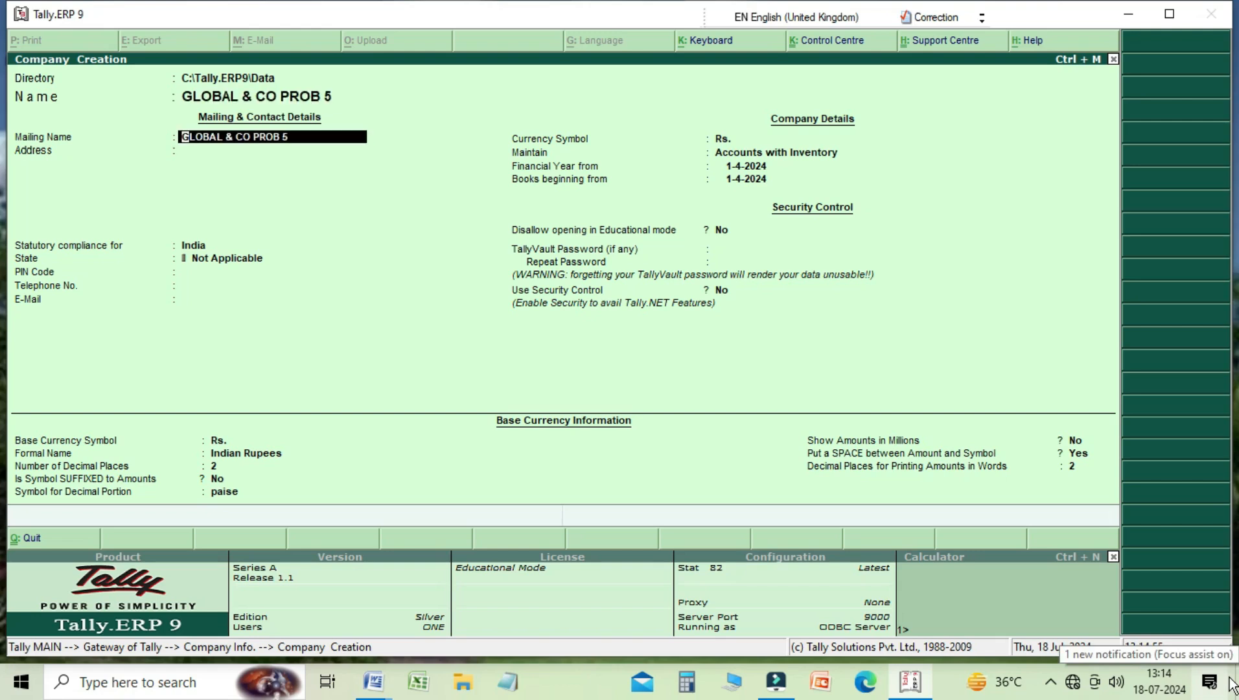
key("Return")
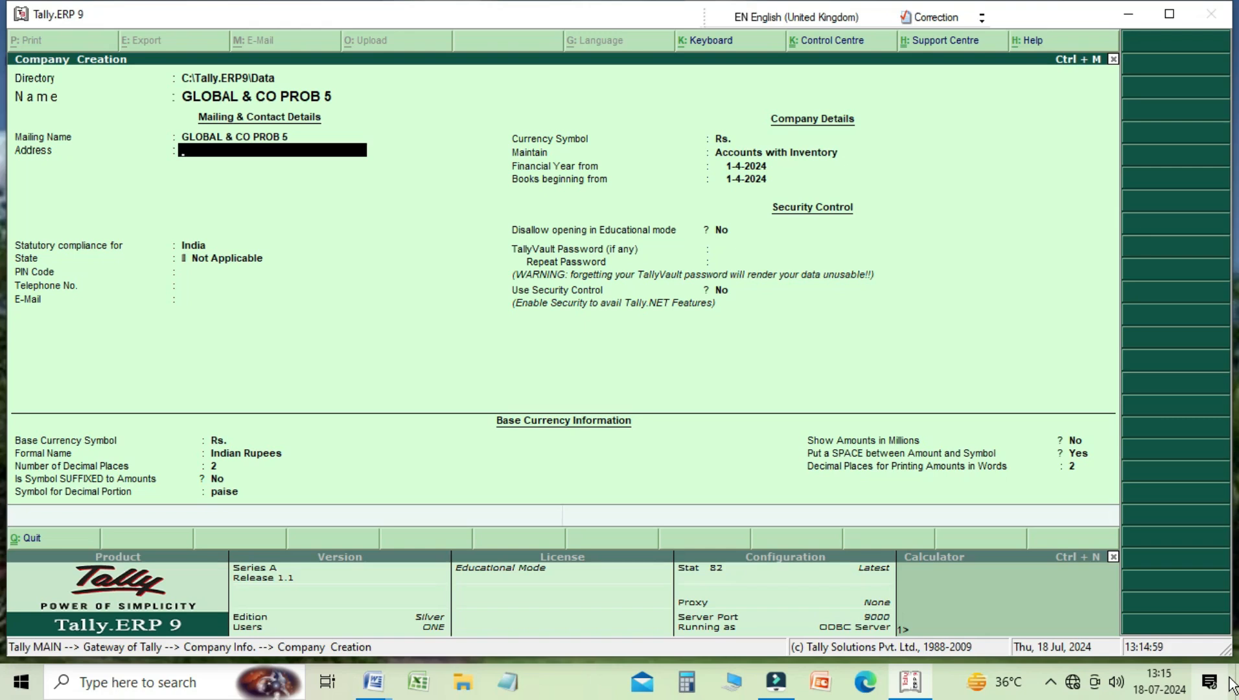
Leave the company address blank, keep India for statutory compliance, and set the state to Bihar
key("Return")
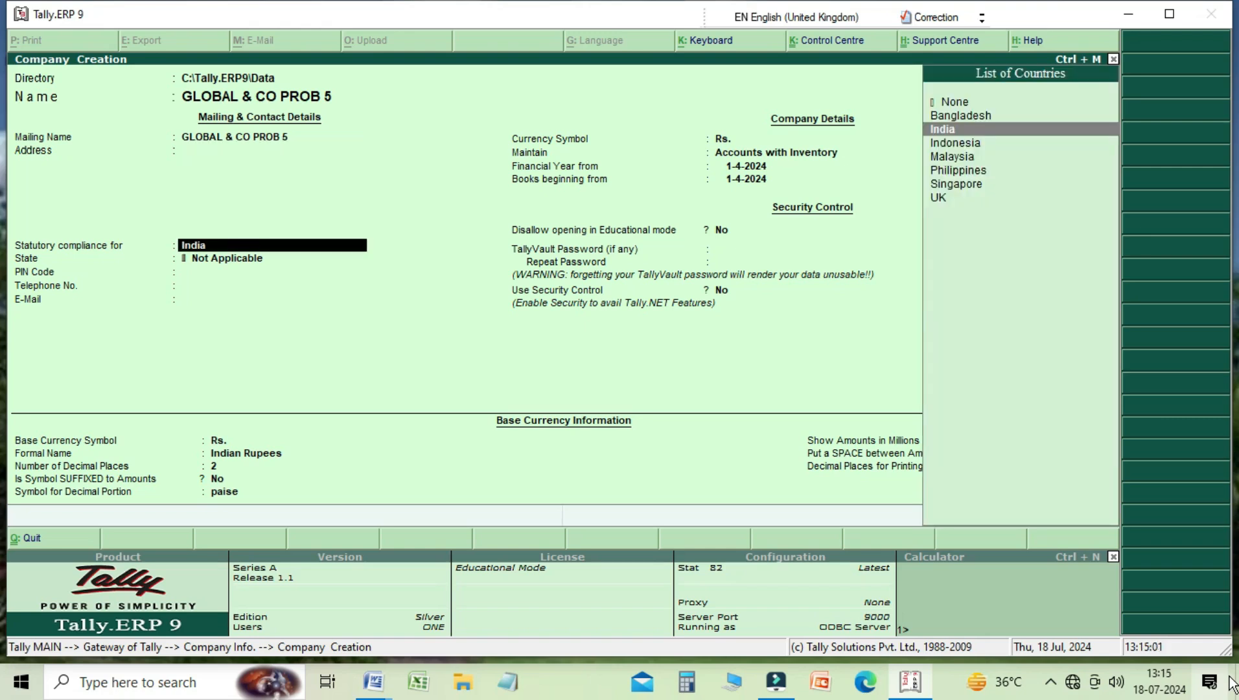
key("Return")
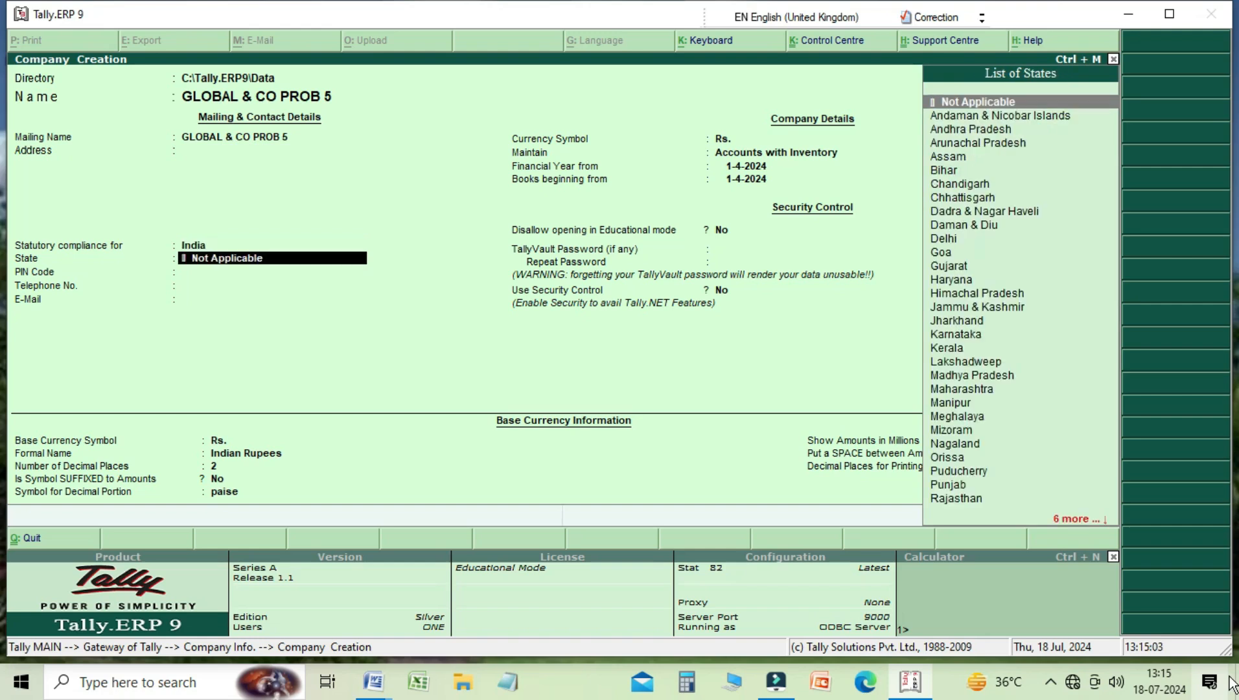
key("Down")
key("Down")
key("Down")
key("Down")
key("Down")
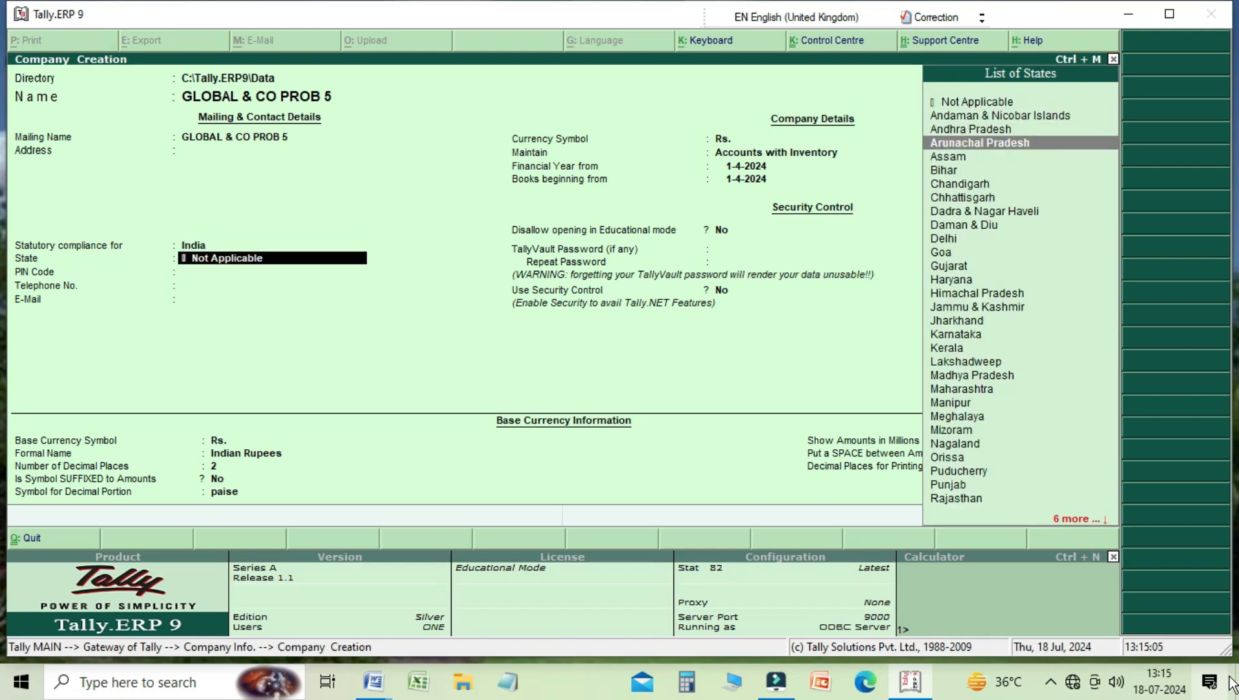
key("Return")
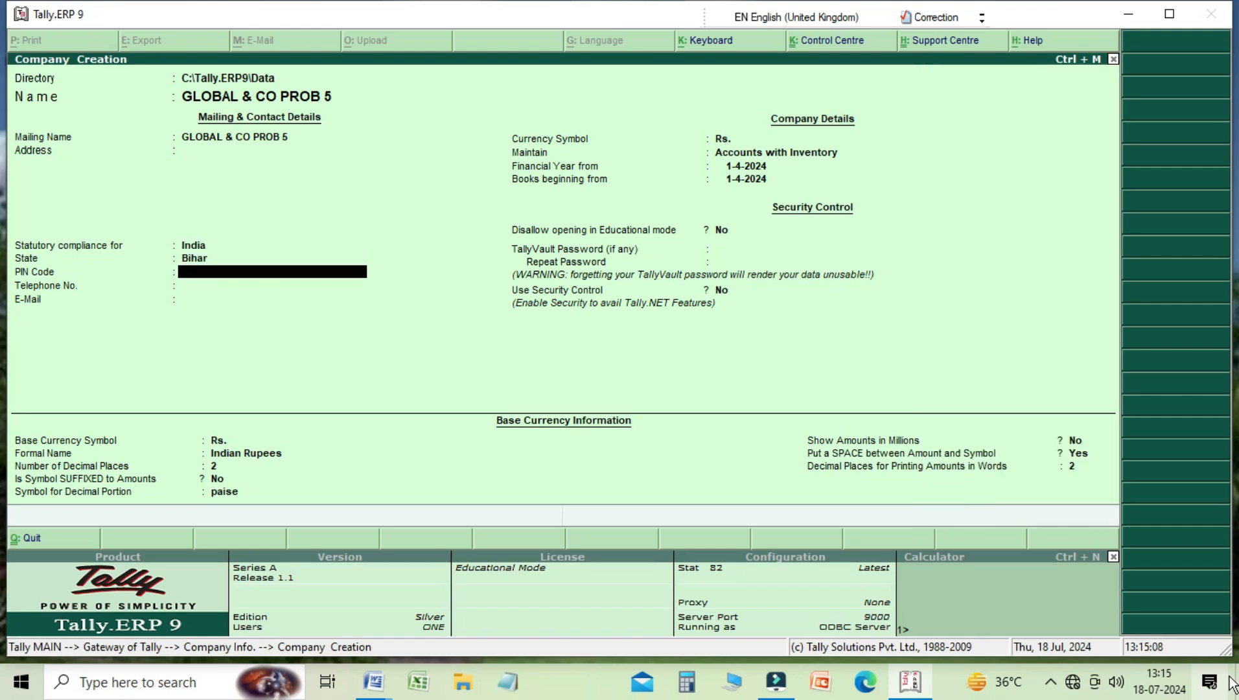
Accept the remaining contact, financial year, security and base currency defaults and save the new company
key("Return")
key("Return")
key("Return")
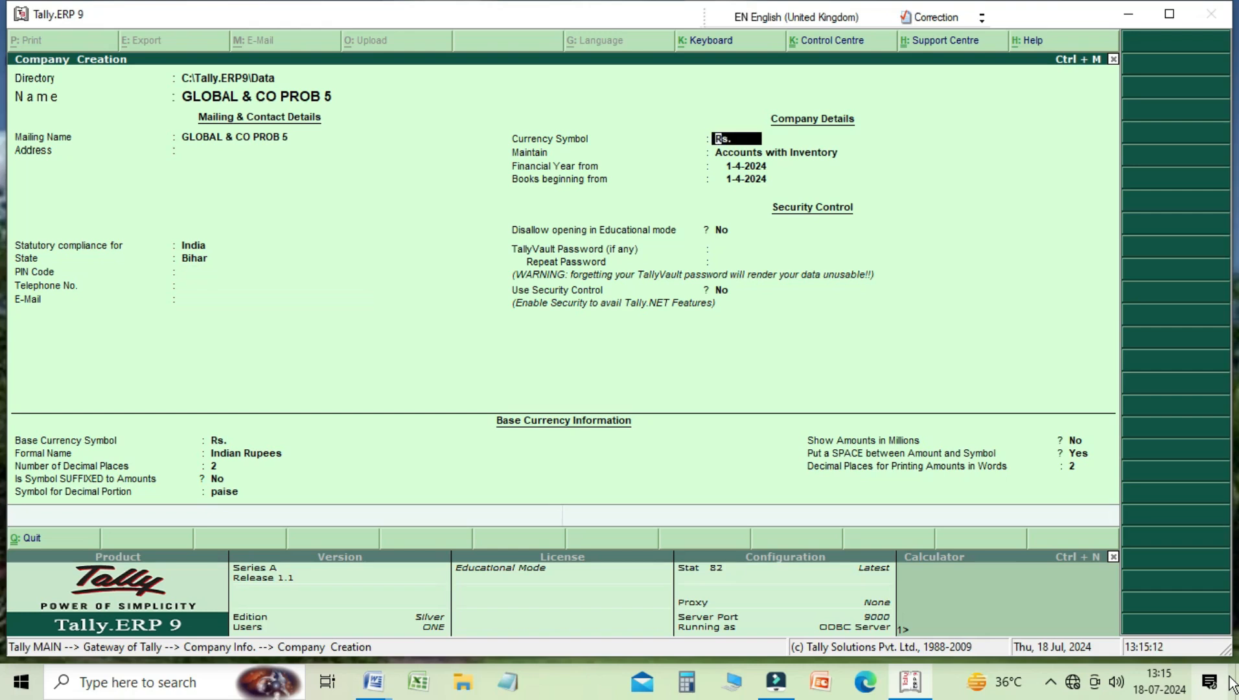
key("Return")
key("Return")
key("Return")
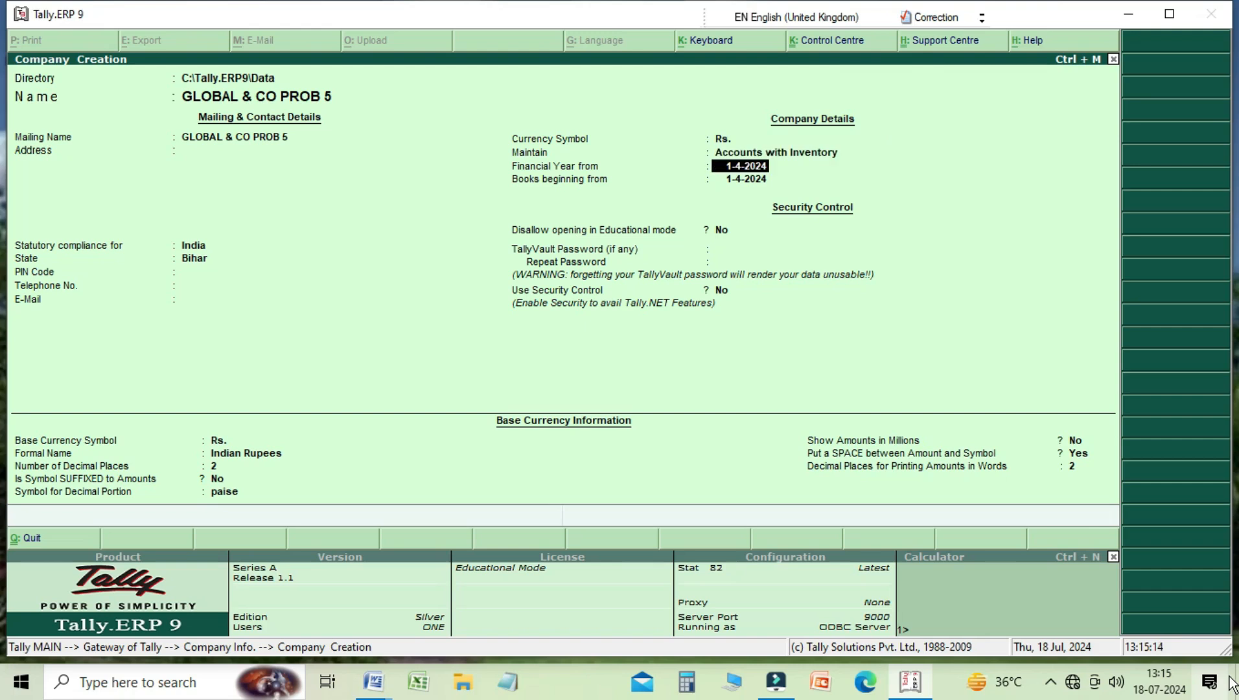
key("Return")
key("Return")
key("Return")
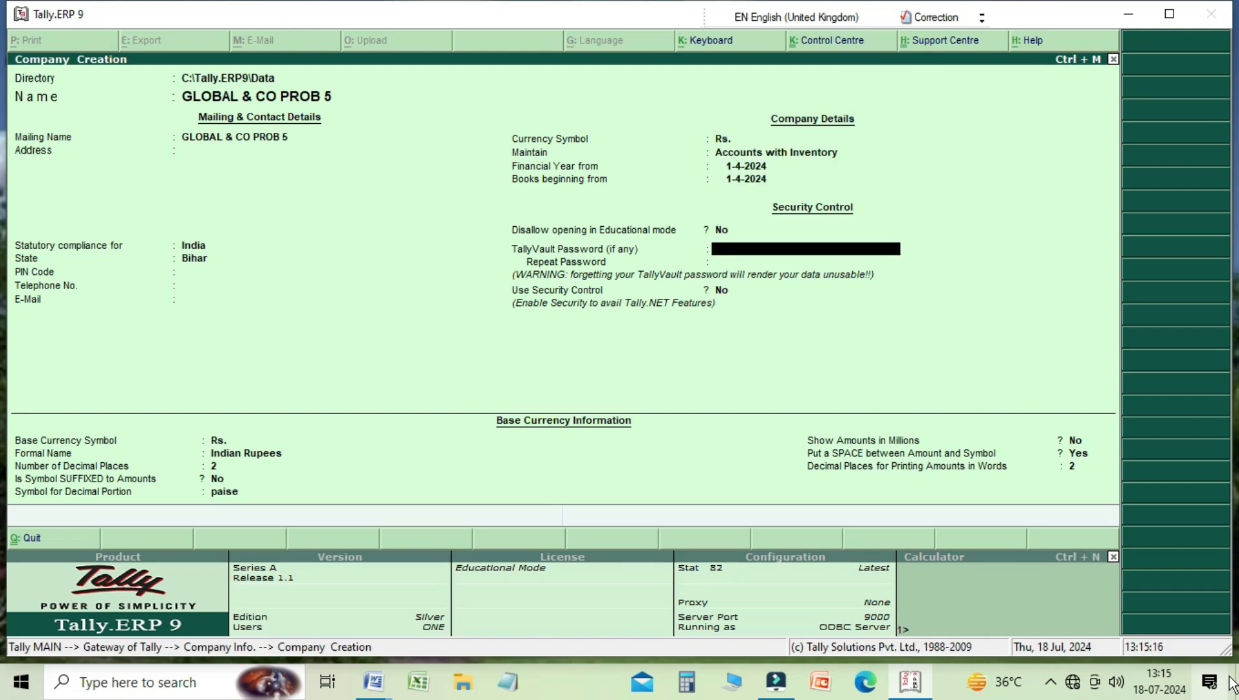
key("Return")
key("Return")
key("Return")
key("Return")
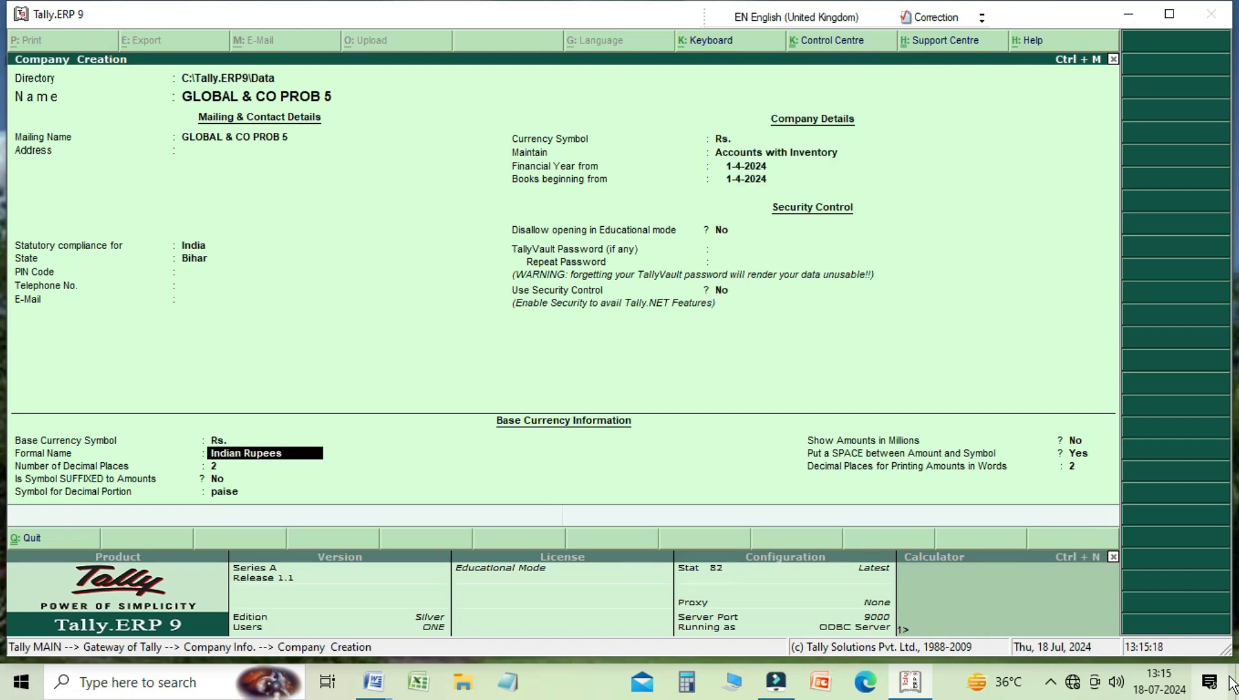
key("Return")
key("Return")
key("Return")
key("Return")
key("Return")
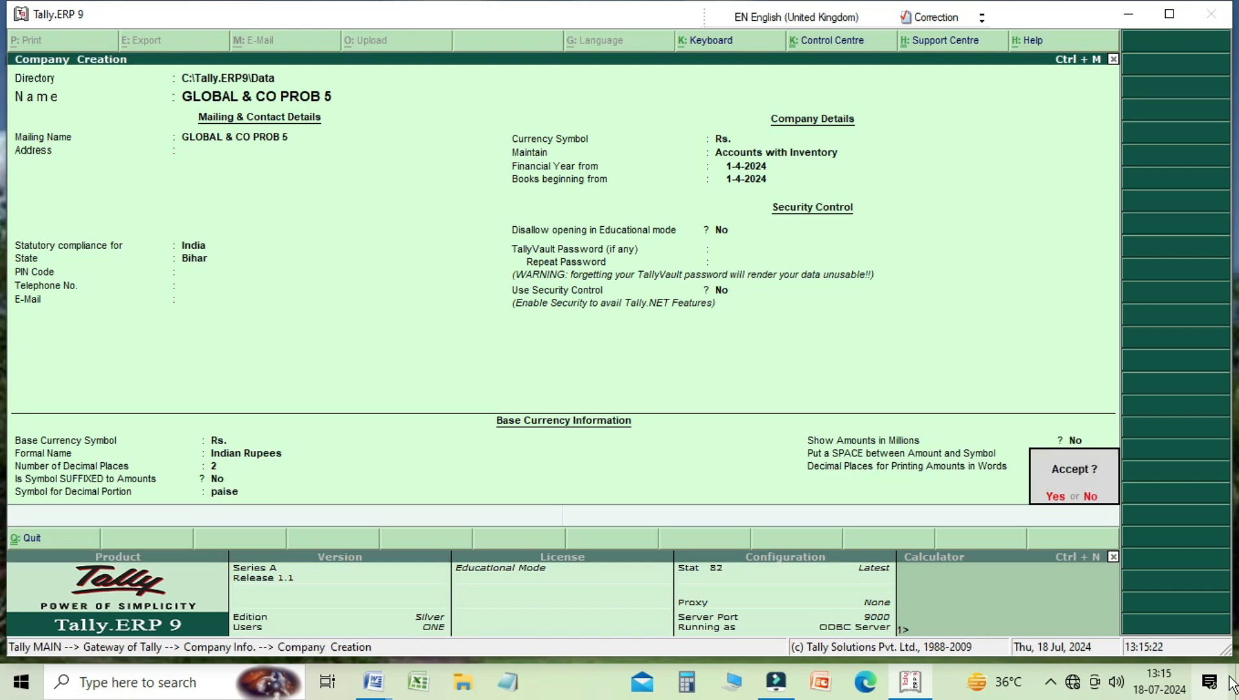
key("Return")
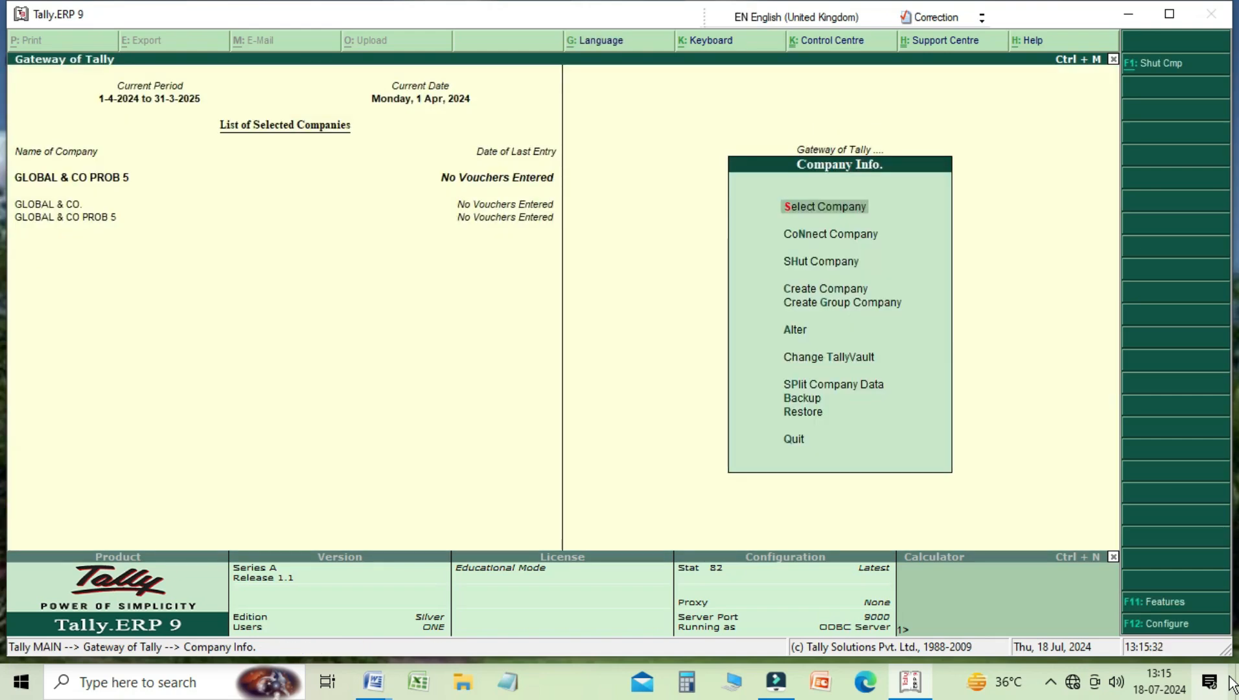
Leave the company information options and go to the ledger options under Accounts Info
key("Escape")
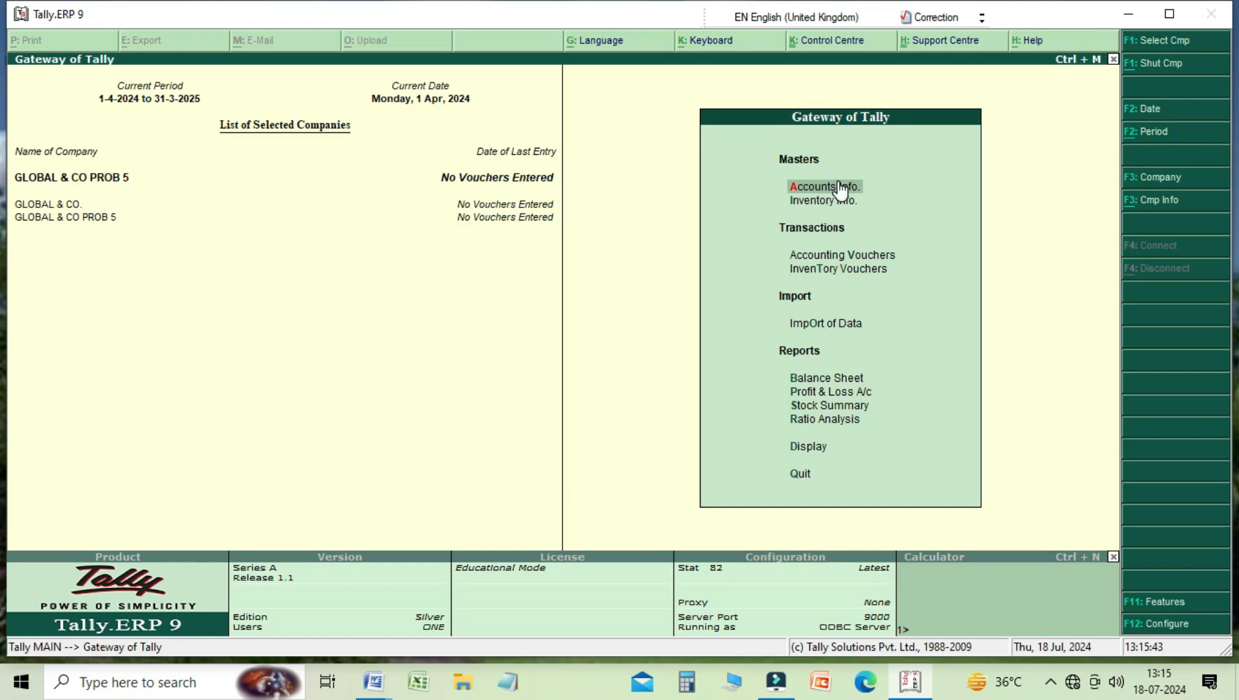
left_click(927, 186)
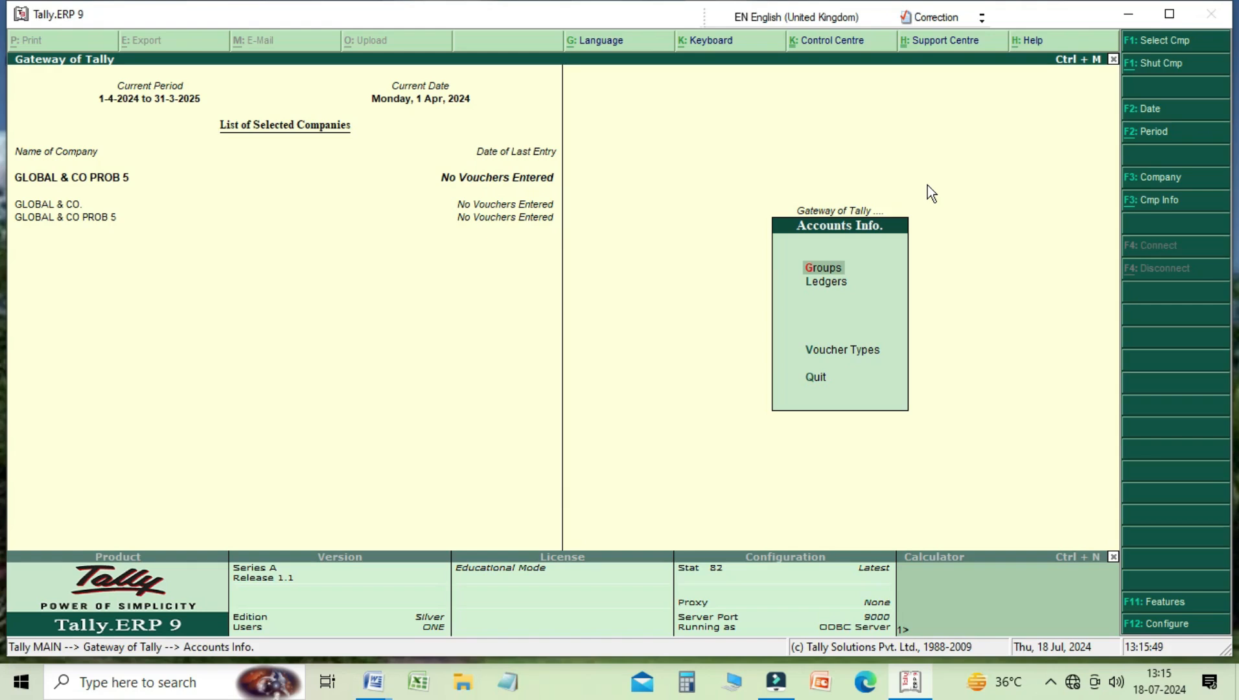
key("Down")
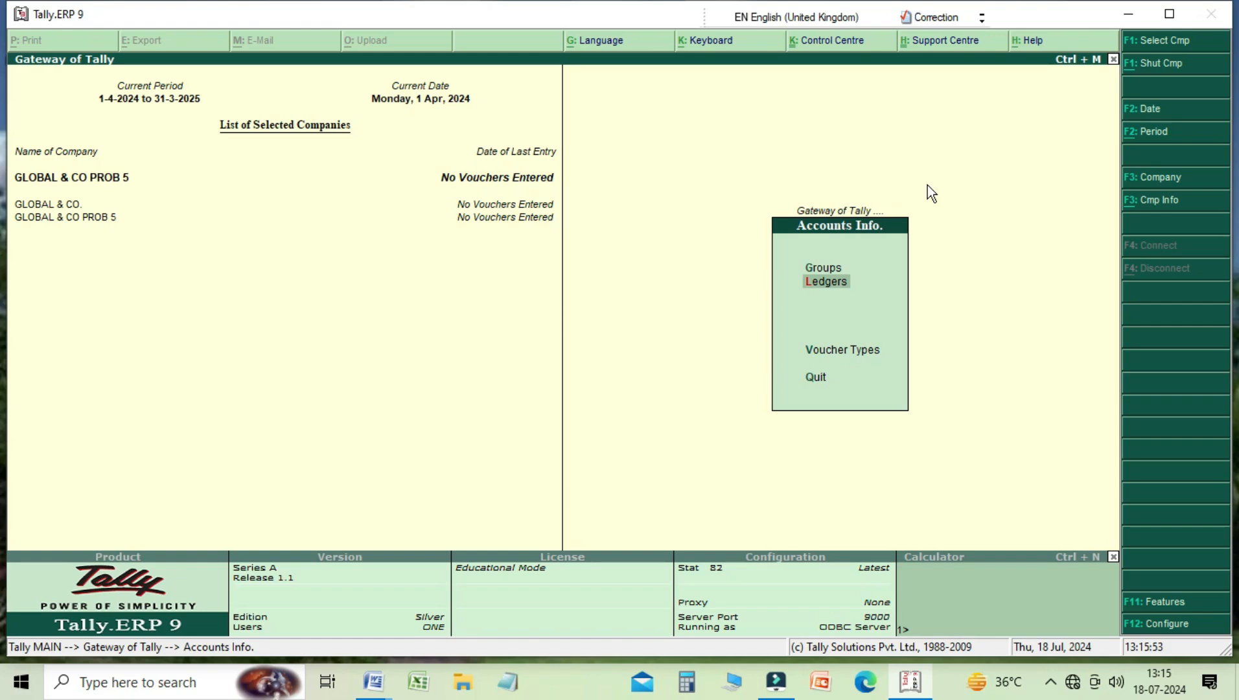
key("Return")
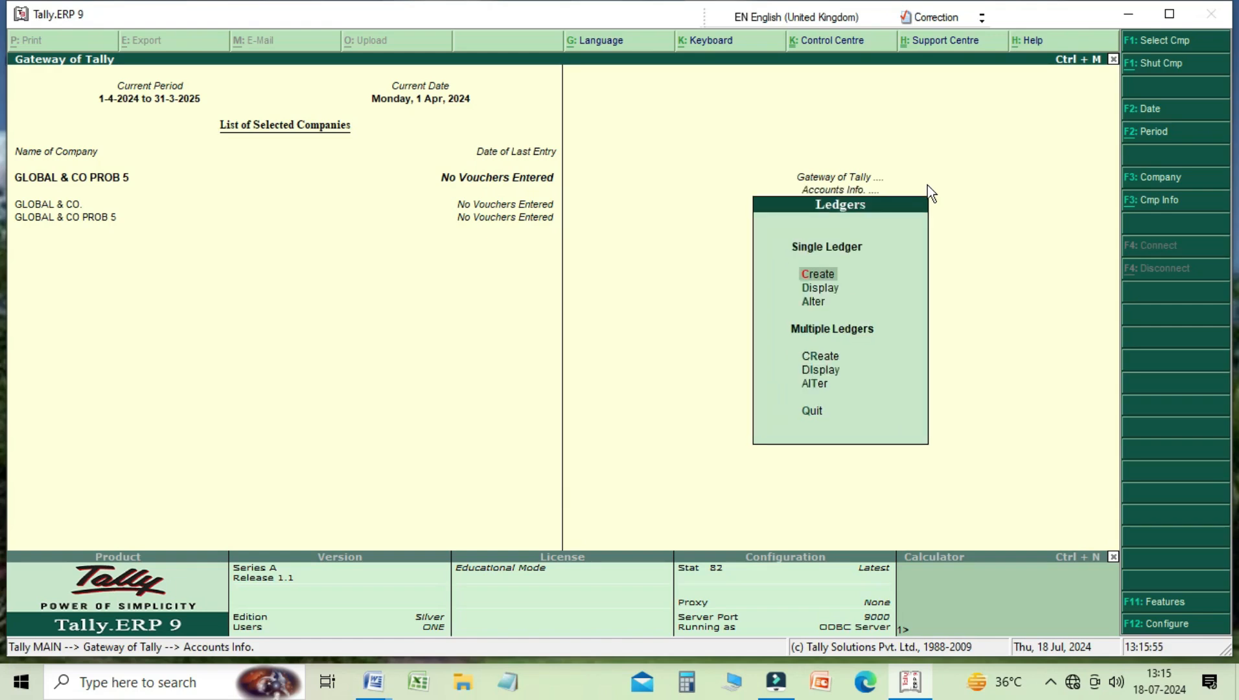
Display the list of existing single ledgers for the new company and close it
key("Down")
key("Down")
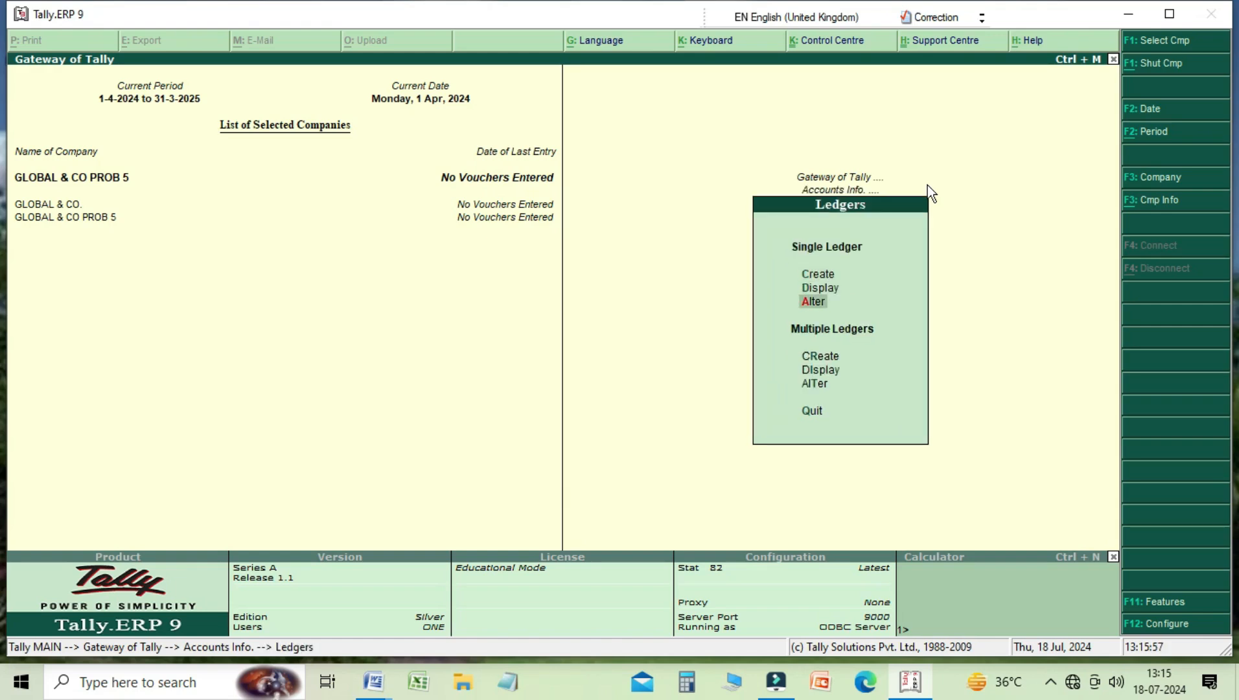
key("Up")
key("Up")
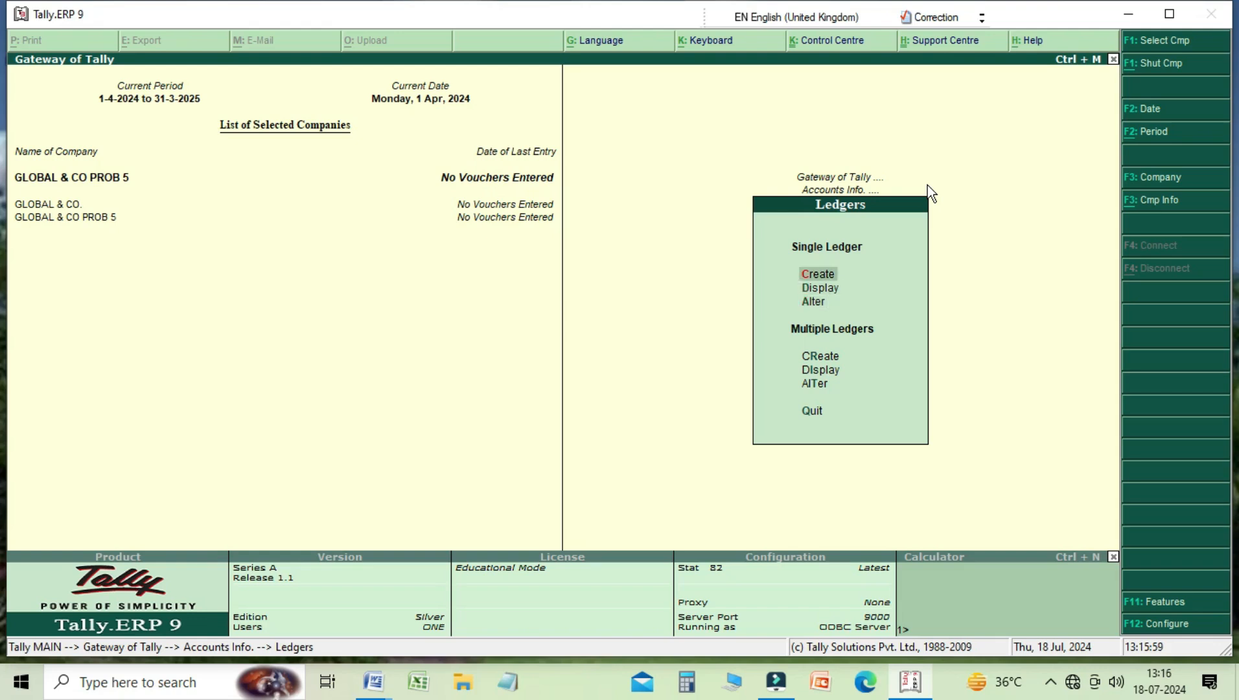
key("Down")
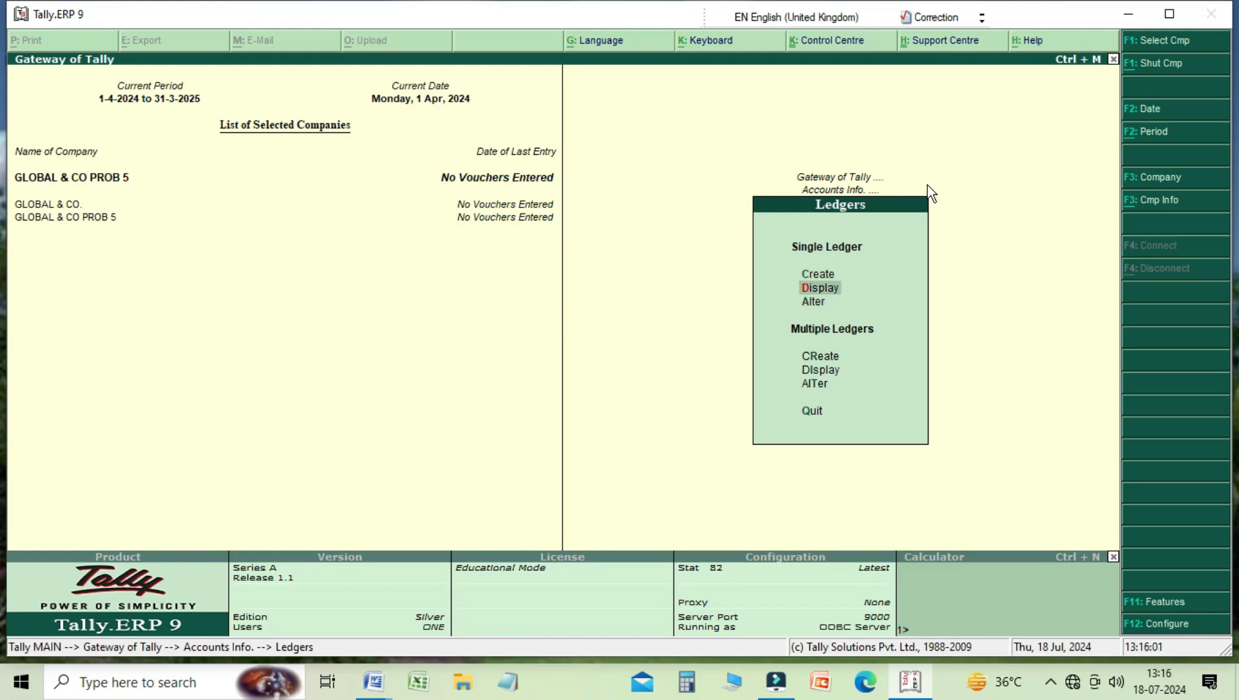
key("Down")
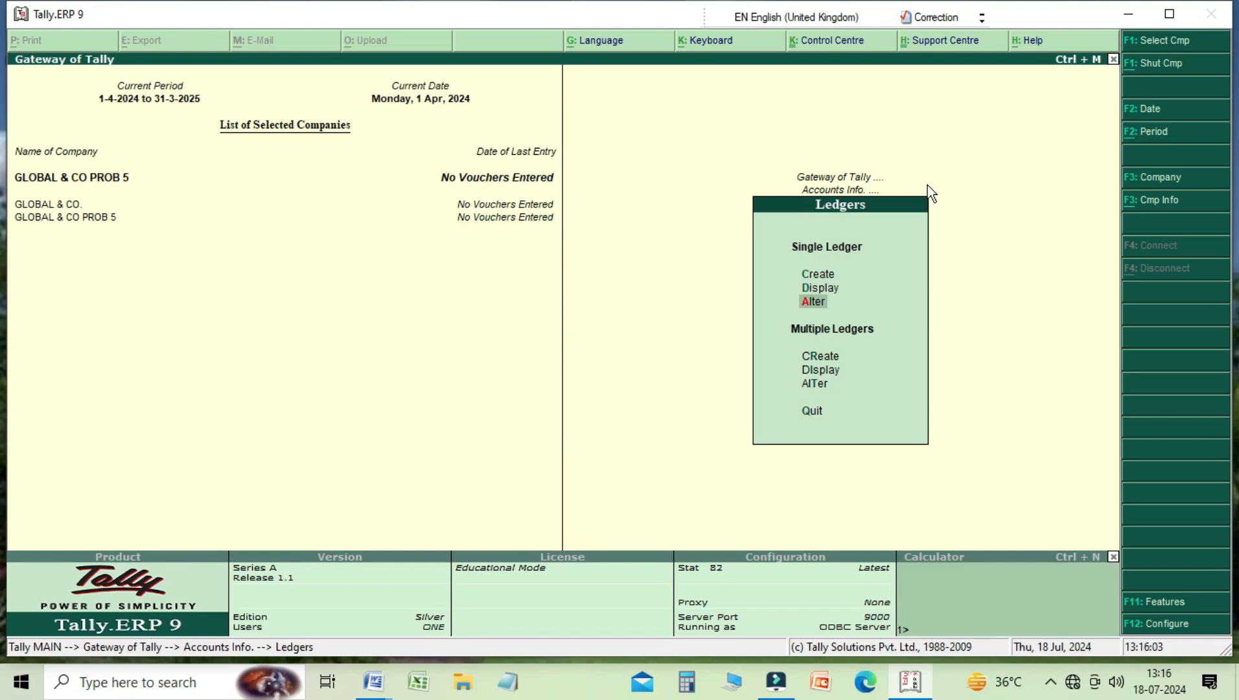
key("Up")
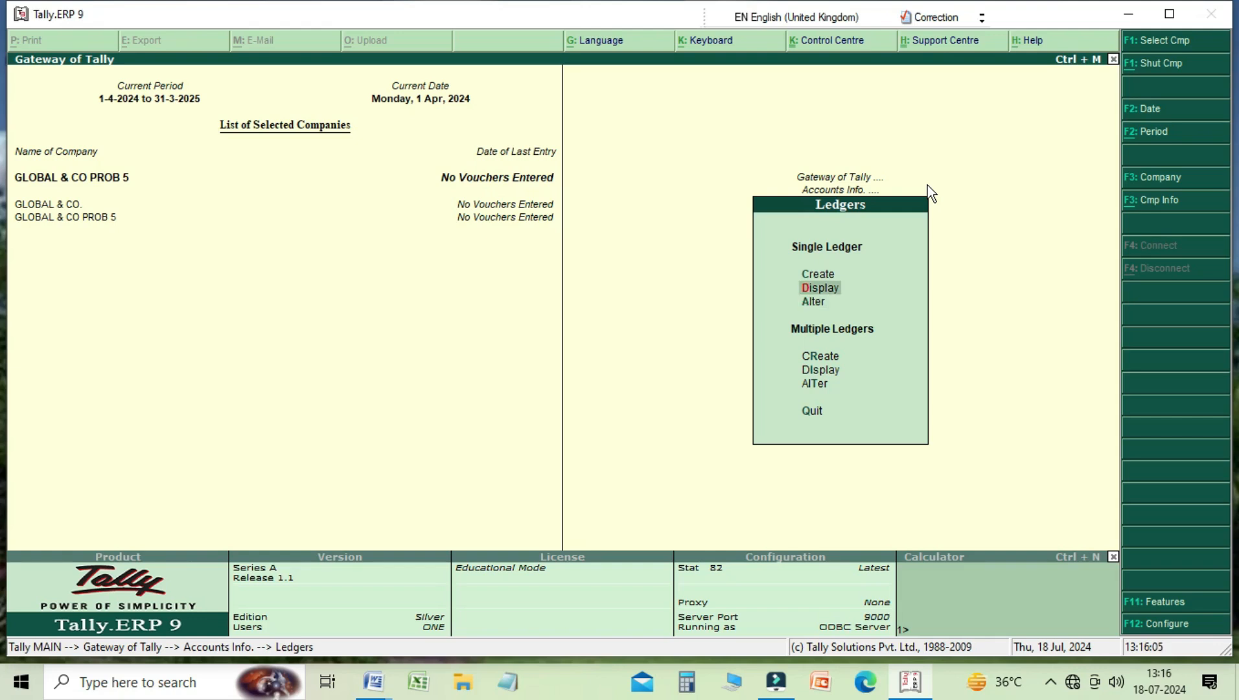
key("Return")
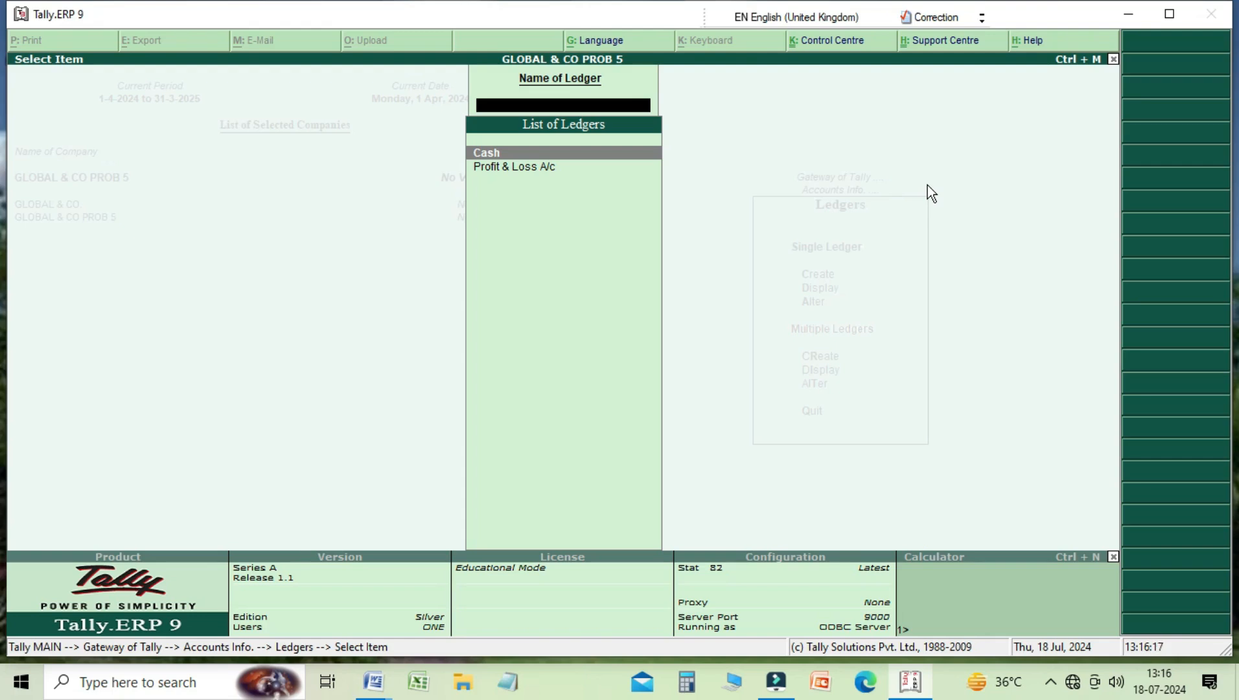
key("Escape")
Open the creation form for a new single ledger
key("Up")
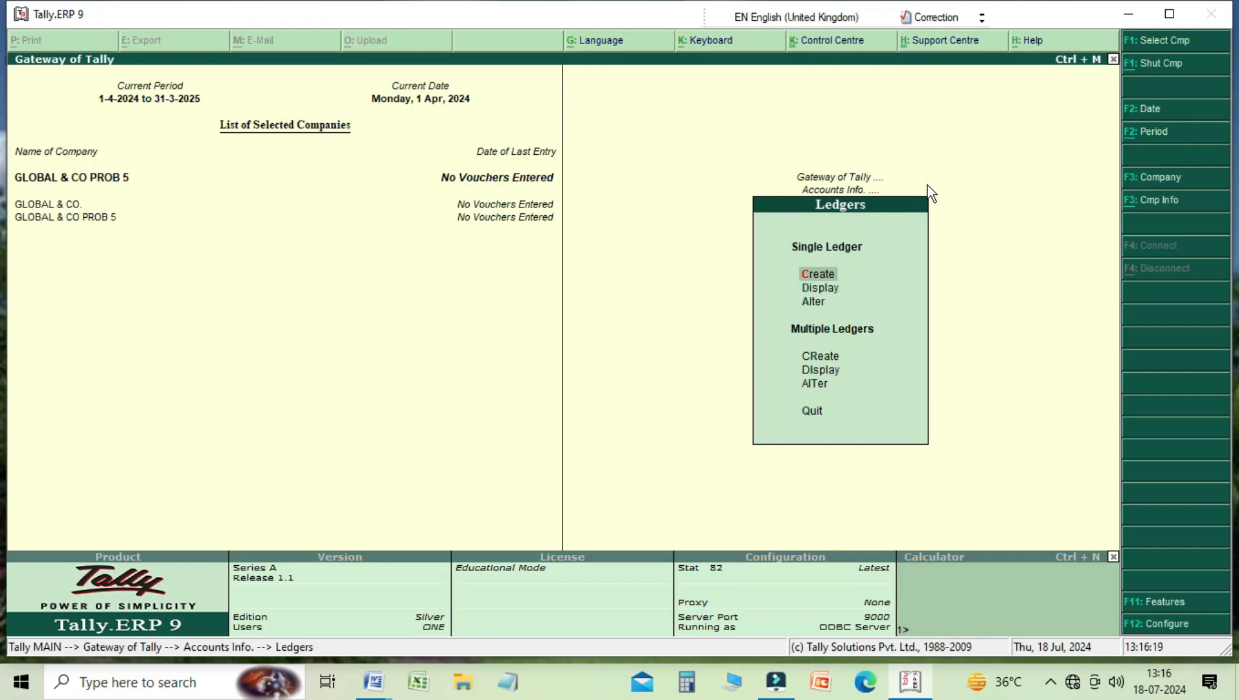
key("Return")
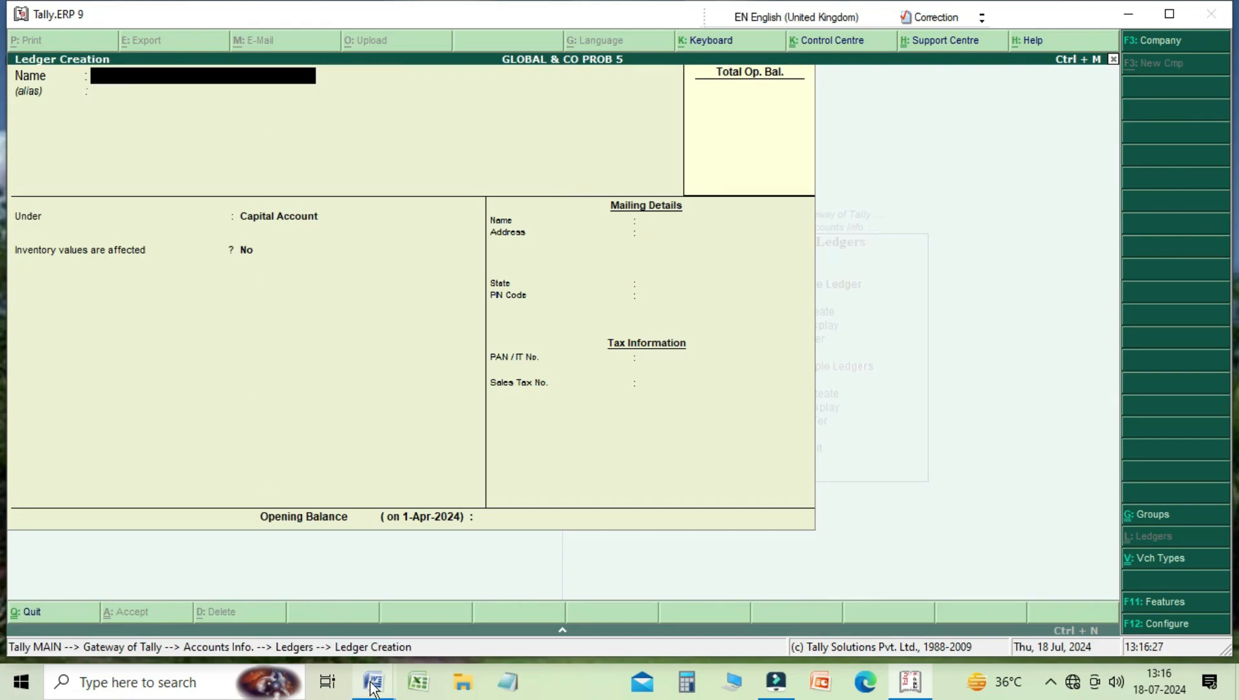
Switch to the Word document Long Type Question jurnal 01.docx and read question 05's transactions from 1 to 11 May 2024
mouse_move(374, 682)
left_click(293, 622)
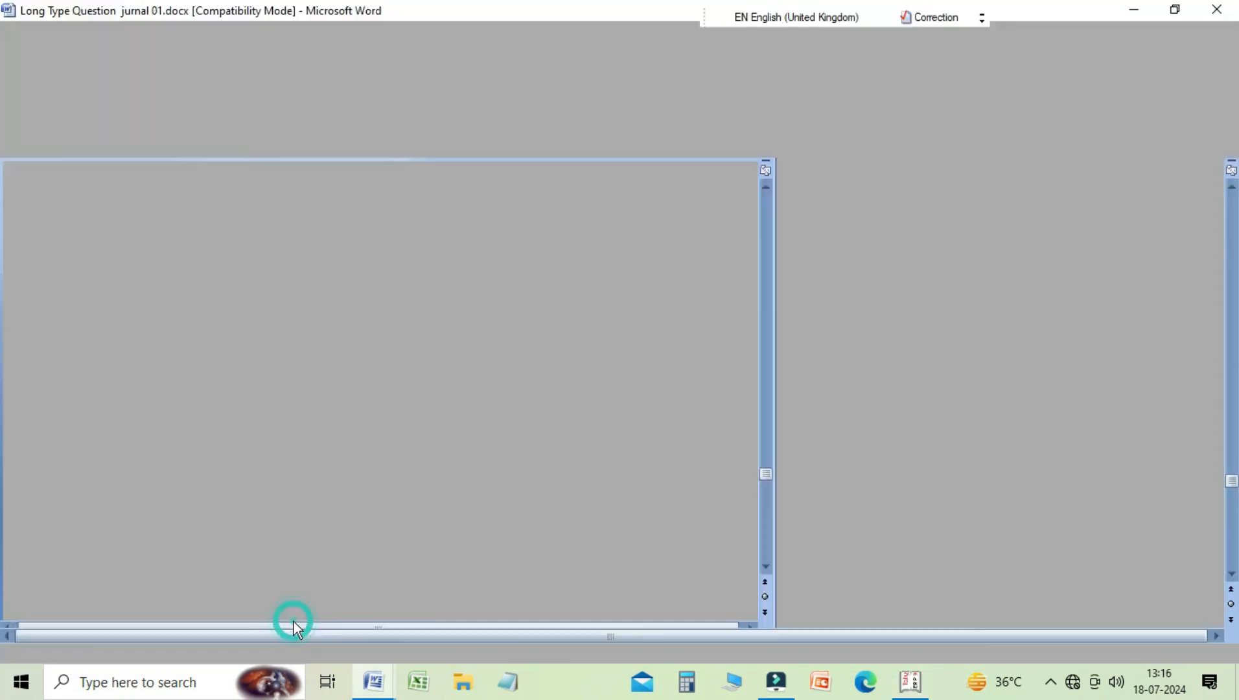
left_click(374, 215)
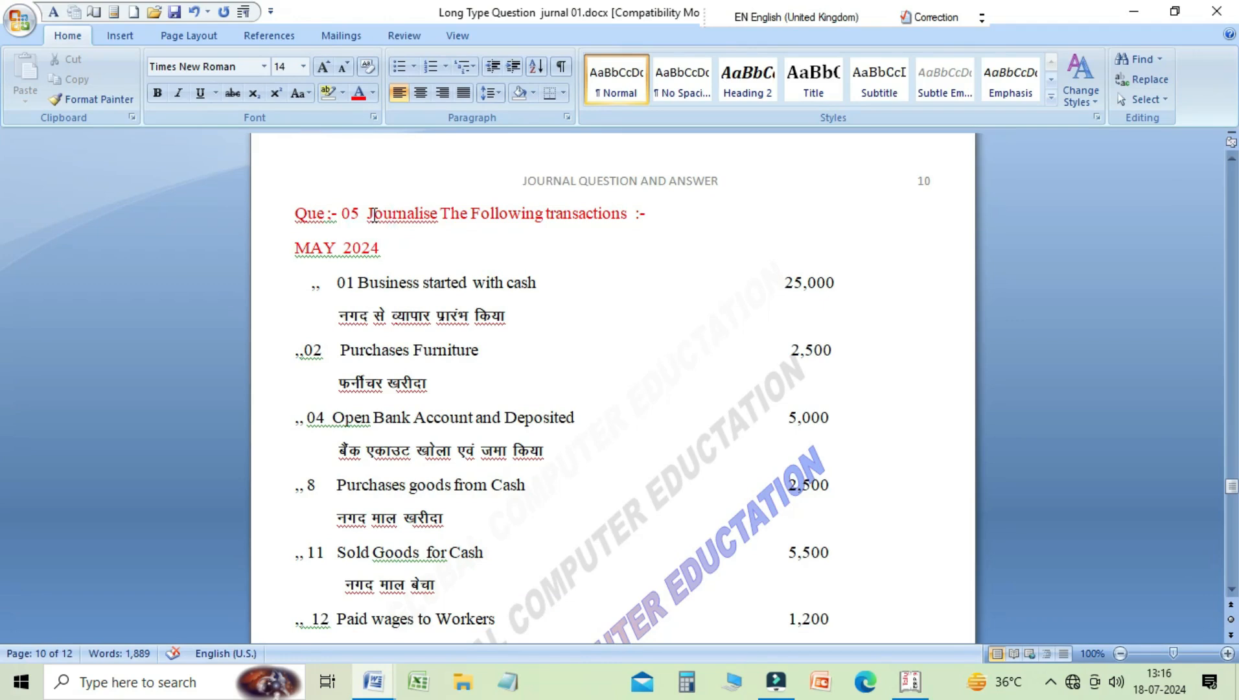
key("Down")
key("Down")
key("Down")
key("Down")
key("Down")
left_click(814, 283)
left_click(437, 269)
left_click(815, 284)
left_click(417, 360)
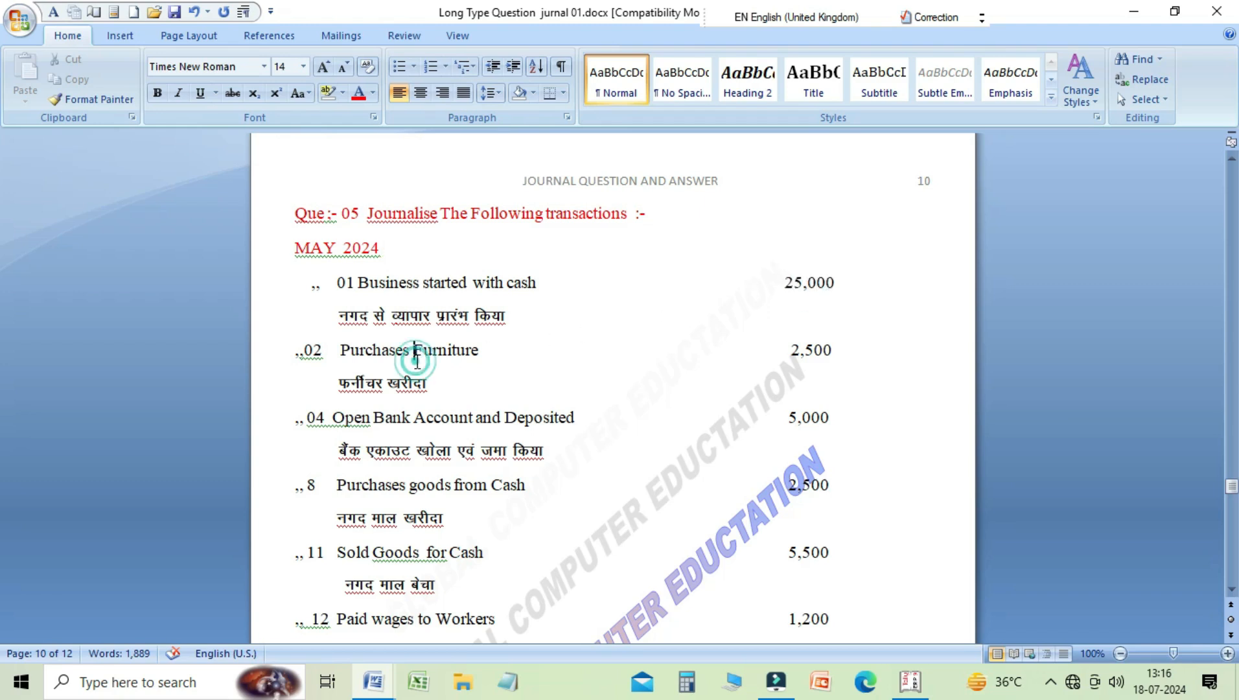
left_click(806, 350)
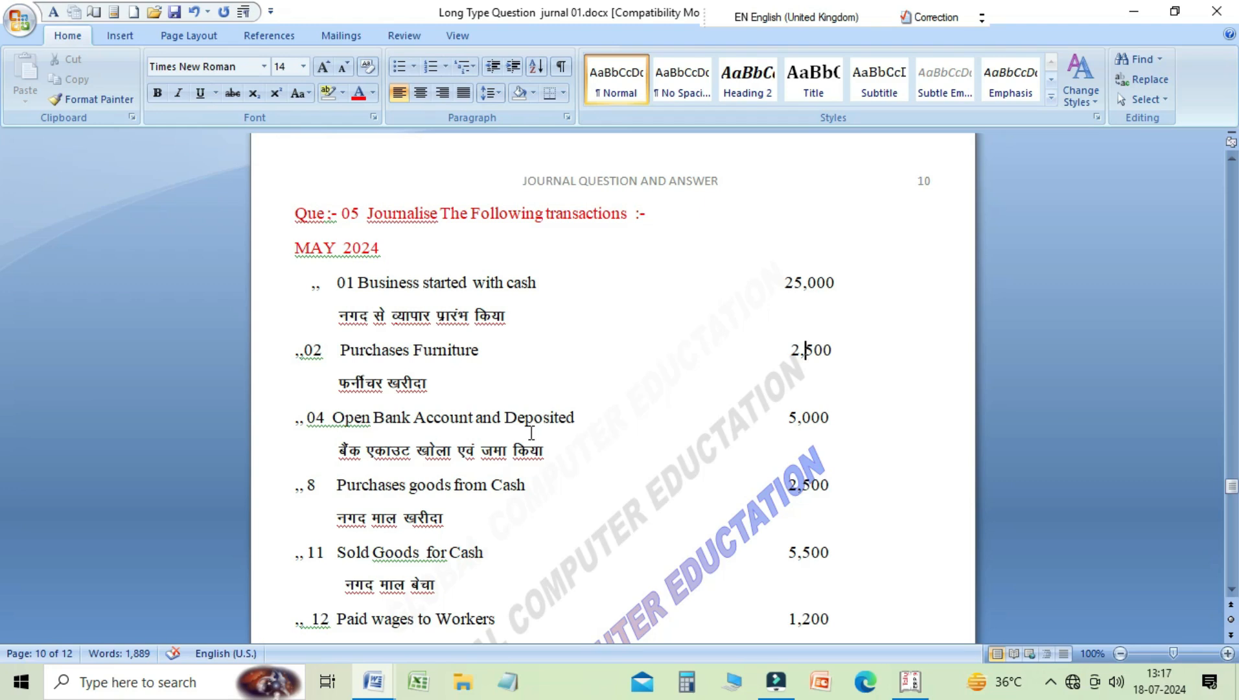
left_click(586, 448)
left_click_drag(797, 419, 802, 420)
left_click(475, 496)
left_click(807, 492)
key("Down")
Read the remaining question 05 transactions, from the 12 May wages payment to the 30 May bank deposit
left_click_drag(1232, 592, 1232, 592)
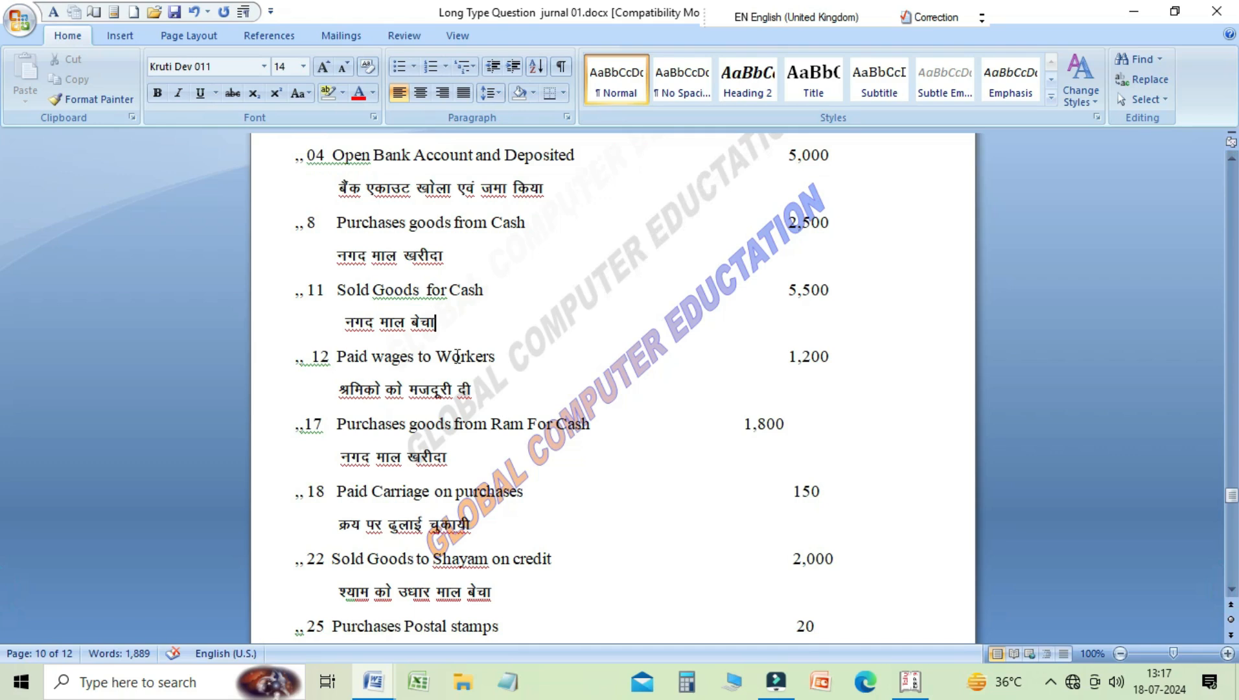
left_click(804, 357)
left_click(426, 428)
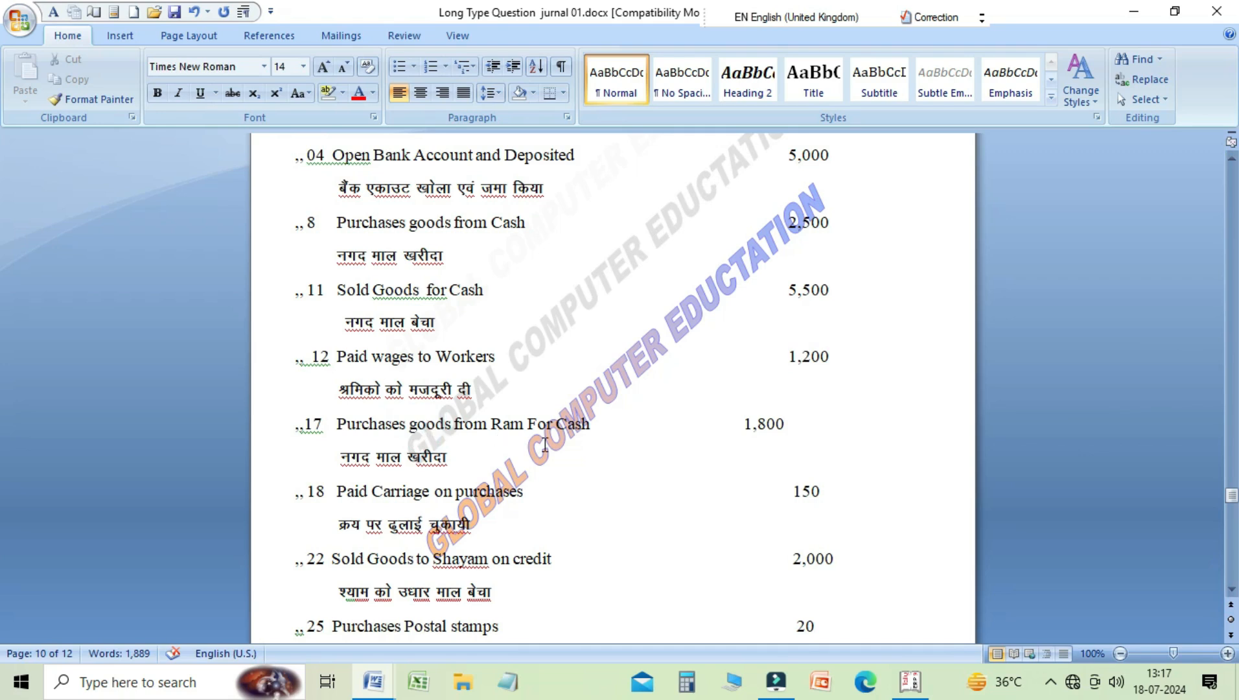
left_click(460, 457)
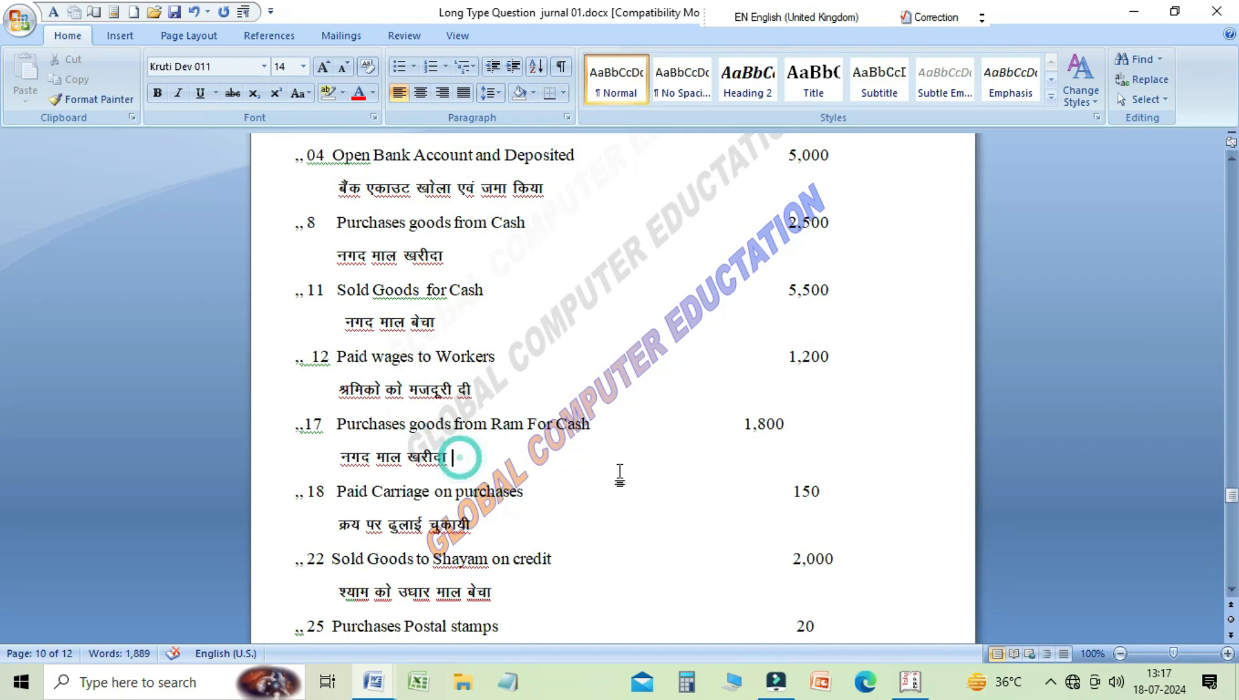
left_click(745, 421)
left_click(1231, 591)
left_click(1231, 591)
left_click(1231, 591)
left_click(1231, 591)
left_click(1231, 591)
left_click(1230, 591)
left_click(1231, 591)
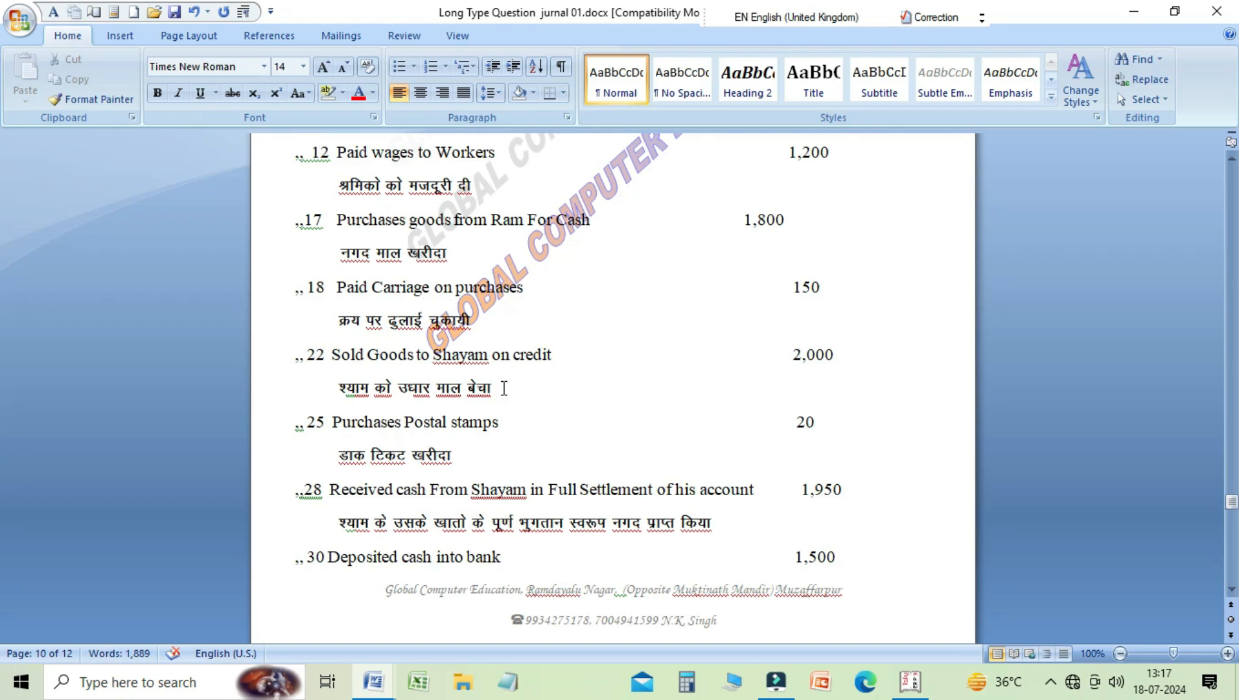
left_click(802, 355)
left_click(793, 425)
left_click(1231, 590)
left_click_drag(1231, 589, 1231, 589)
Examine the Journal Entries table from the opening capital entry down to the last bank deposit entry
left_click(470, 298)
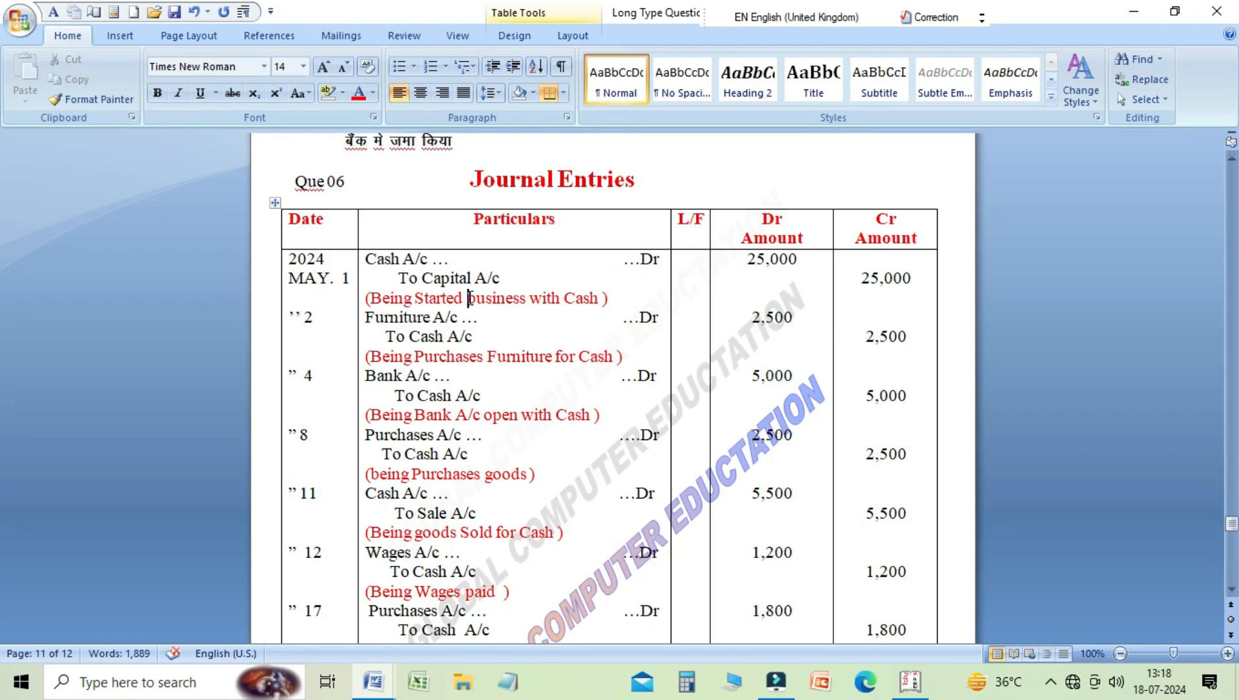
key("Down")
key("Down")
key("Down")
key("Down")
key("Down")
key("Down")
key("Down")
key("Down")
key("Down")
key("Down")
key("Down")
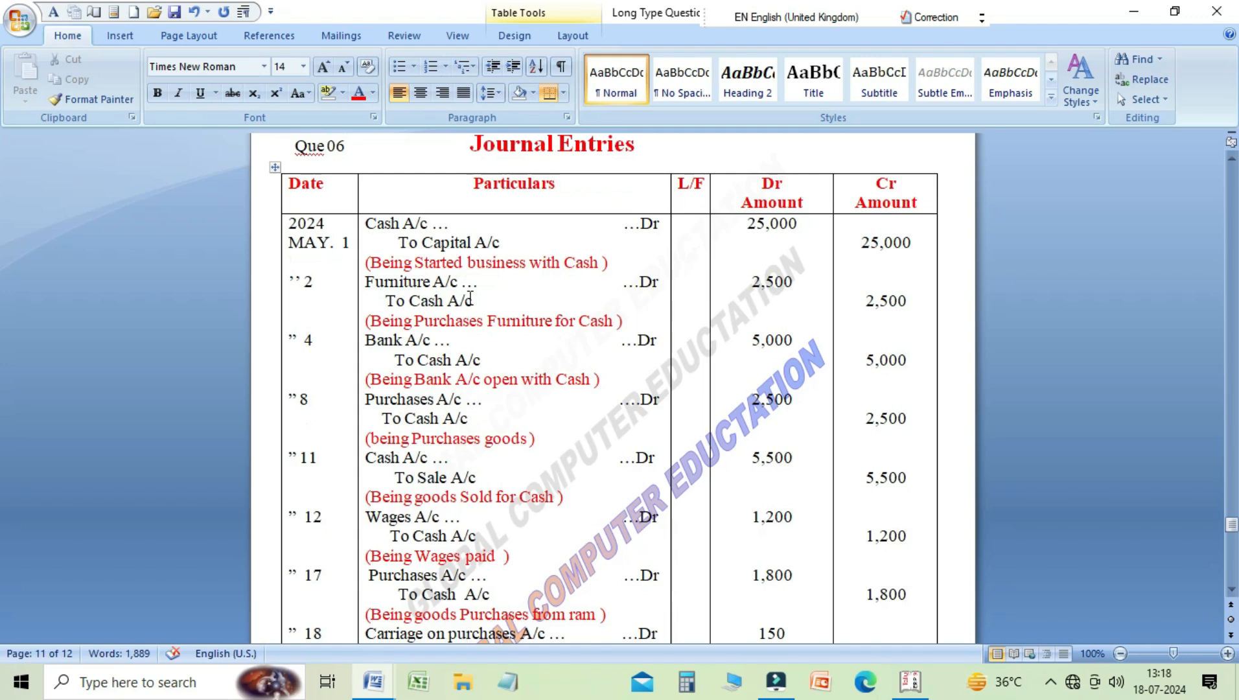
key("Down")
key("Down")
key("Down")
key("Down")
key("Down")
key("Down")
key("Down")
key("Down")
key("Down")
key("Down")
key("Down")
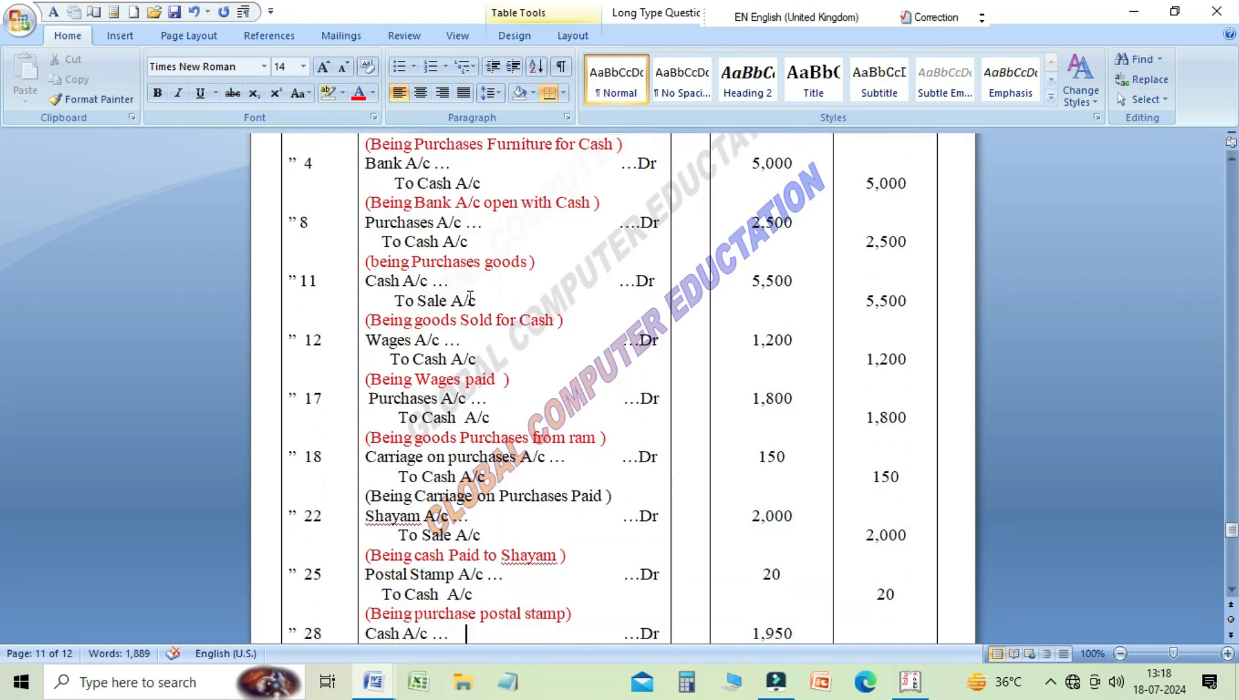
key("Down")
key("Down")
key("Down")
key("Down")
key("Down")
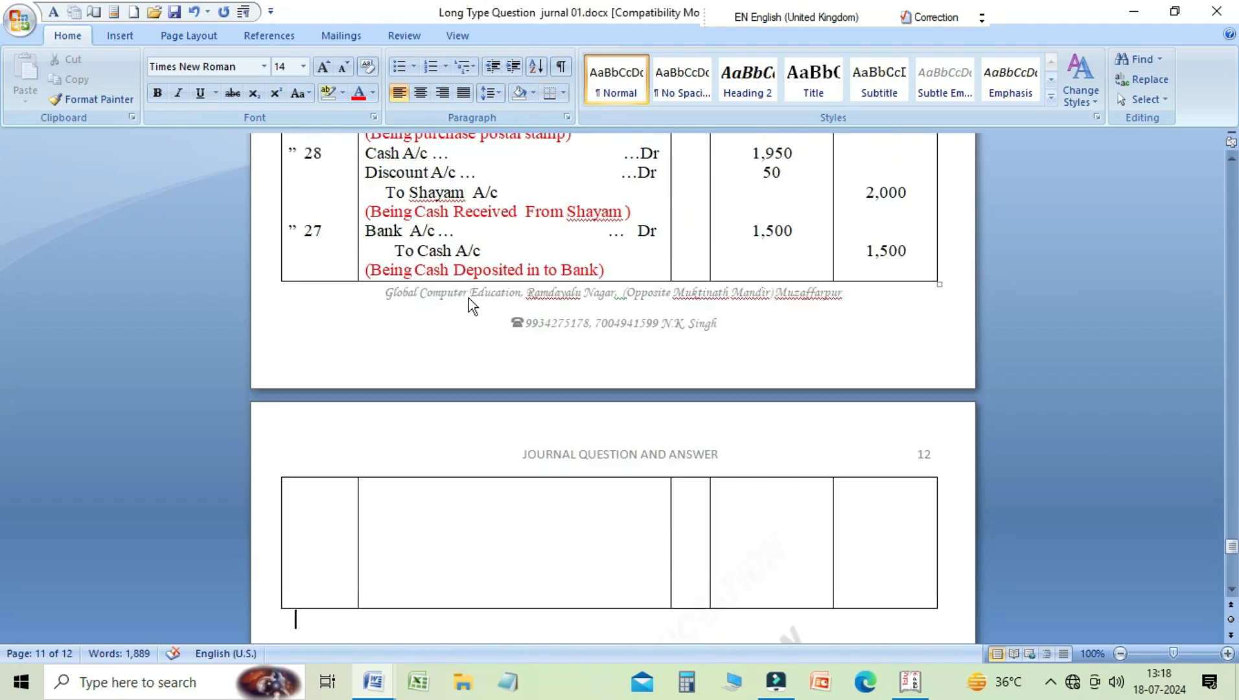
Recheck the last journal entries, covering the full settlement with discount and the cash deposited into the bank
key("Up")
key("Up")
key("Up")
key("Up")
key("Up")
key("Up")
key("Up")
key("Up")
key("Up")
key("Up")
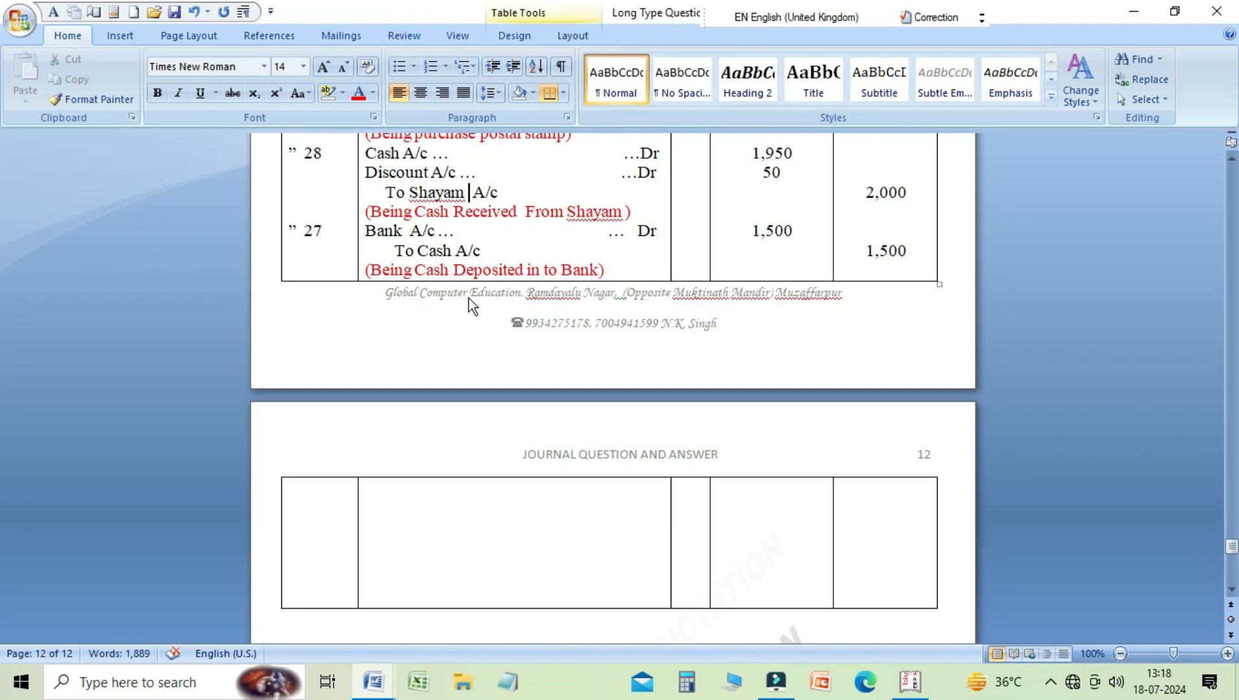
key("Up")
key("Up")
key("Up")
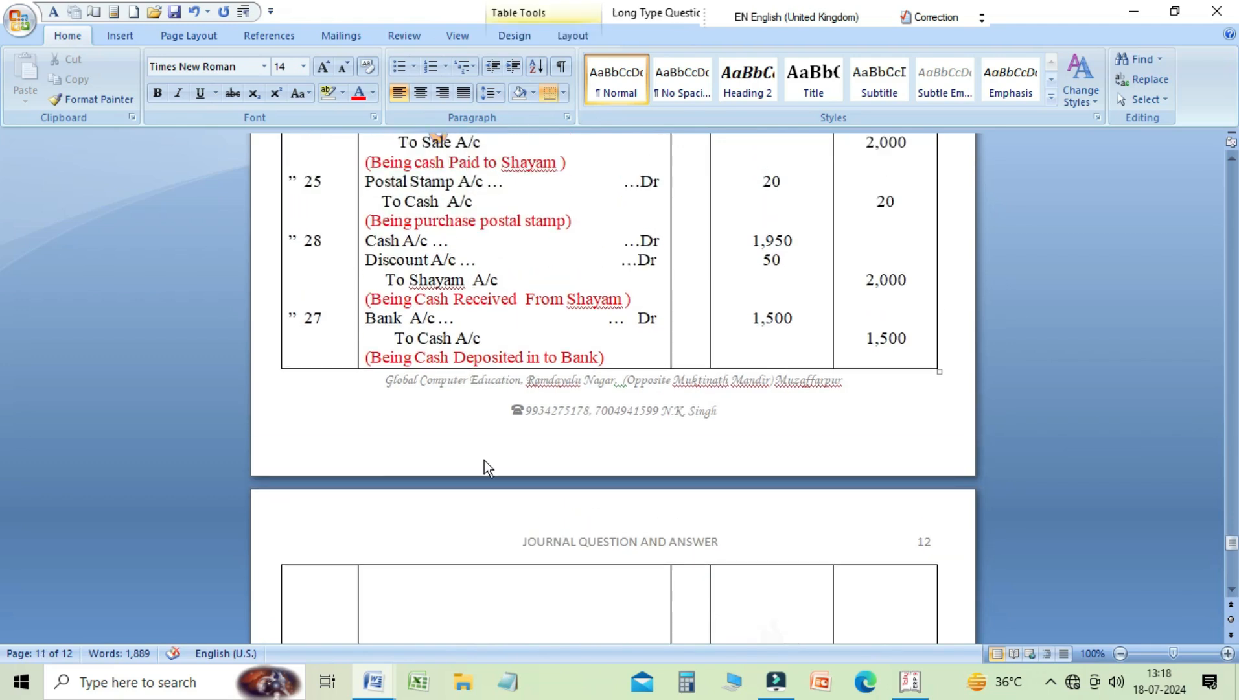
Return to the start of the Journal Entries table and review the accounts from the furniture purchase to the 28 May cash entry
left_click_drag(1231, 542, 1215, 531)
left_click(529, 261)
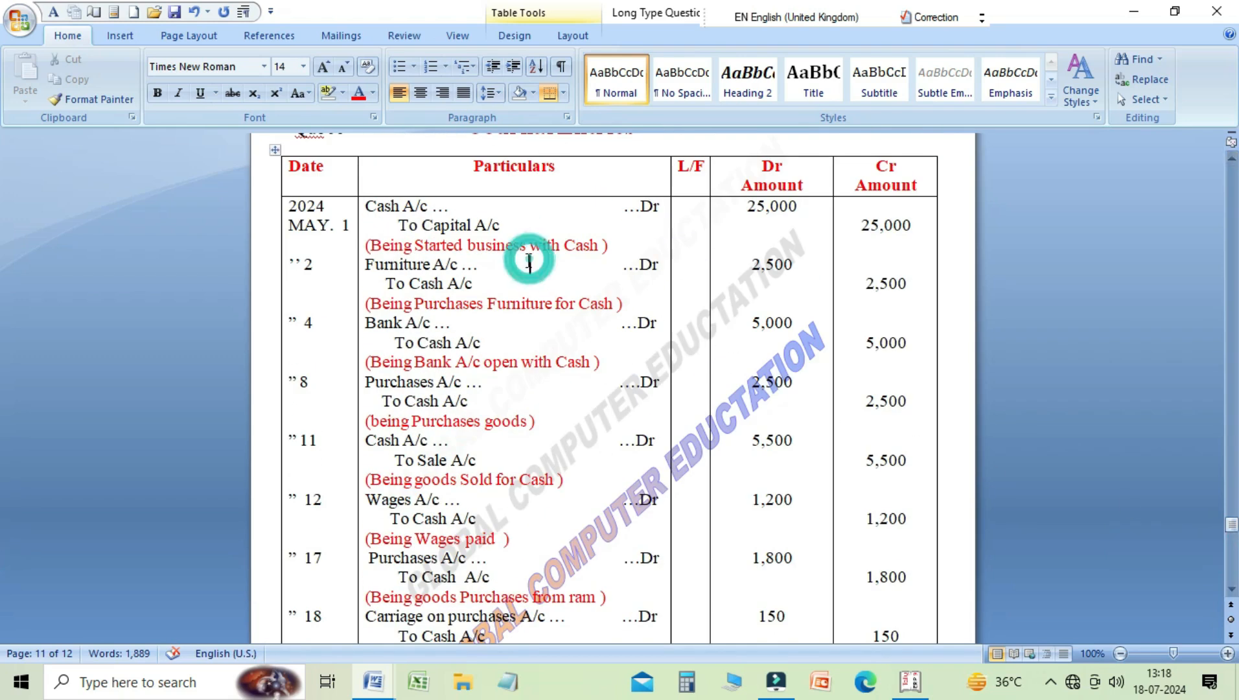
key("Down")
key("Down")
key("Down")
key("Down")
key("Down")
key("Down")
key("Down")
key("Down")
key("Down")
key("Down")
key("Down")
key("Down")
key("Down")
key("Down")
key("Down")
key("Down")
key("Down")
key("Down")
key("Down")
key("Down")
key("Down")
key("Down")
key("Down")
key("Down")
key("Down")
key("Down")
key("Down")
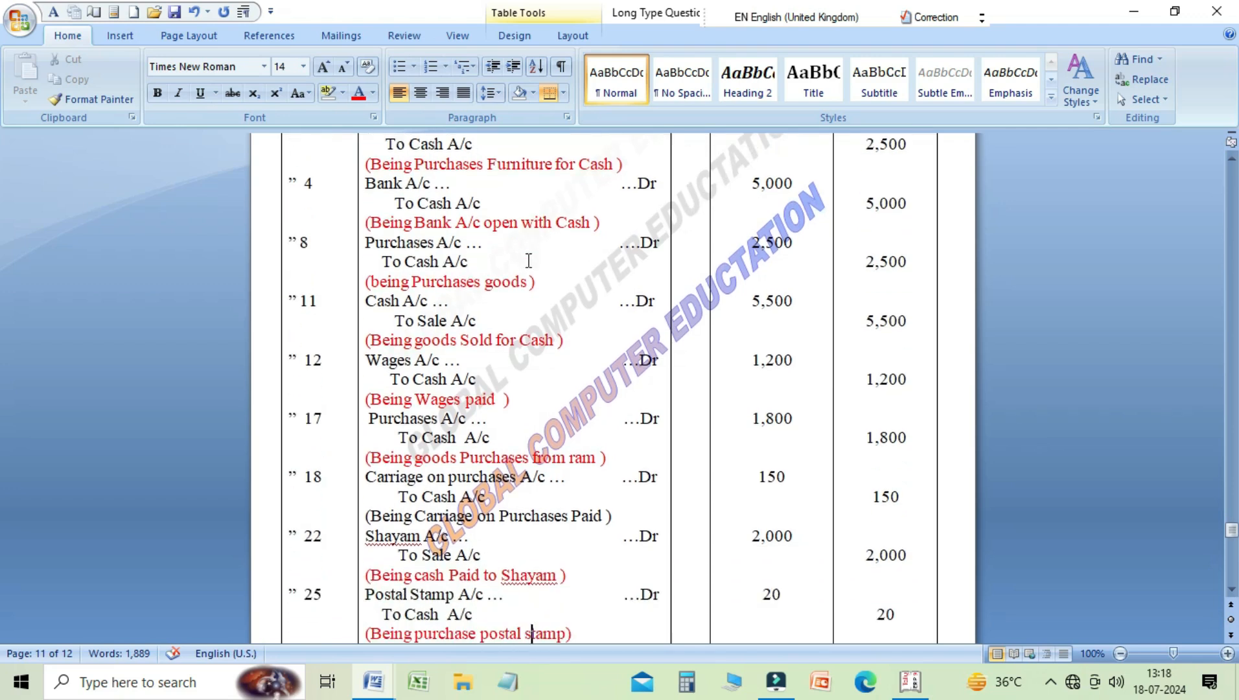
key("Down")
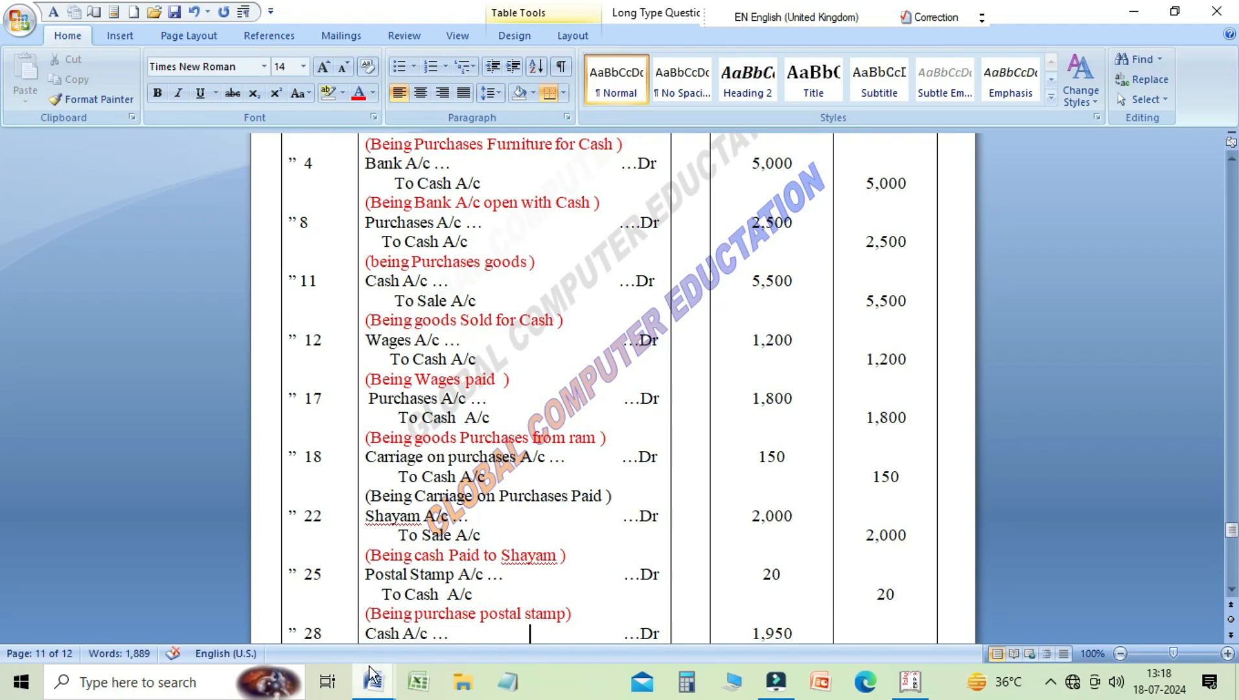
Switch to Tally Notes.doc and read through the List of Groups to the ledger group creation section
mouse_move(373, 682)
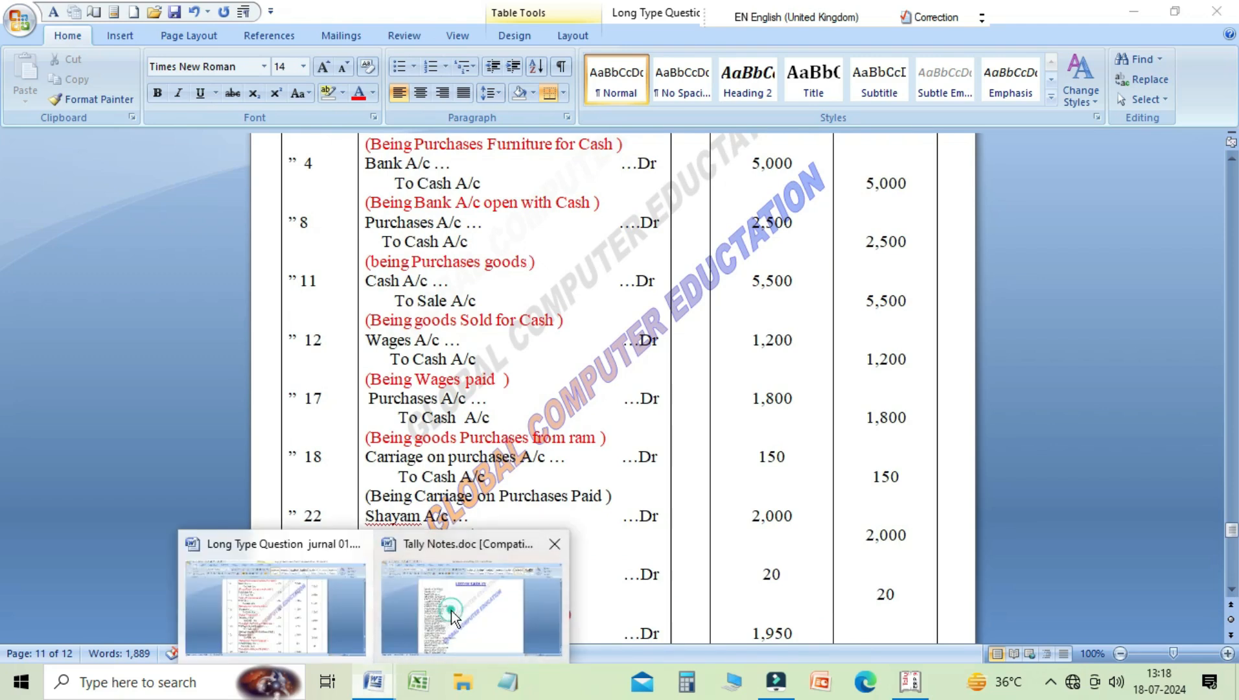
left_click(404, 643)
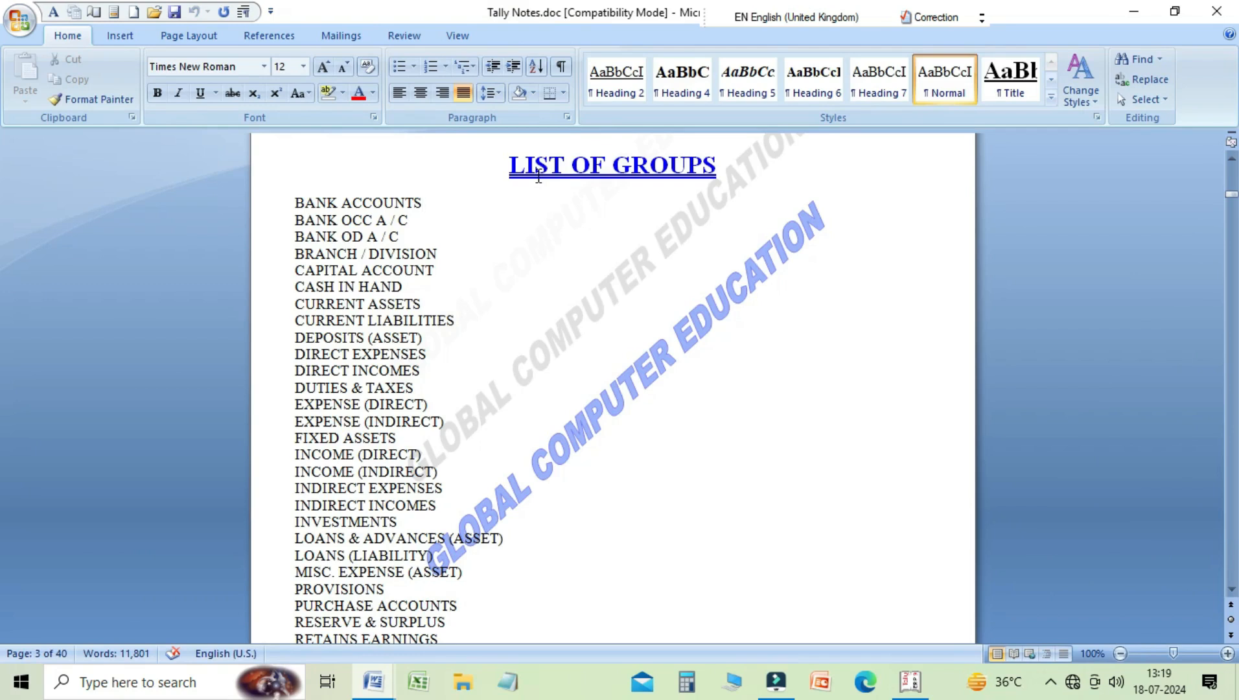
key("Down")
key("Down")
key("Down")
key("Down")
key("Down")
key("Down")
key("Down")
key("Down")
key("Down")
key("Down")
key("Down")
key("Down")
key("Down")
key("Down")
key("Down")
key("Down")
key("Down")
key("Down")
key("Down")
key("Down")
key("Down")
key("Down")
key("Down")
key("Down")
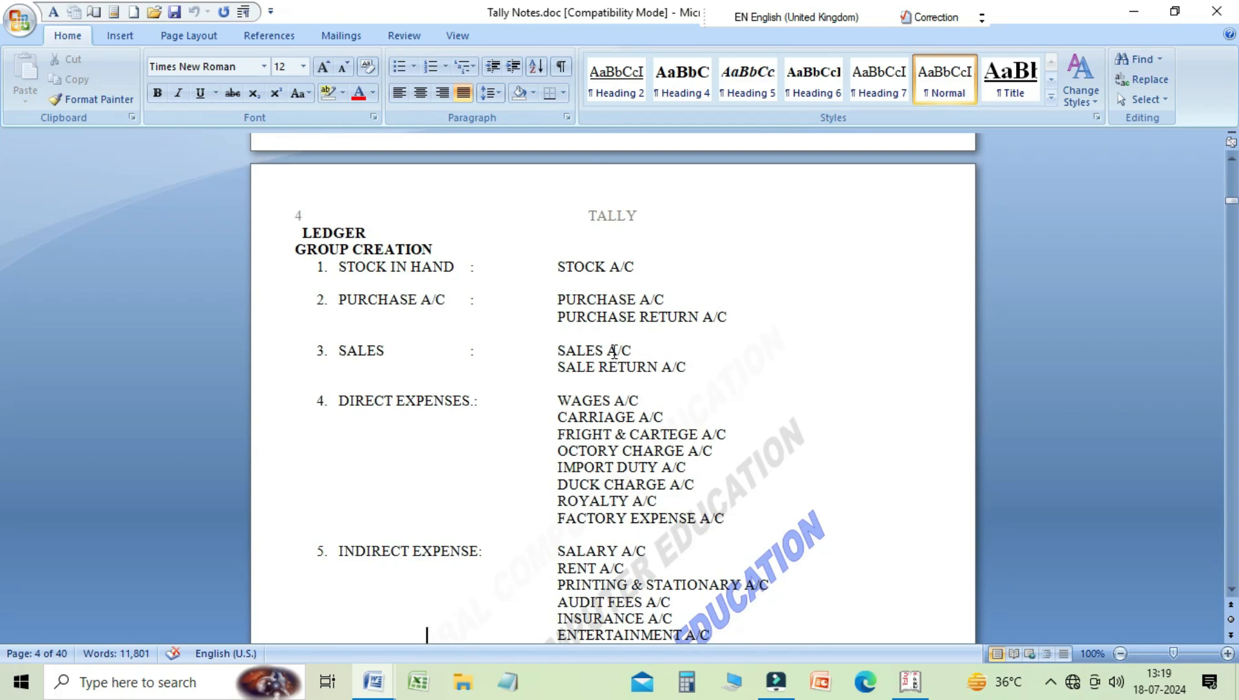
Examine which ledgers belong under Sales, Direct Expenses and Indirect Expense in the ledger group creation list
left_click(615, 363)
left_click(591, 401)
left_click(390, 400)
key("Down")
key("Down")
key("Down")
key("Down")
key("Down")
key("Down")
key("Down")
key("Down")
key("Down")
key("Down")
key("Down")
key("Down")
key("Down")
key("Down")
key("Down")
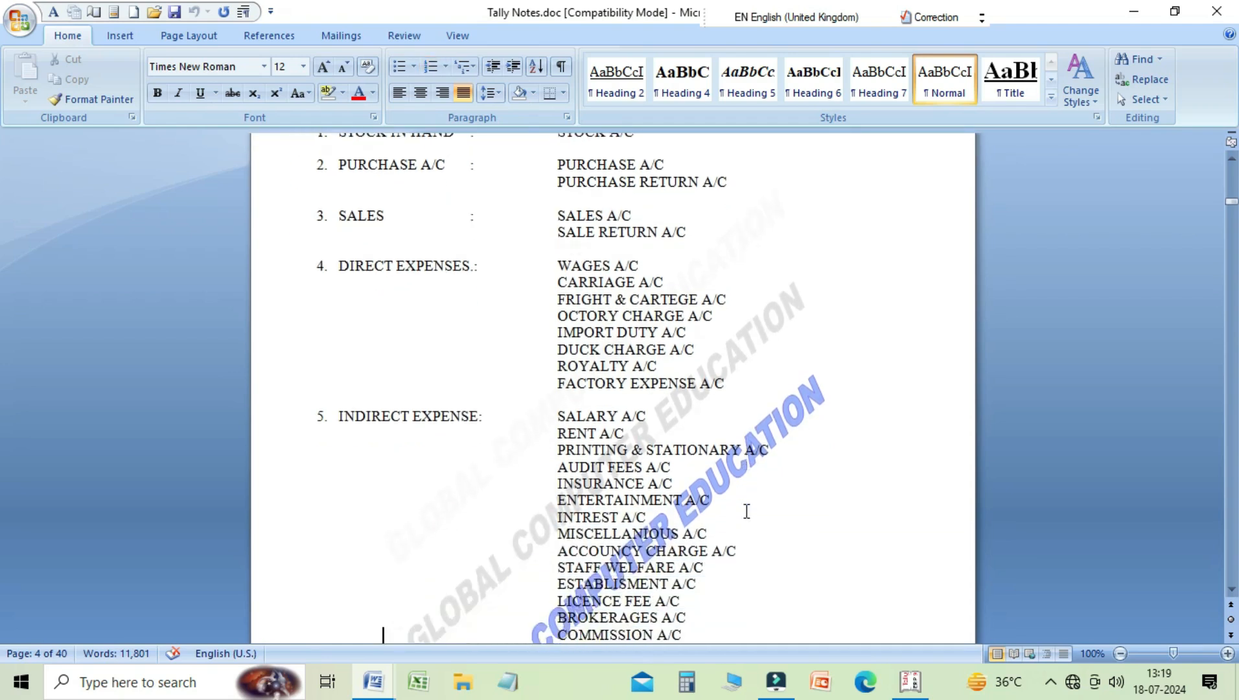
Review the ledgers listed under Indirect Expense in the ledger group creation list, from Salary to Discount
key("Down")
key("Down")
key("Down")
key("Down")
key("Down")
key("Down")
key("Down")
key("Down")
key("Down")
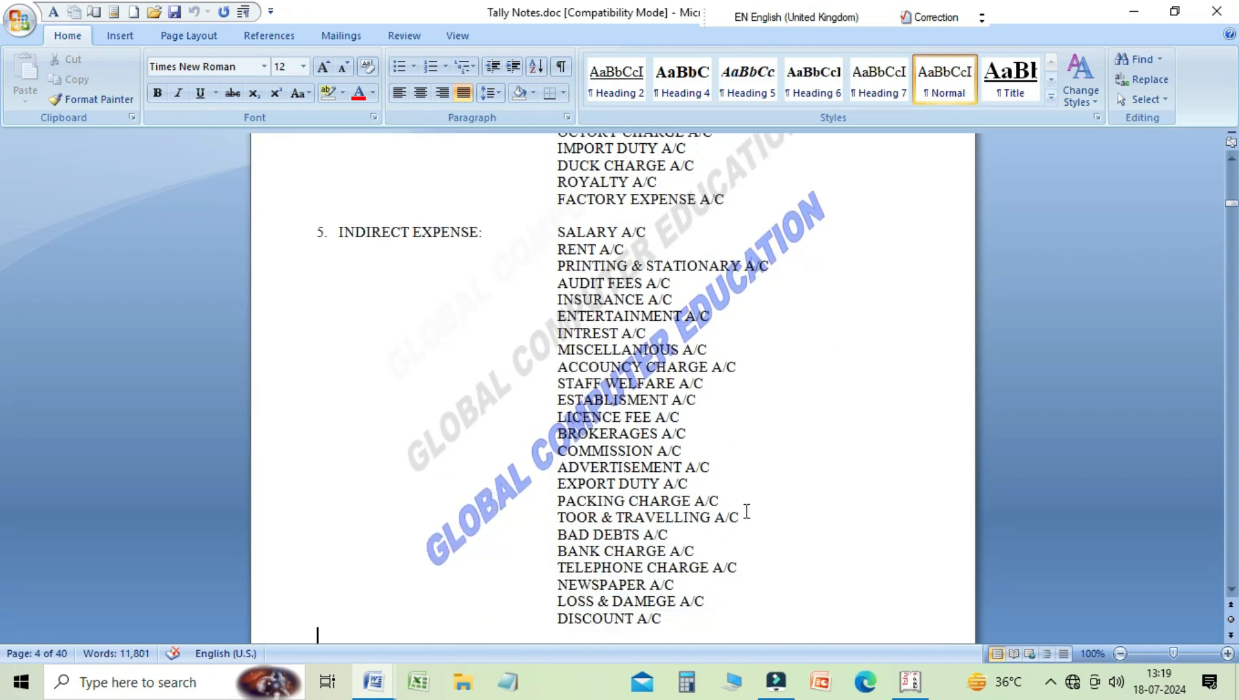
key("Down")
key("Down")
key("Down")
key("Down")
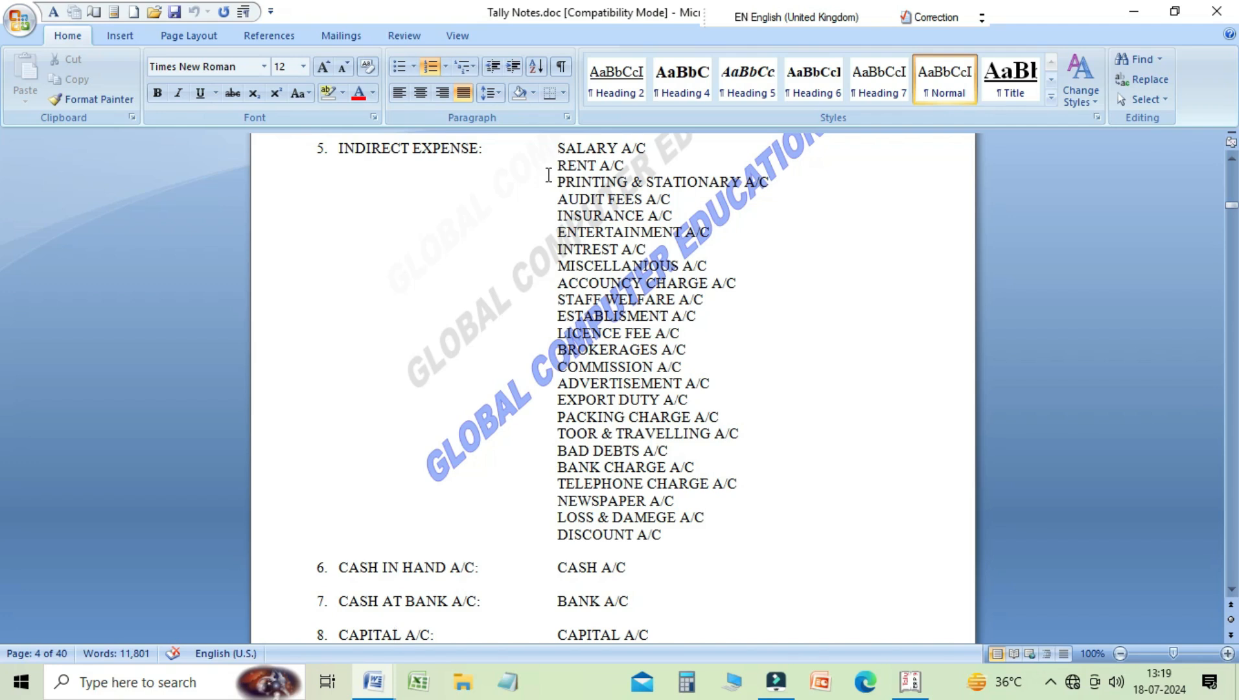
left_click(556, 166)
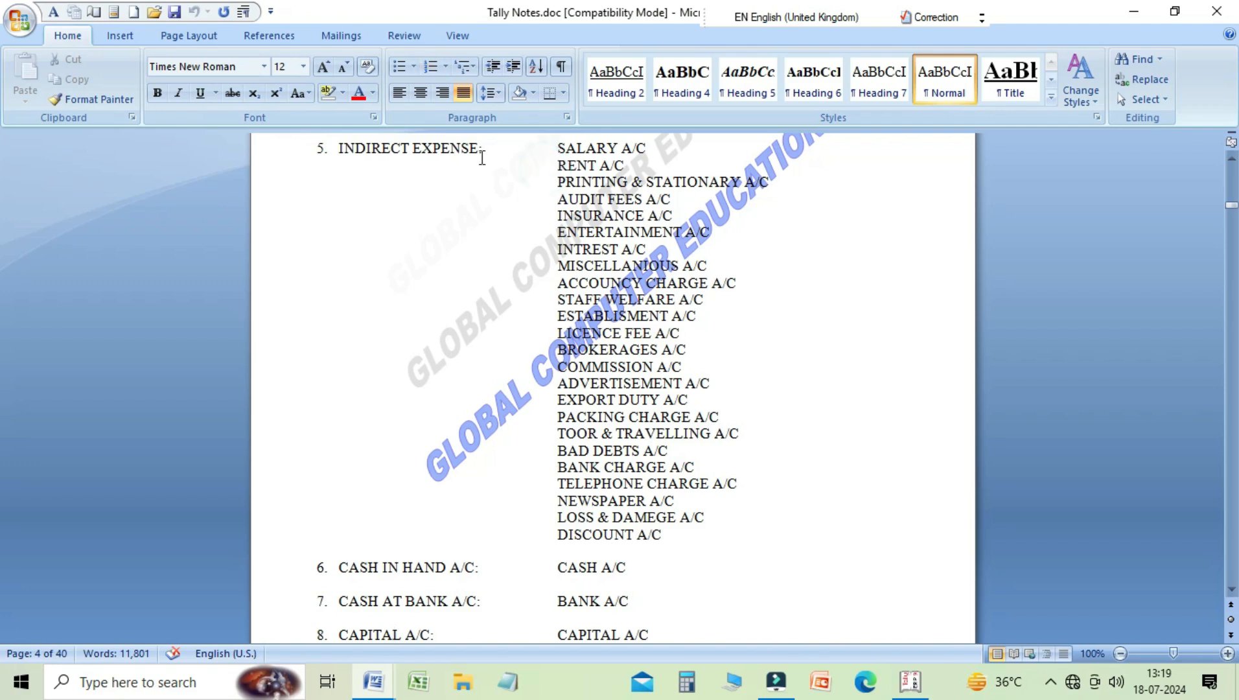
Check which ledgers belong under the Cash in Hand, Cash at Bank and Capital groups
key("Down")
key("Down")
key("Down")
key("Down")
key("Down")
key("Down")
key("Down")
key("Down")
key("Down")
key("Down")
key("Down")
key("Down")
key("Down")
key("Down")
key("Down")
key("Down")
key("Down")
key("Down")
key("Down")
key("Down")
key("Down")
key("Down")
key("Down")
key("Down")
key("Down")
key("Down")
key("Down")
key("Down")
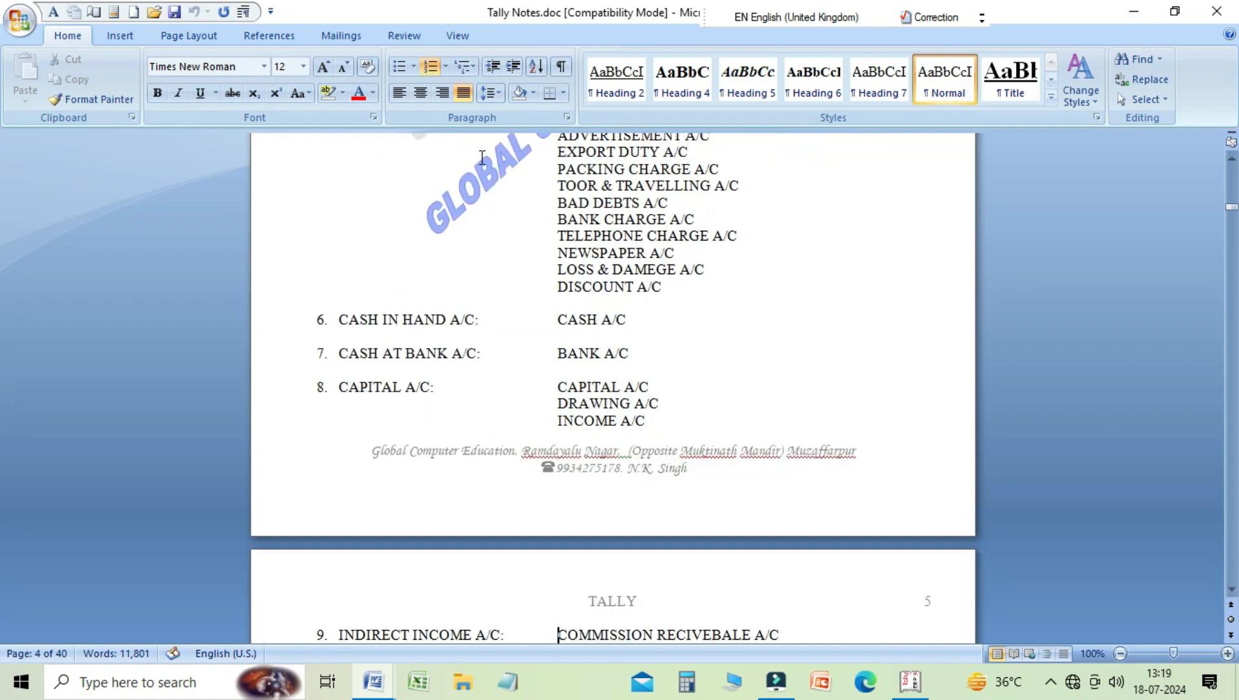
Examine the ledgers listed under the Indirect Income and Fixed Assets groups
key("Down")
key("Down")
key("Down")
key("Down")
key("Down")
key("Down")
key("Down")
key("Down")
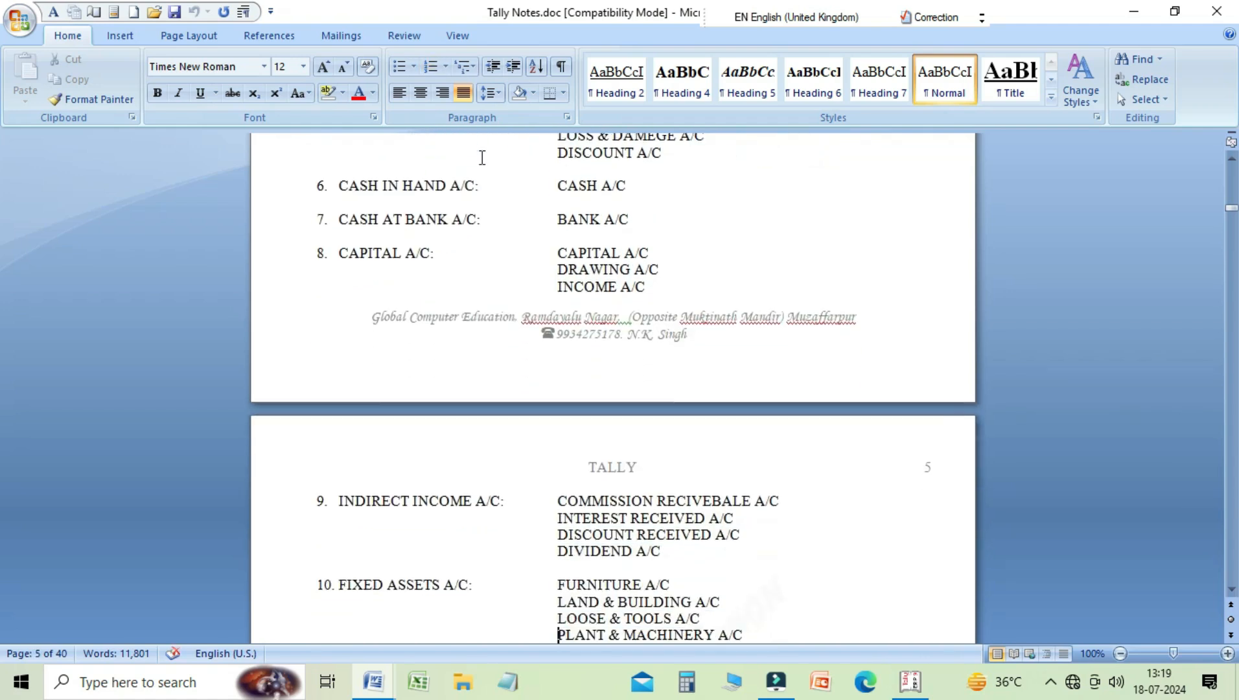
key("Down")
key("Down")
key("Down")
key("Down")
key("Down")
key("Down")
key("Down")
key("Down")
key("Down")
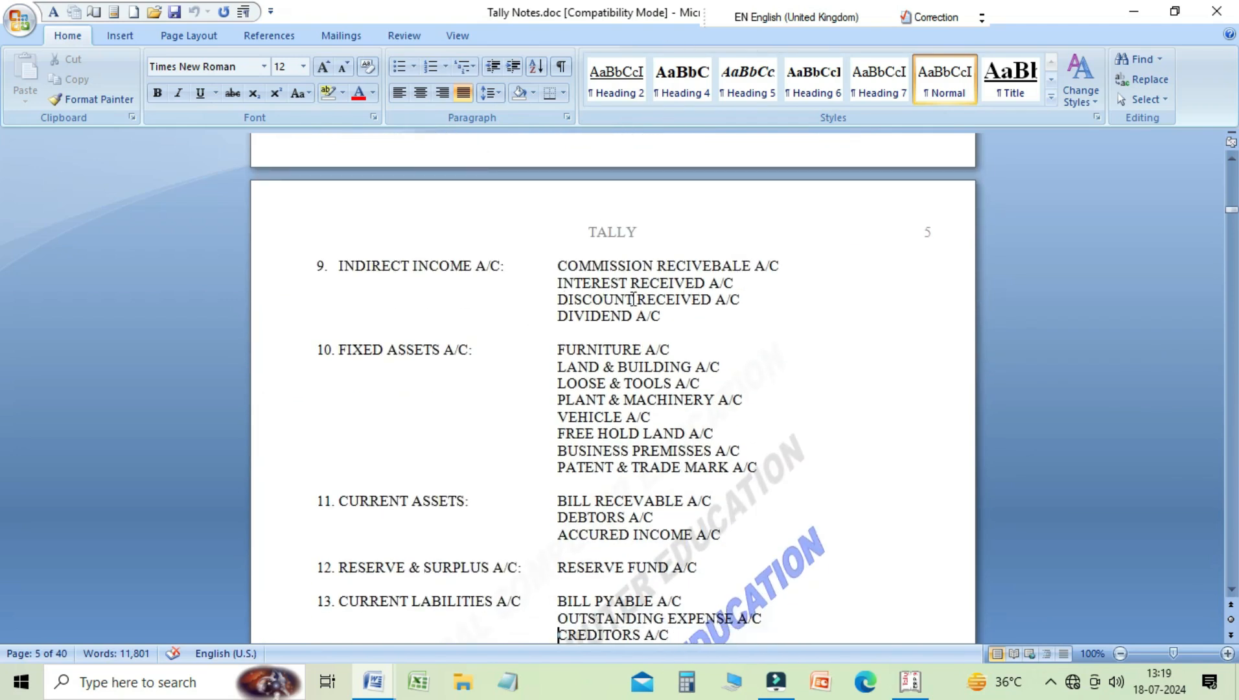
left_click(484, 267)
left_click(596, 363)
Read through the groups from Current Assets to Loan A/C, including Reserve & Surplus, Current Liabilities, Fictitious Assets and Sales Tax
key("Down")
key("Down")
key("Down")
key("Down")
key("Down")
key("Down")
key("Down")
key("Down")
key("Down")
key("Down")
key("Down")
key("Down")
key("Down")
key("Down")
key("Down")
key("Down")
key("Down")
key("Down")
key("Down")
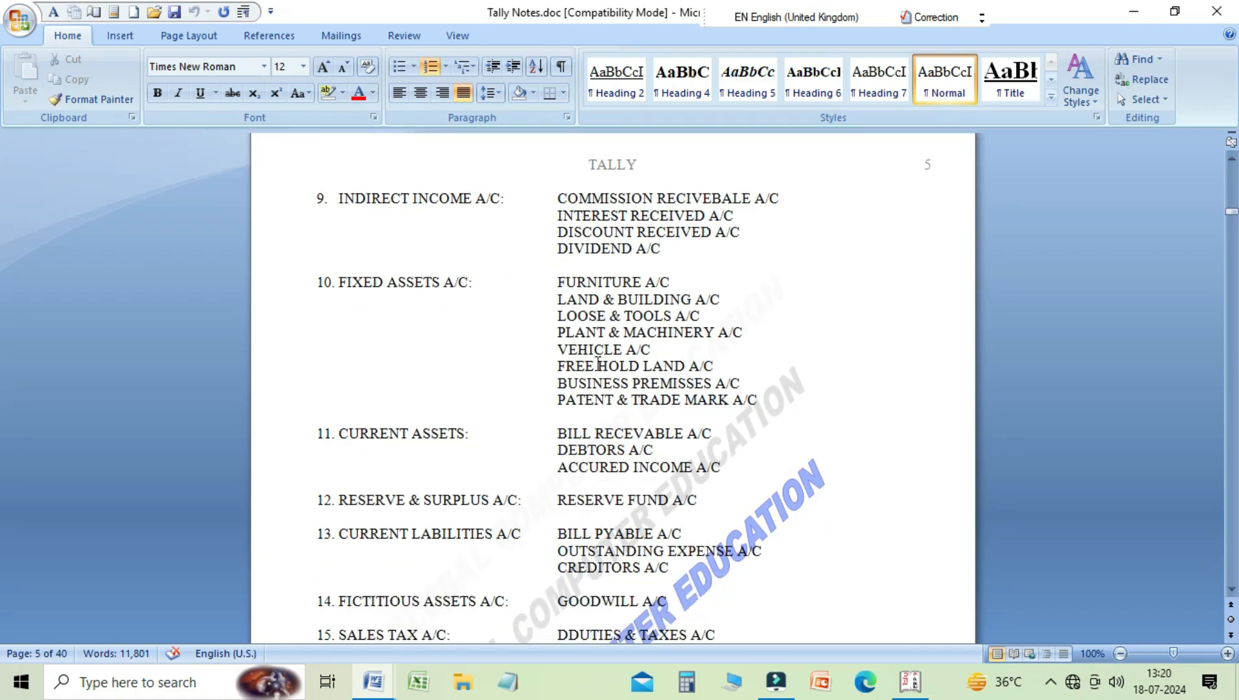
key("Down")
key("Down")
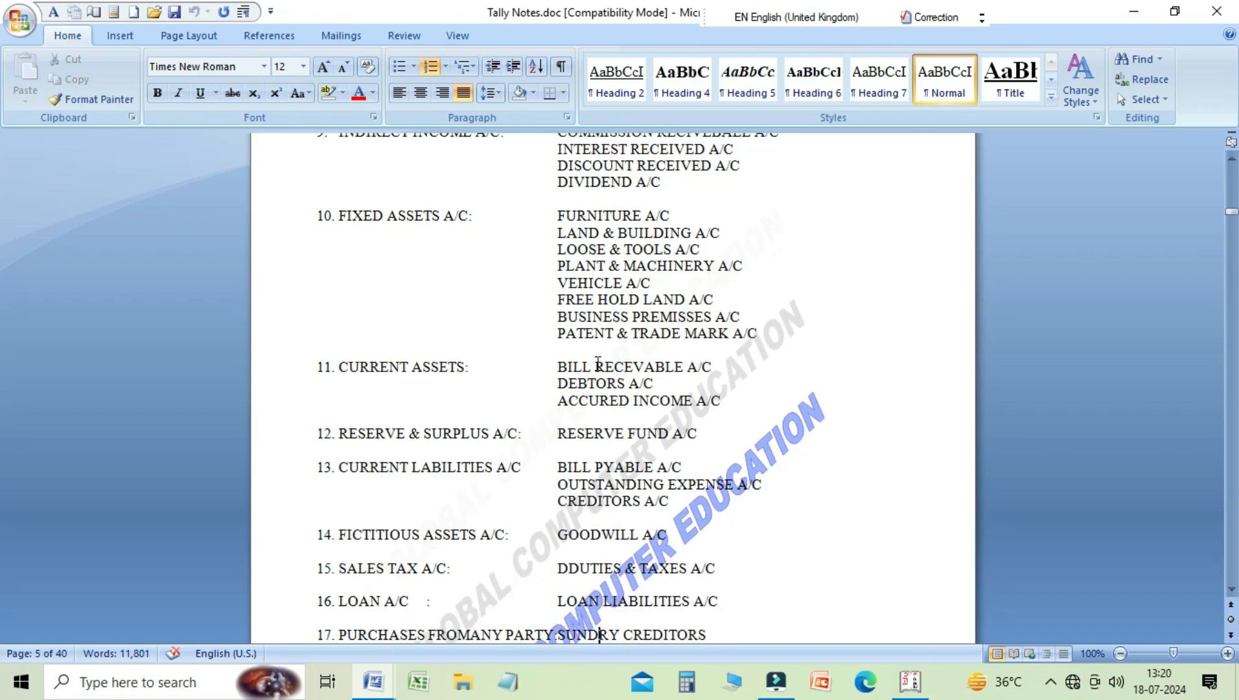
Examine the groups for purchases and sales with any party, along with the Direct Income and Indirect Income entries
key("Down")
key("Down")
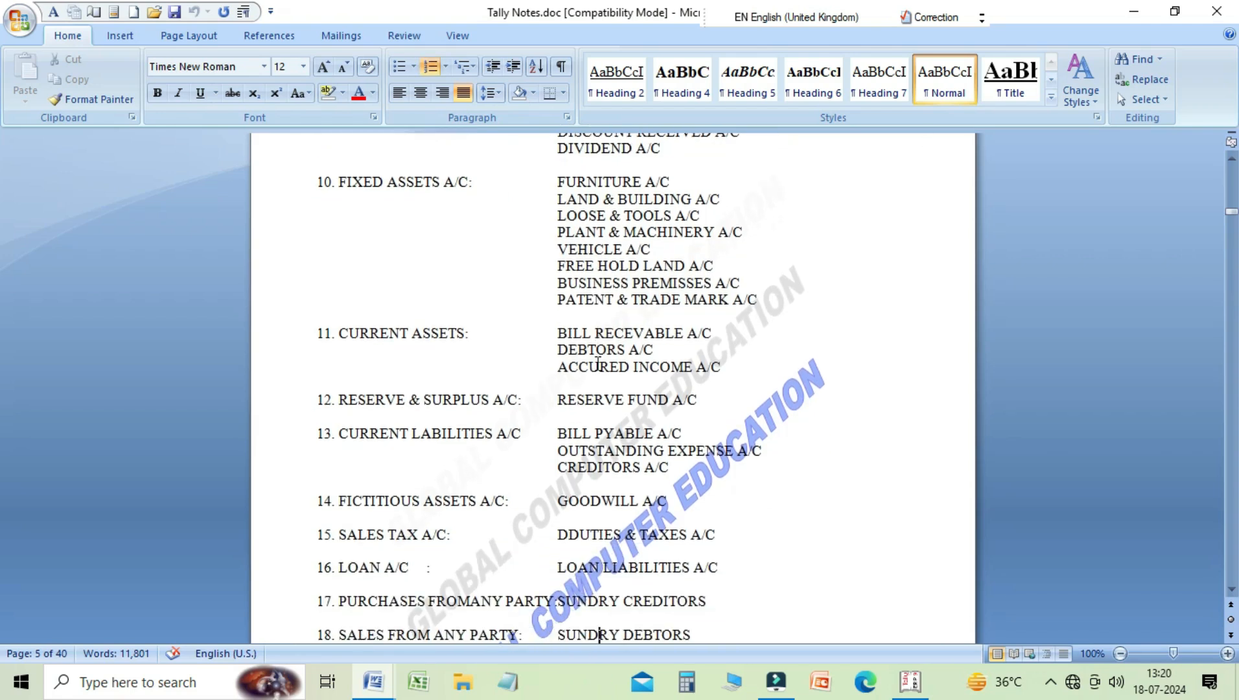
key("Down")
key("Down")
key("Down")
key("Down")
key("Down")
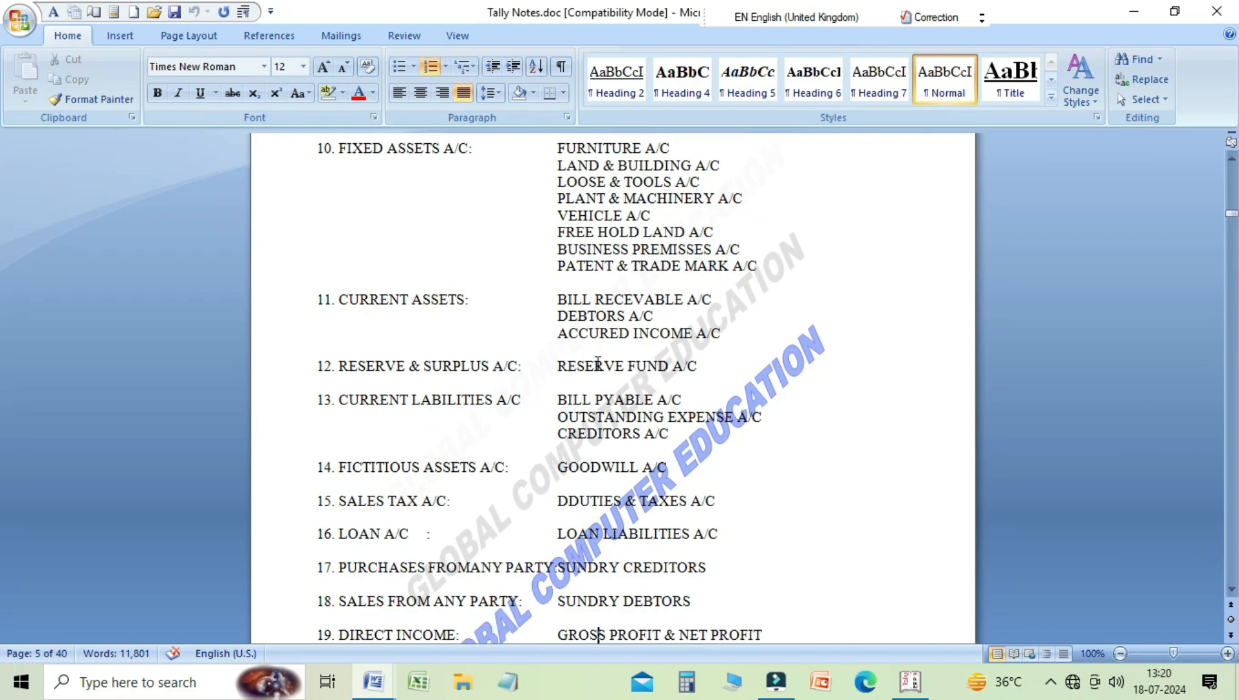
key("Down")
key("Down")
key("Down")
key("Down")
key("Down")
key("Down")
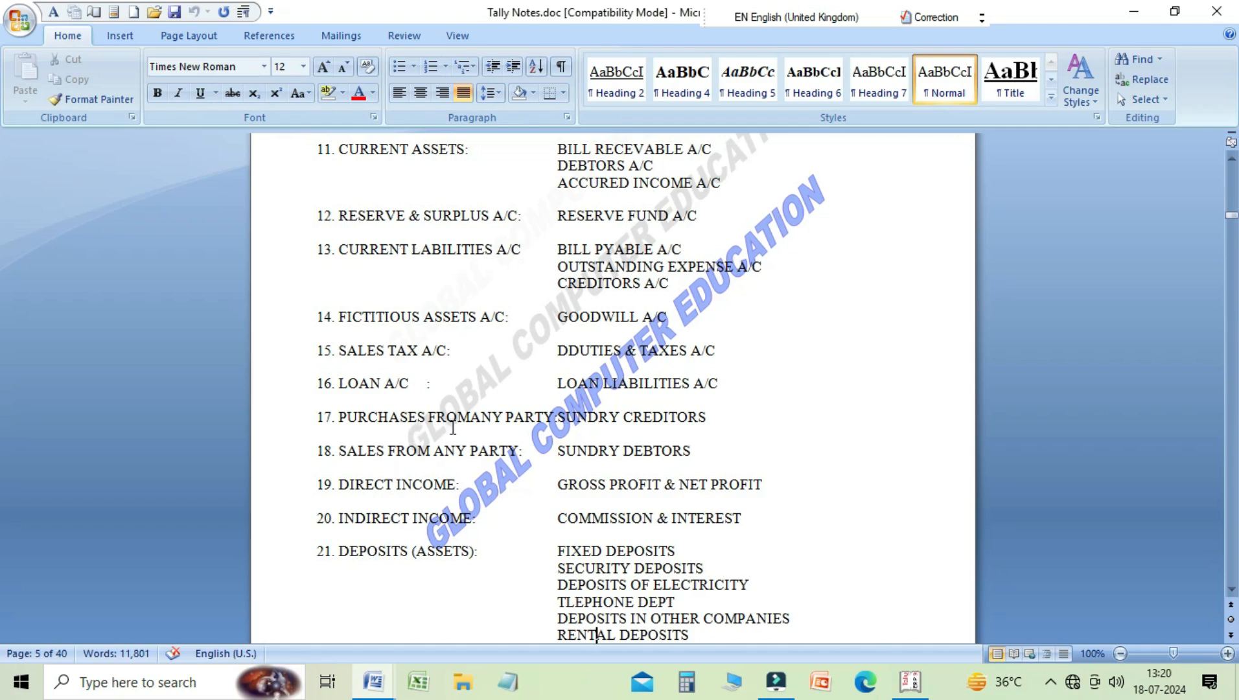
left_click(508, 417)
left_click(619, 451)
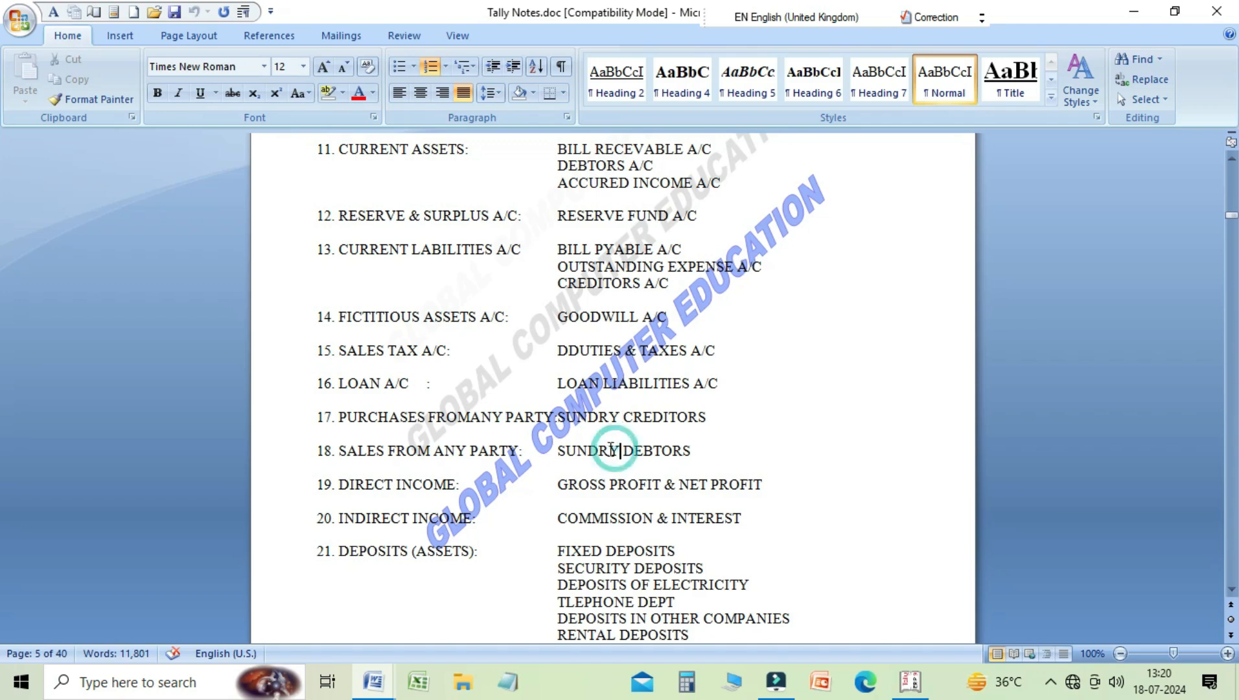
left_click(617, 415)
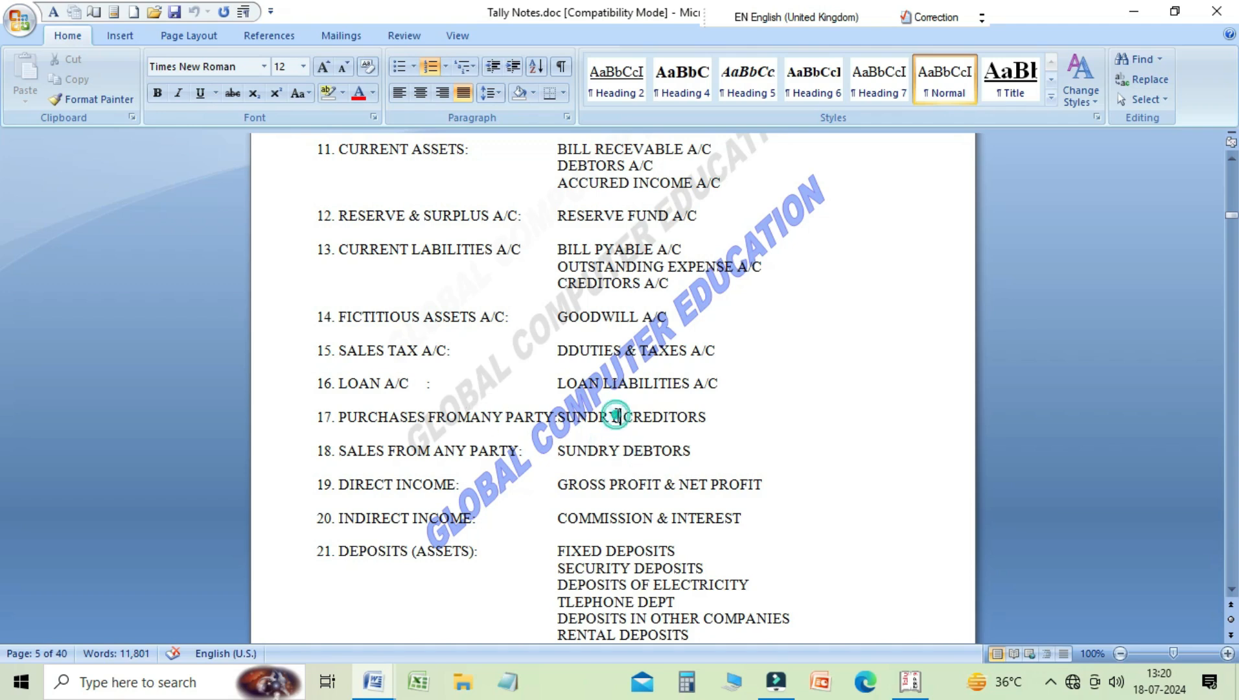
Review the kinds of deposits listed under the Deposits (Assets) group
key("Down")
key("Down")
key("Down")
key("Down")
key("Down")
key("Down")
key("Down")
key("Down")
key("Down")
key("Down")
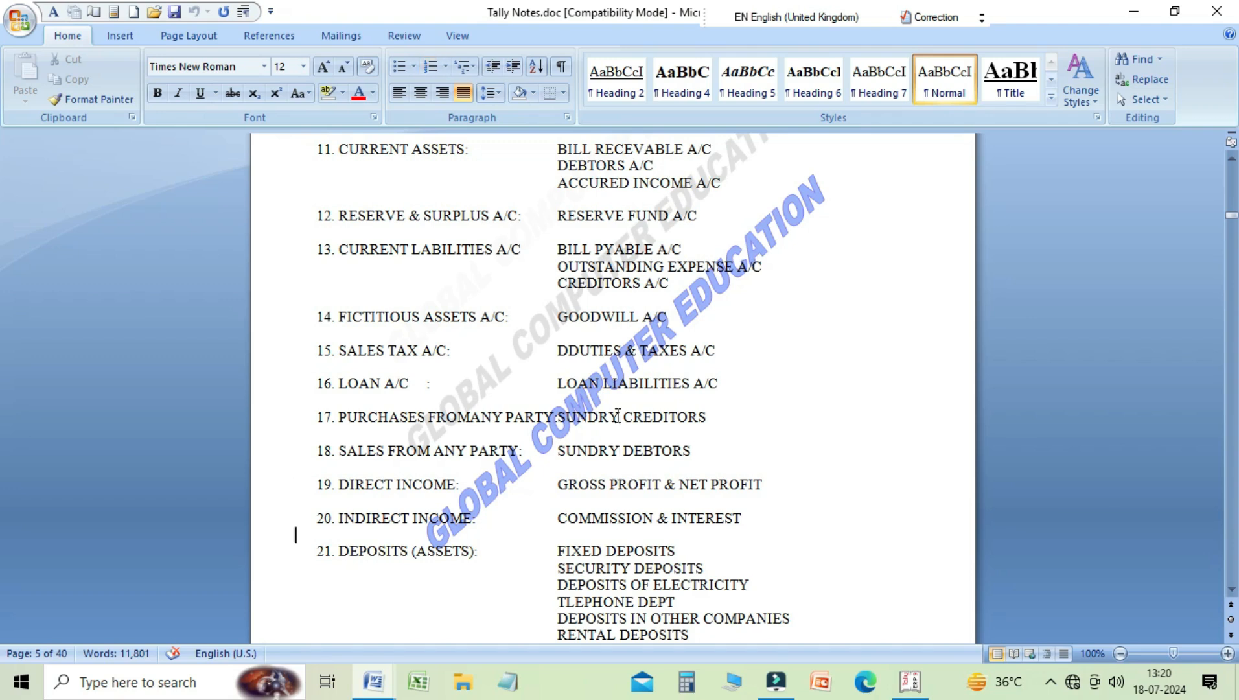
key("Down")
key("Down")
key("Down")
key("Down")
key("Down")
key("Down")
key("Down")
key("Down")
key("Down")
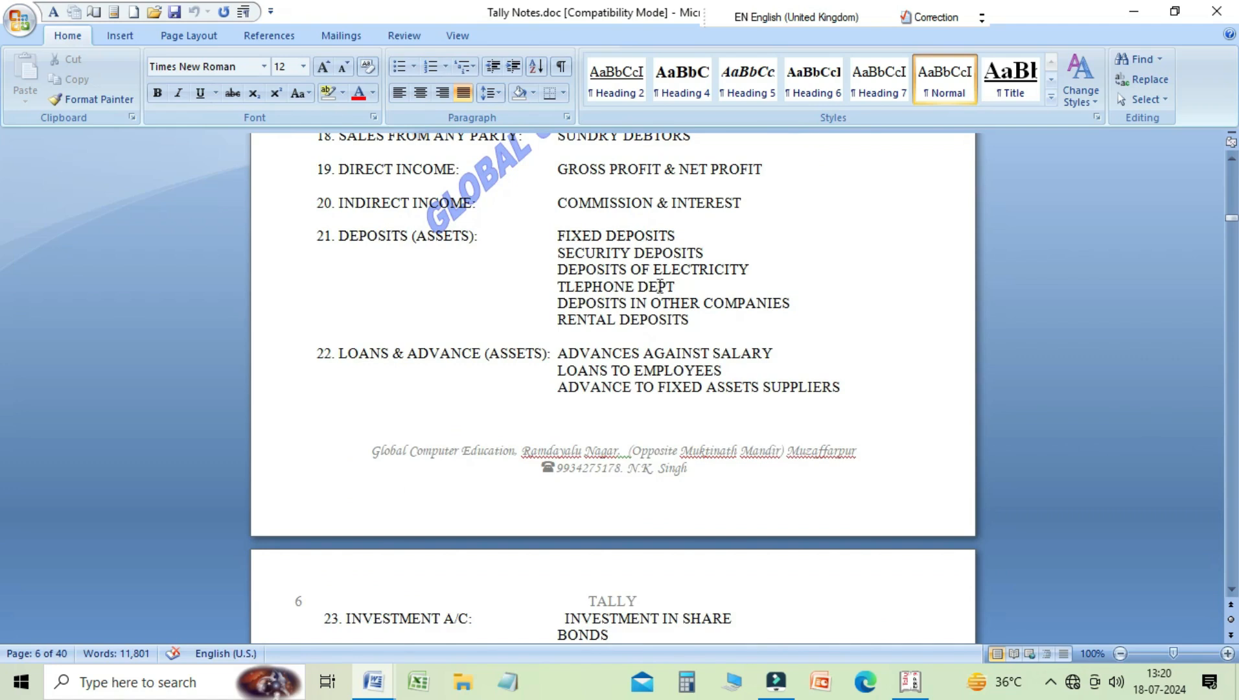
left_click(624, 294)
left_click(607, 316)
left_click(425, 233)
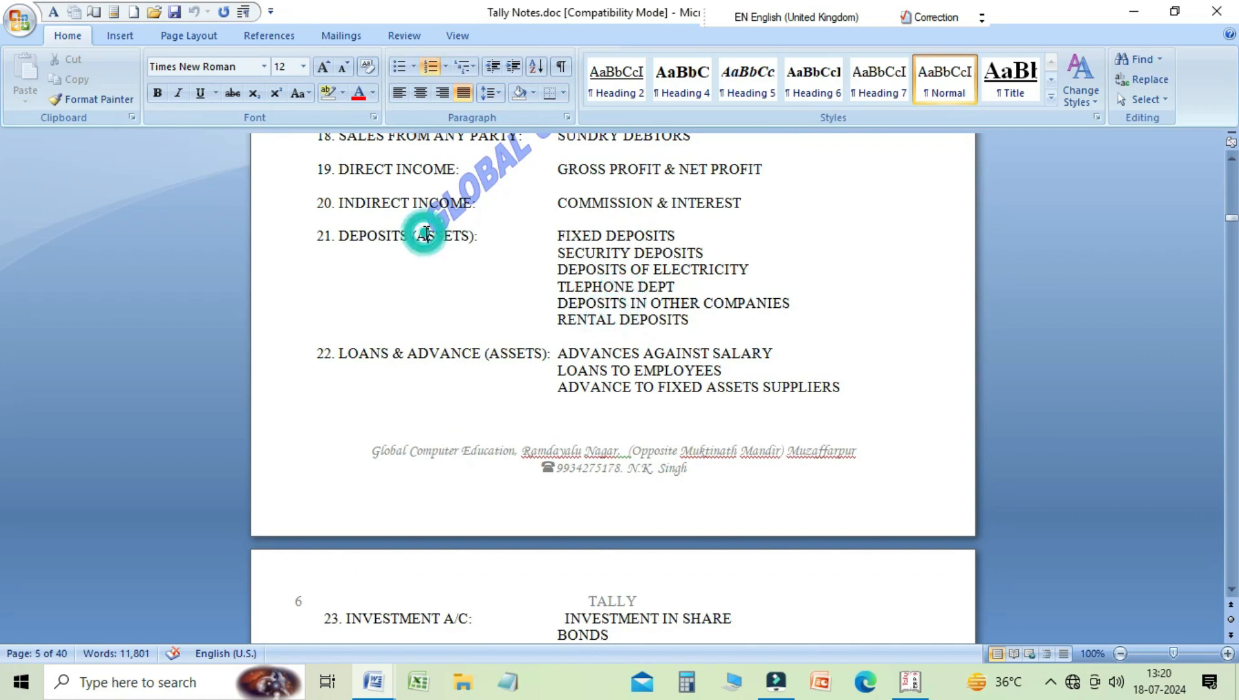
Read the Loans & Advance (Assets), Investment, Suspense, Secured Loans and Unsecured Loans groups
key("Down")
key("Down")
key("Down")
key("Down")
key("Down")
key("Down")
key("Down")
key("Down")
key("Down")
key("Down")
key("Down")
key("Down")
key("Down")
key("Down")
key("Down")
key("Down")
key("Down")
key("Down")
key("Down")
key("Down")
key("Down")
key("Down")
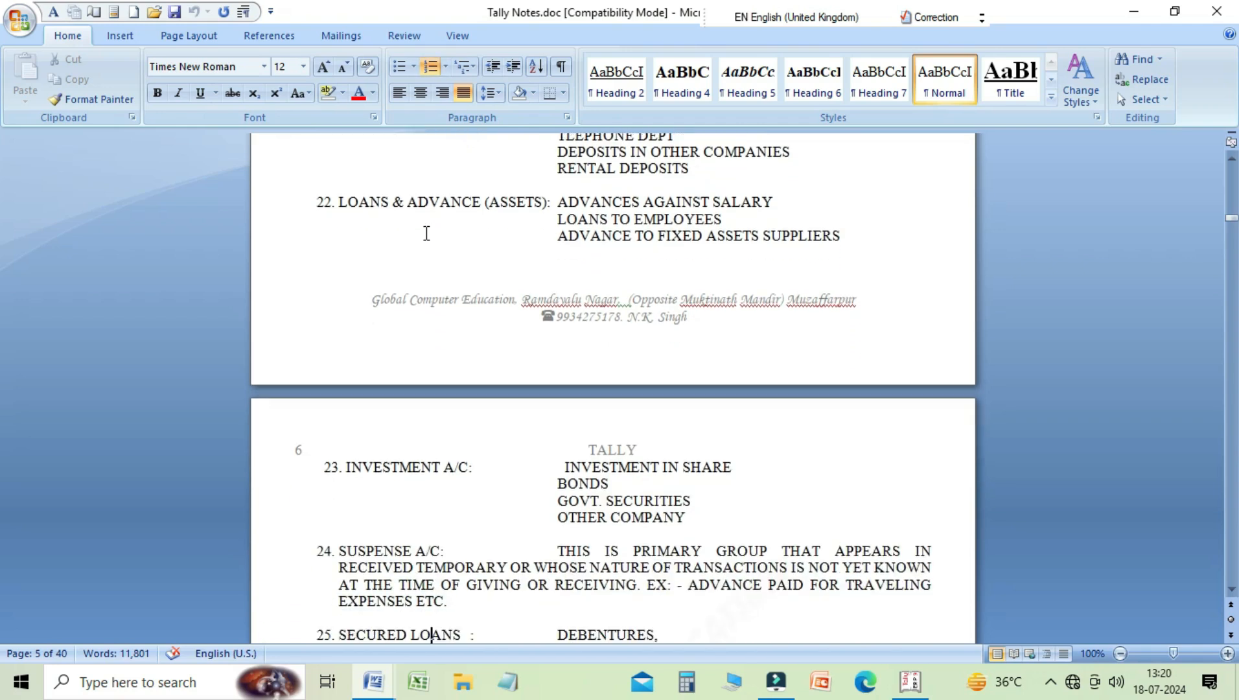
key("Down")
key("Down")
key("Down")
key("Down")
key("Down")
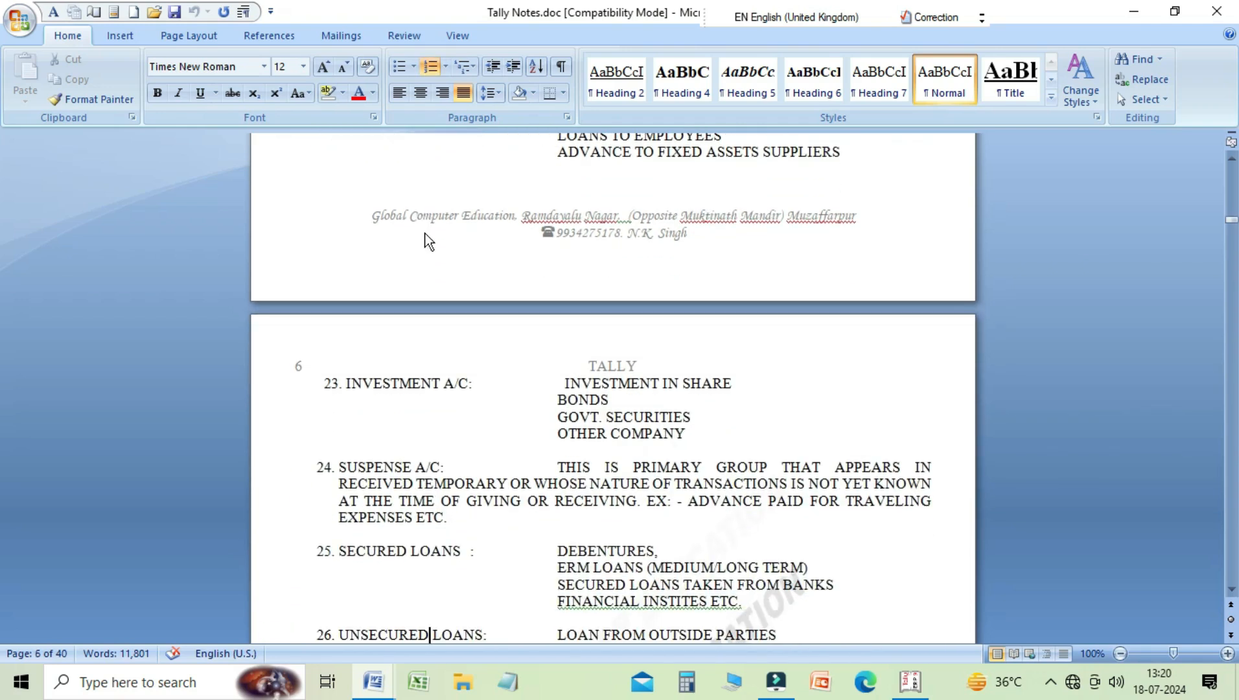
Read the Unsecured Loans, Duties and Taxes, and Provisions groups at the end of the ledger group notes
key("Down")
key("Down")
key("Down")
key("Down")
key("Down")
key("Down")
key("Down")
key("Down")
key("Down")
key("Down")
key("Down")
key("Down")
key("Down")
key("Down")
key("Down")
key("Down")
key("Down")
key("Down")
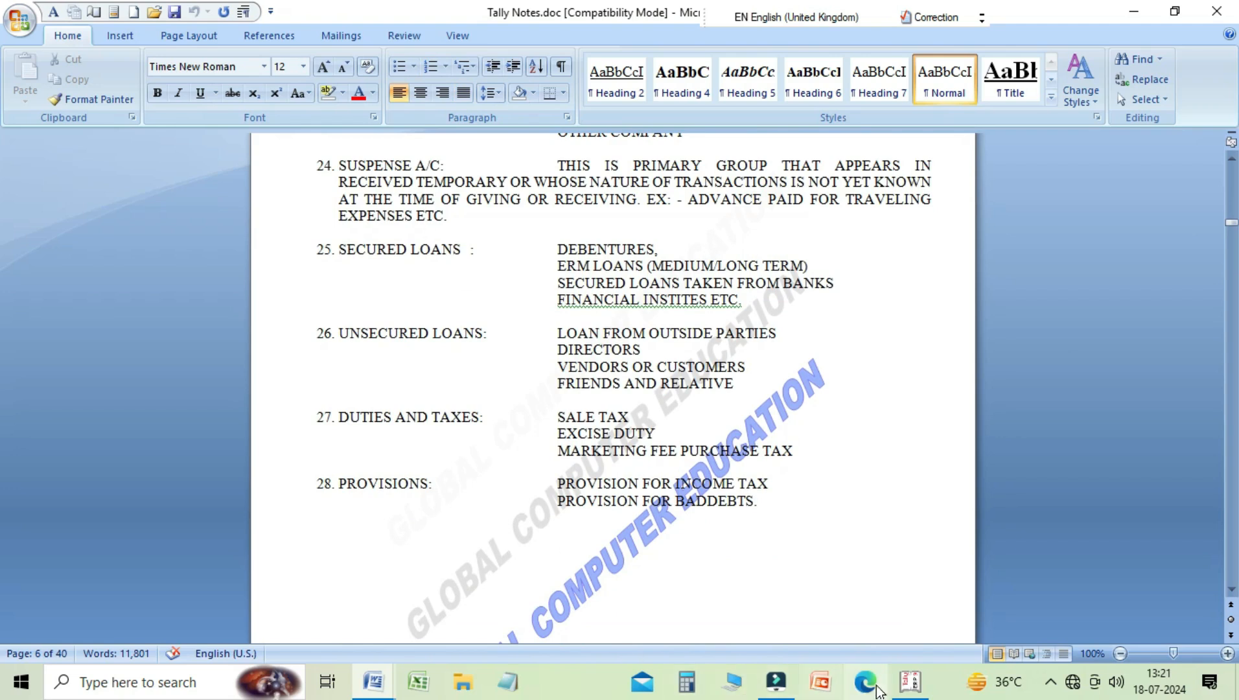
Switch to Tally.ERP 9 and name the new ledger CAPITAL A/c, leaving its alias blank
mouse_move(910, 682)
left_click(878, 630)
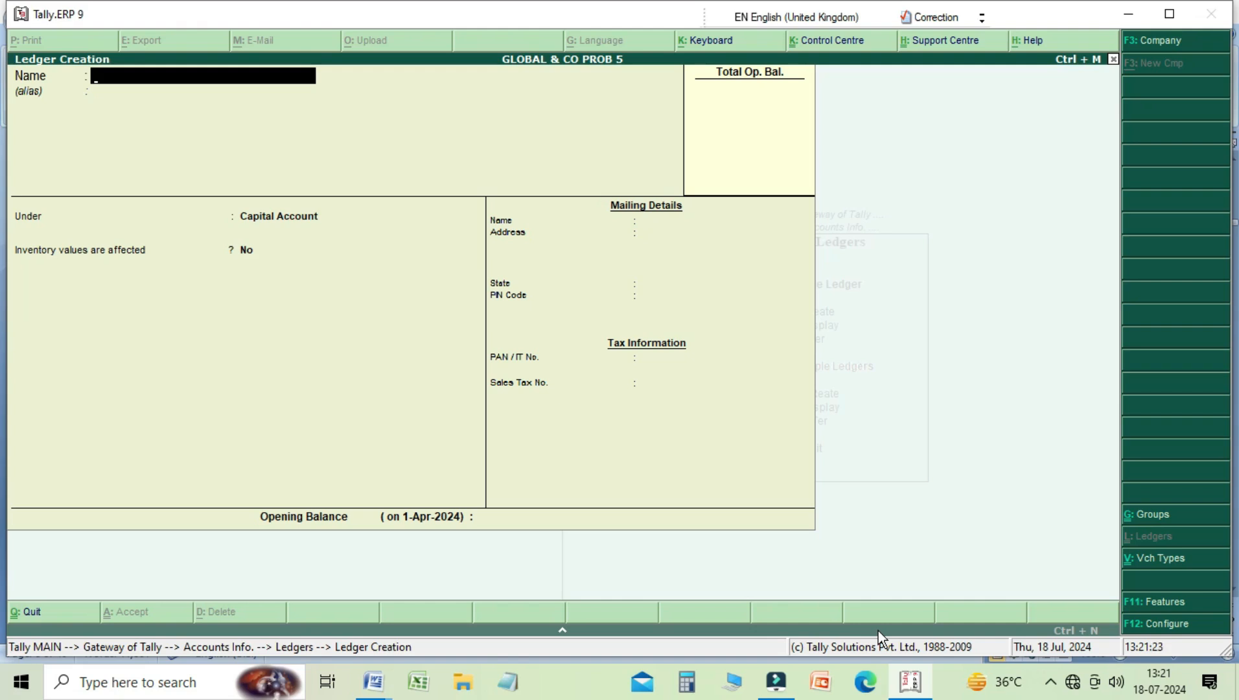
type("CAPITAL A/c")
key("Return")
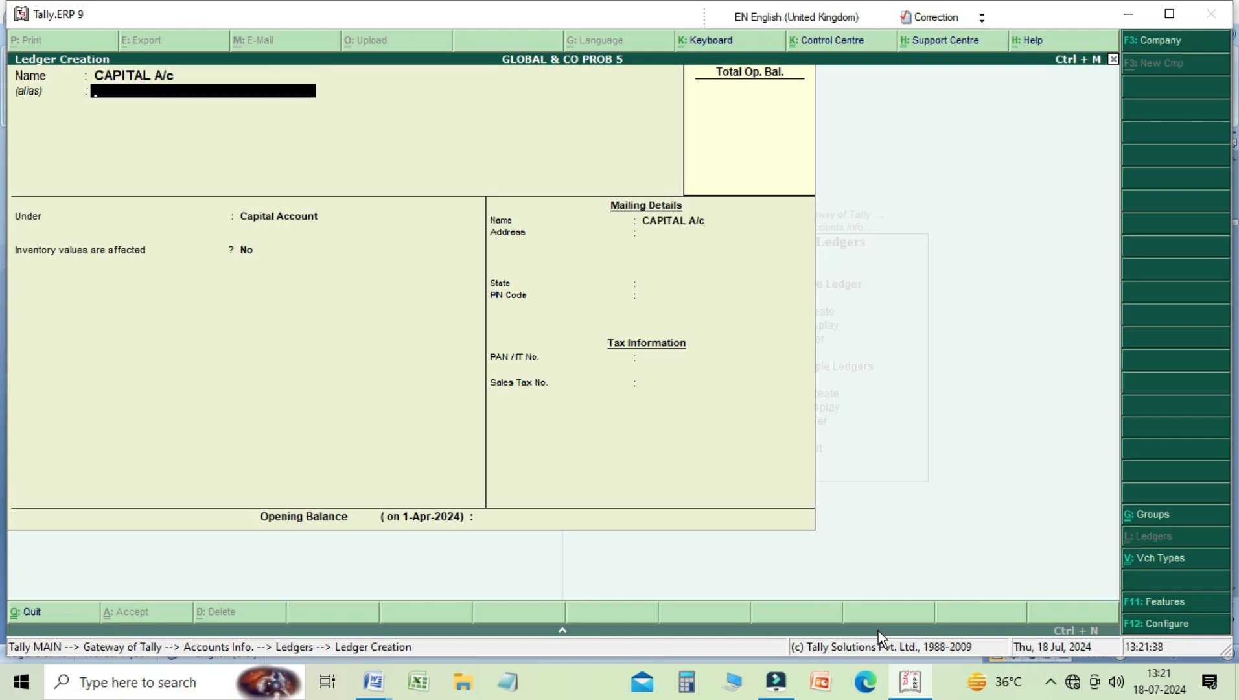
key("Return")
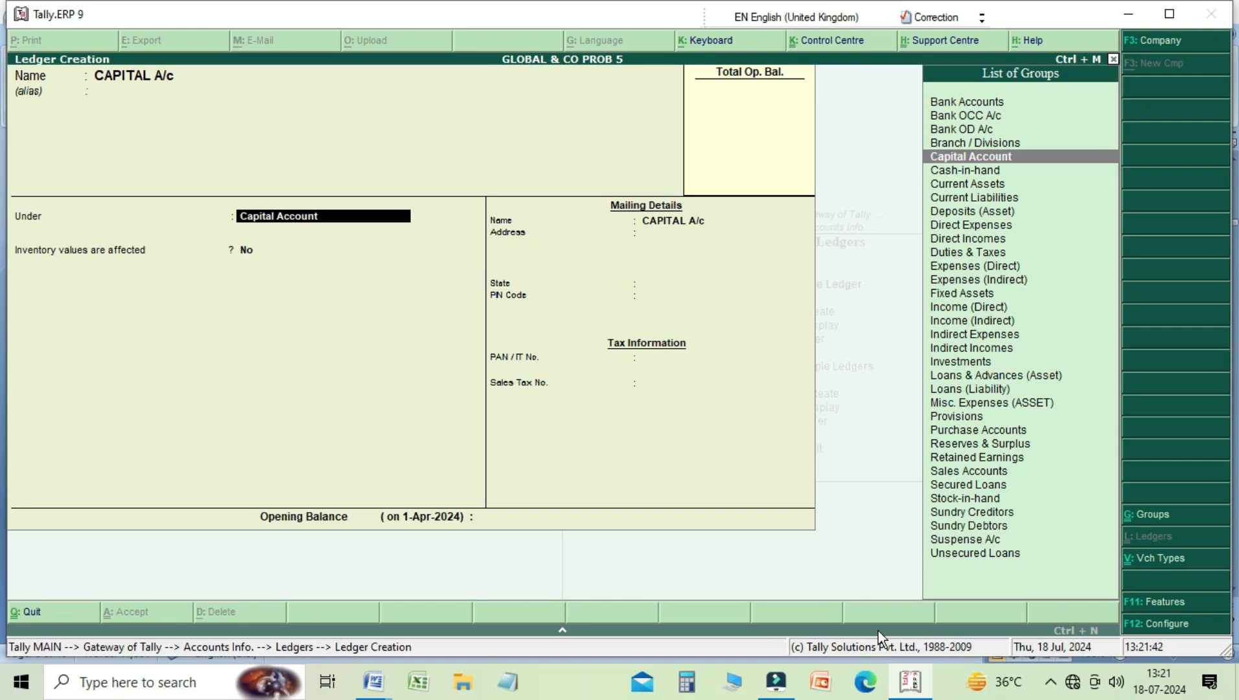
Look through the full list of groups available for the CAPITAL A/c ledger, ending on Capital Account
key("Up")
key("Up")
key("Up")
key("Up")
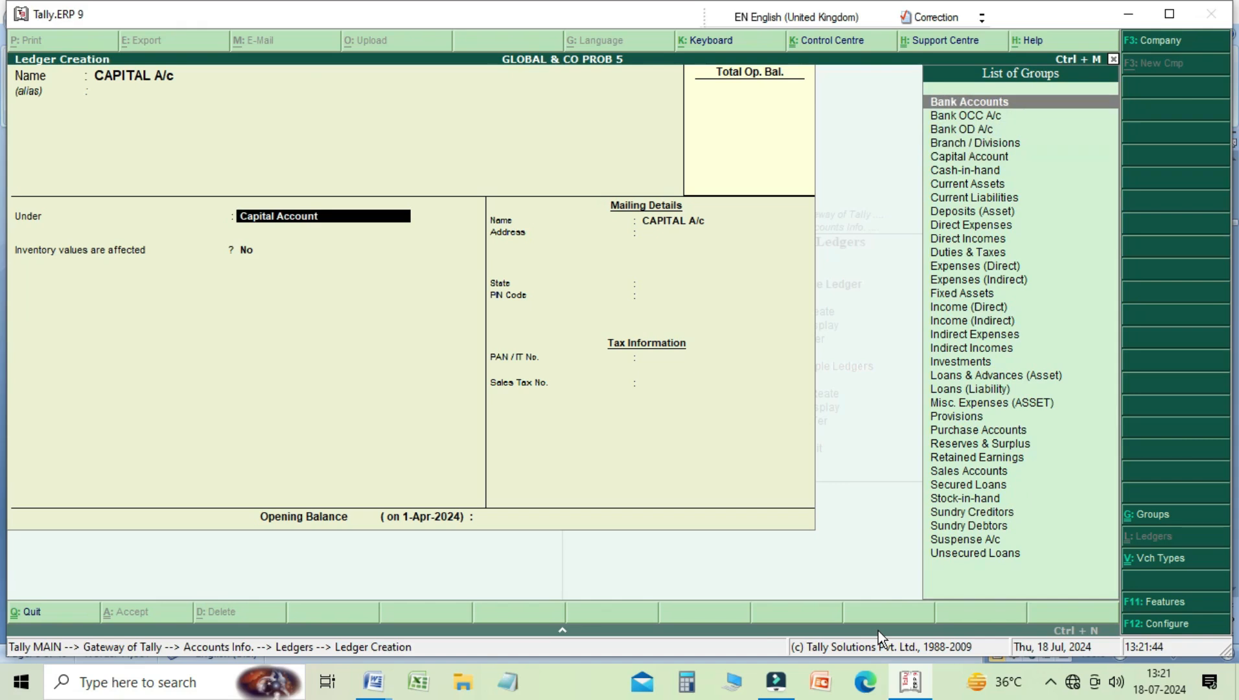
key("Down")
key("Down")
key("Down")
key("Down")
key("Down")
key("Down")
key("Down")
key("Down")
key("Down")
key("Down")
key("Down")
key("Down")
key("Down")
key("Down")
key("Down")
key("Down")
key("Down")
key("Down")
key("Down")
key("Down")
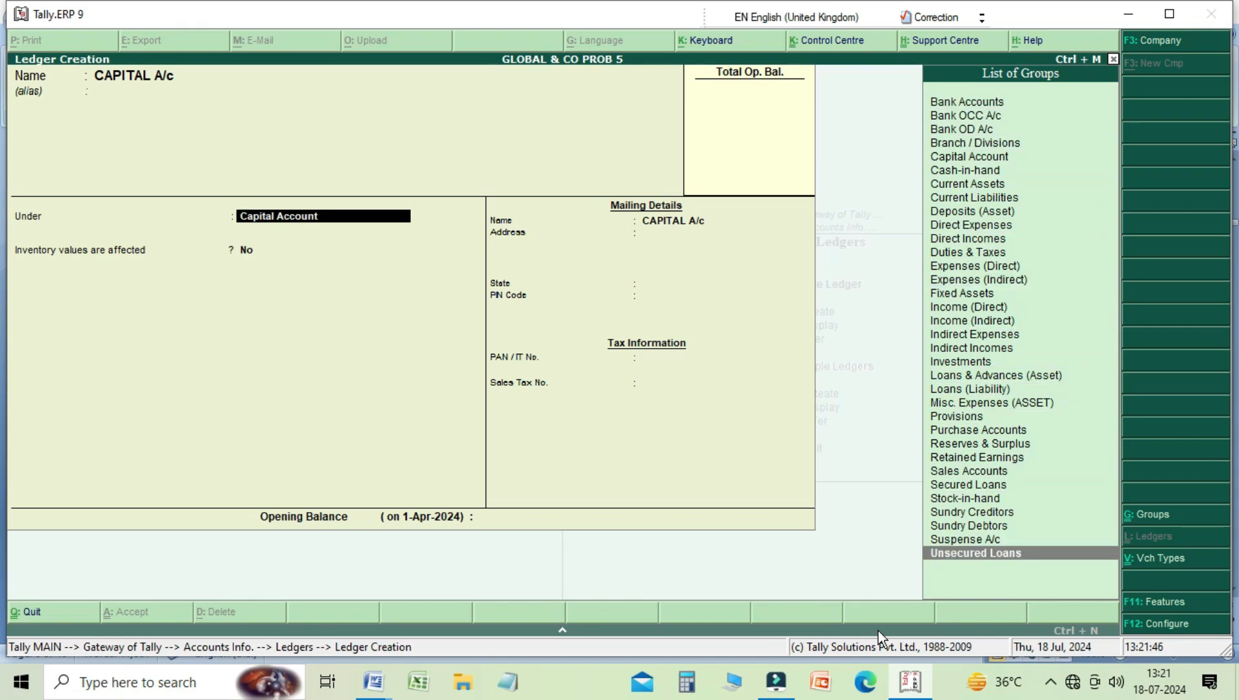
key("Up")
key("Up")
key("Up")
key("Up")
key("Up")
key("Up")
key("Up")
key("Up")
key("Up")
key("Up")
key("Up")
key("Up")
key("Up")
key("Up")
key("Up")
key("Up")
key("Up")
key("Up")
key("Up")
key("Up")
key("Up")
key("Up")
key("Up")
key("Up")
key("Up")
key("Up")
key("Up")
key("Up")
key("Up")
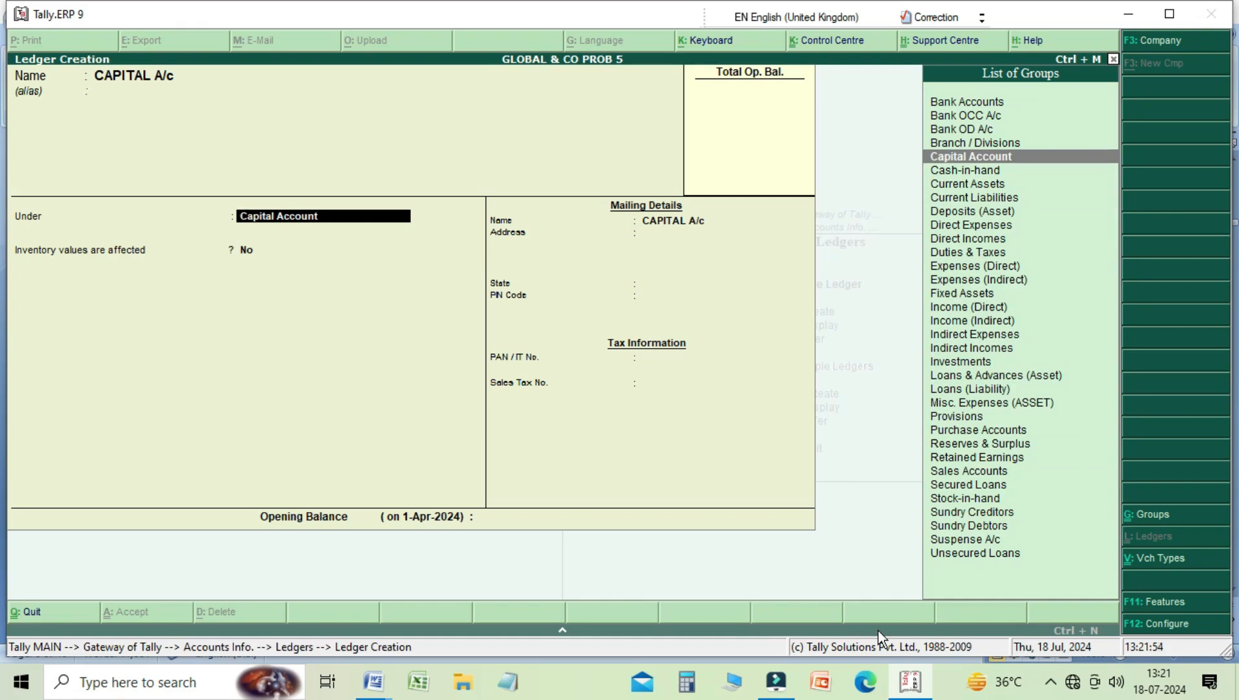
Place CAPITAL A/c under Capital Account with inventory values not affected, and set its mailing state to Bihar
key("Return")
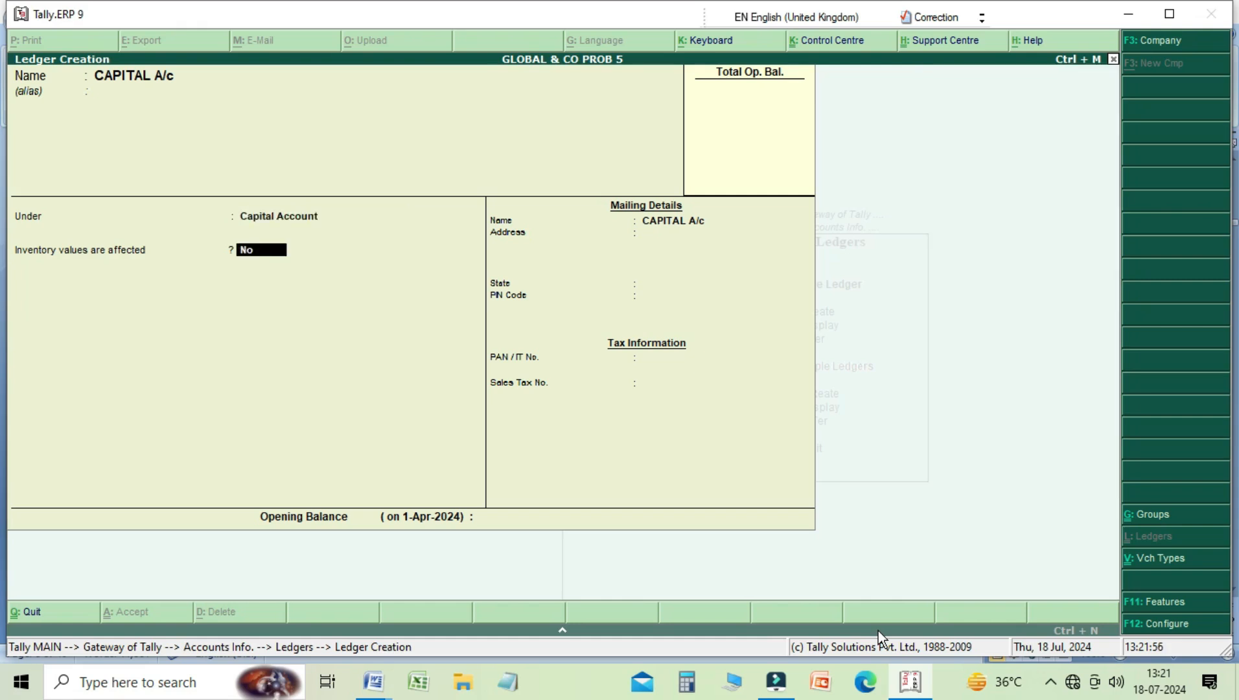
key("Return")
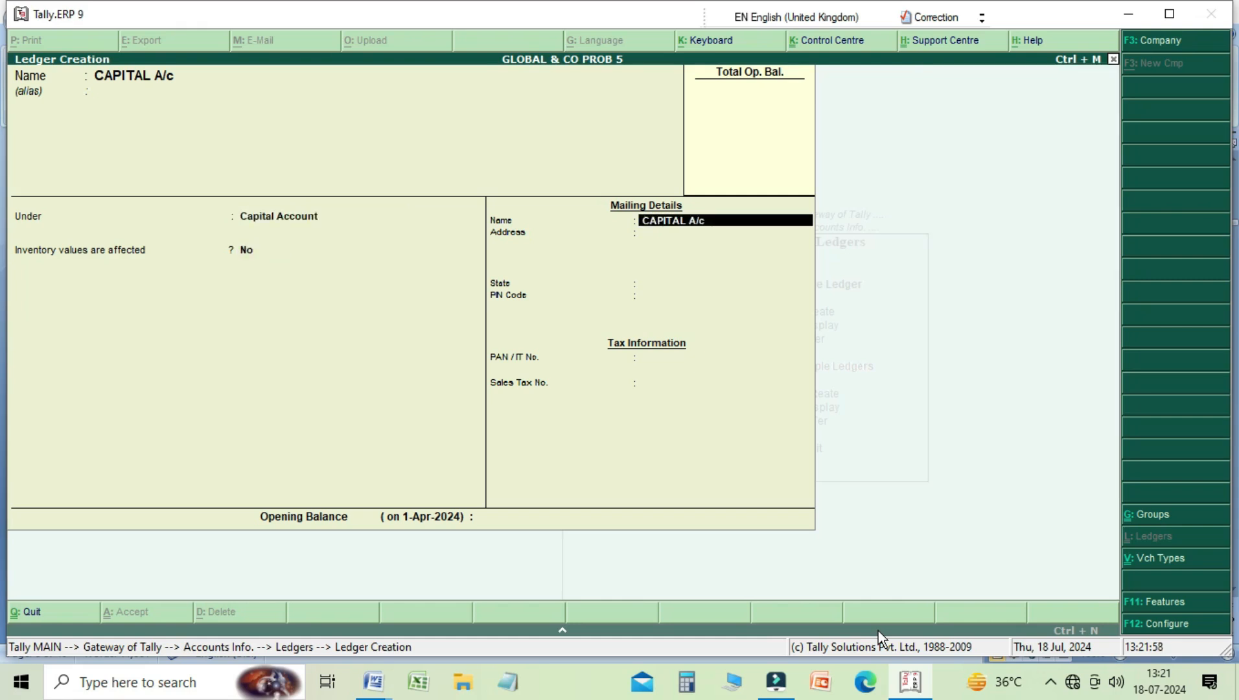
key("Return")
key("Return")
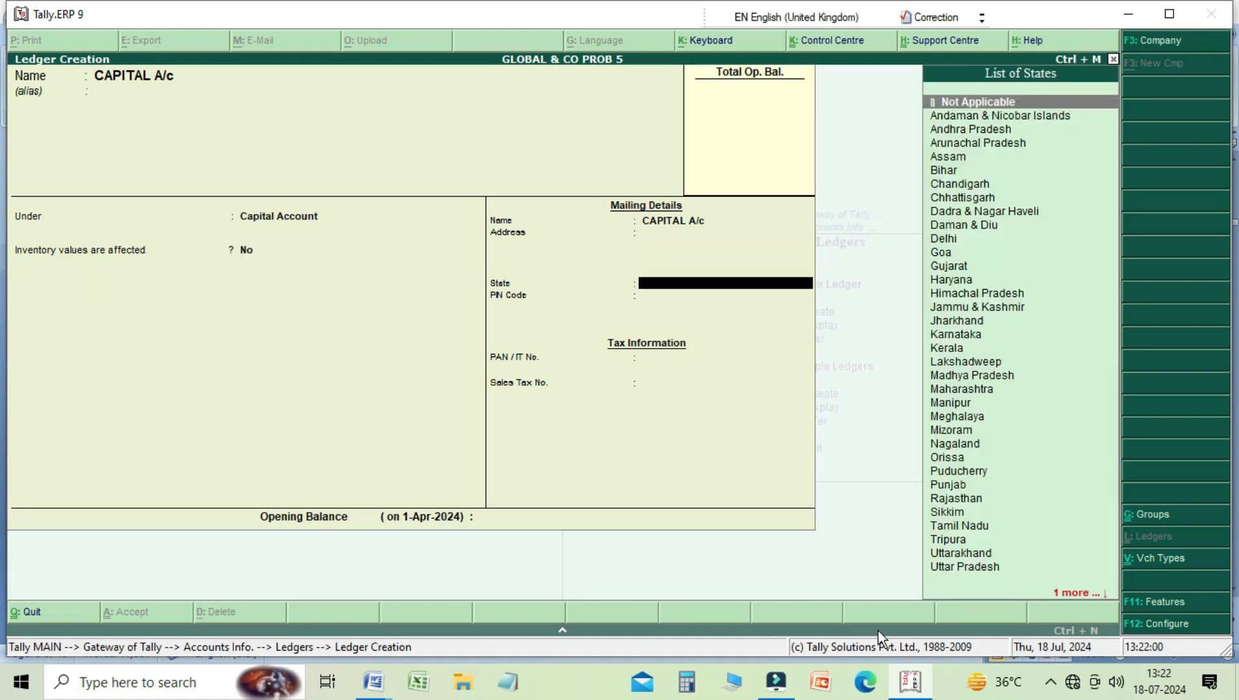
key("Down")
key("Down")
key("Down")
key("Down")
key("Down")
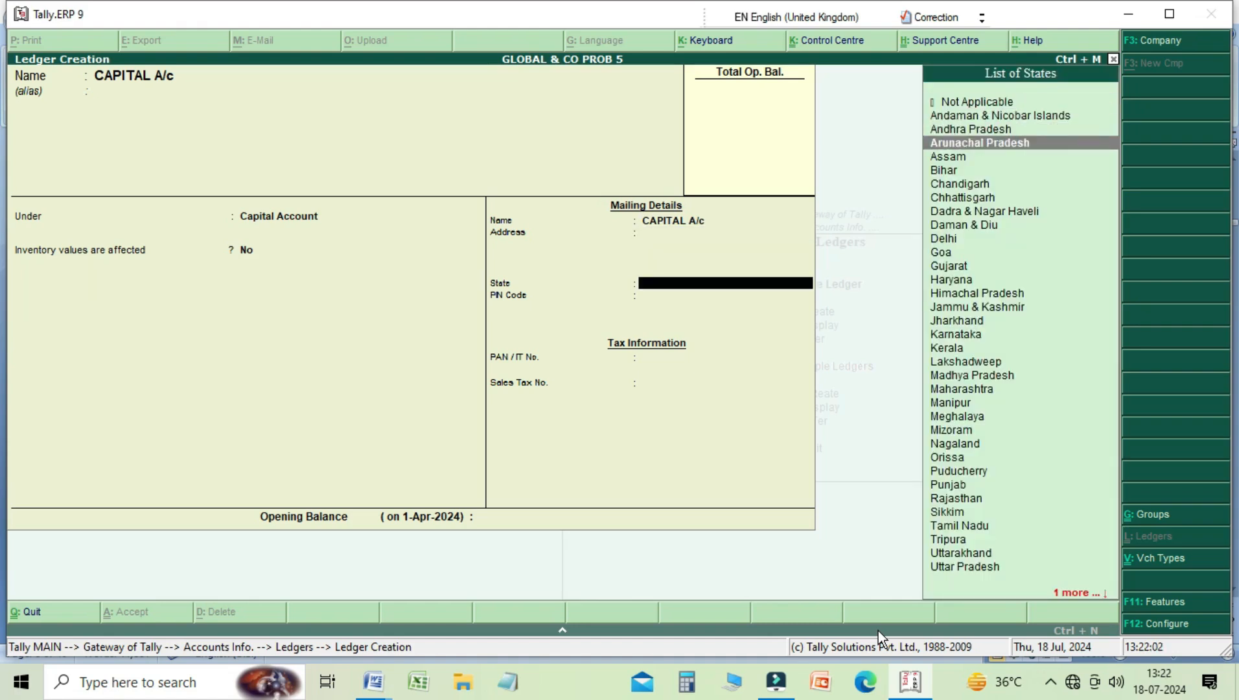
key("Return")
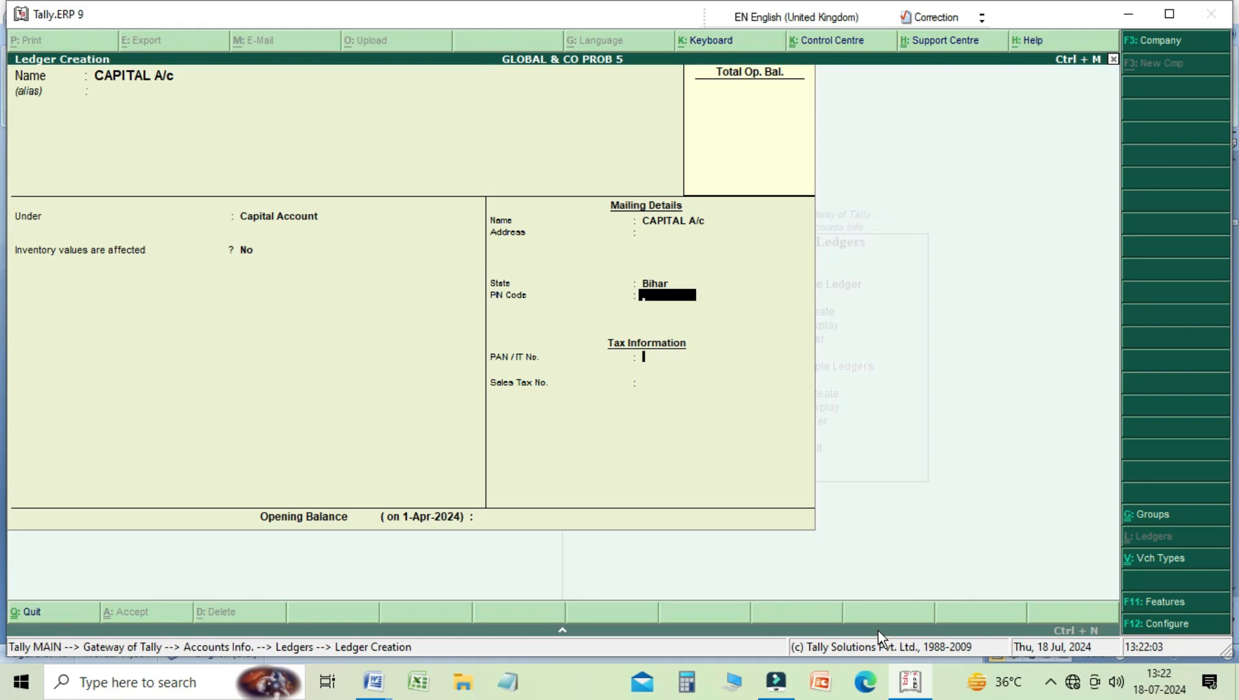
Leave the PIN code, tax details and opening balance blank, and save the CAPITAL A/c ledger
key("Return")
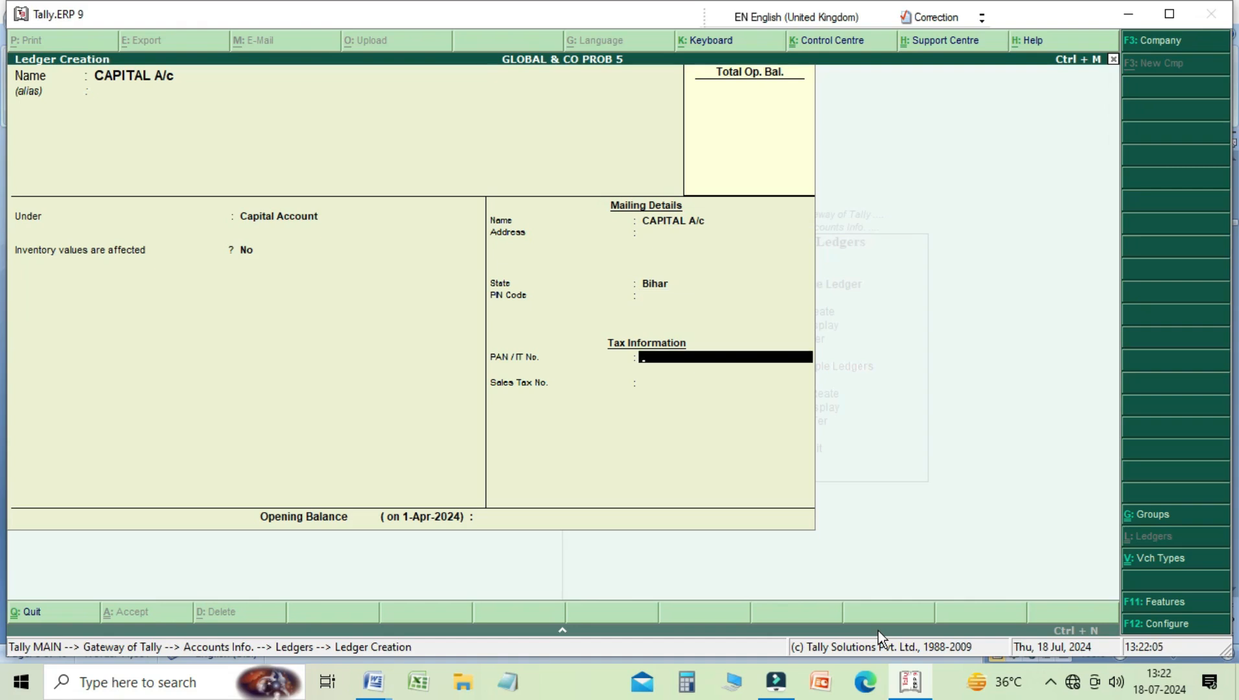
key("Return")
key("Return")
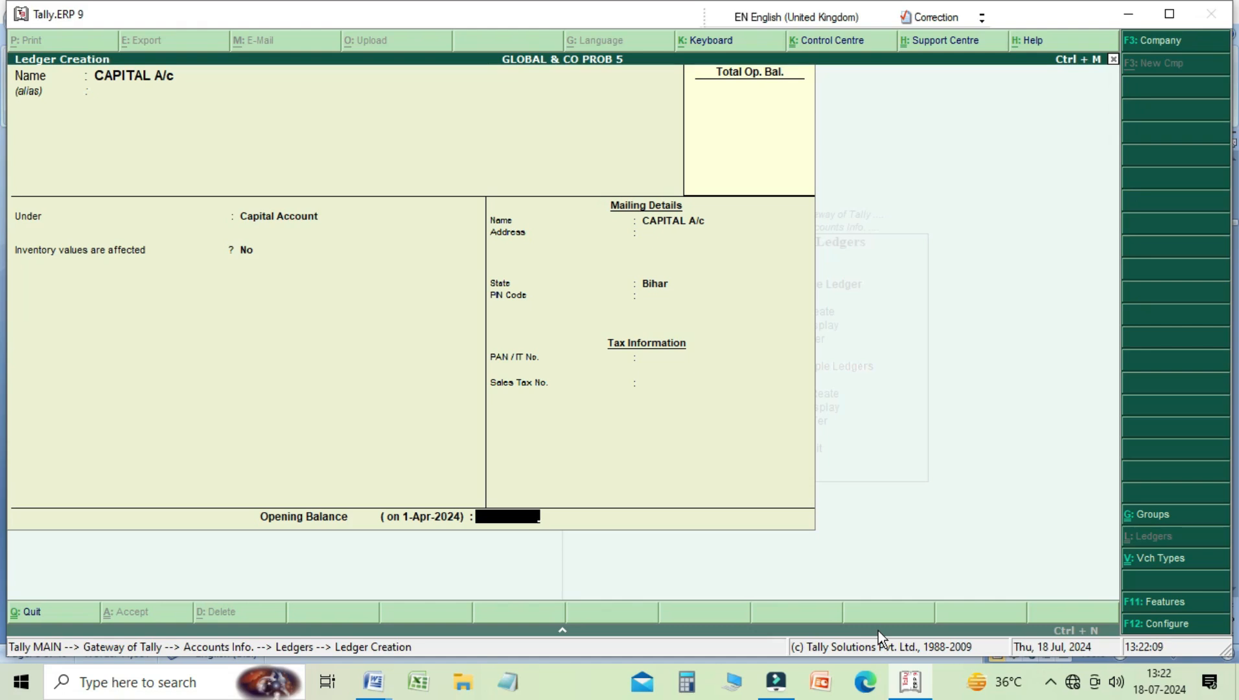
key("Return")
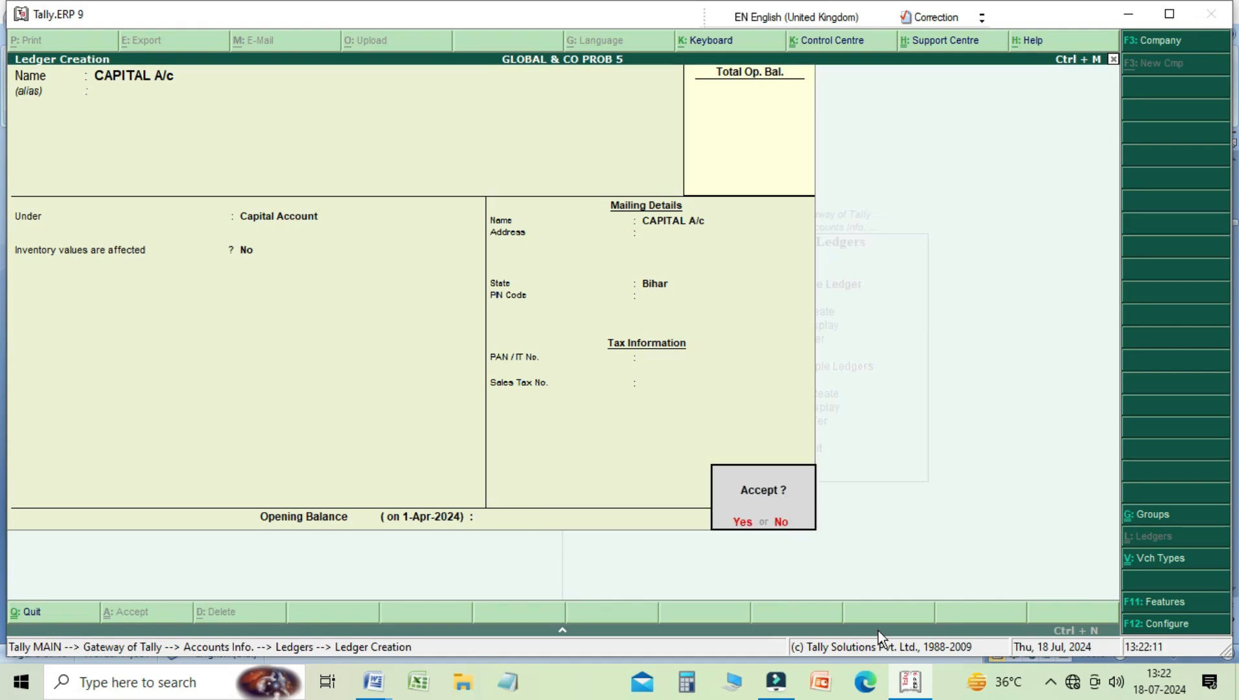
key("Return")
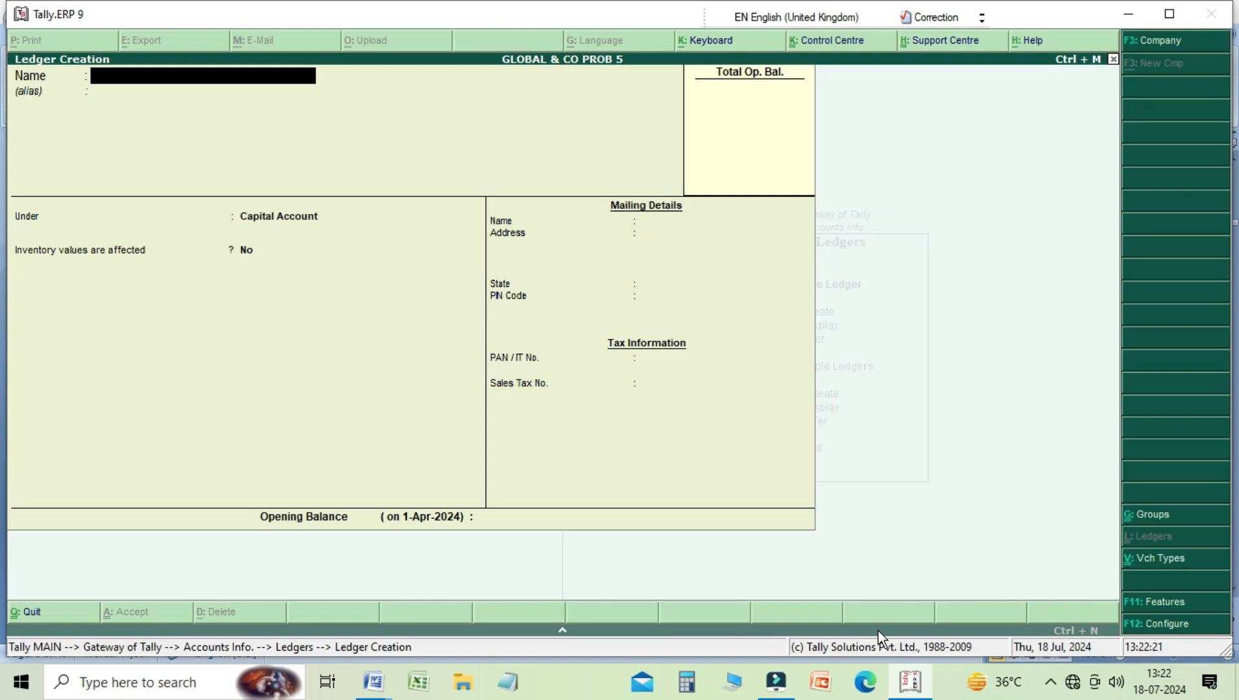
Create the Furniture A/c ledger under Fixed Assets with inventory values not affected and no opening balance
type("Furniture a/c")
key("Return")
key("Return")
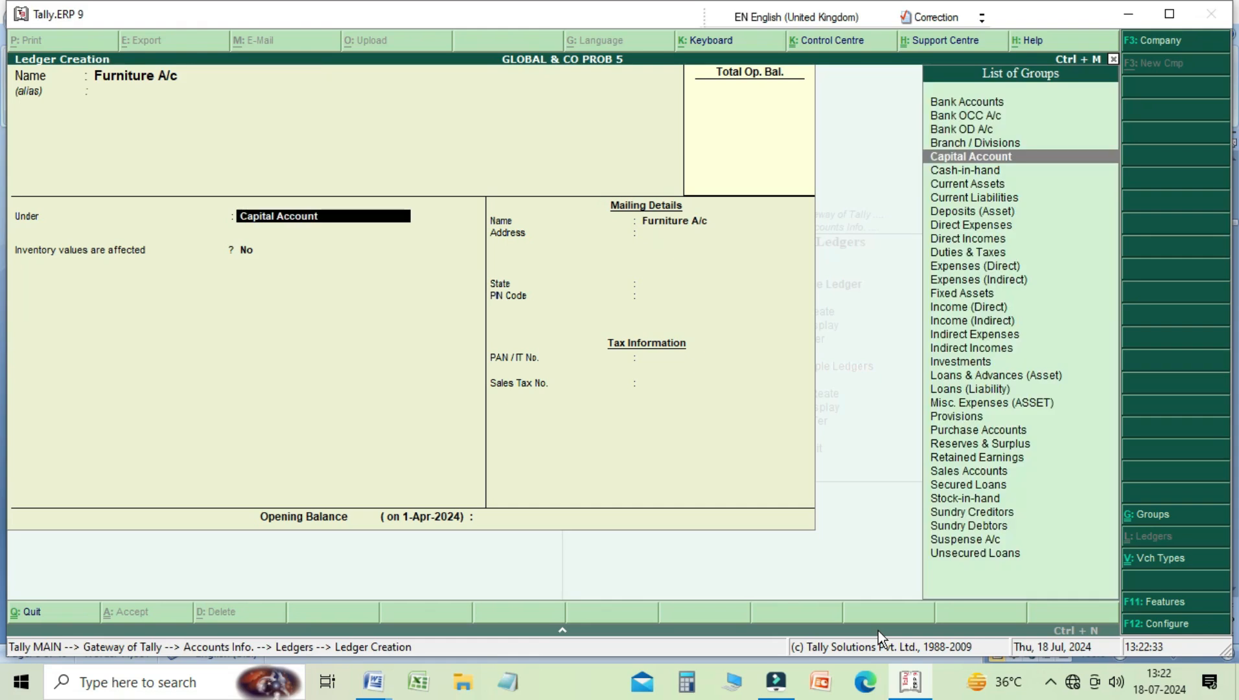
key("Down")
key("Down")
key("Down")
key("Down")
key("Down")
key("Down")
key("Down")
key("Down")
key("Down")
key("Down")
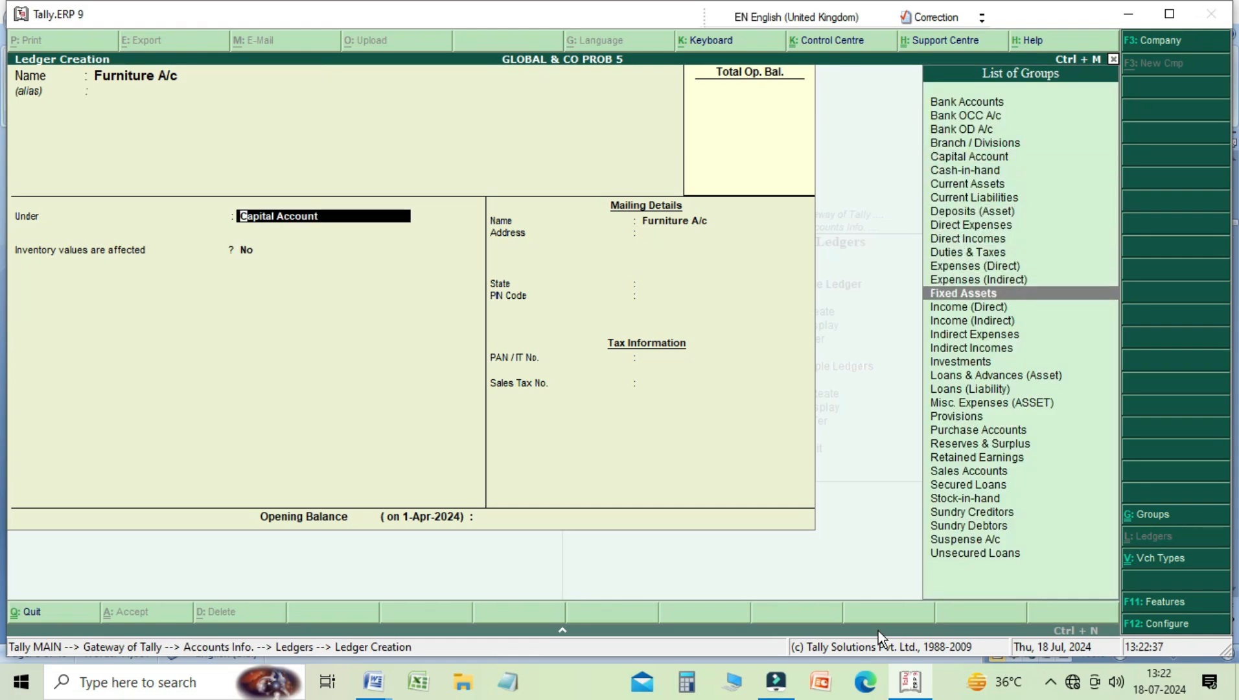
key("Return")
key("Return")
key("Return")
key("Return")
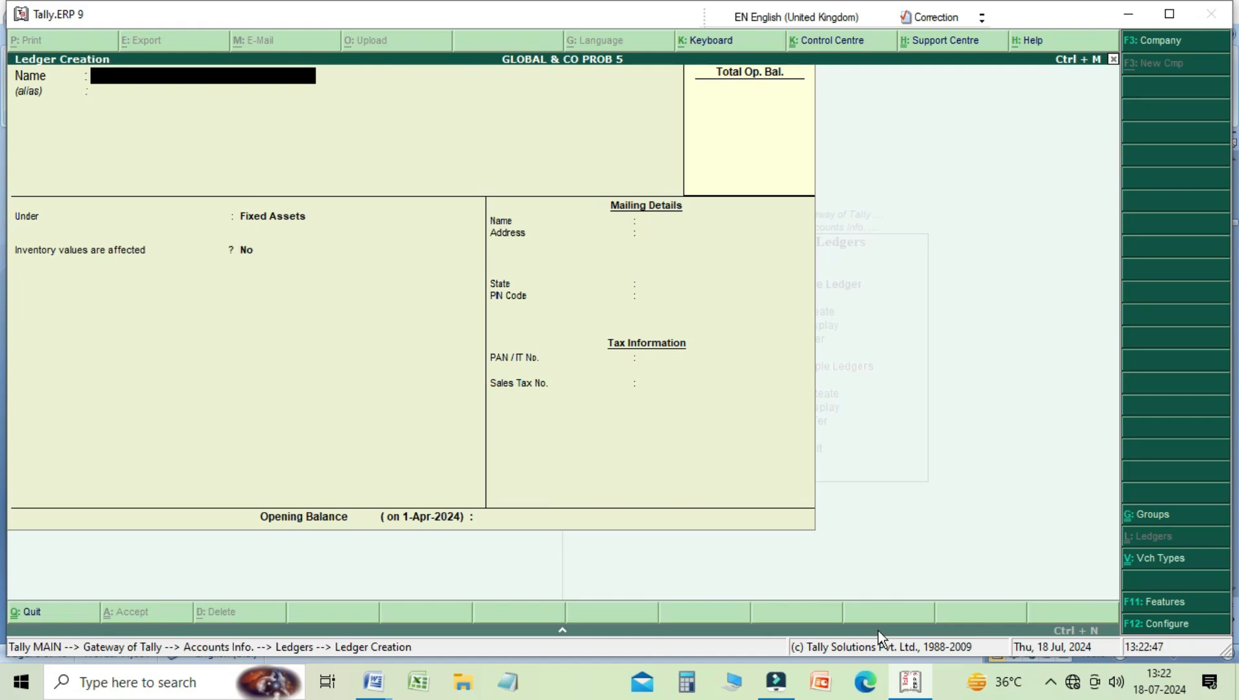
Name the next ledger Bank A/c and place it under Bank Accounts, keeping 1-Apr-2024 as its reconciliation date
type("Bank a/c")
key("Return")
key("Return")
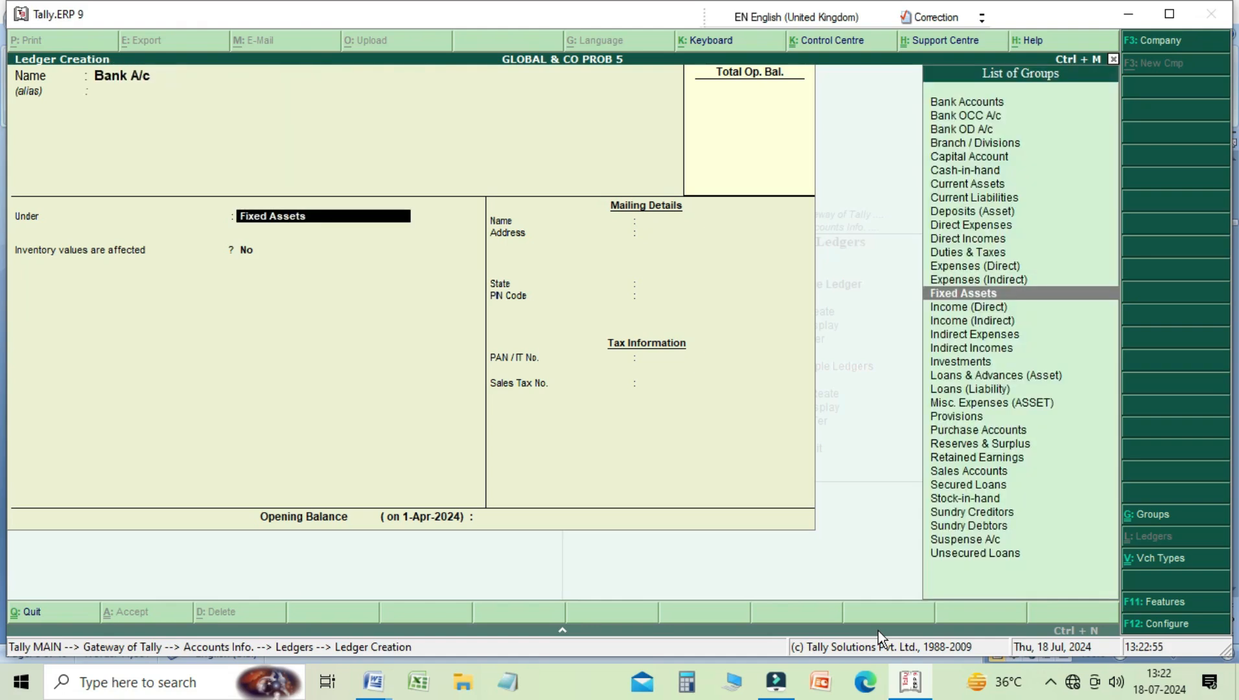
type("B")
key("Up")
key("Up")
key("Up")
key("Up")
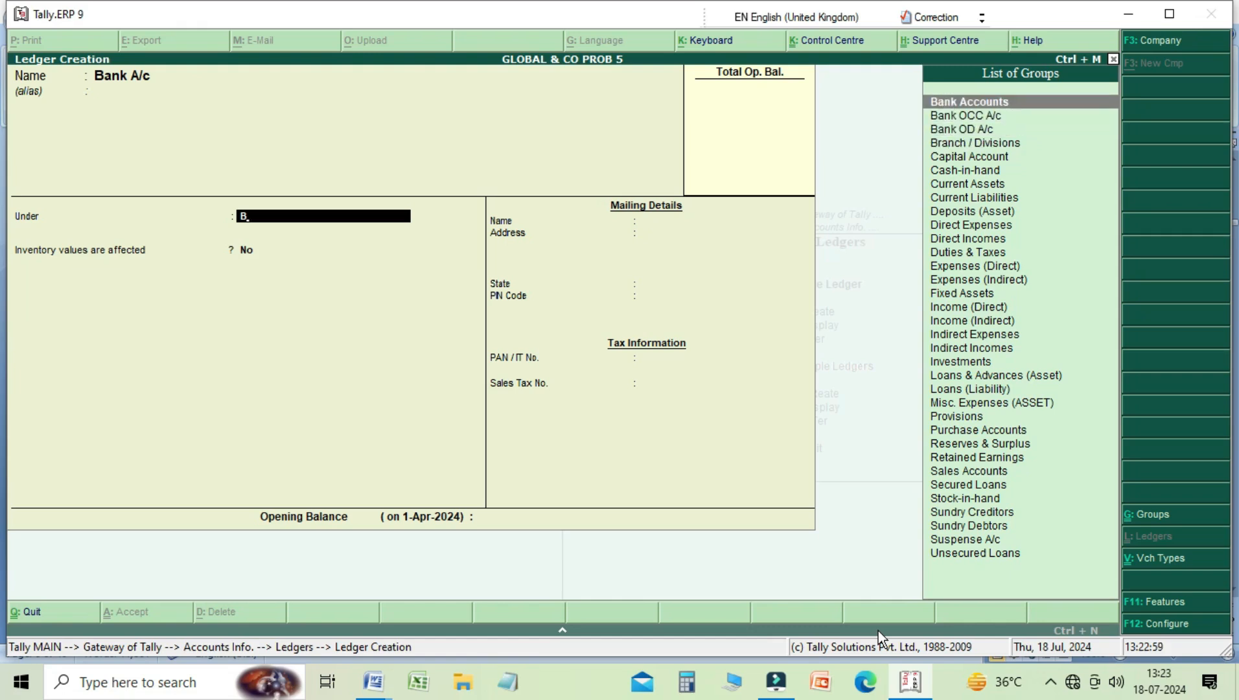
key("Return")
key("Return")
key("Return")
key("Return")
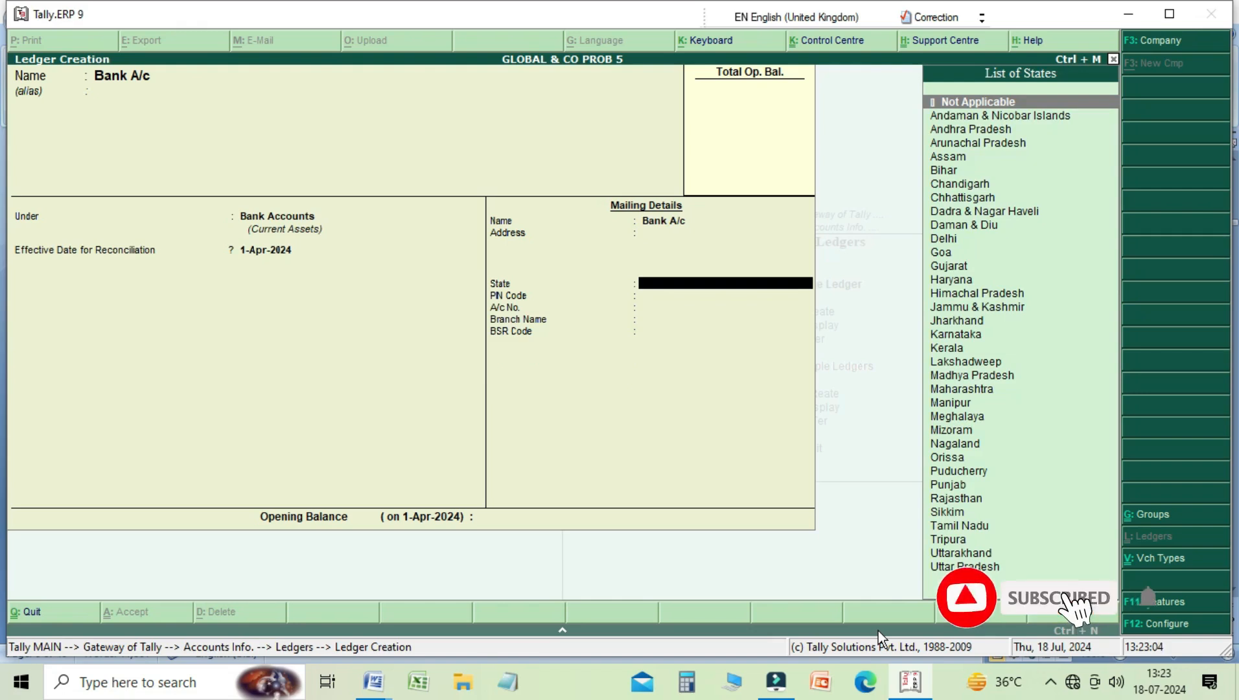
Set the state of Bank A/c to Bihar and save the ledger with the remaining bank details and opening balance blank
key("Down")
key("Down")
key("Down")
key("Down")
key("Down")
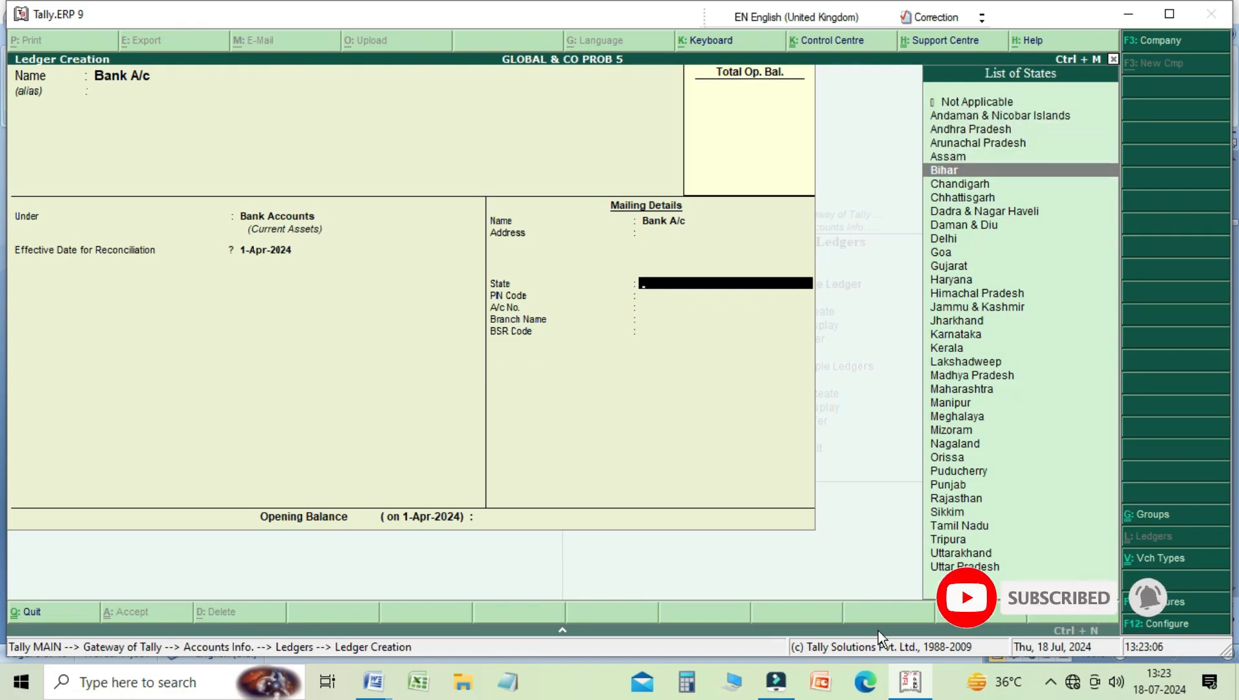
key("Return")
key("Return")
key("Return")
key("Return")
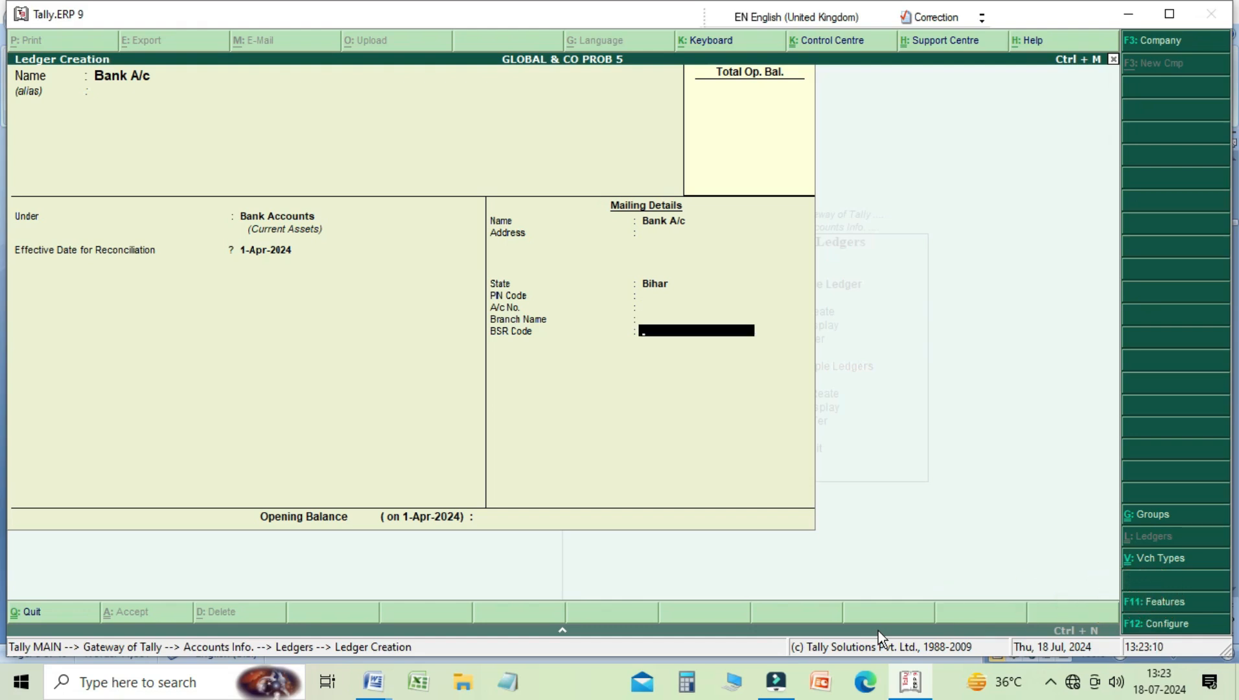
key("Return")
key("Return")
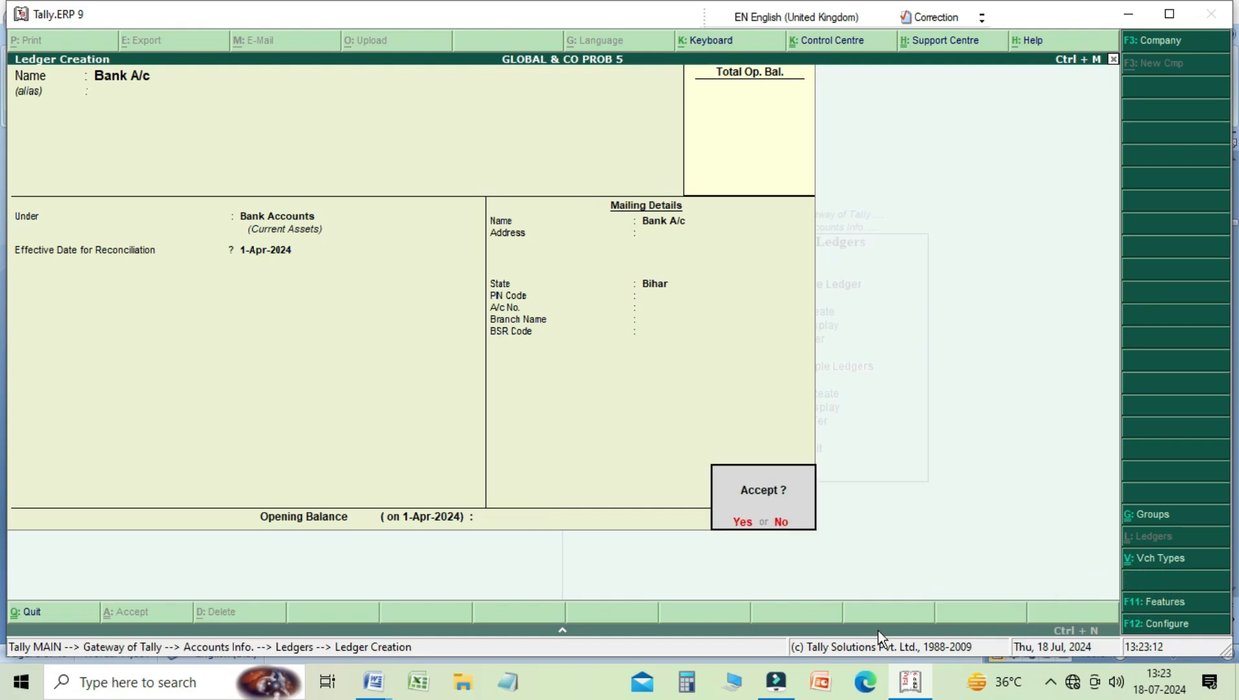
key("Return")
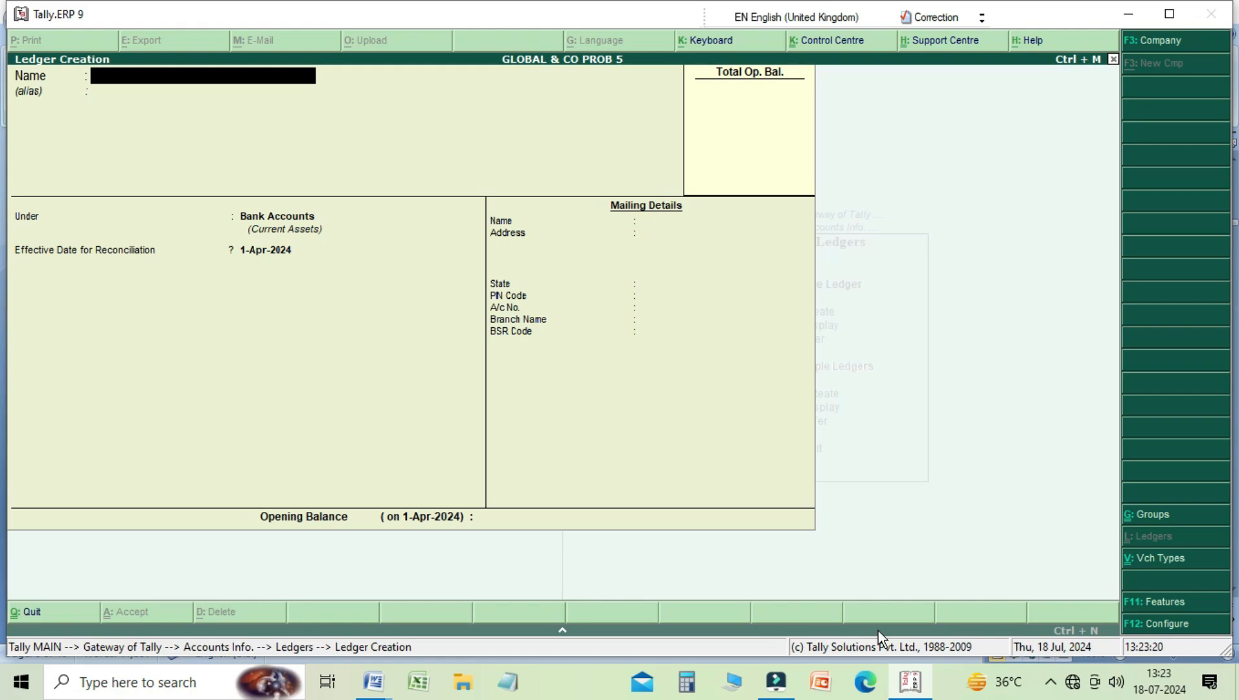
Create the Purchase A/c ledger under Purchase Accounts with inventory values affected set to Yes and no opening balance
type("Purchase a/c")
key("Return")
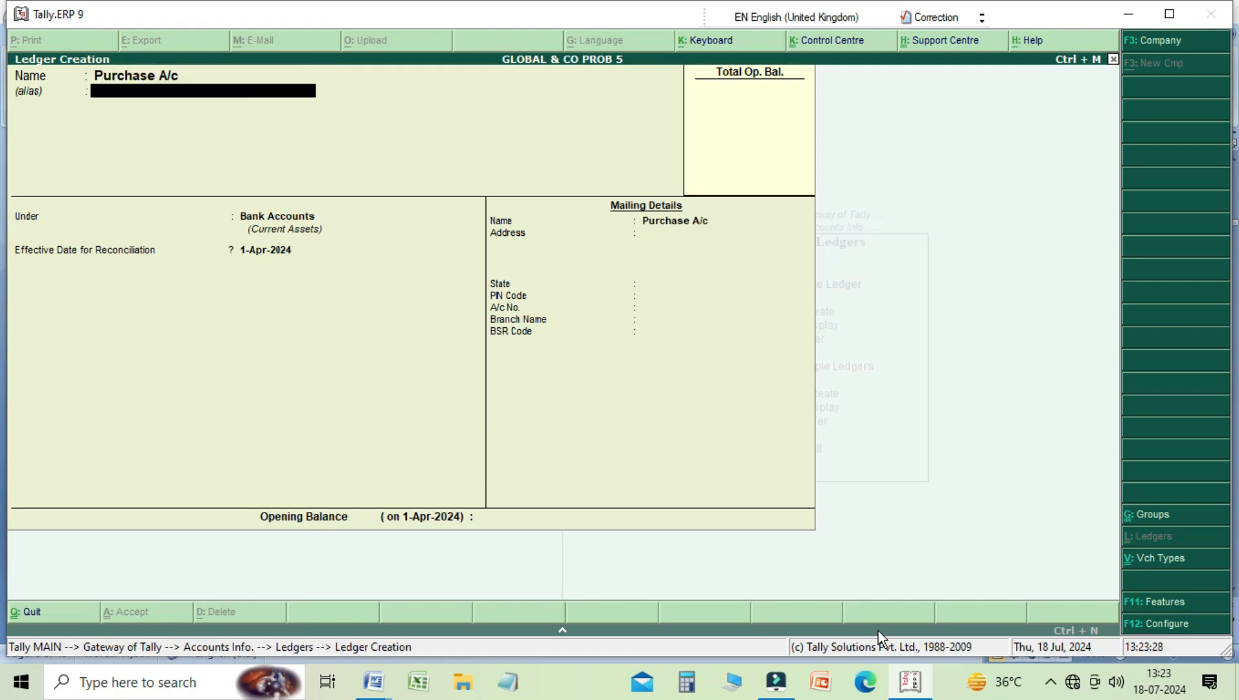
key("Return")
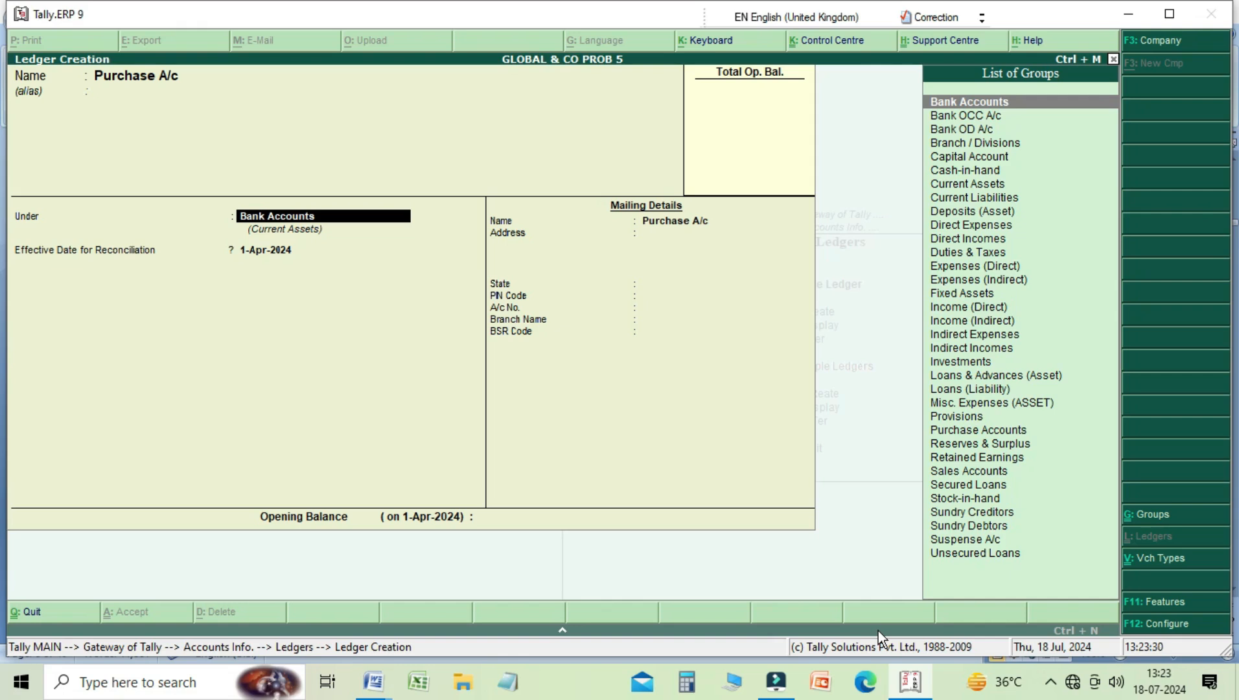
type("P")
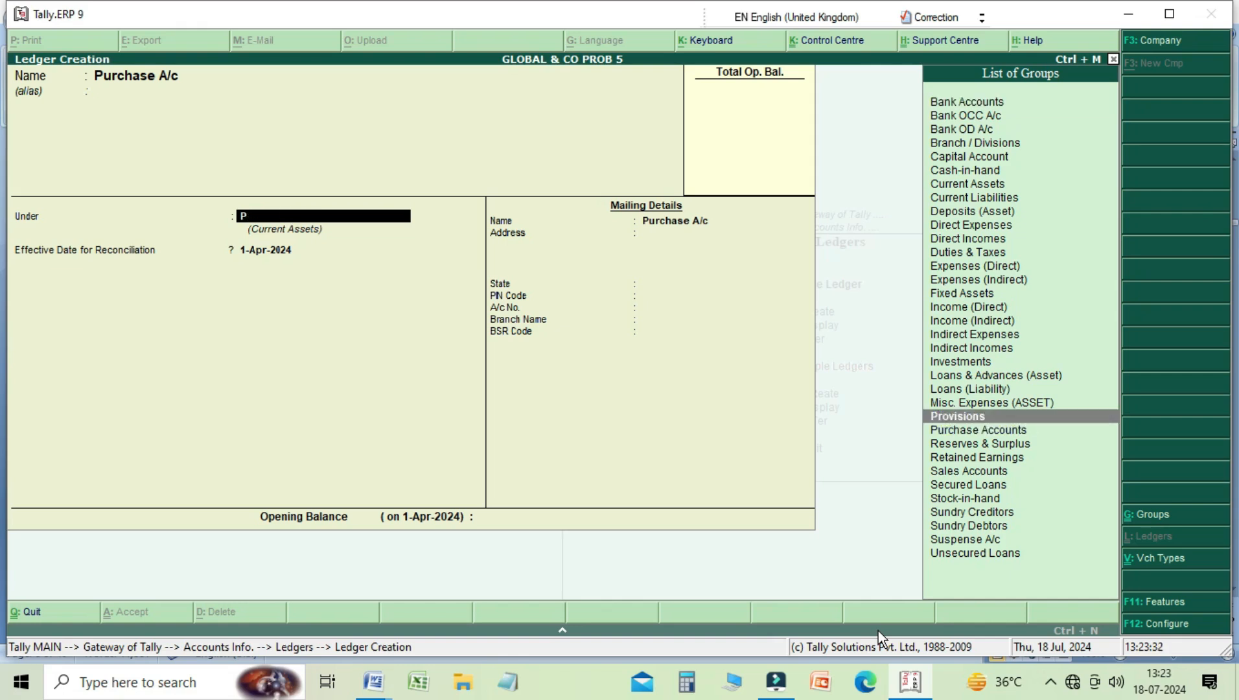
key("Down")
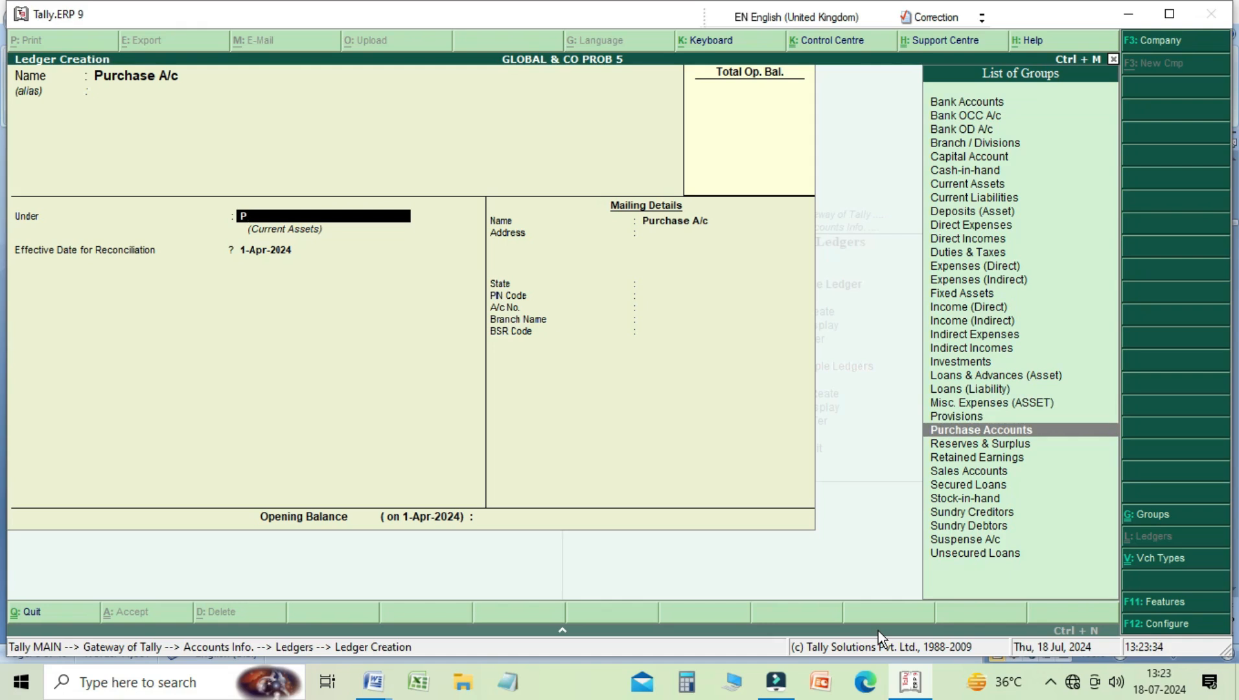
key("Return")
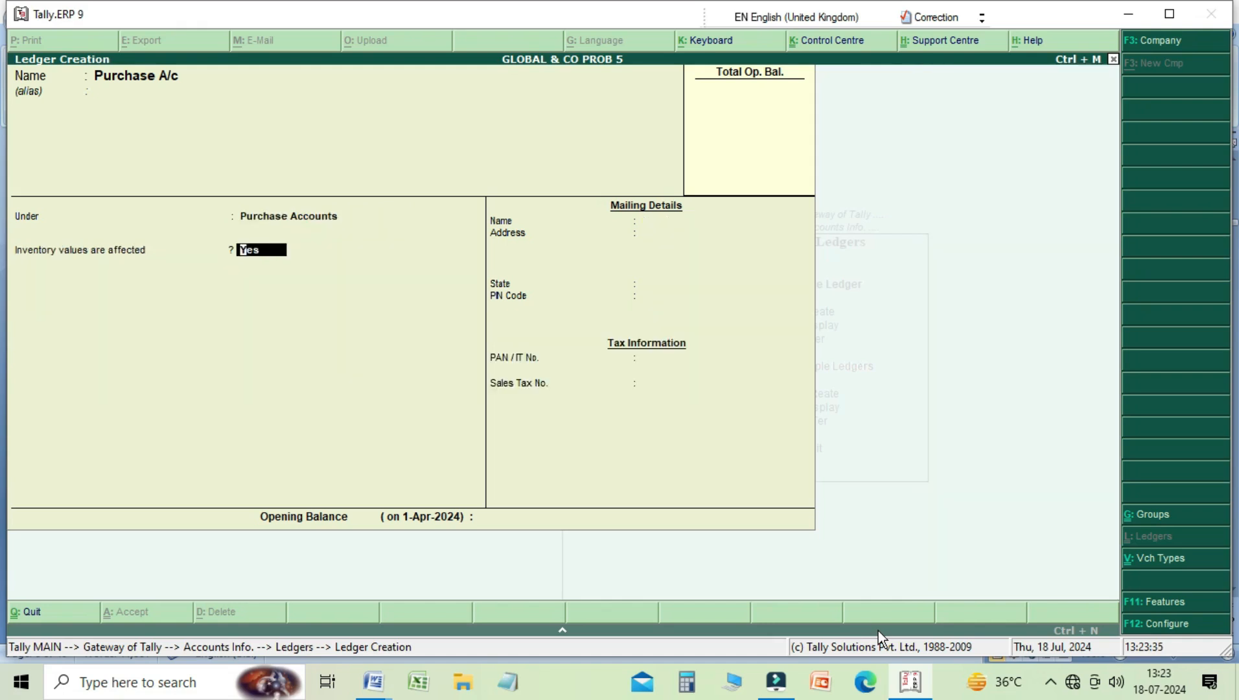
key("Return")
key("Return")
key("Return")
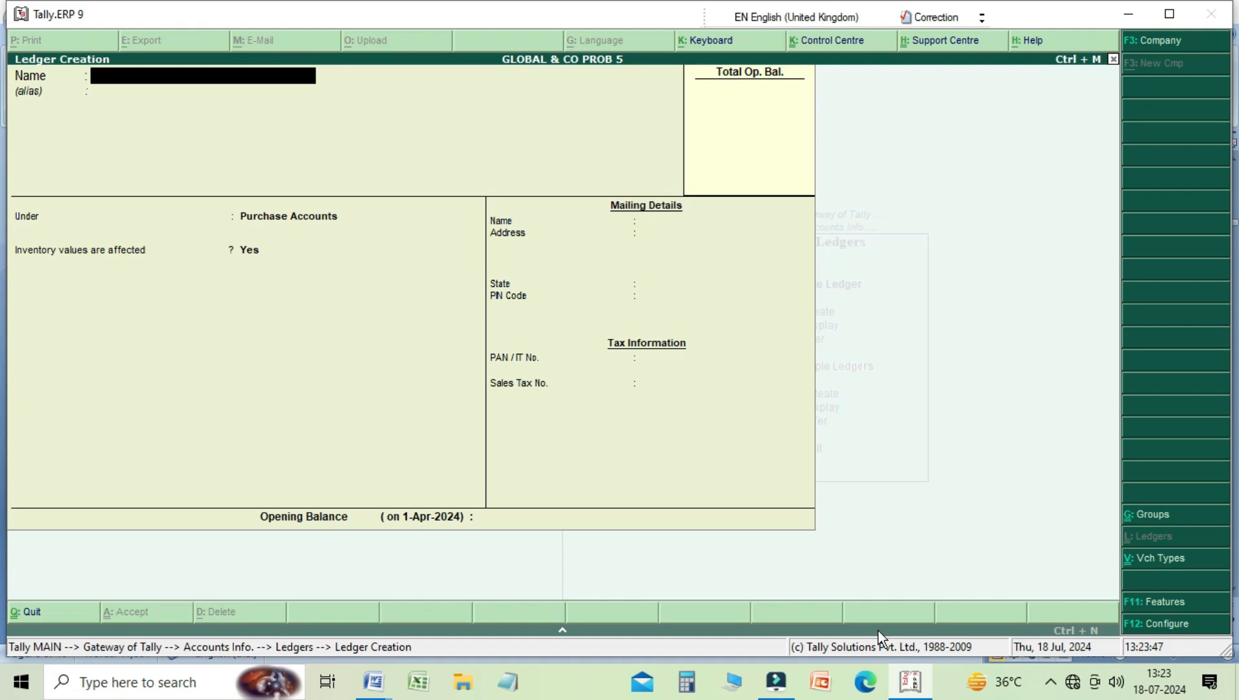
Create the Sale A/c ledger under Sales Accounts with inventory values affected set to Yes and no opening balance
type("Sale a/c")
key("Return")
key("Return")
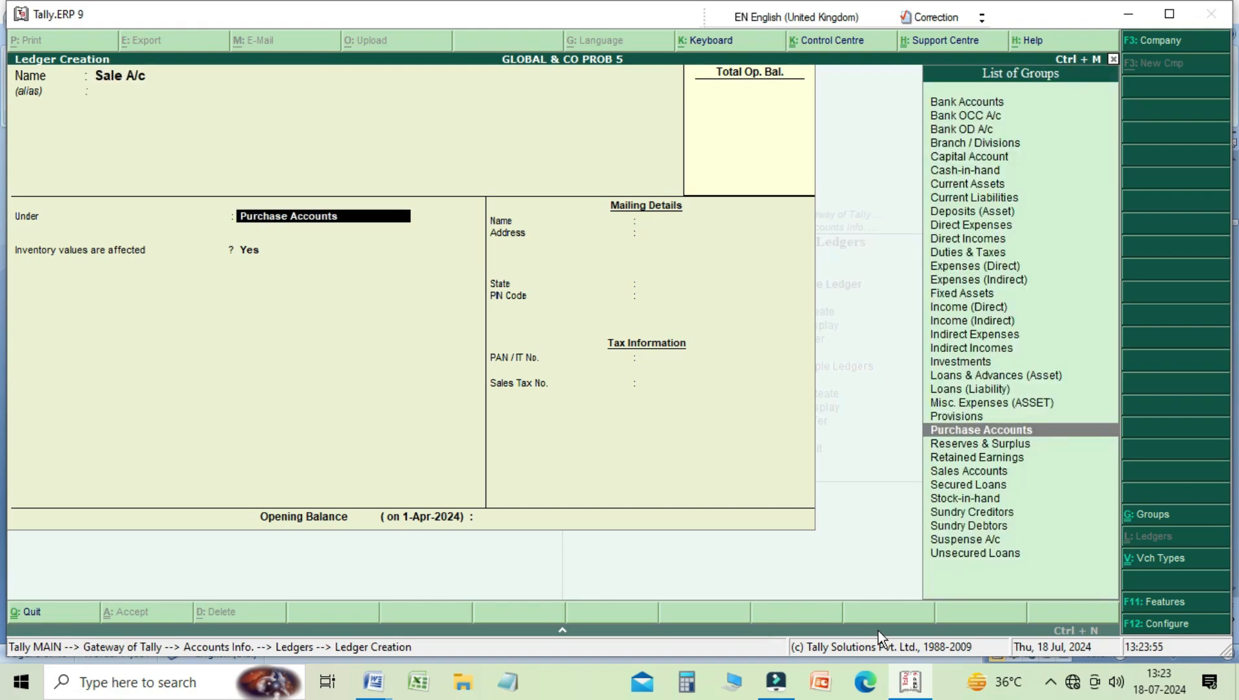
key("Down")
key("Down")
key("Down")
key("Down")
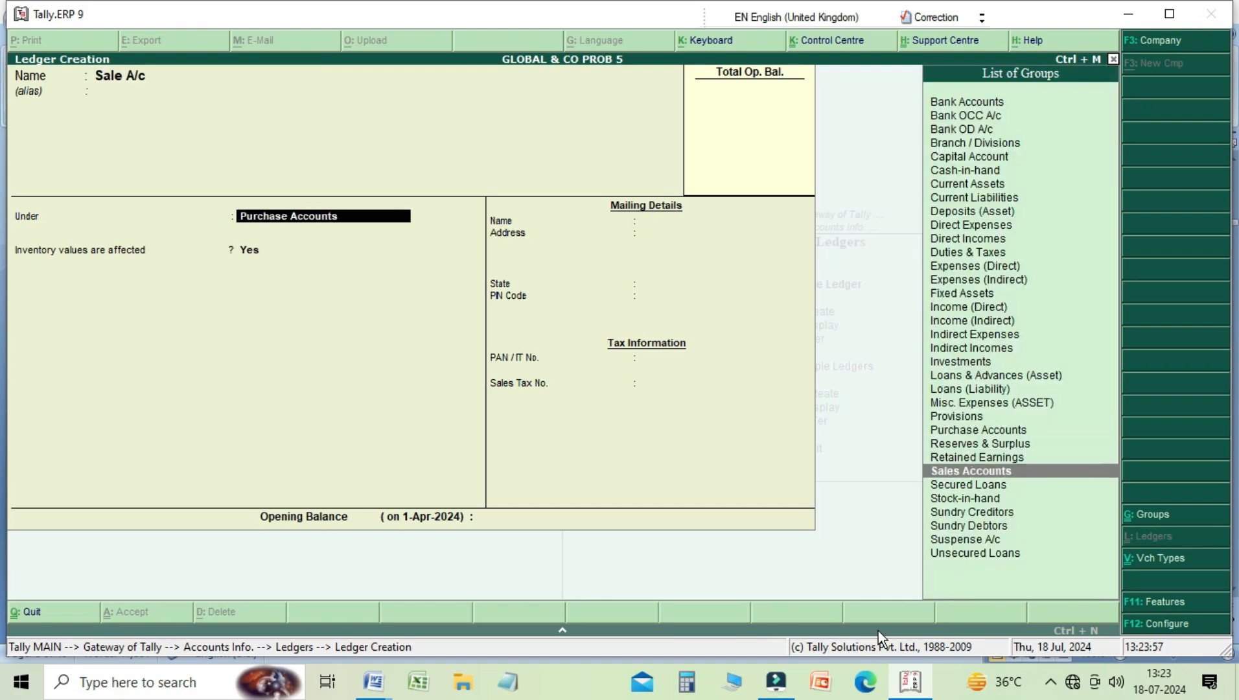
key("Up")
key("Return")
key("Return")
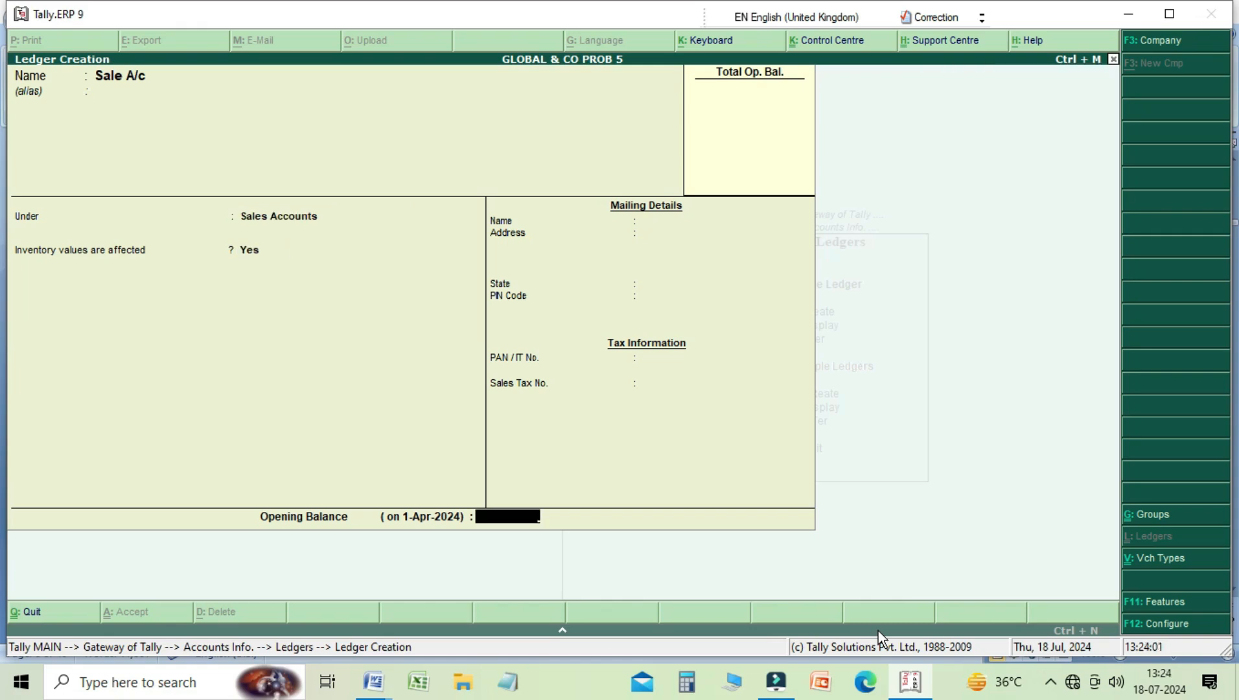
key("Return")
key("Return")
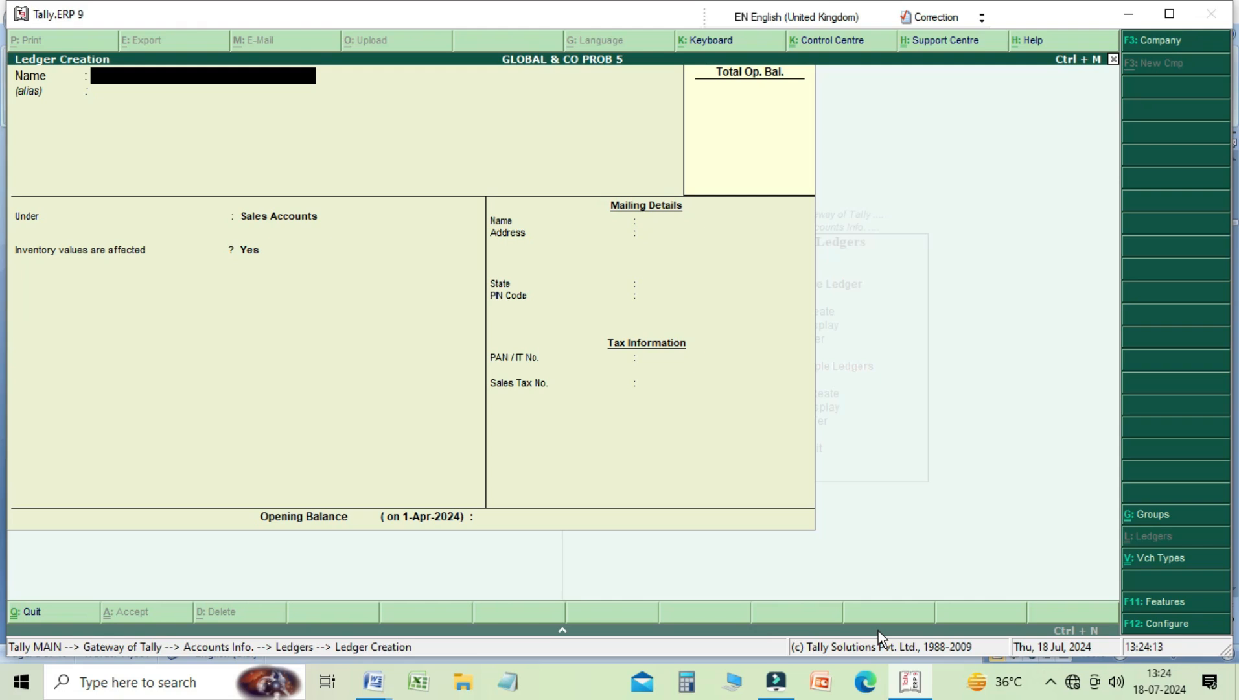
Create the Wages A/c ledger under Direct Expenses with inventory values not affected and no opening balance
type("Wages A/c")
key("Return")
key("Return")
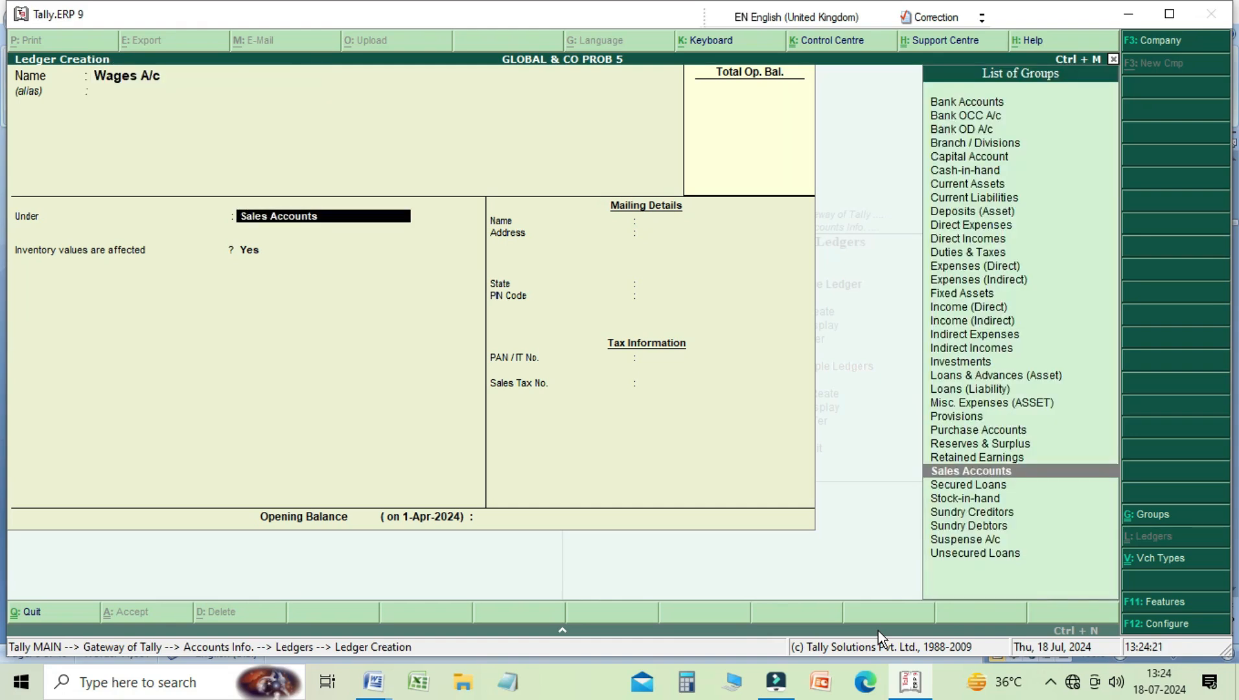
type("D")
key("Down")
key("Down")
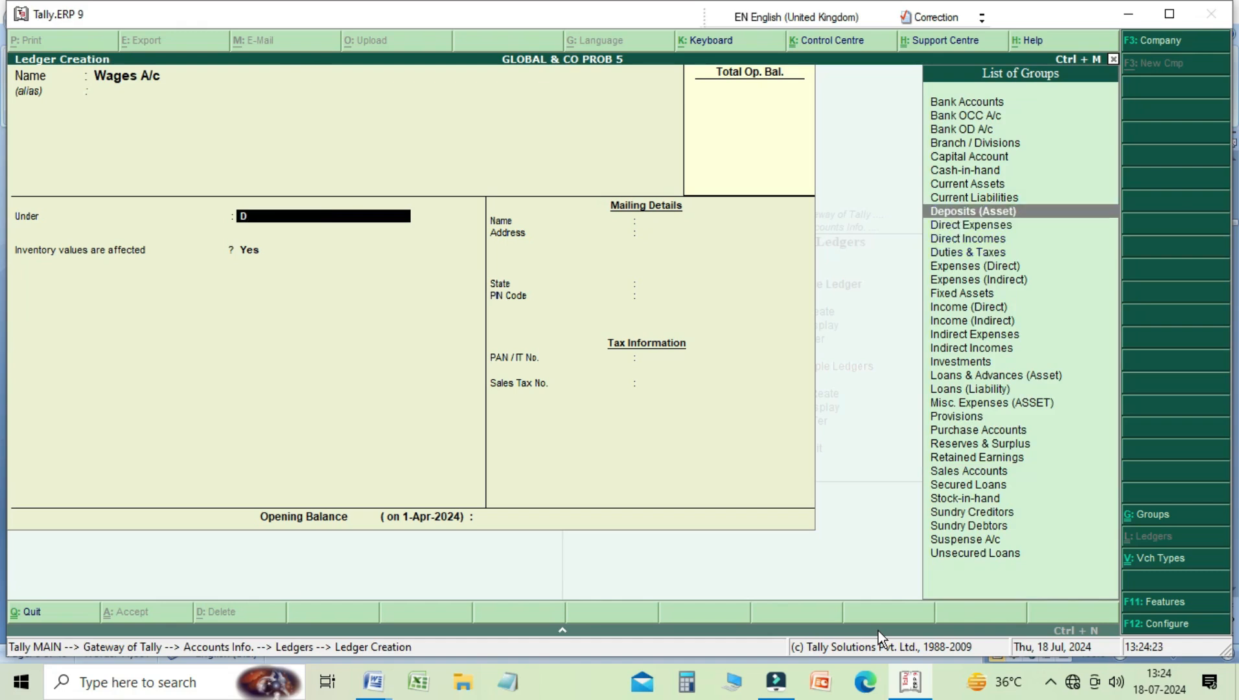
key("Return")
key("Return")
key("Return")
key("Return")
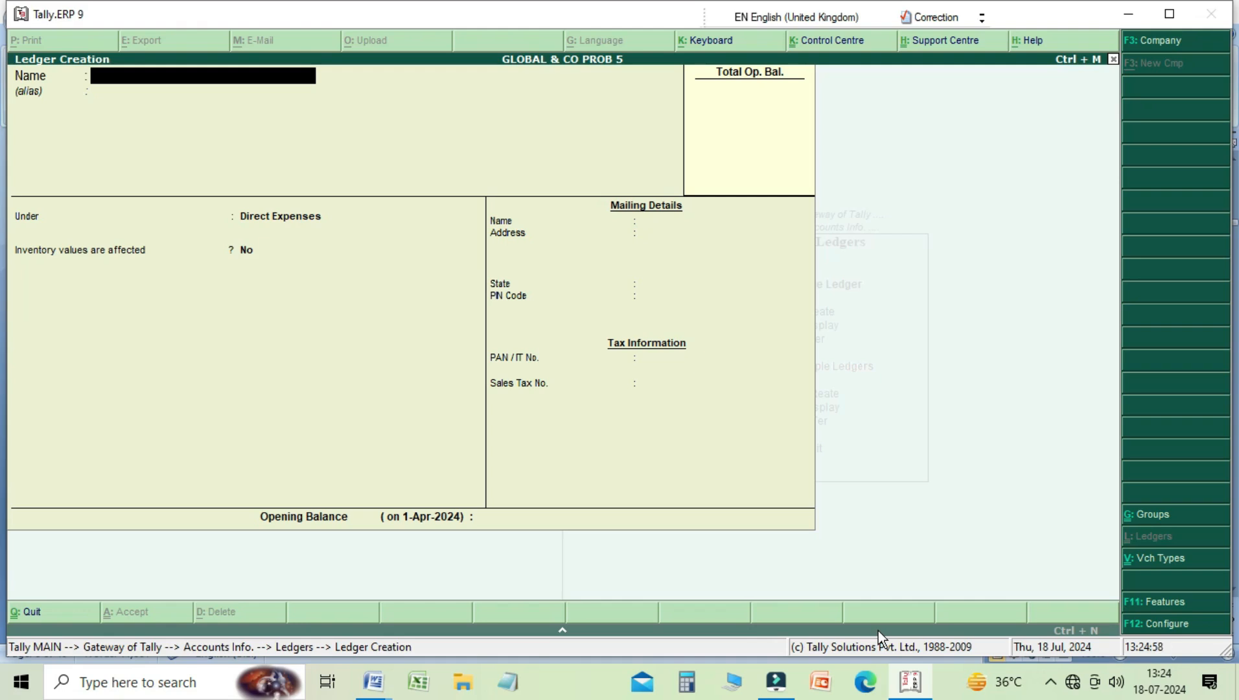
Name the next ledger after the customer, place it under Sundry Debtors, and keep bill-by-bill balances on with no default credit period
type("Shyam a/c")
key("Return")
key("Return")
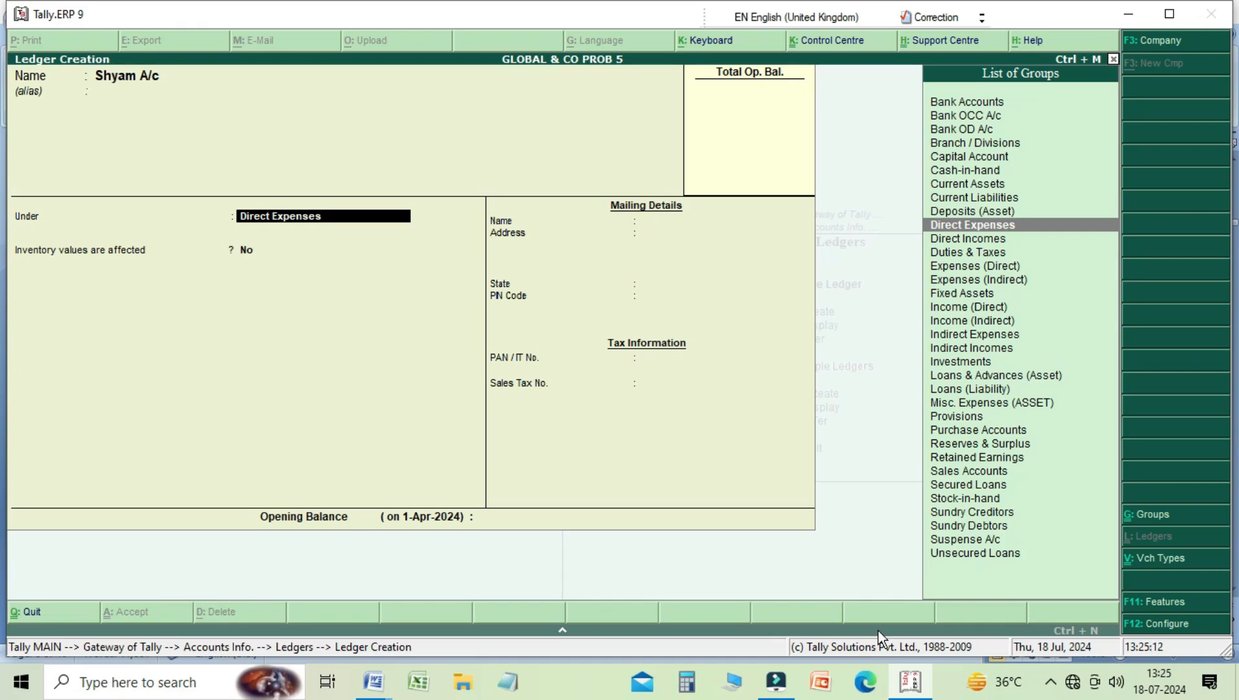
type("S")
key("Down")
key("Down")
key("Down")
key("Down")
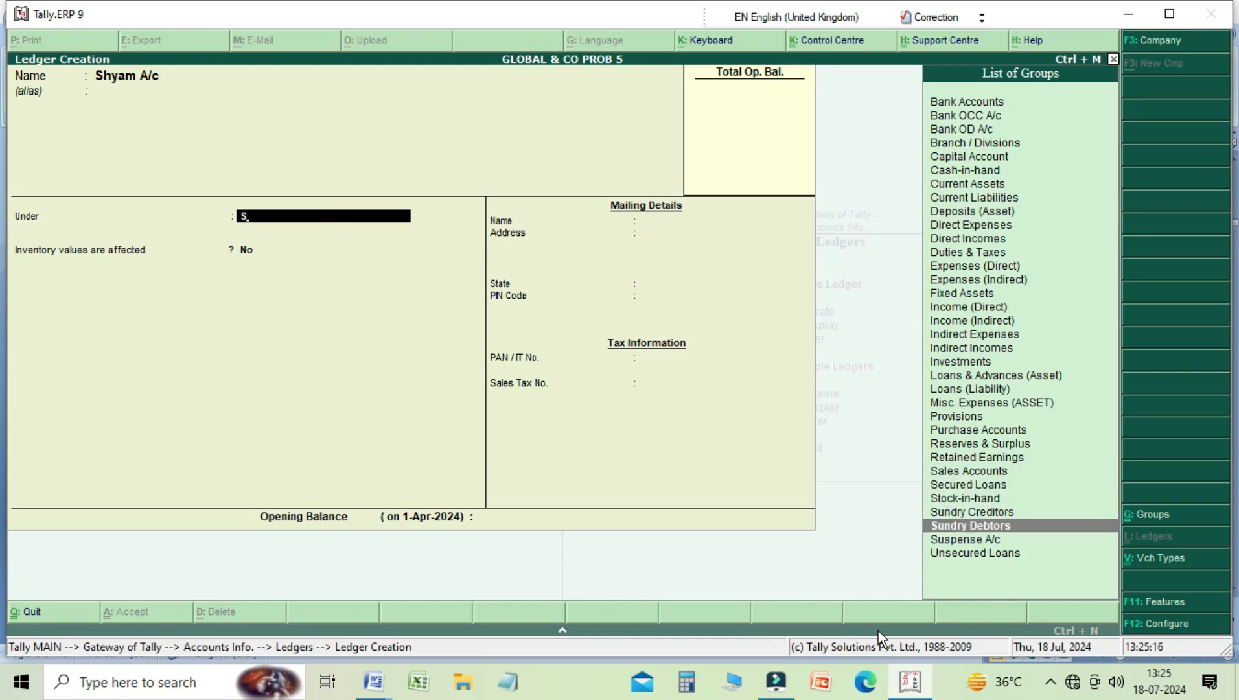
key("Return")
key("Return")
key("Return")
key("Return")
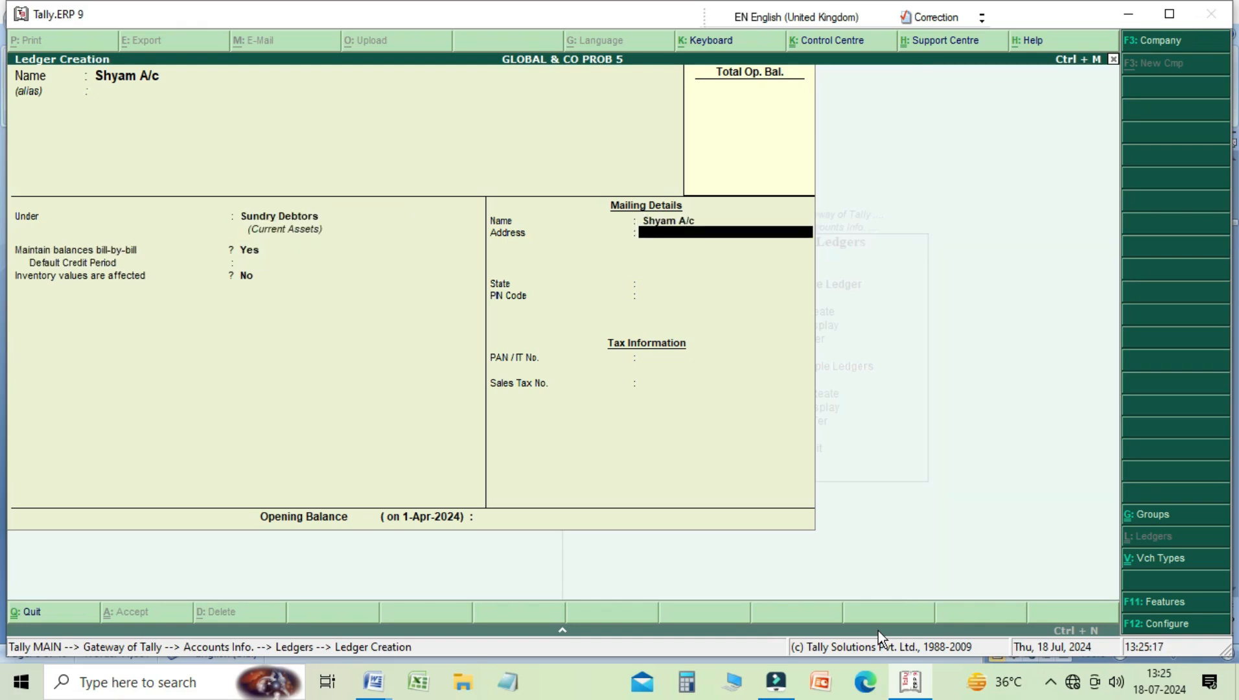
Set the customer ledger's state to Bihar and save it with the address, PIN code, tax details and opening balance blank
key("Return")
key("Down")
key("Down")
key("Down")
key("Down")
key("Down")
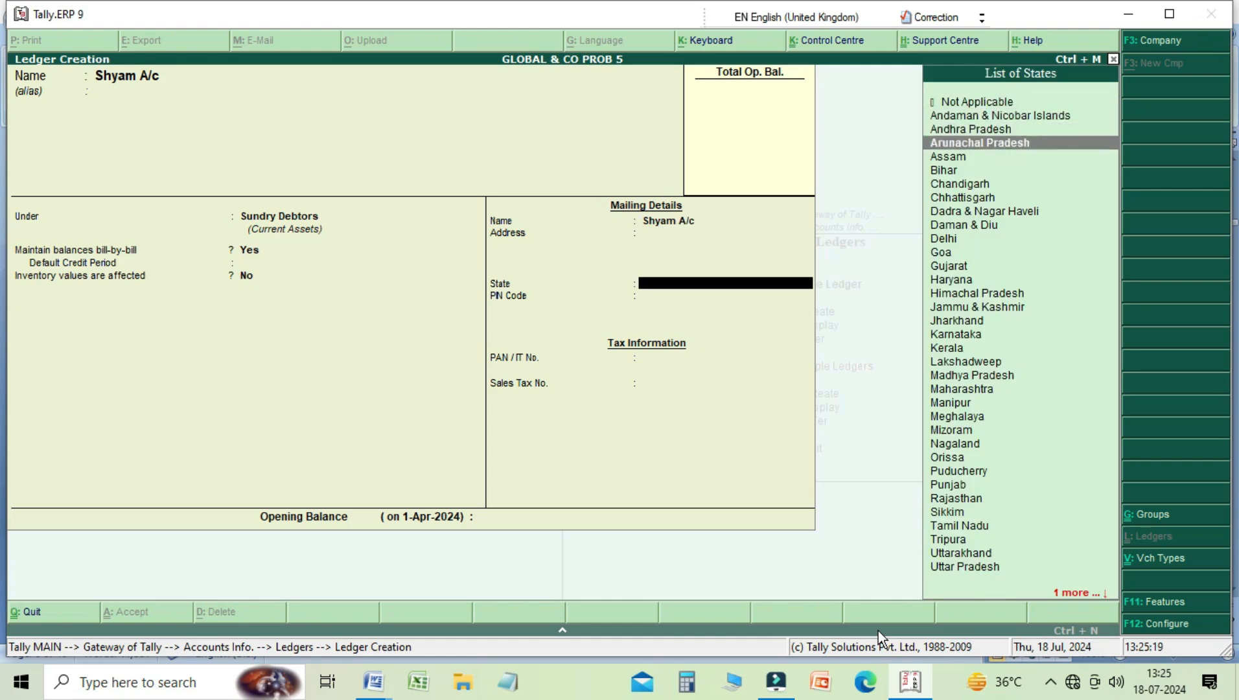
key("Return")
key("Return")
key("Return")
key("Return")
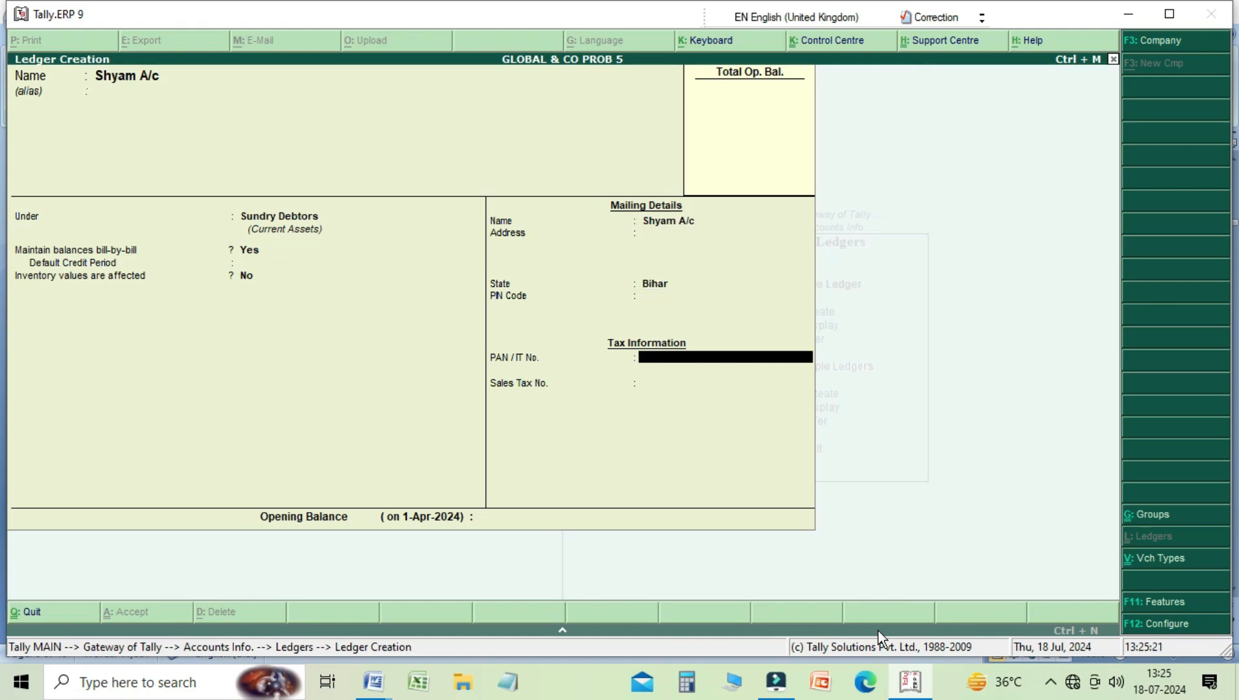
key("Return")
key("Return")
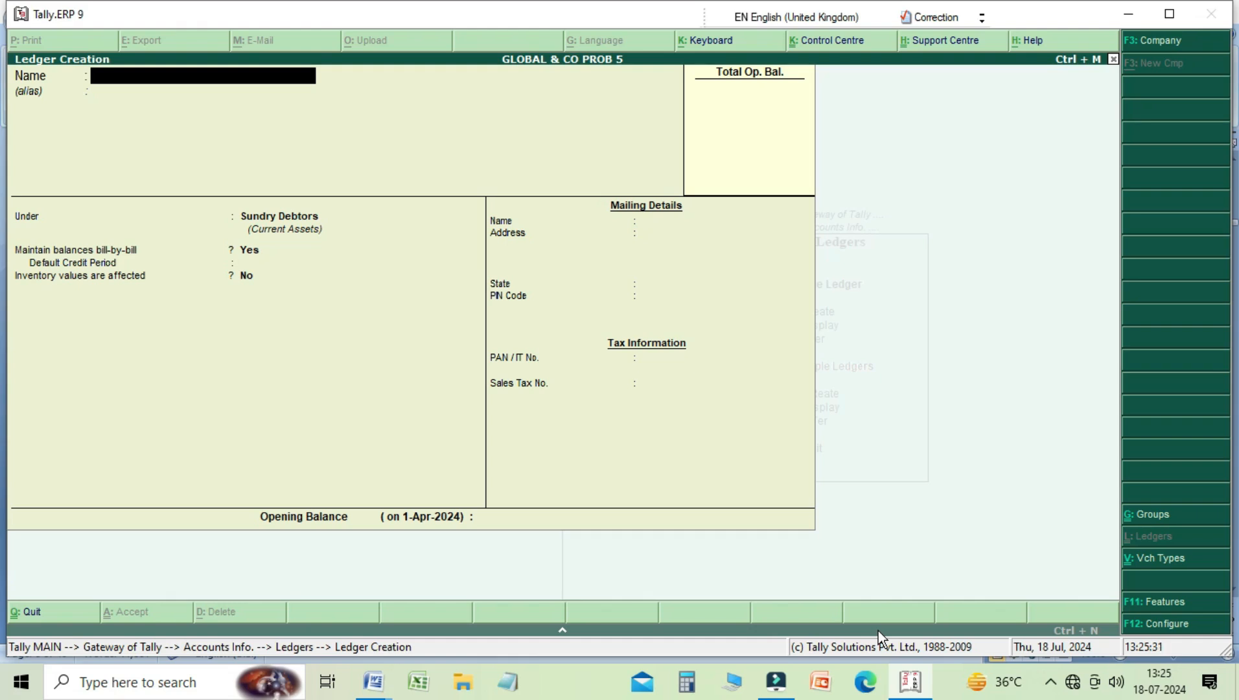
Create the Postal & Stamp ledger under Indirect Expenses with inventory values not affected and no opening balance
type("Postal & Stamp")
key("Return")
key("Return")
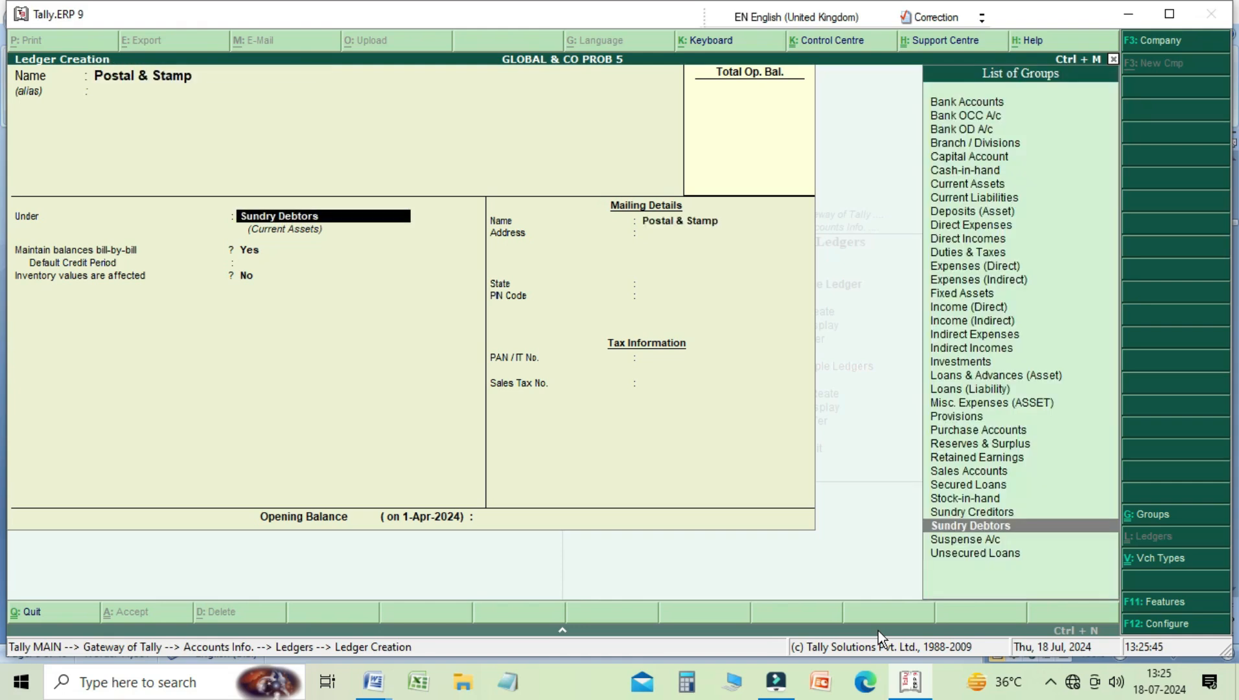
key("Up")
key("Up")
key("Up")
key("Up")
key("Up")
key("Up")
key("Up")
key("Up")
key("Up")
key("Up")
key("Up")
key("Up")
key("Up")
key("Up")
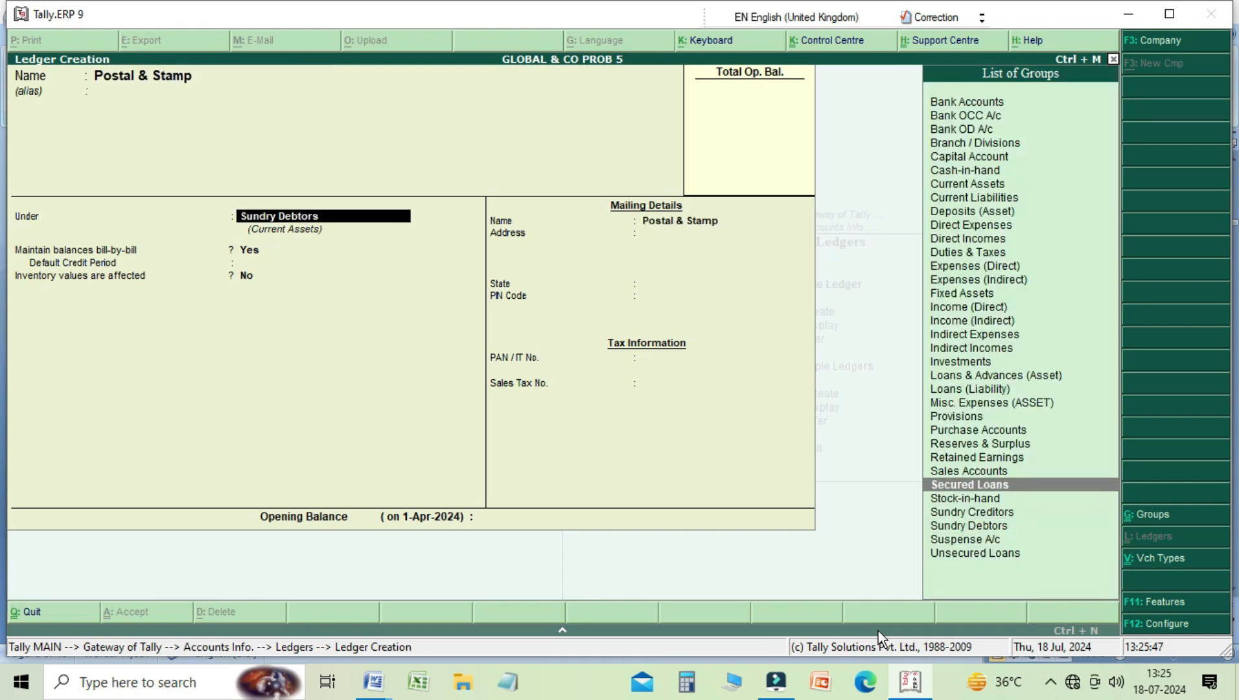
key("Return")
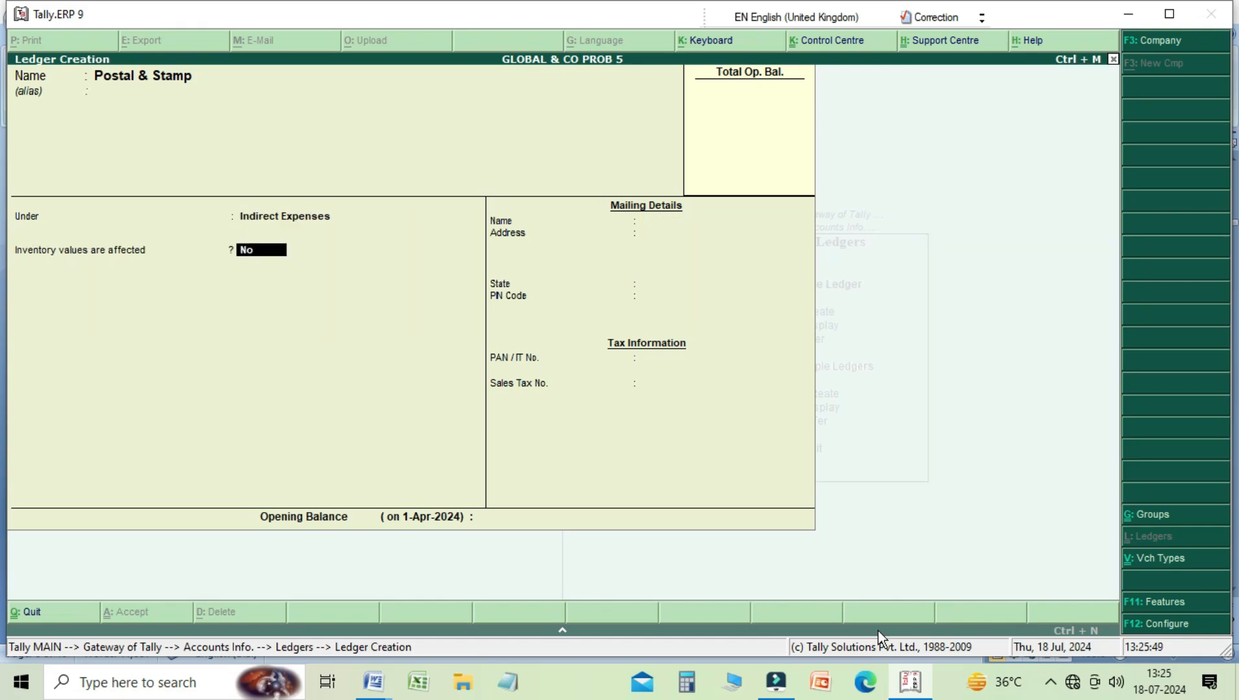
key("Return")
key("Return")
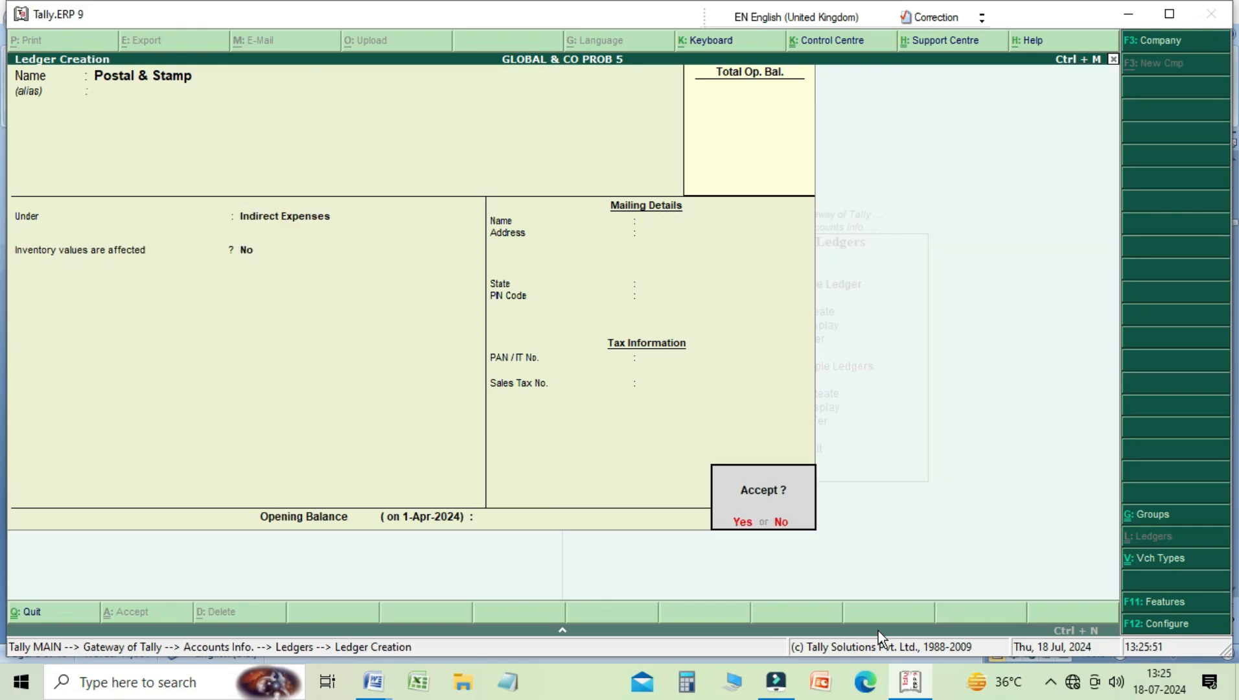
key("Return")
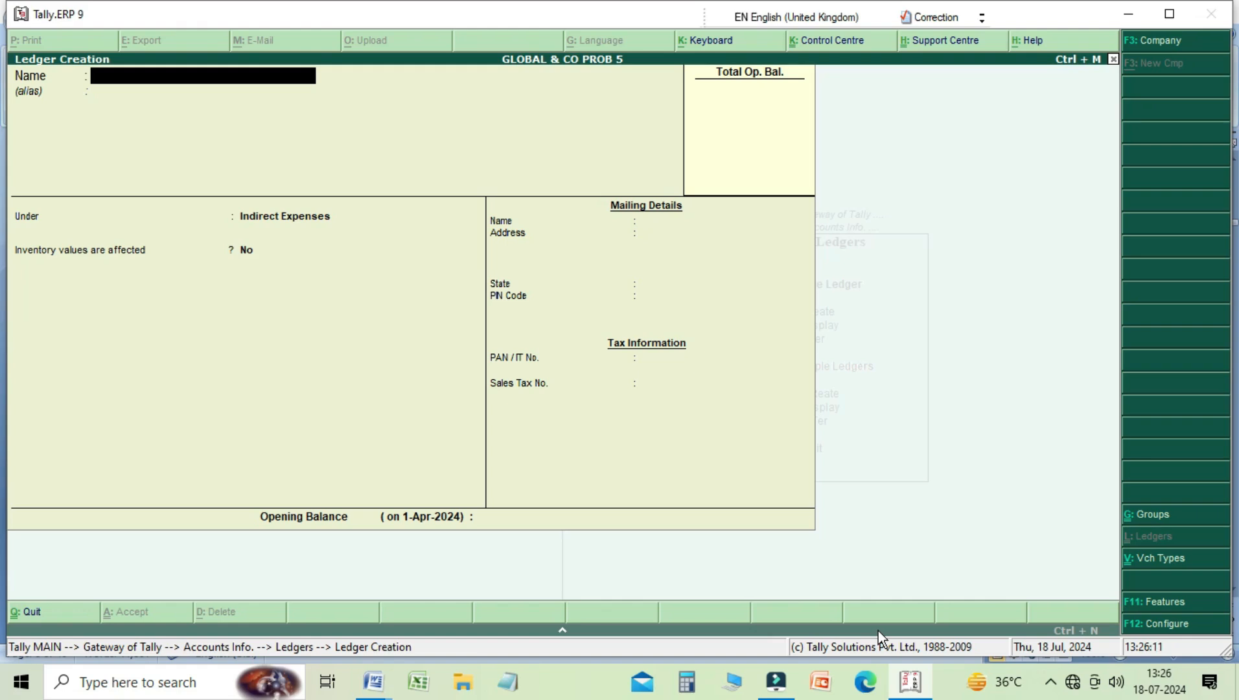
Create the Discount Rec A/c ledger under Indirect Incomes with inventory values not affected, and leave ledger creation
type("Discount")
type(" a")
type("Rec")
type(" A/c")
key("Return")
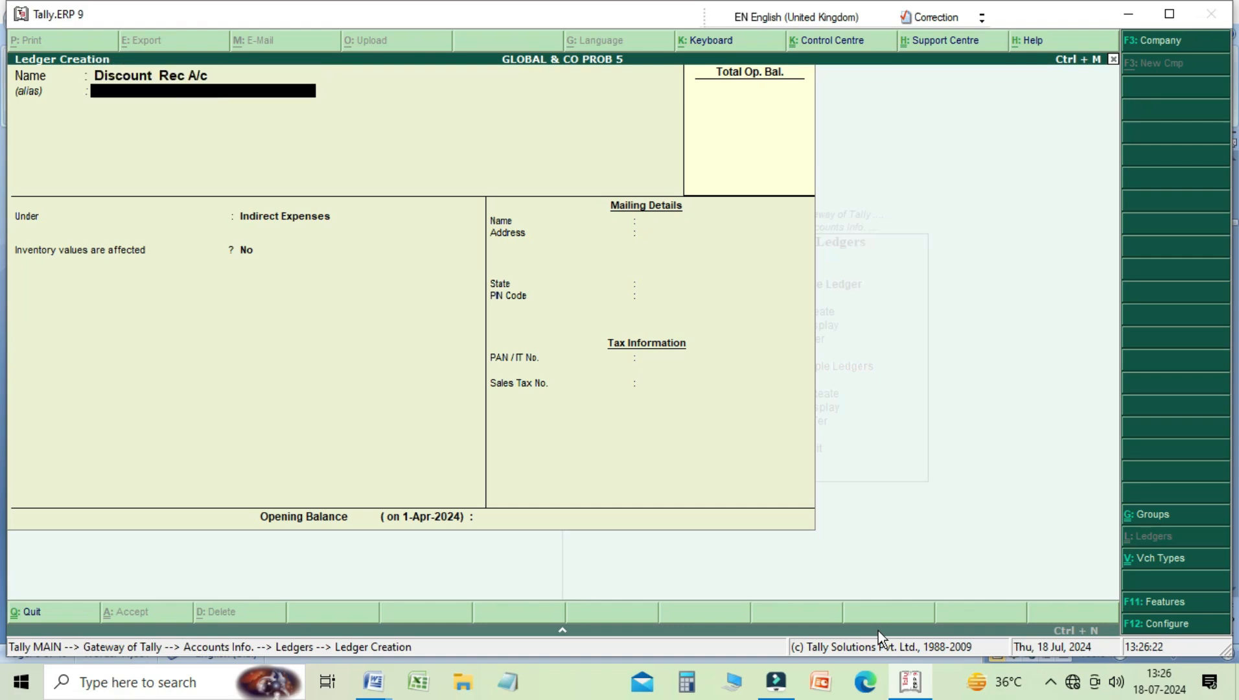
key("Return")
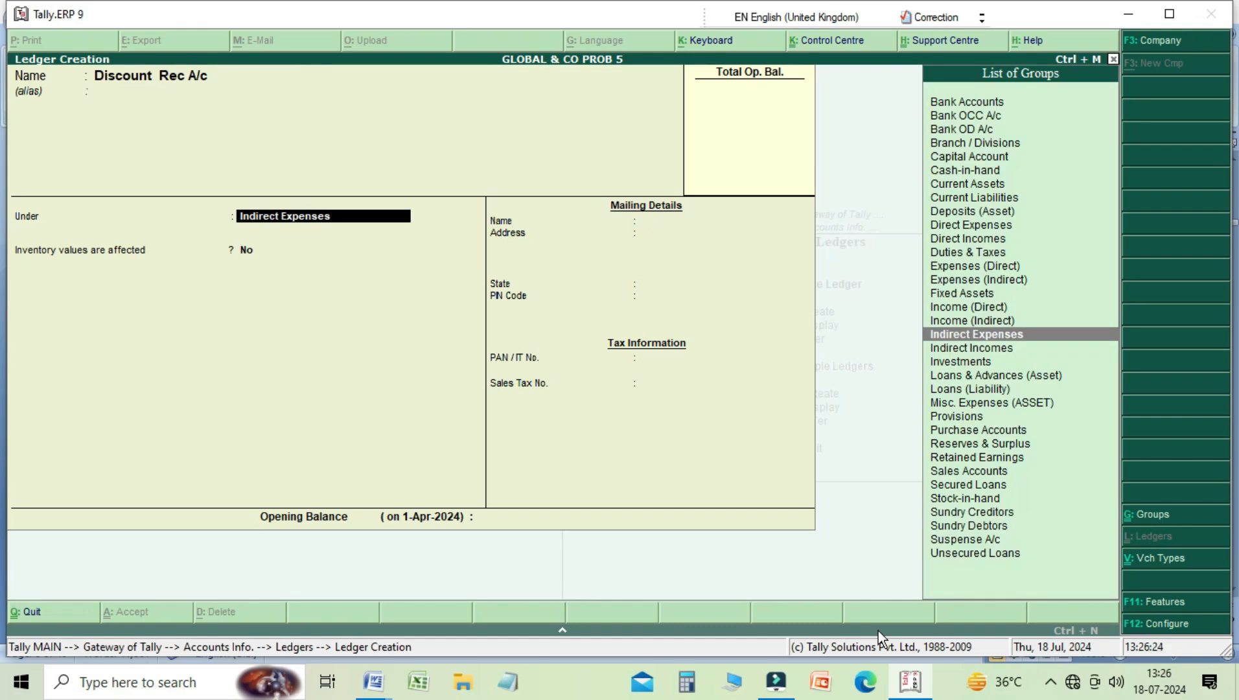
key("Down")
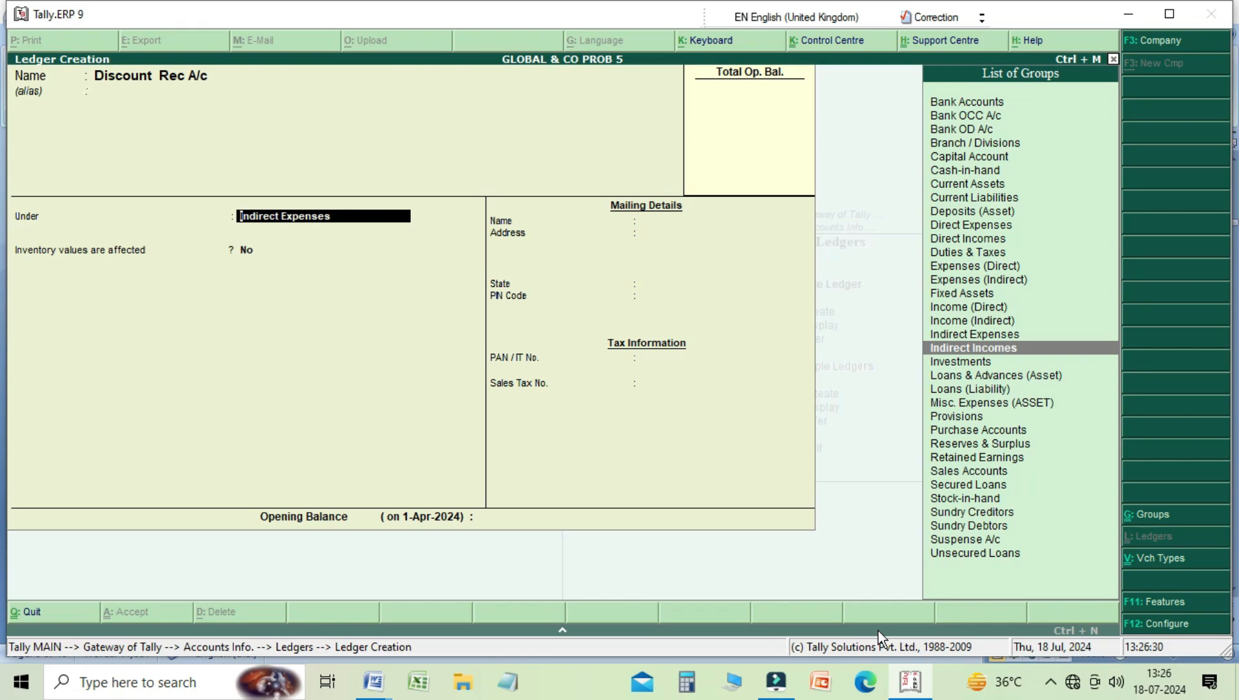
key("Return")
key("Return")
key("Return")
key("Return")
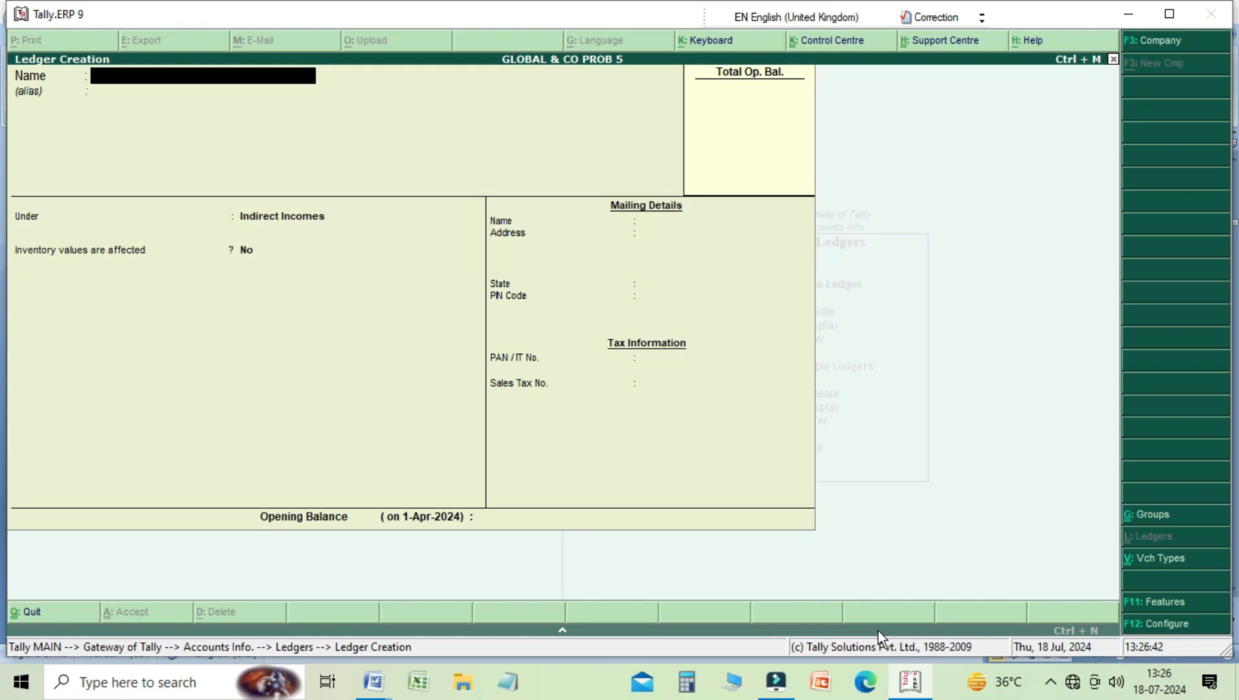
key("Escape")
key("y")
Display the saved Purchase A/c ledger to check its group and inventory setting, and return to the ledger options
key("Down")
key("Return")
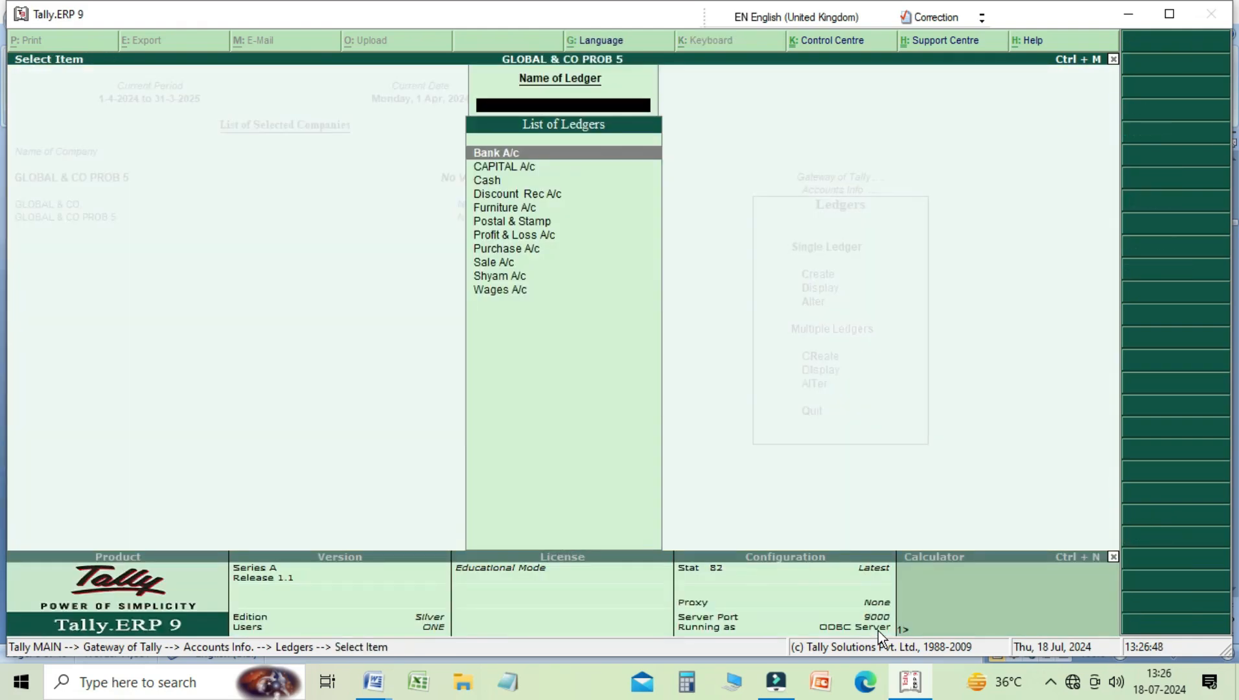
key("Down")
key("Down")
key("Down")
key("Down")
key("Down")
key("Down")
key("Down")
key("Return")
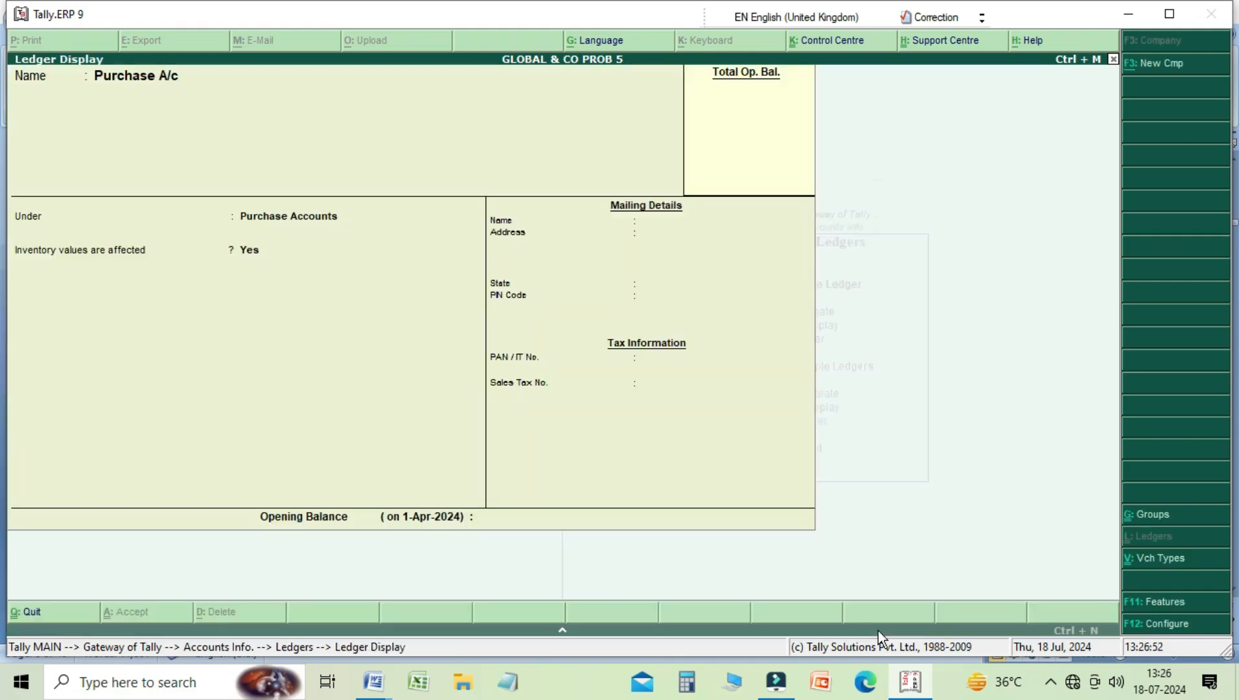
key("Escape")
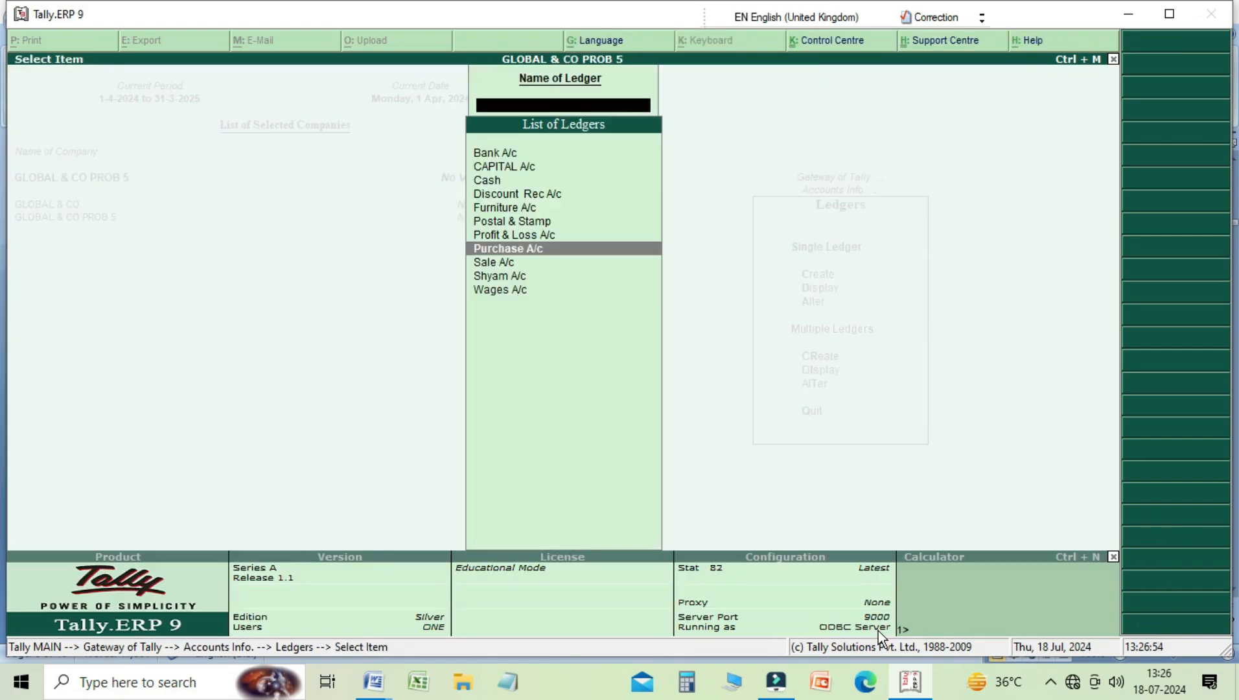
key("Escape")
Open the Bank A/c ledger for alteration, call up its deletion, and cancel without saving any change
key("Down")
key("Return")
key("Return")
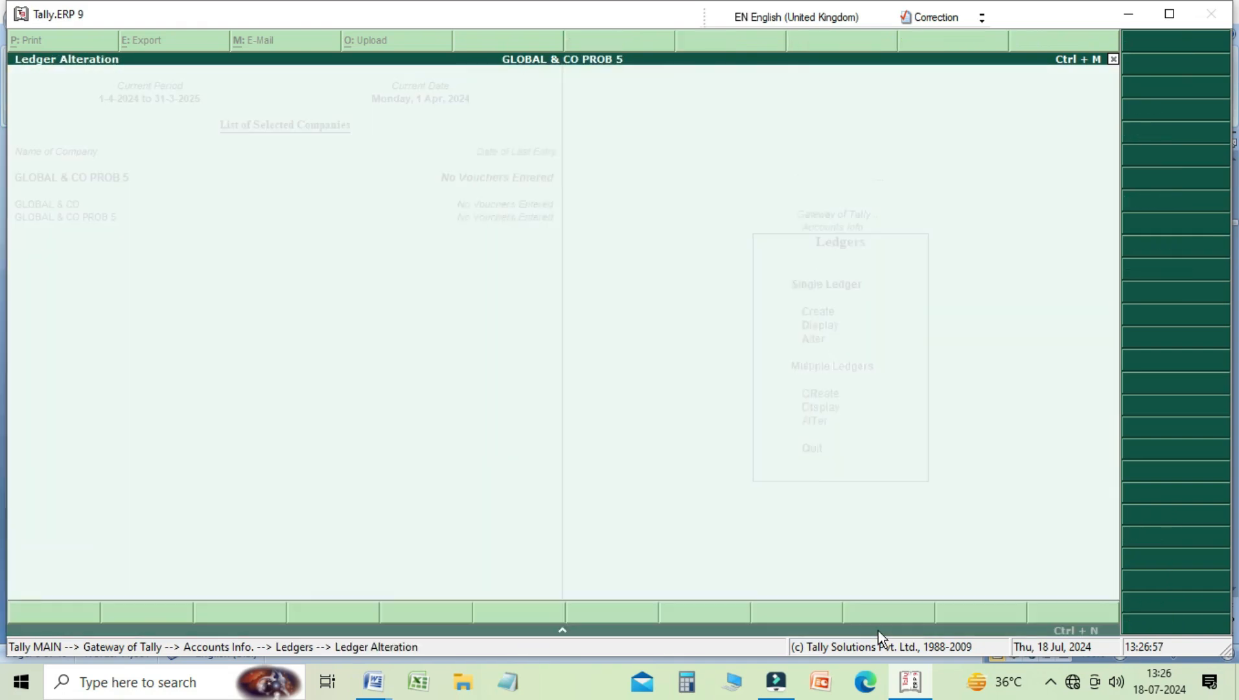
key("Return")
key("Return")
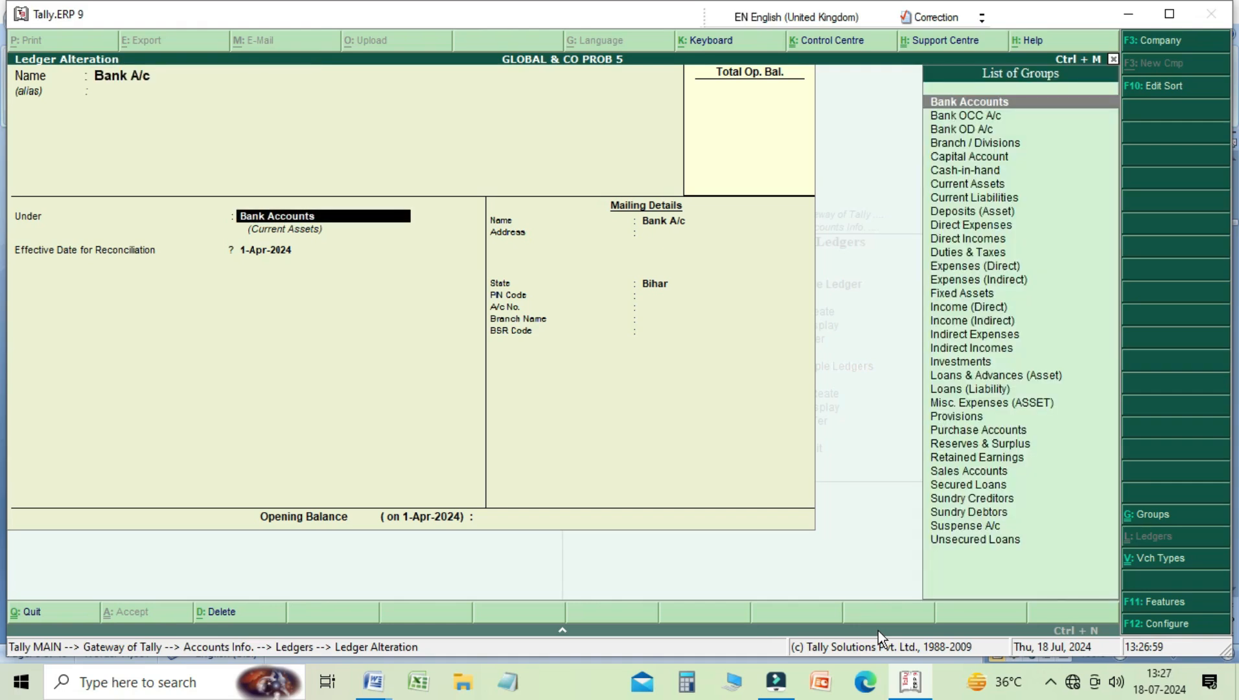
key("alt+d")
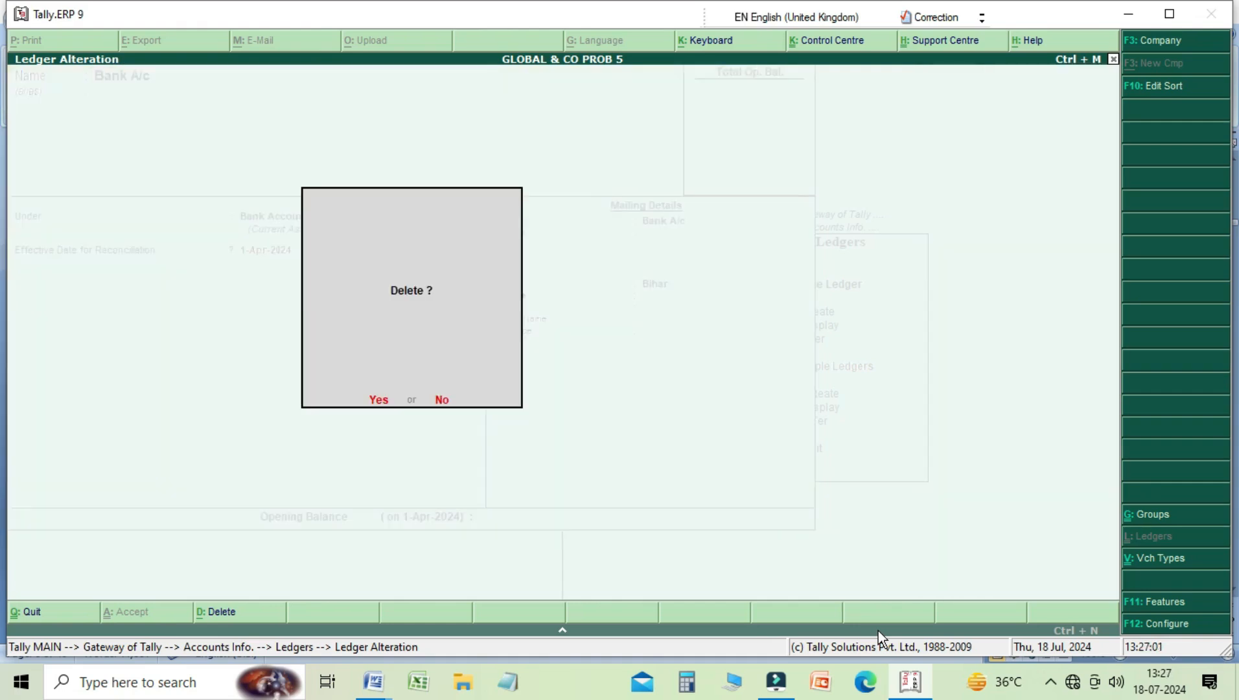
key("Escape")
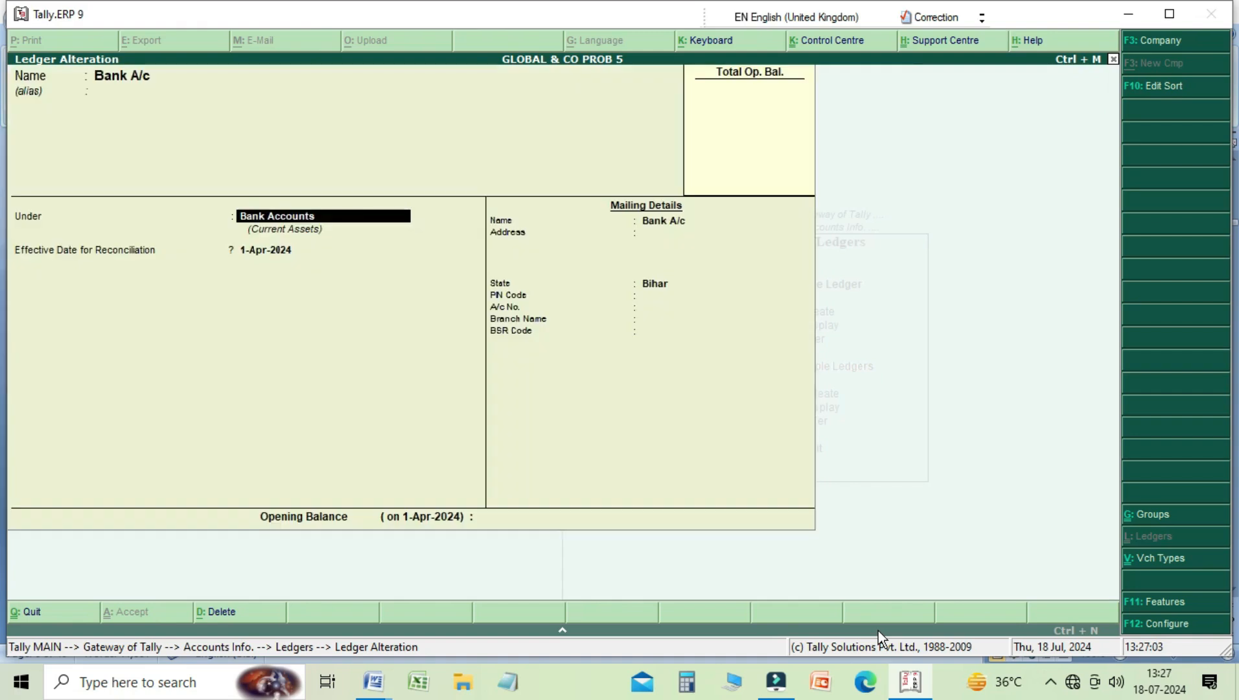
key("Escape")
key("y")
key("Escape")
Leave ledger alteration and the accounts masters, and open accounting voucher creation
key("Escape")
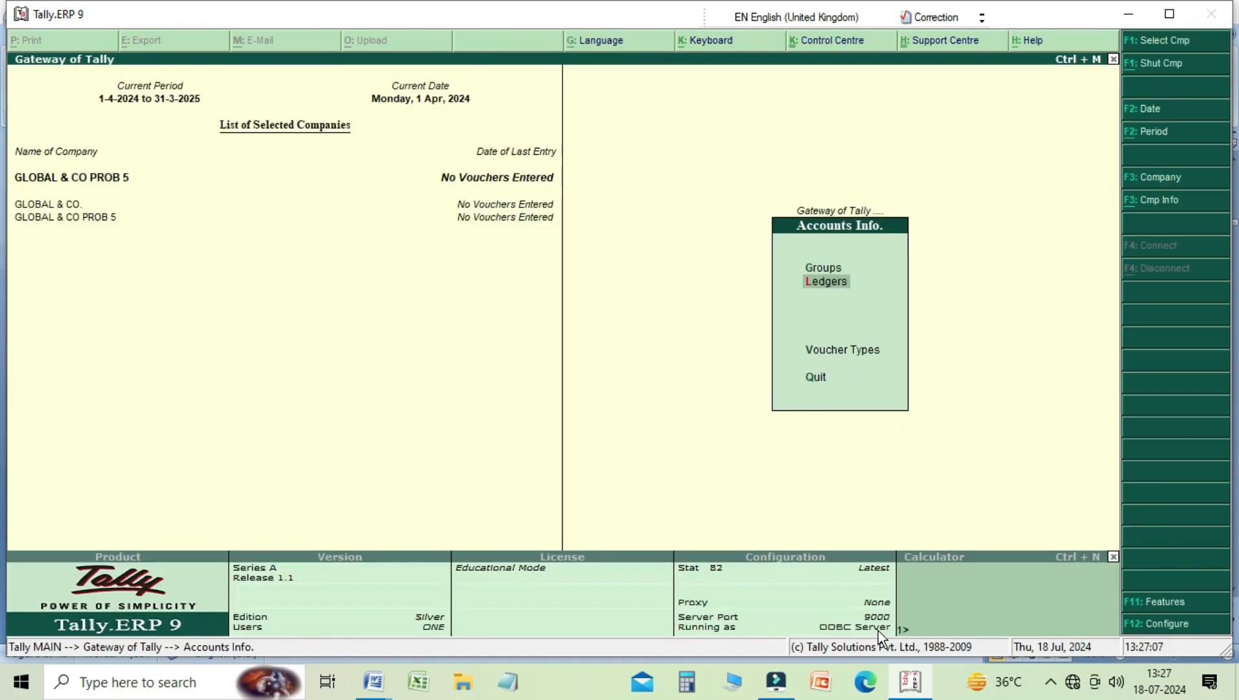
key("Escape")
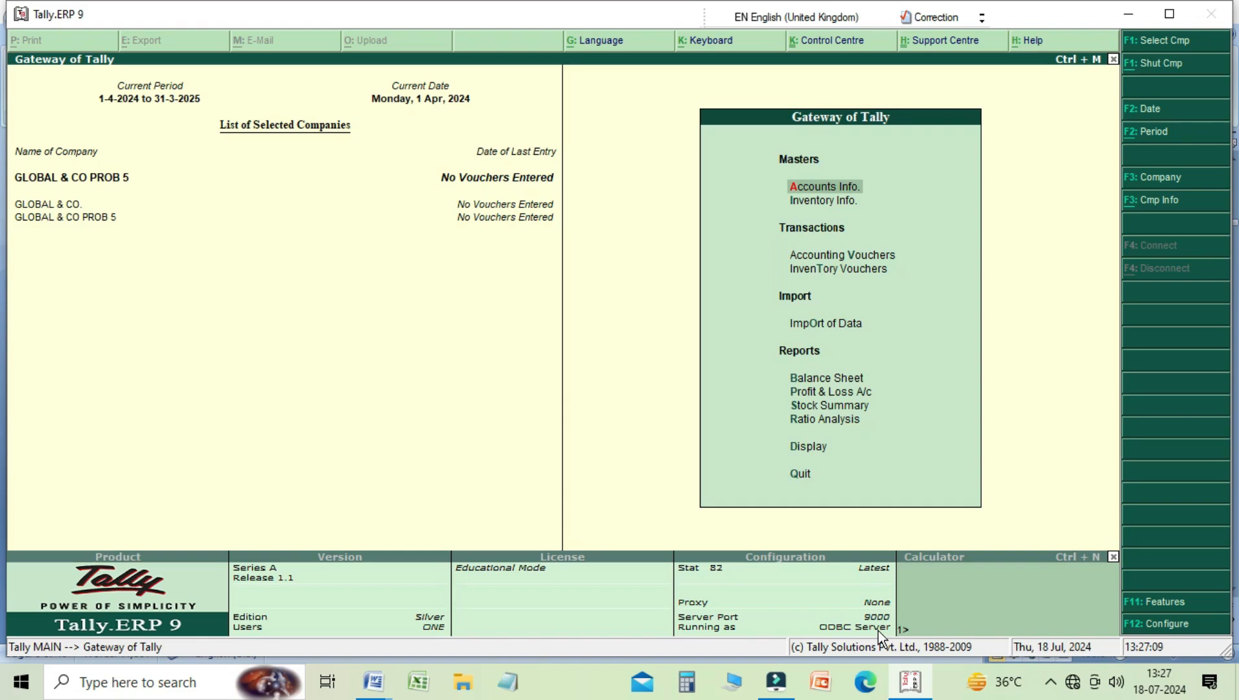
key("Down")
key("Down")
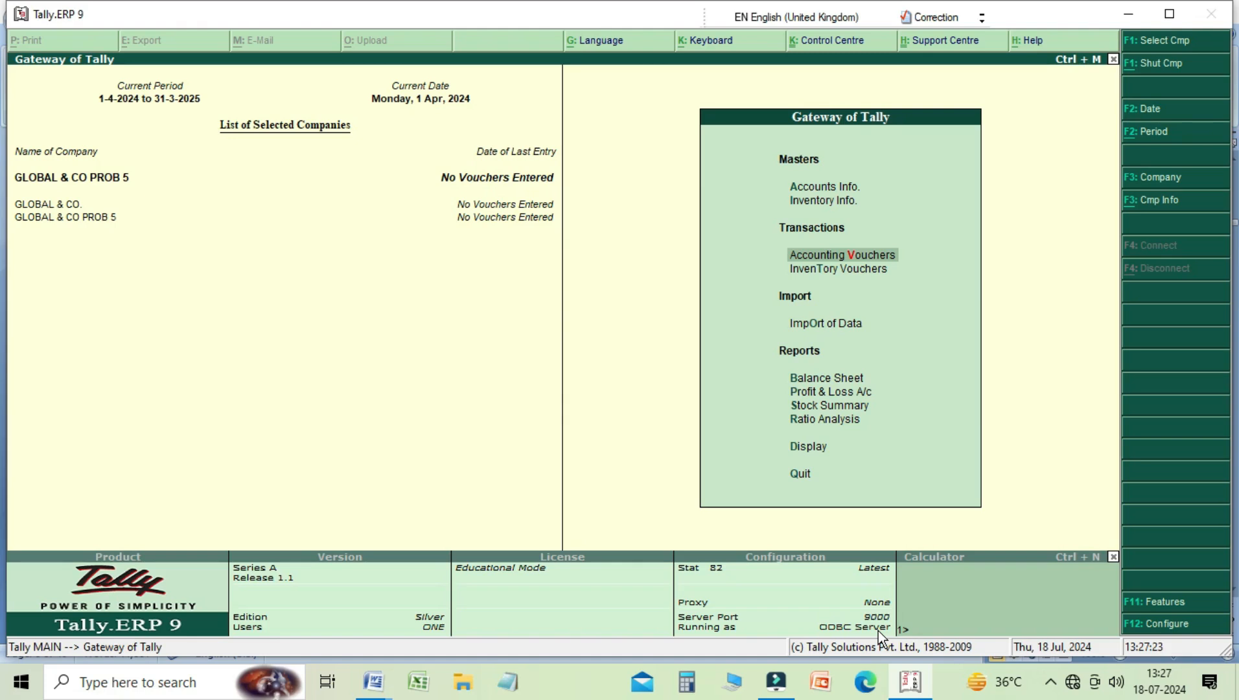
key("Return")
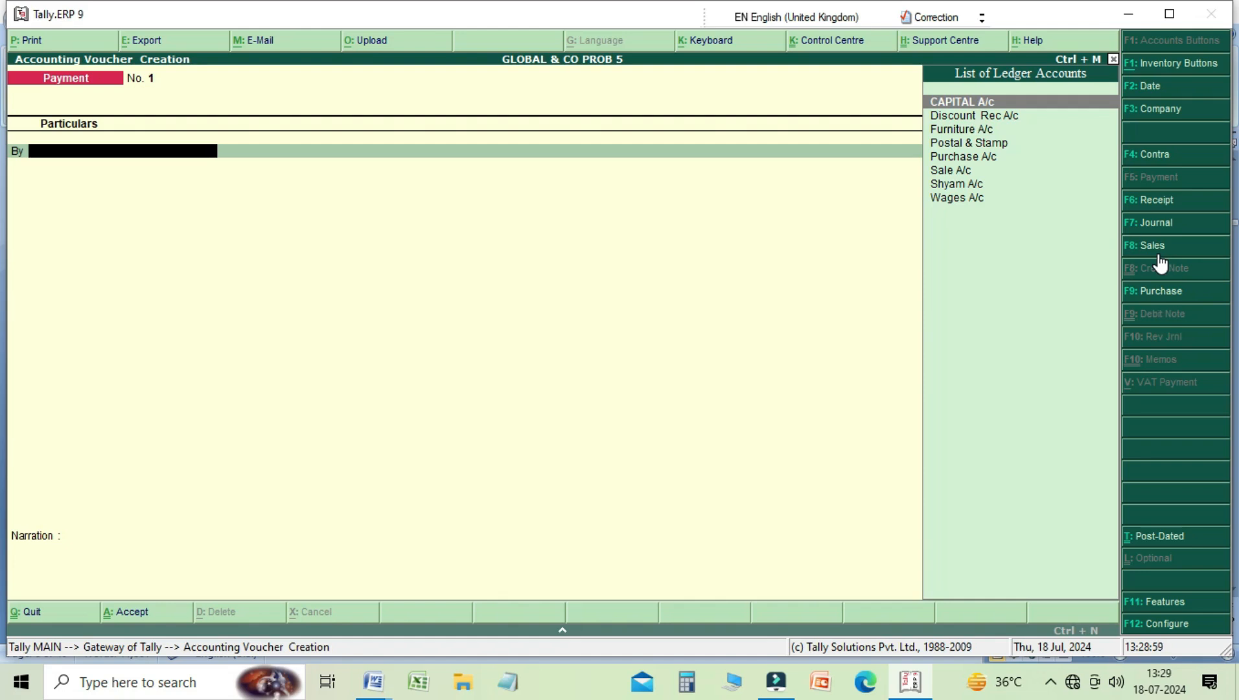
Start a receipt voucher crediting CAPITAL A/c with 25,000 and debiting Cash with the same amount
key("F6")
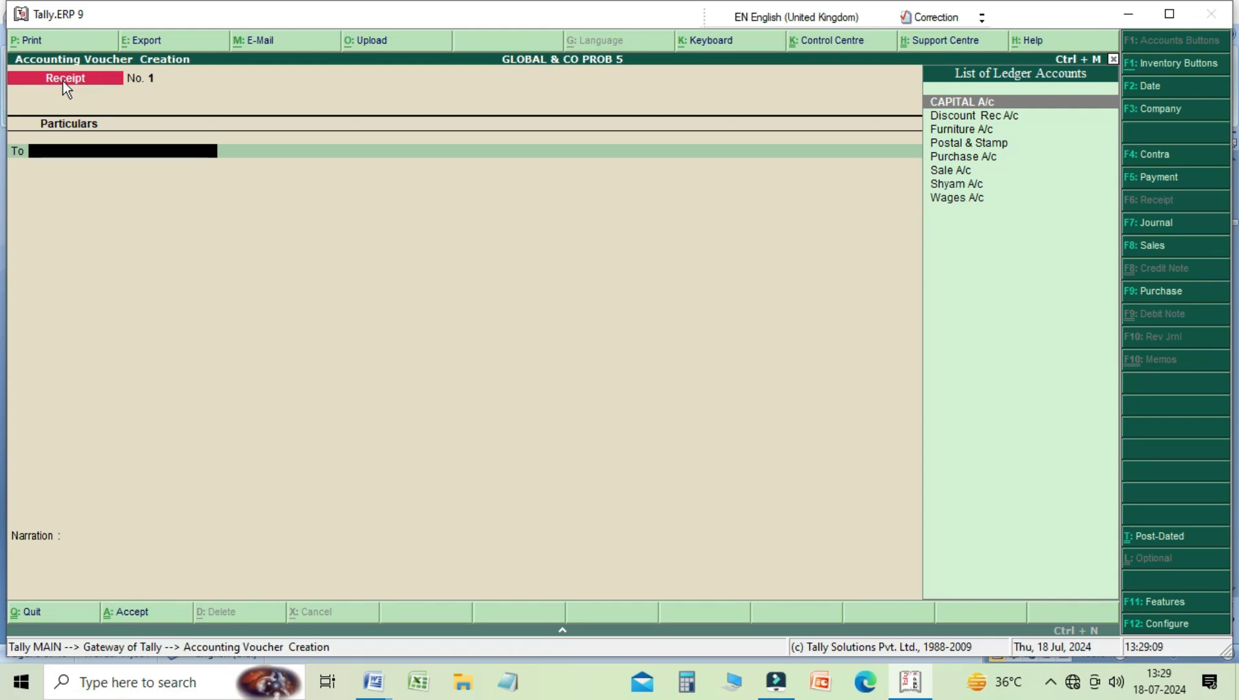
key("Return")
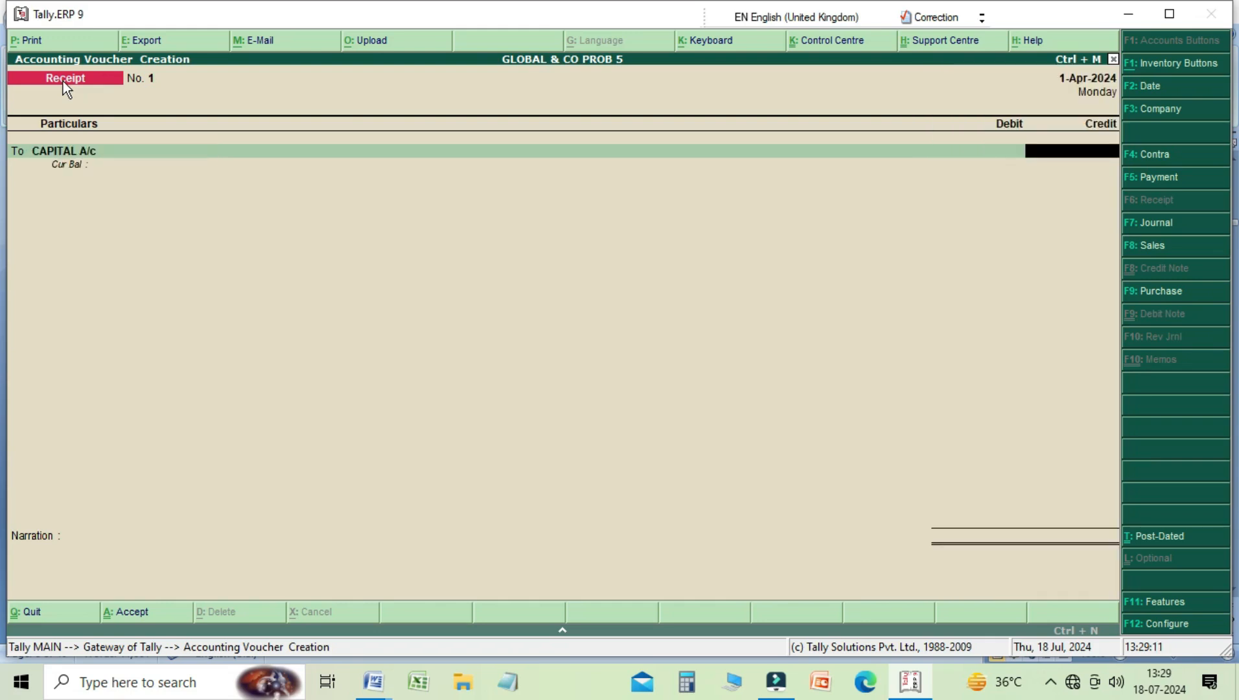
type("25000")
key("Return")
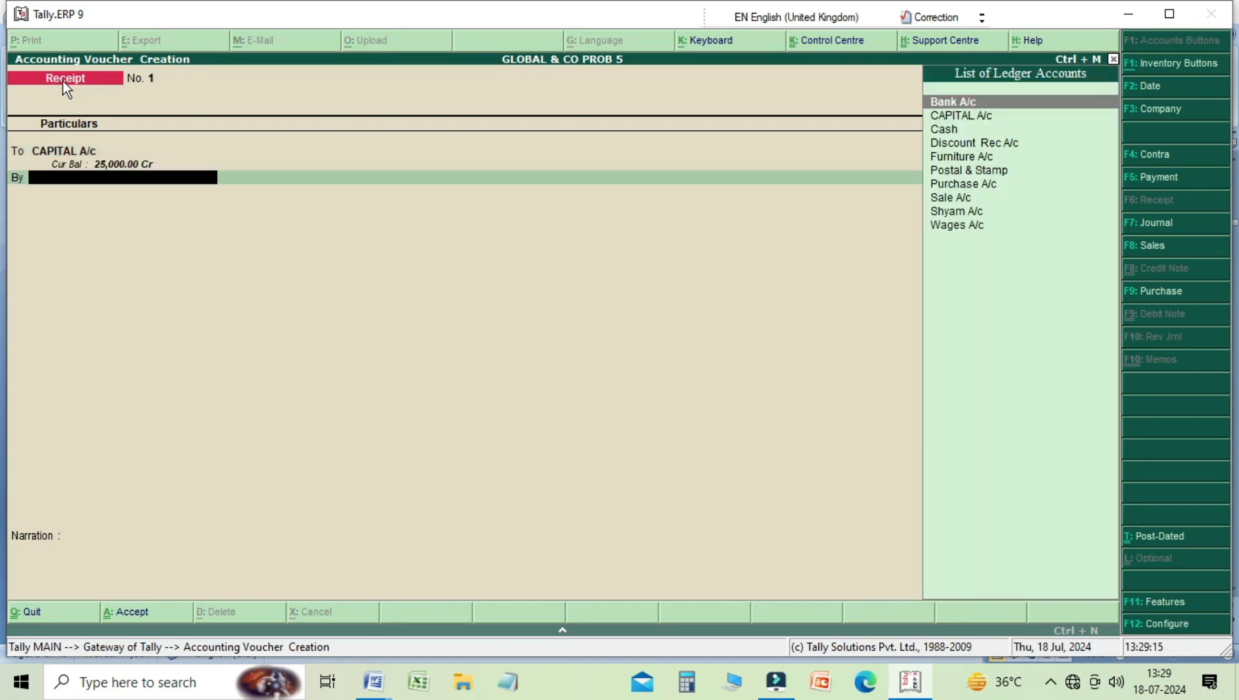
key("Down")
key("Down")
key("Return")
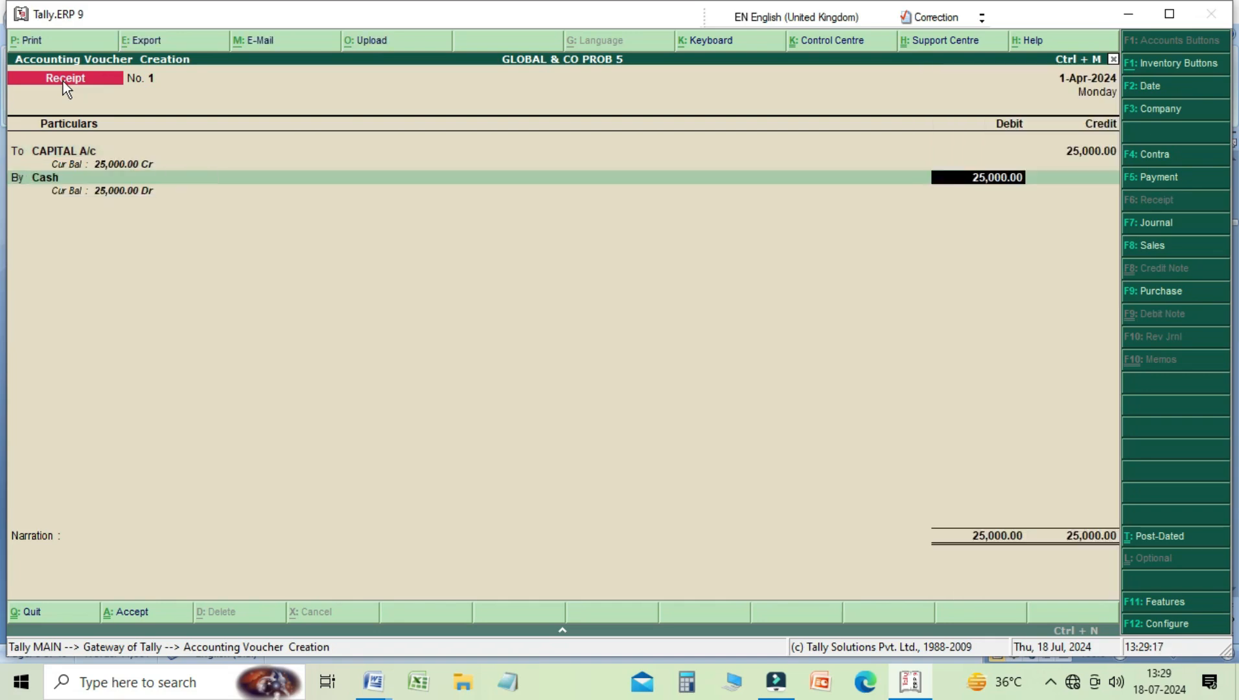
key("Return")
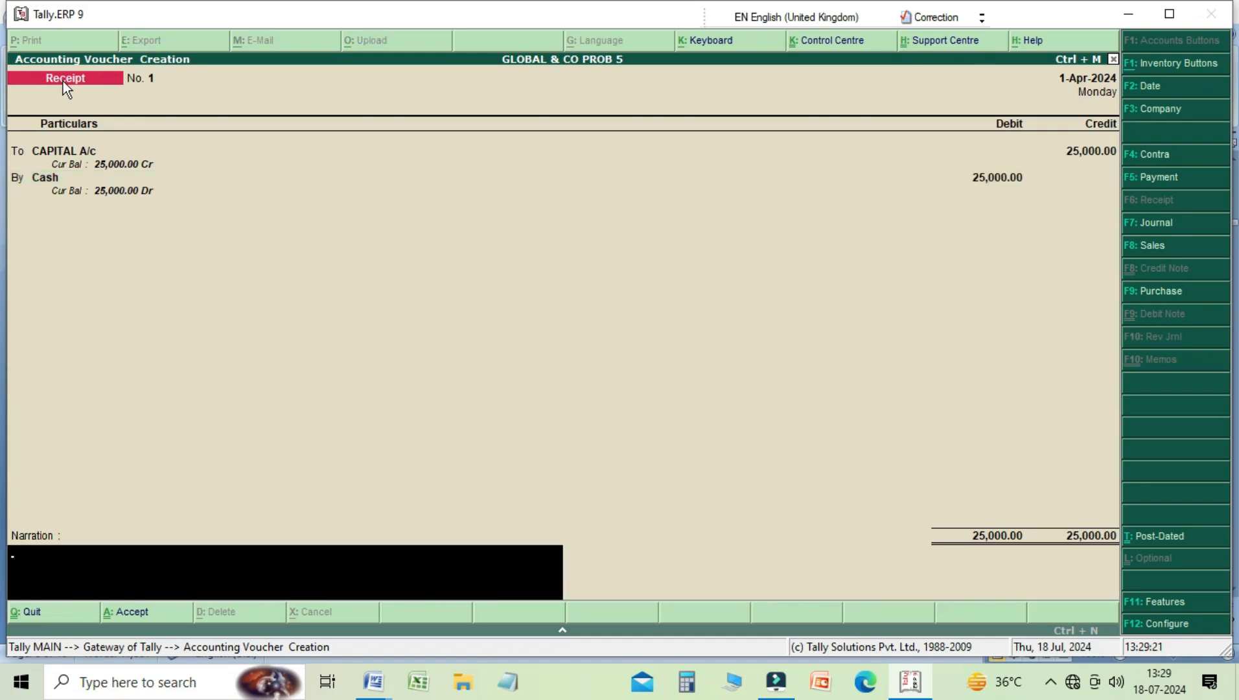
Add the narration "( Being satrted business with cash)" to the receipt voucher and save it
type("(b")
key("BackSpace")
type("Being")
type("satrted")
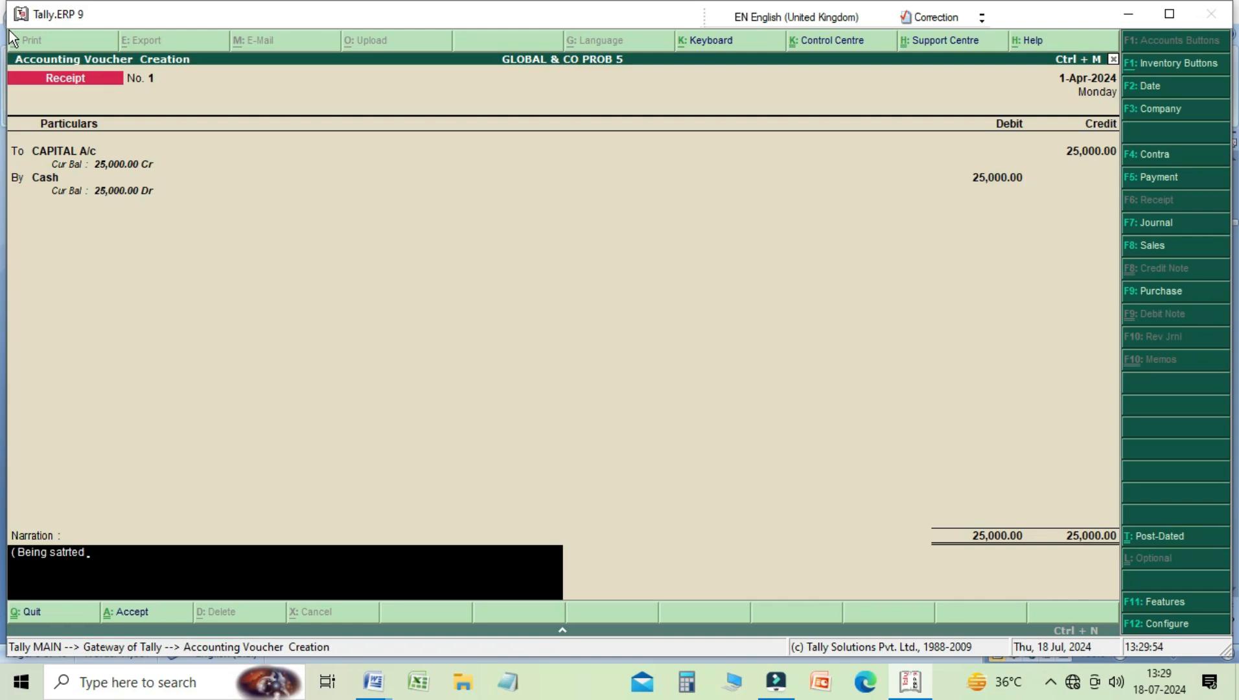
type("business with cash")
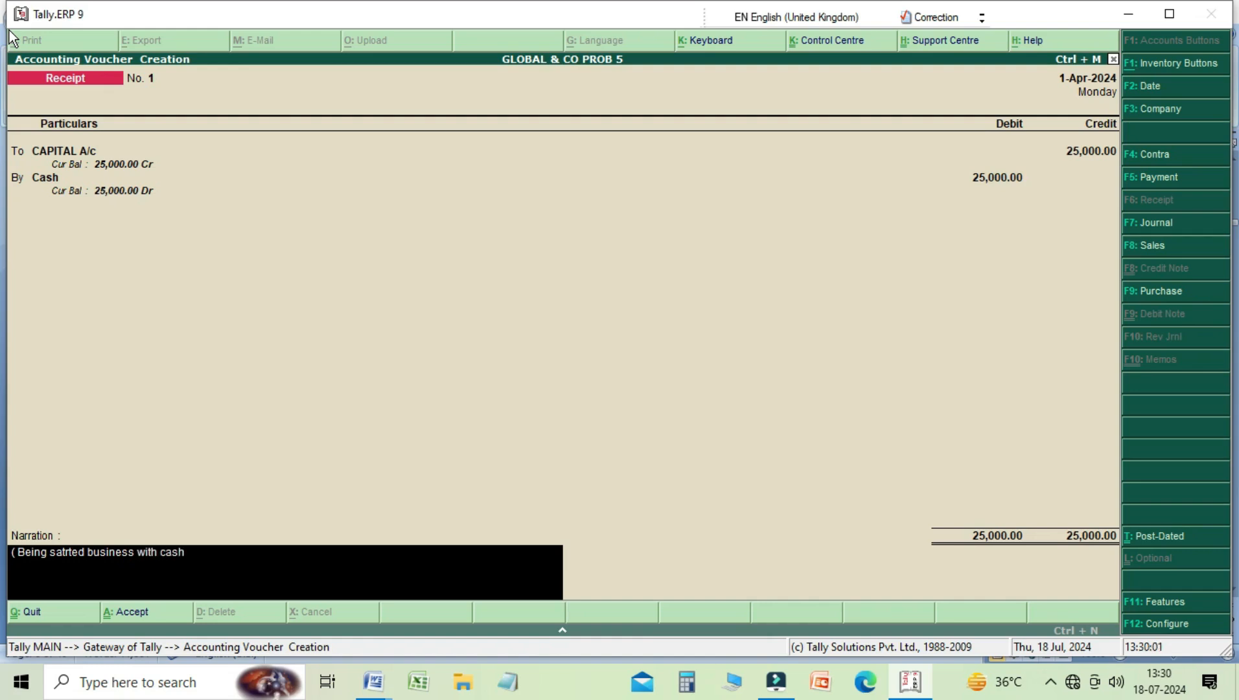
type(")")
key("Return")
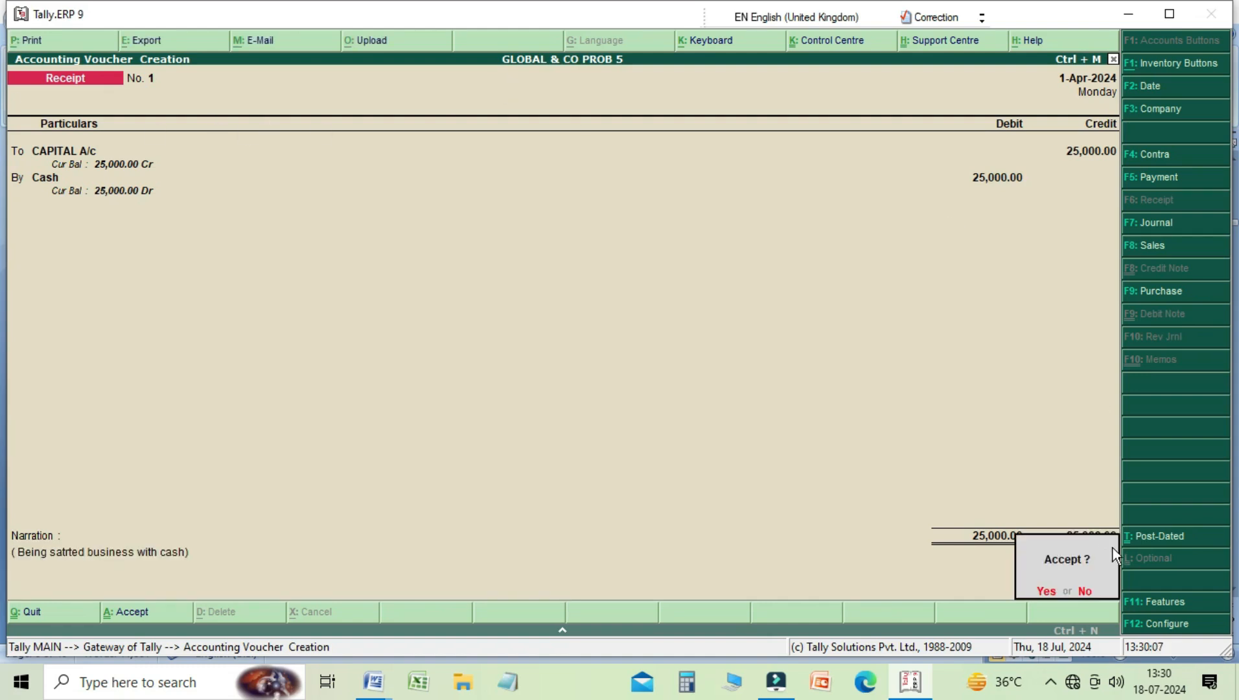
key("Return")
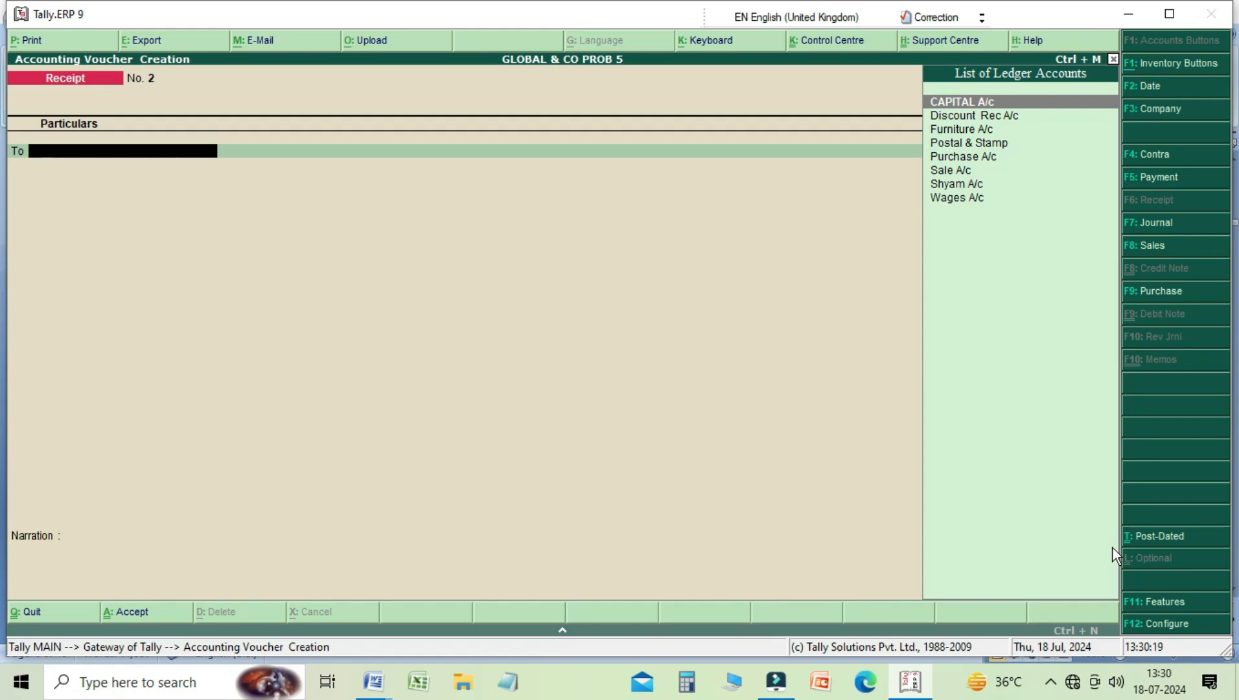
Start a payment voucher debiting Furniture A/c with 2,500 and crediting Cash with the same amount
key("F5")
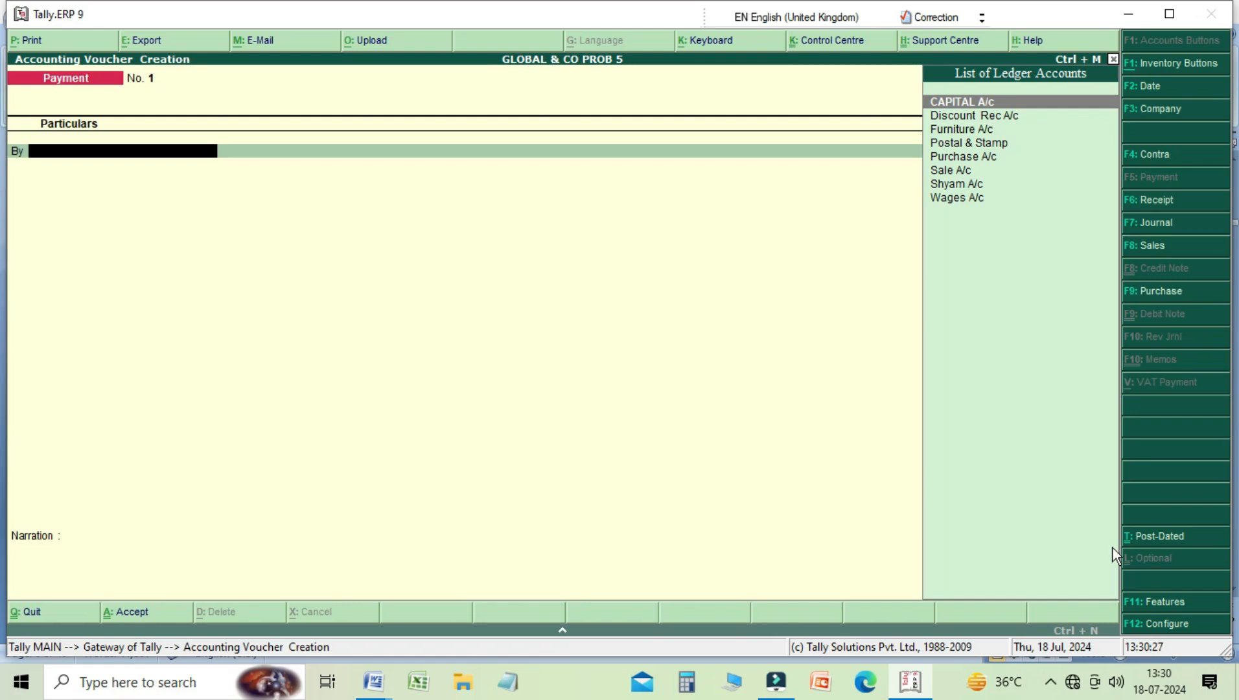
key("Down")
key("Down")
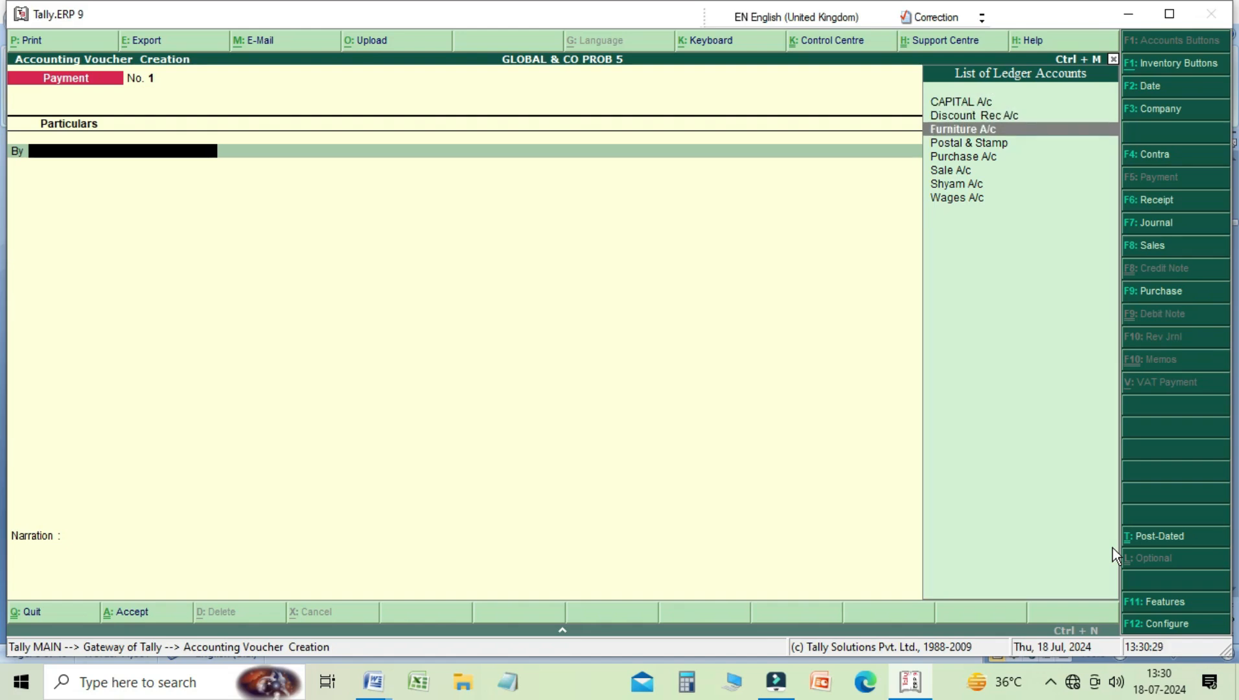
key("Return")
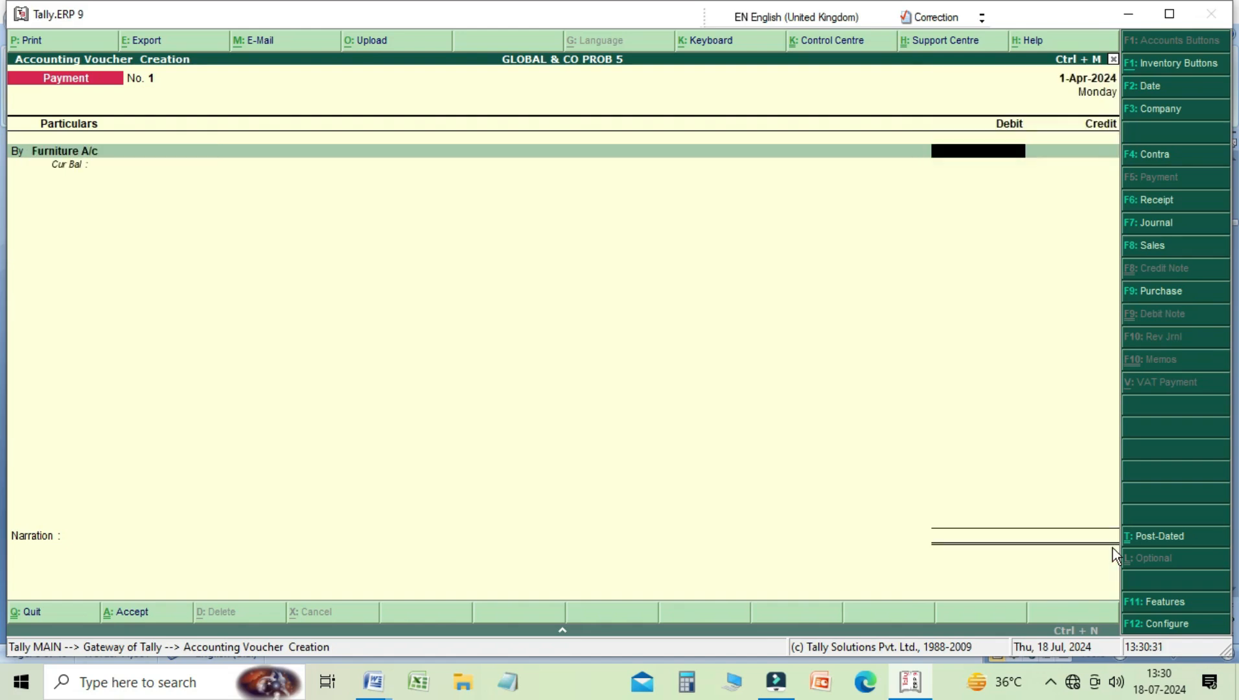
type("2500")
key("Return")
key("Return")
key("Down")
key("Down")
key("Return")
key("Return")
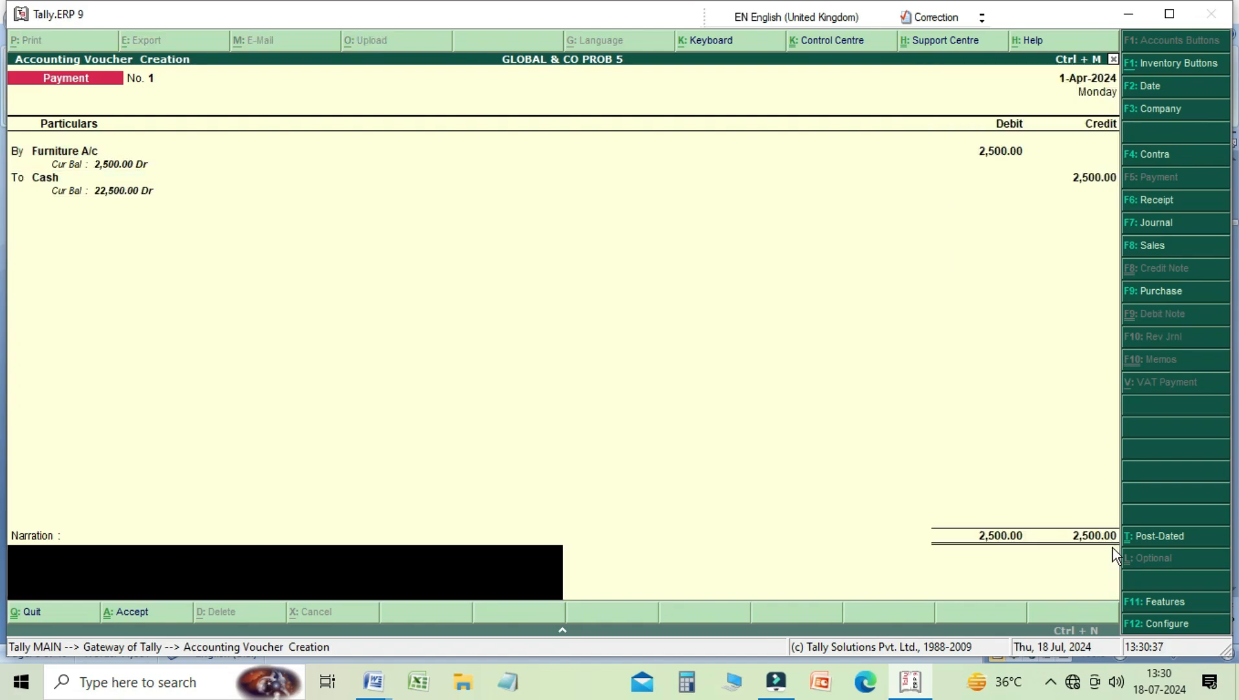
Add the narration "being purchase furniture for cash" to the payment voucher and save it
type("being purchase furniture fo")
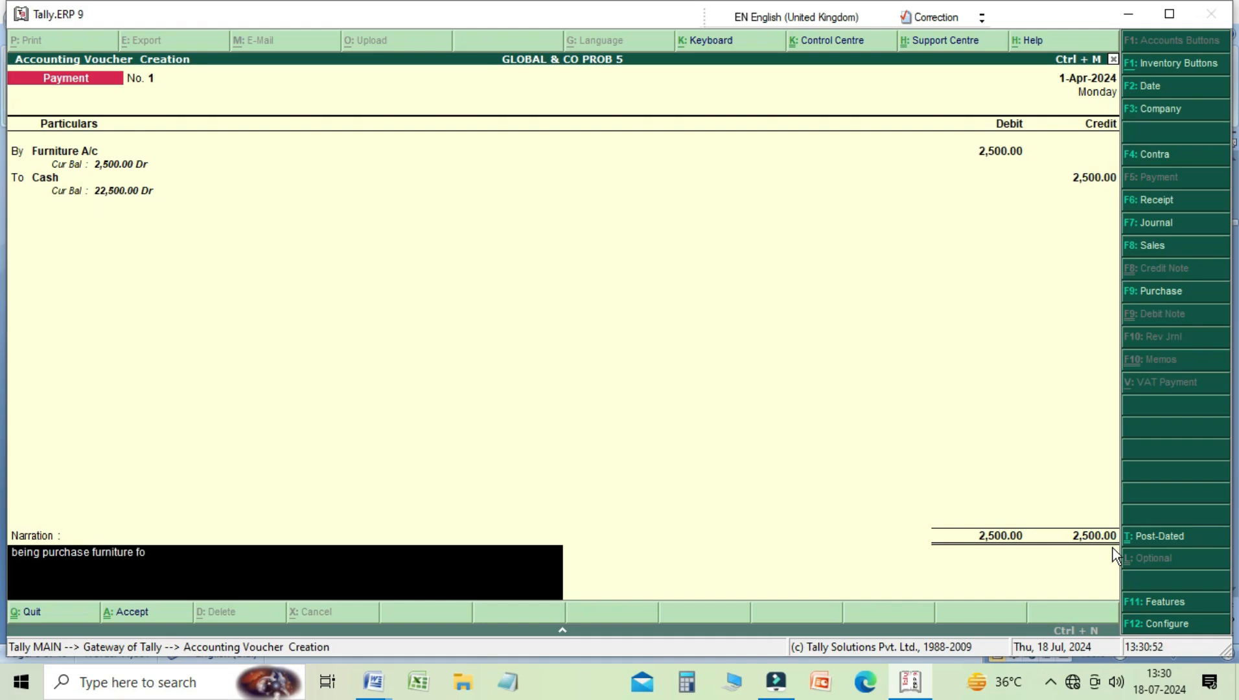
type("r cash")
key("Return")
key("Return")
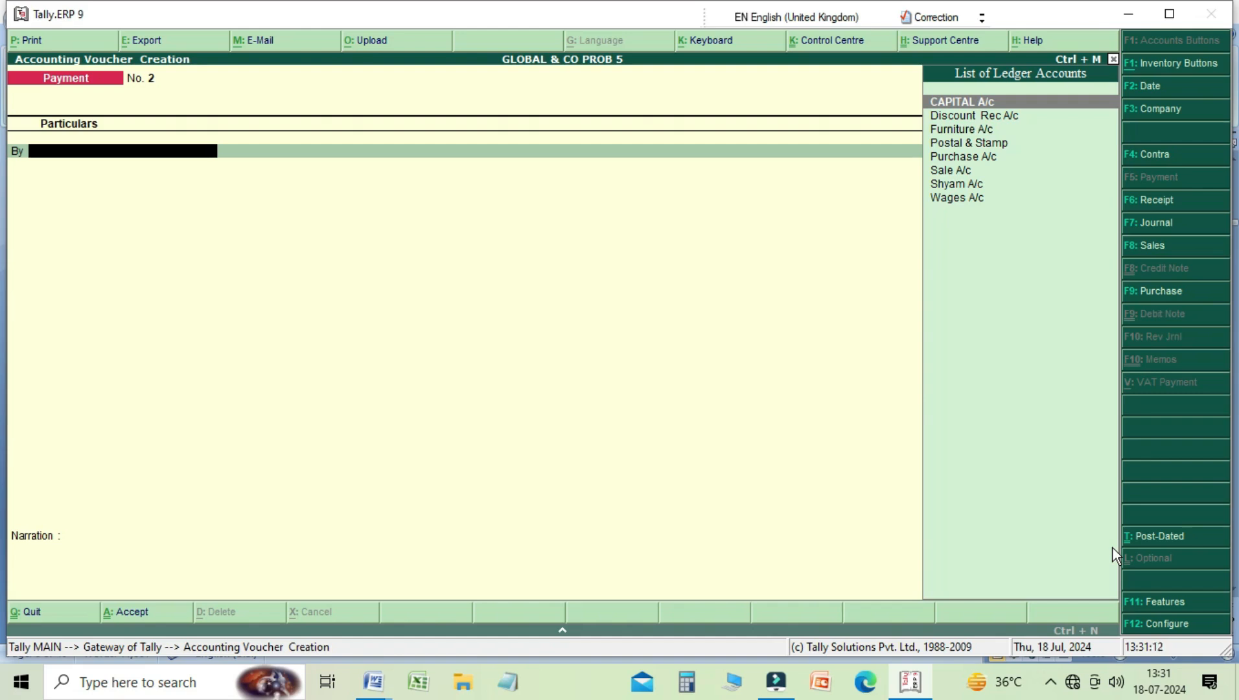
Start a contra voucher crediting Cash with 5,000 and debiting Bank A/c with the same amount
key("F4")
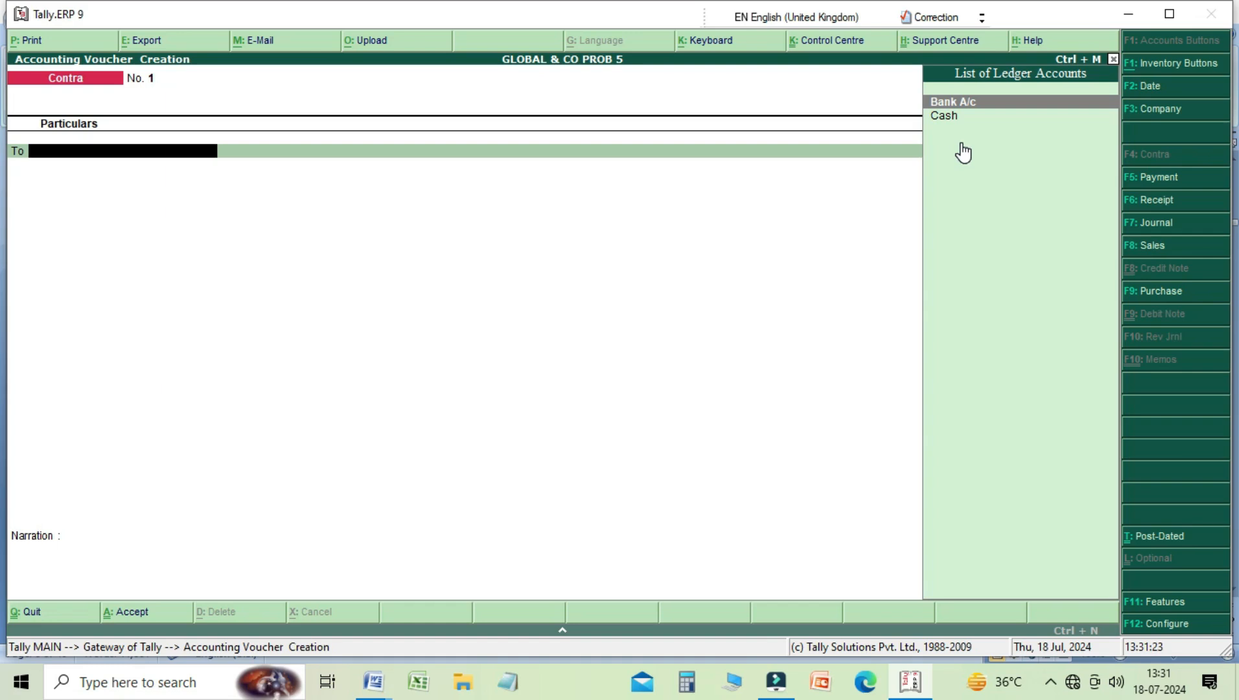
key("Down")
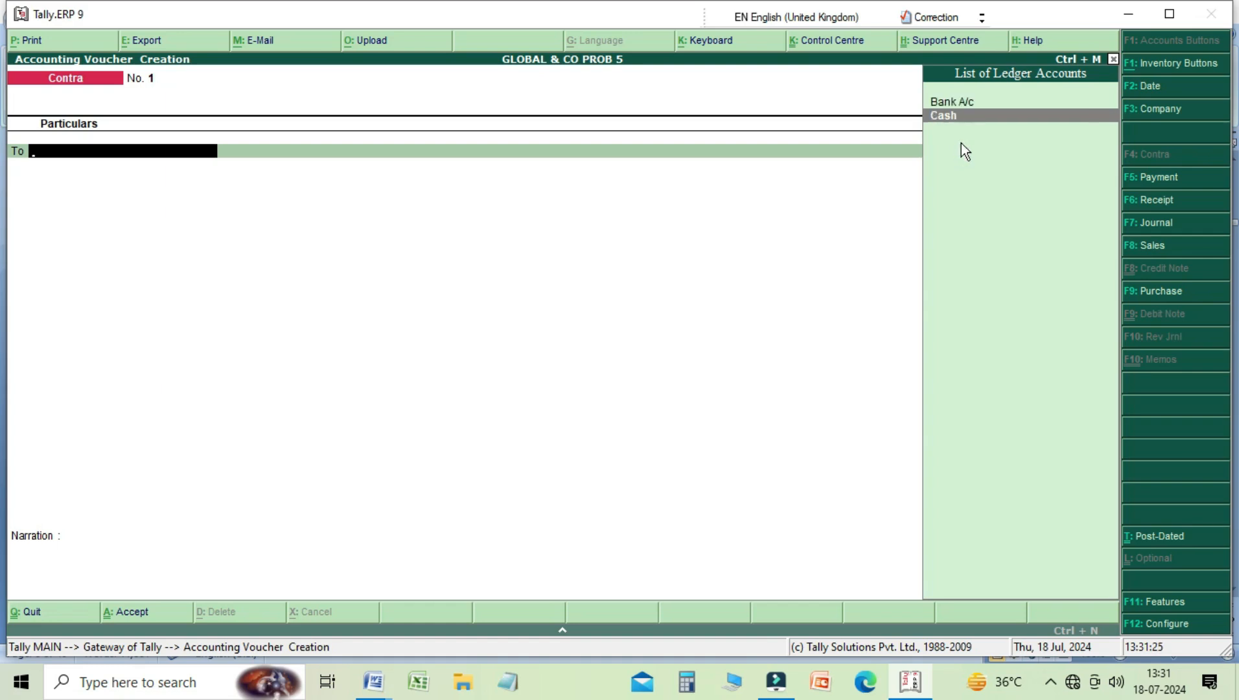
key("Return")
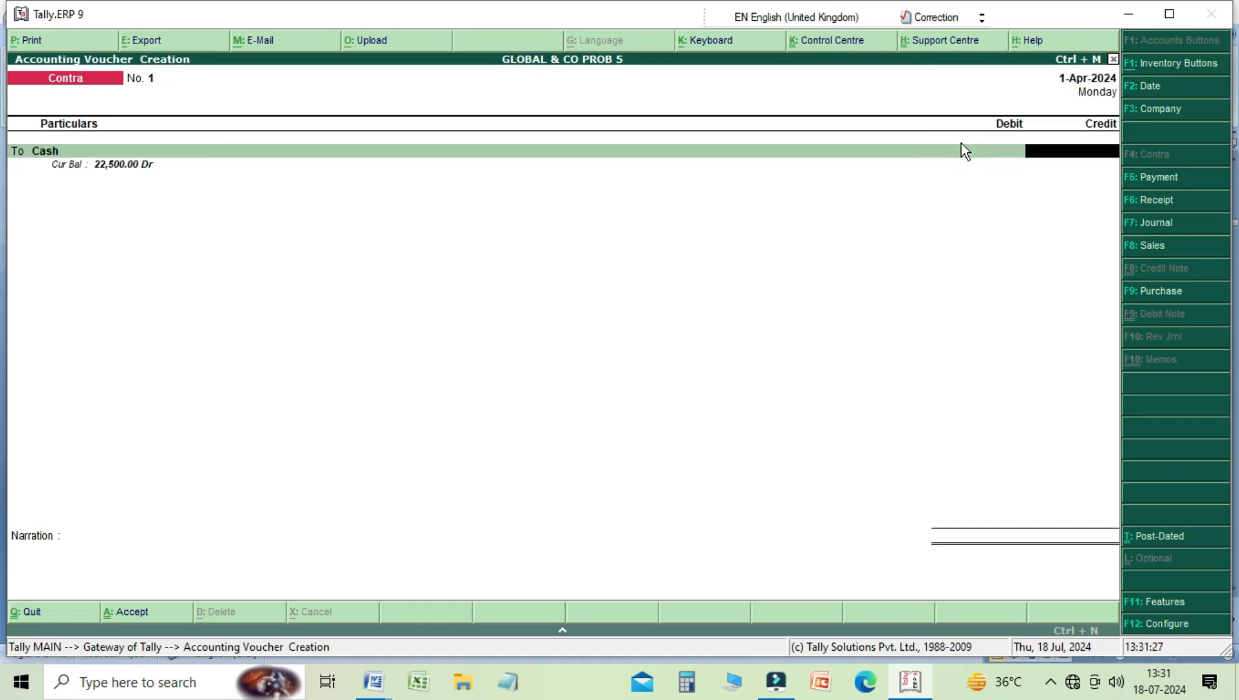
type("5000")
key("Return")
key("Return")
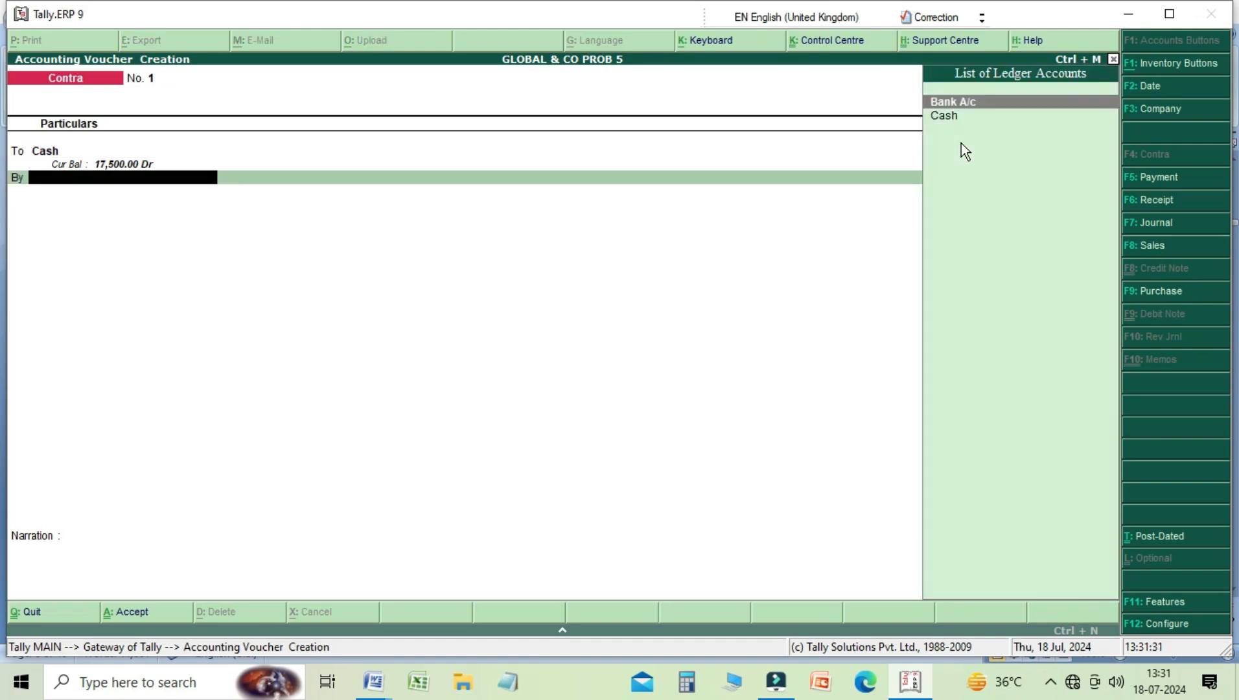
key("Return")
key("Return")
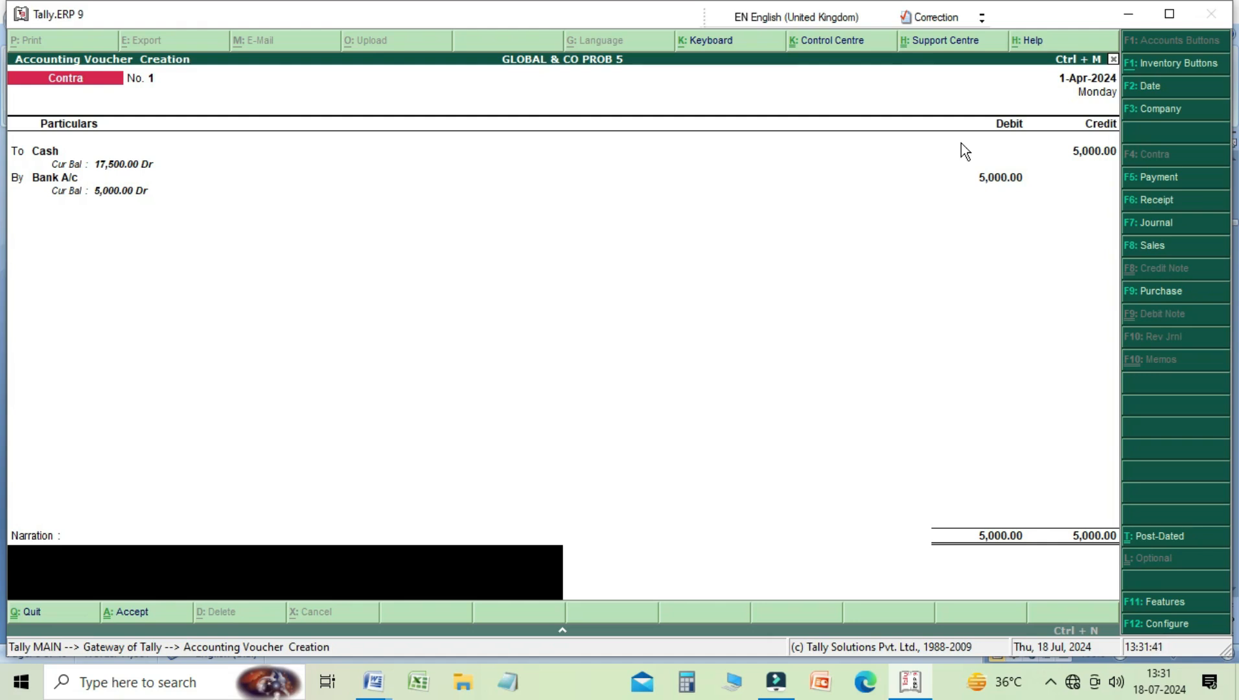
Add the narration "being account deposited in bank" to the contra voucher and save it
type("being account deposited in bank")
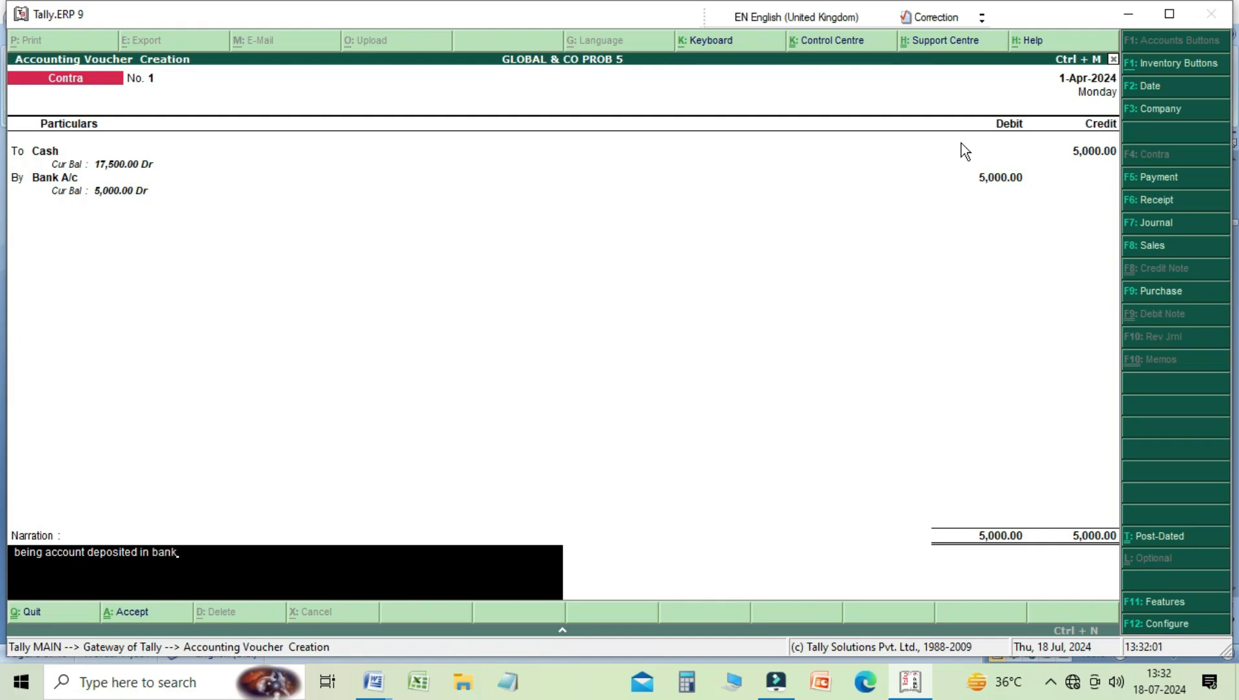
key("Return")
key("Return")
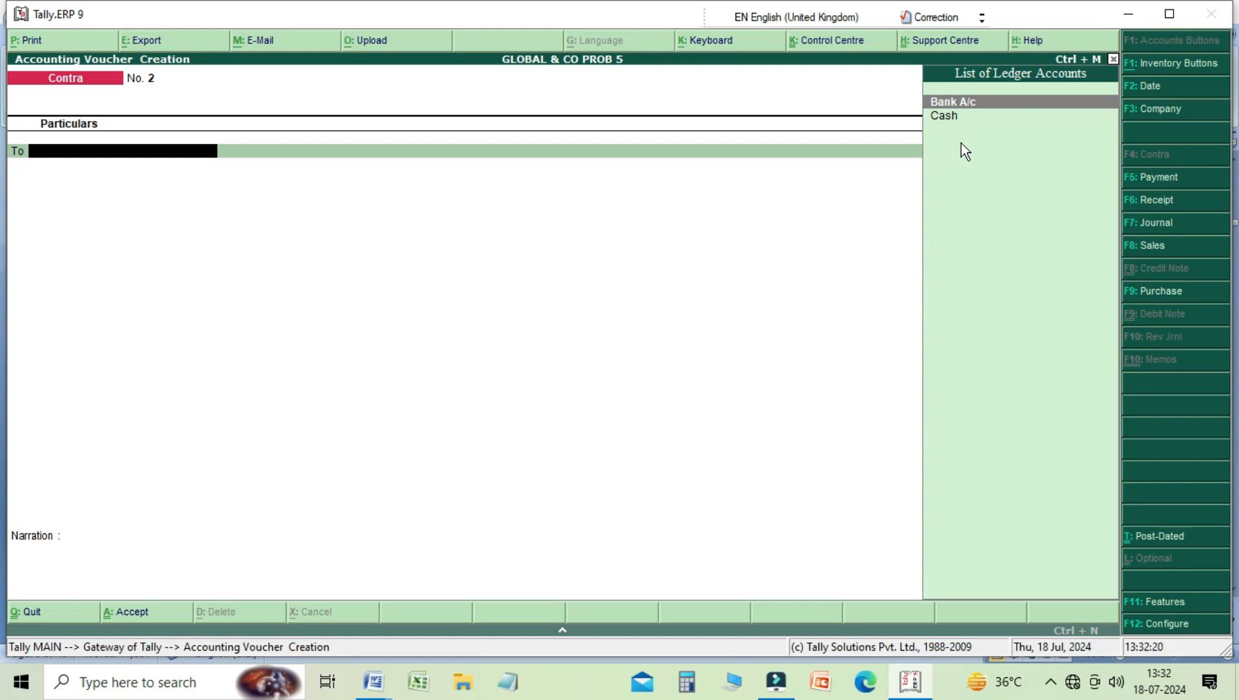
Start a purchase entry in voucher mode crediting Cash and debiting Purchase A/c with 2,500, leaving the reference and inventory allocations blank
key("F9")
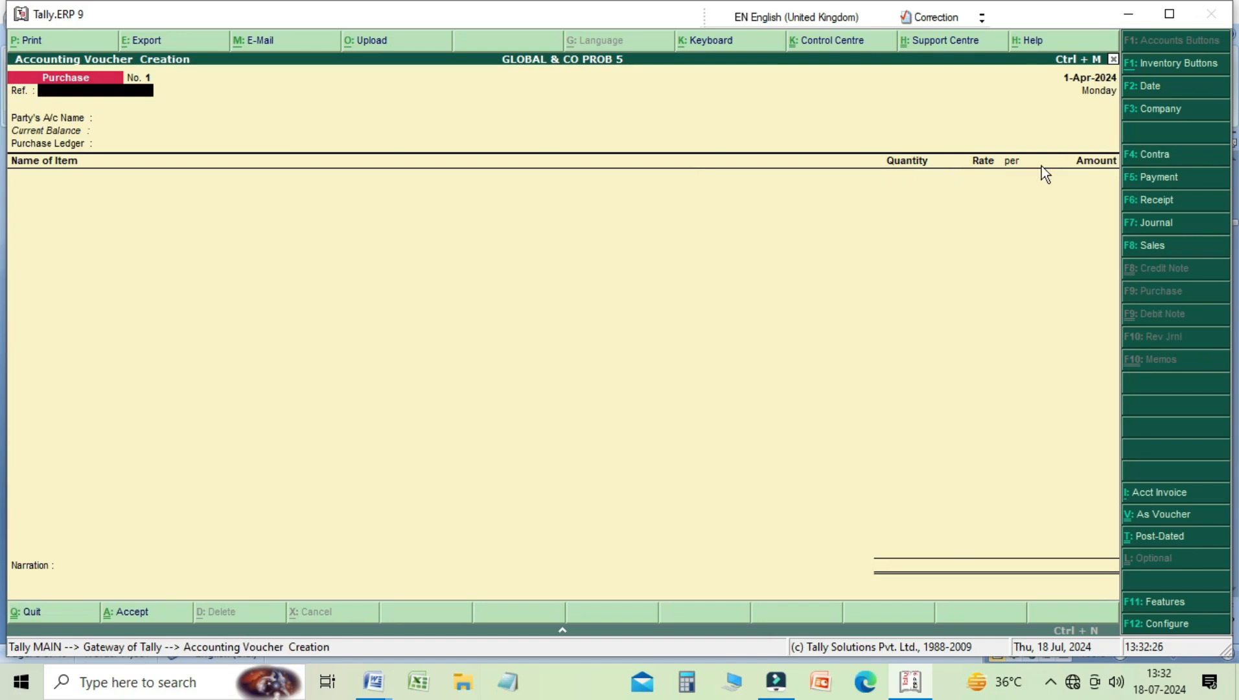
left_click(1164, 511)
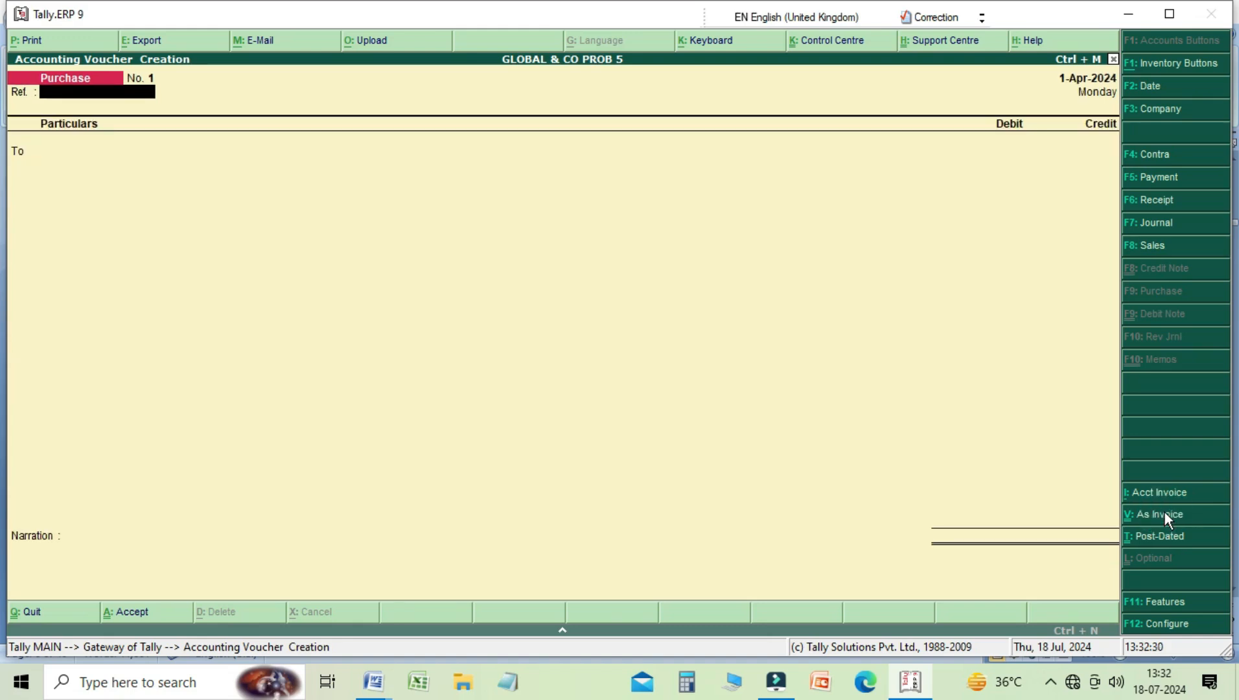
key("Return")
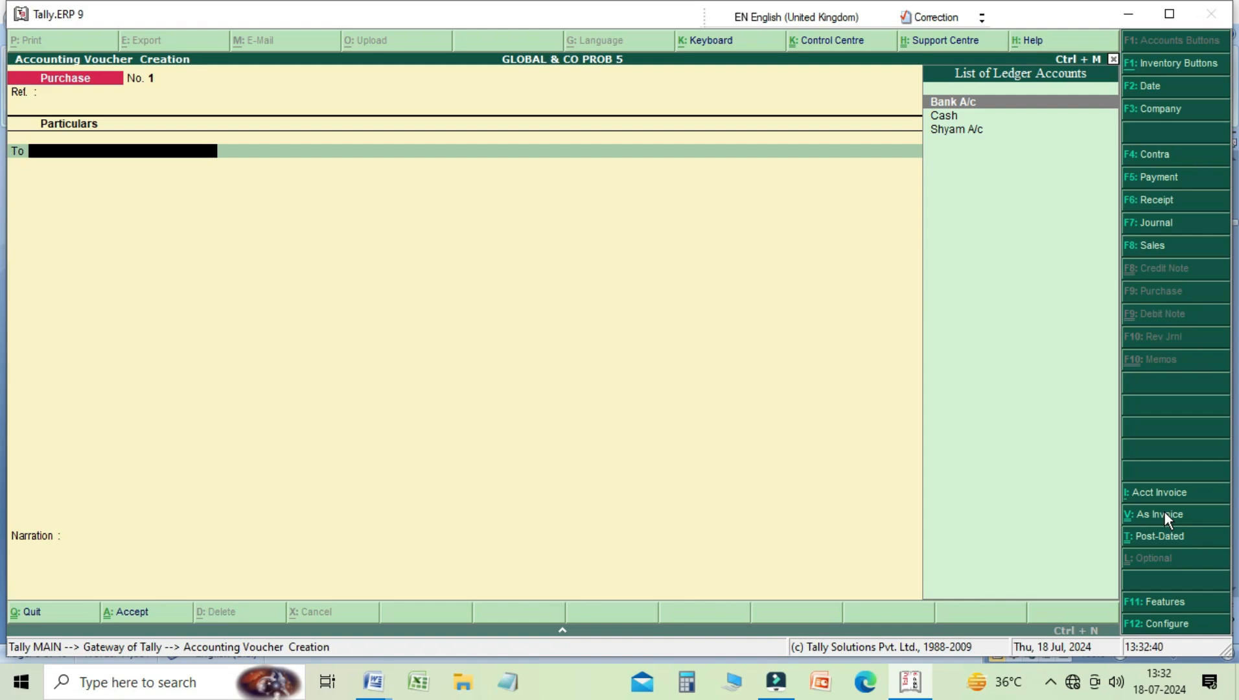
key("Down")
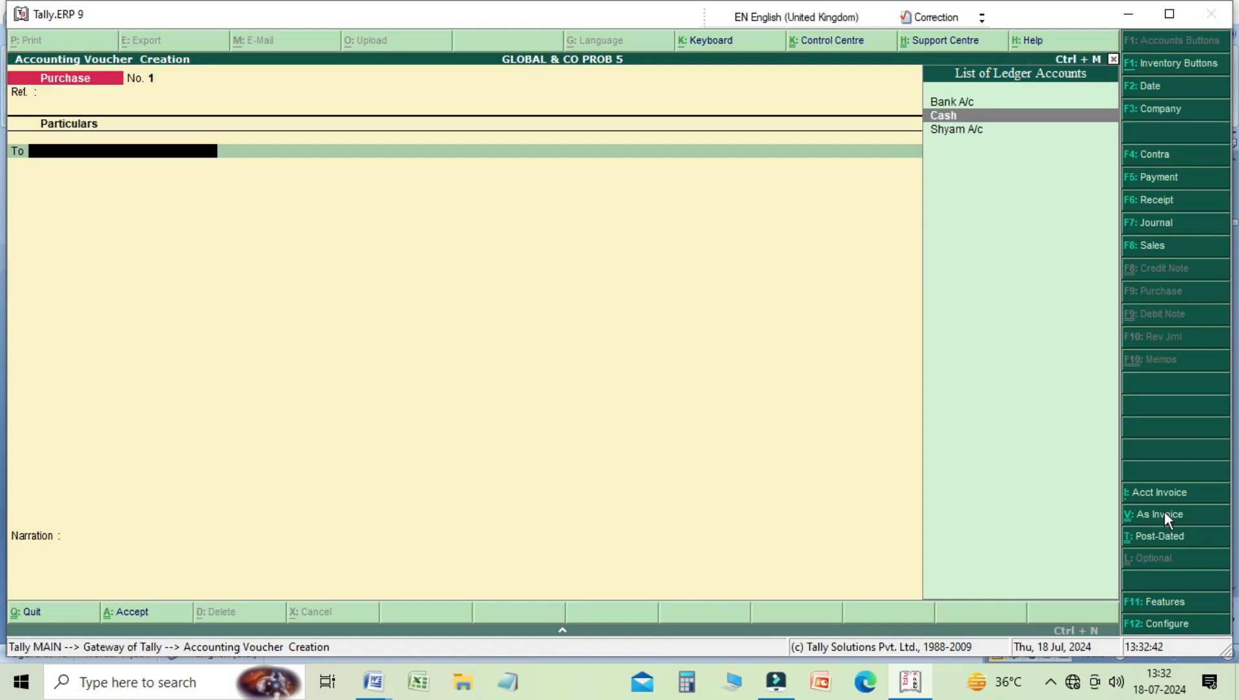
key("Return")
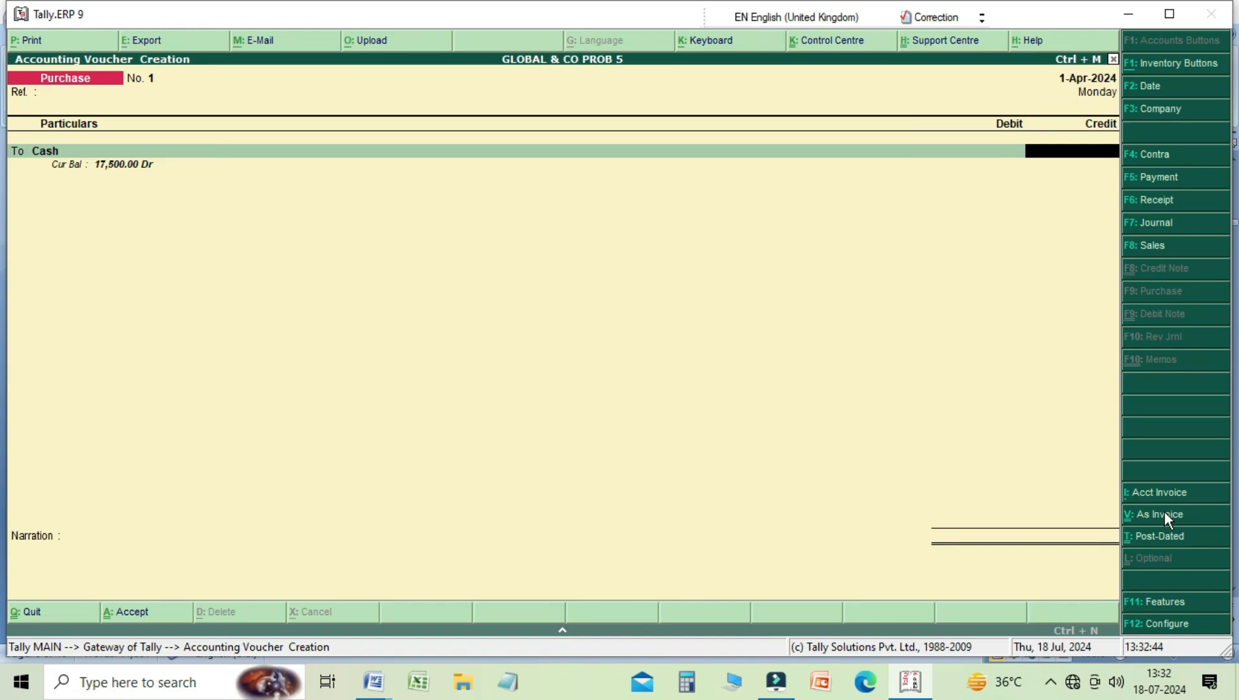
type("2500")
key("Return")
key("Return")
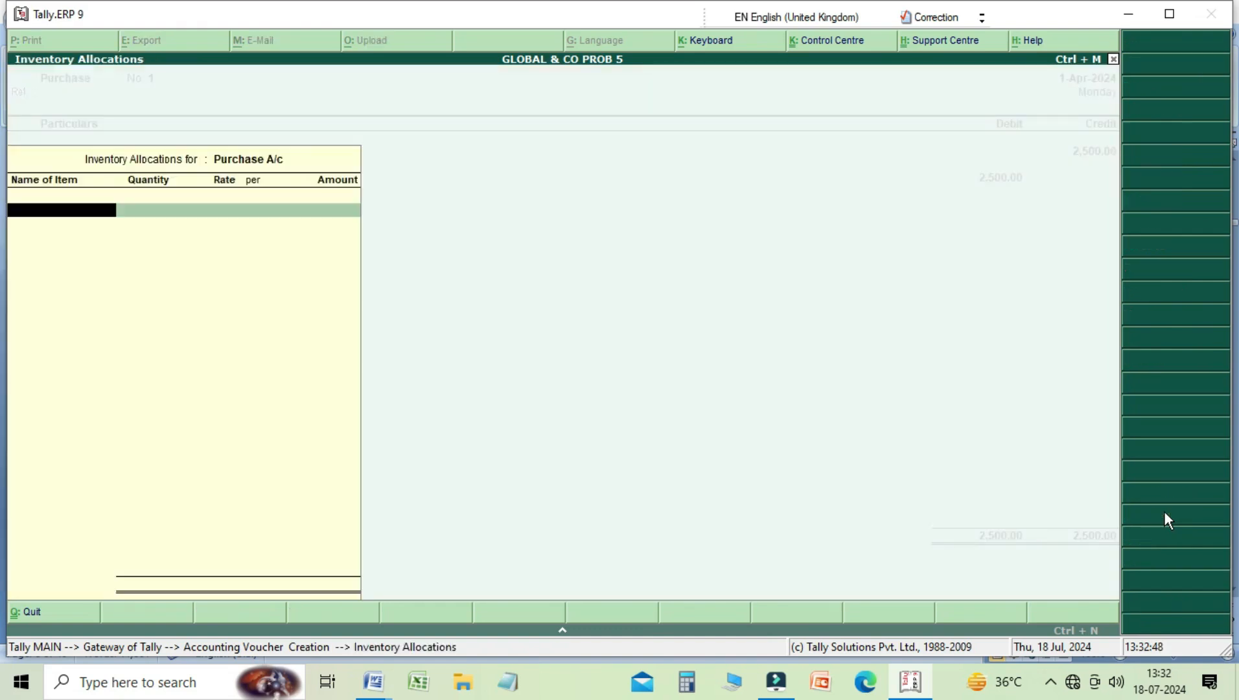
key("Return")
key("Return")
Add the narration "being purchase goods for cash" to the purchase voucher and save it
type("being")
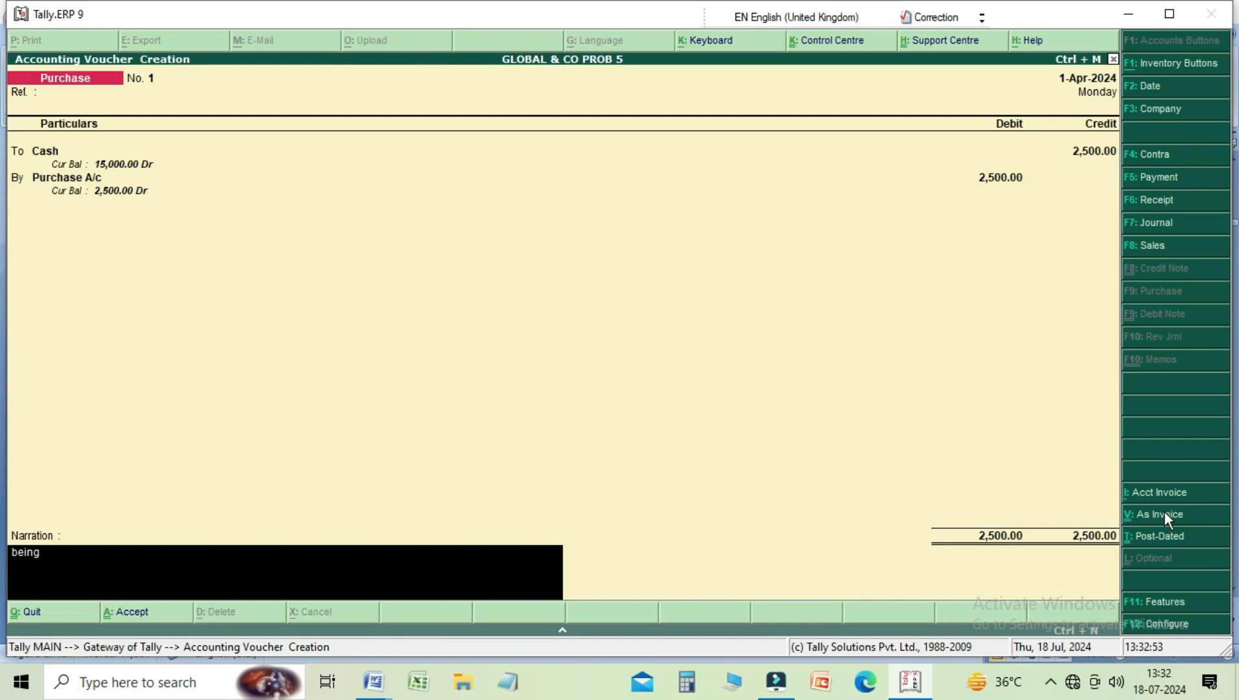
type(" purchase")
type("goods for cash.")
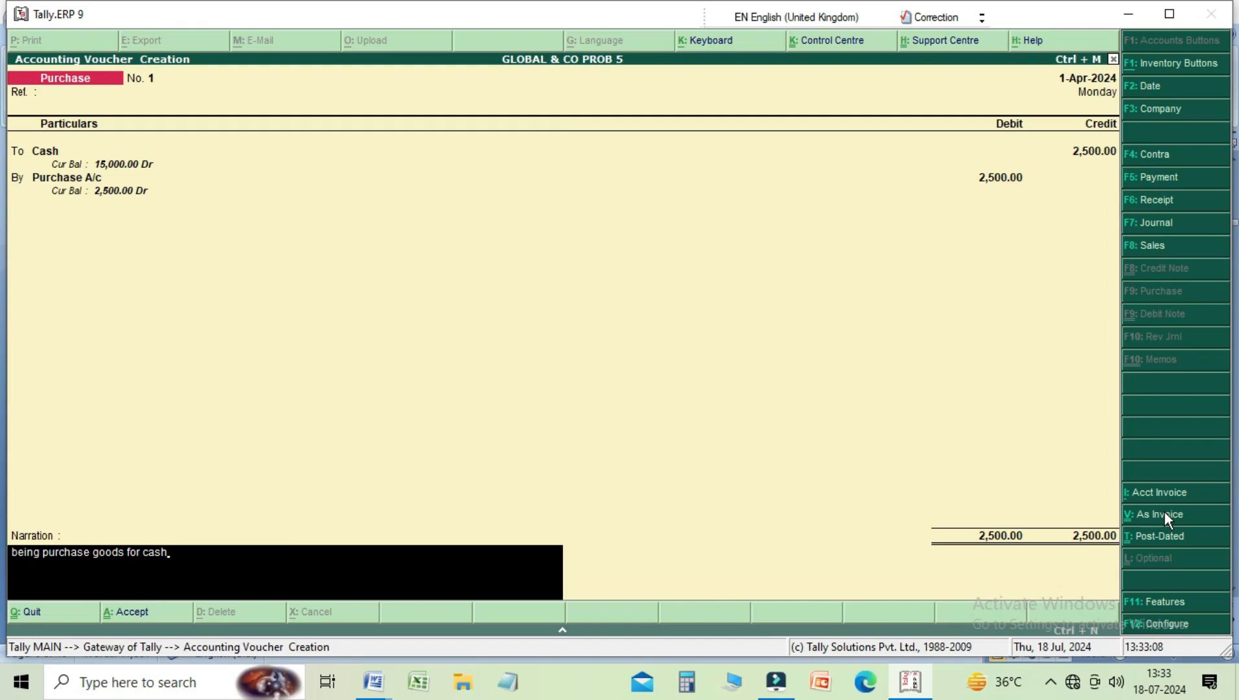
key("Return")
key("Return")
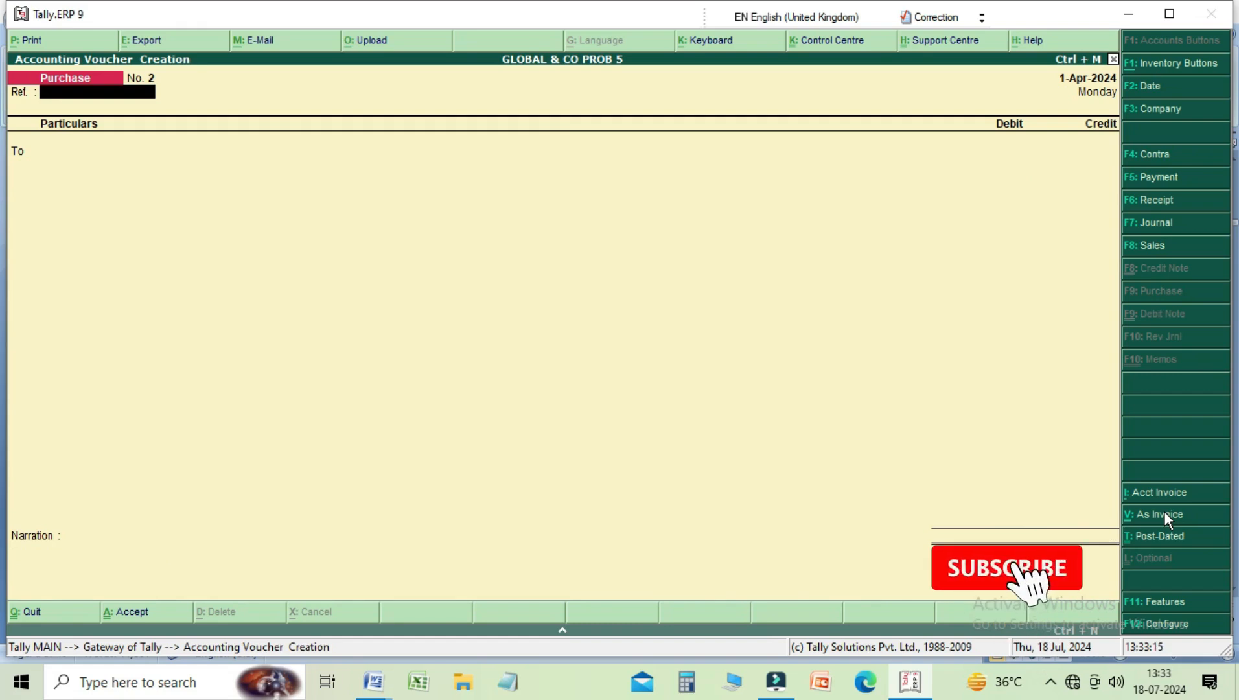
Start a sales entry in voucher mode with a blank reference and choose Cash as the debit ledger
left_click(1146, 246)
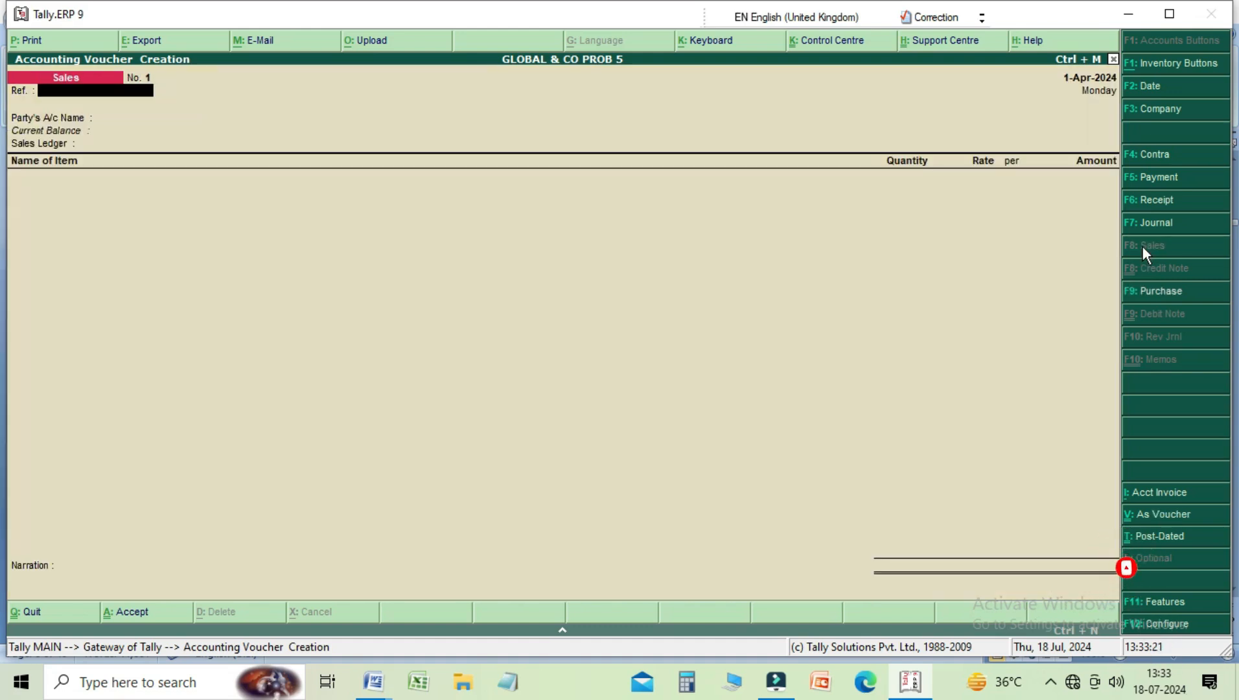
left_click(1169, 515)
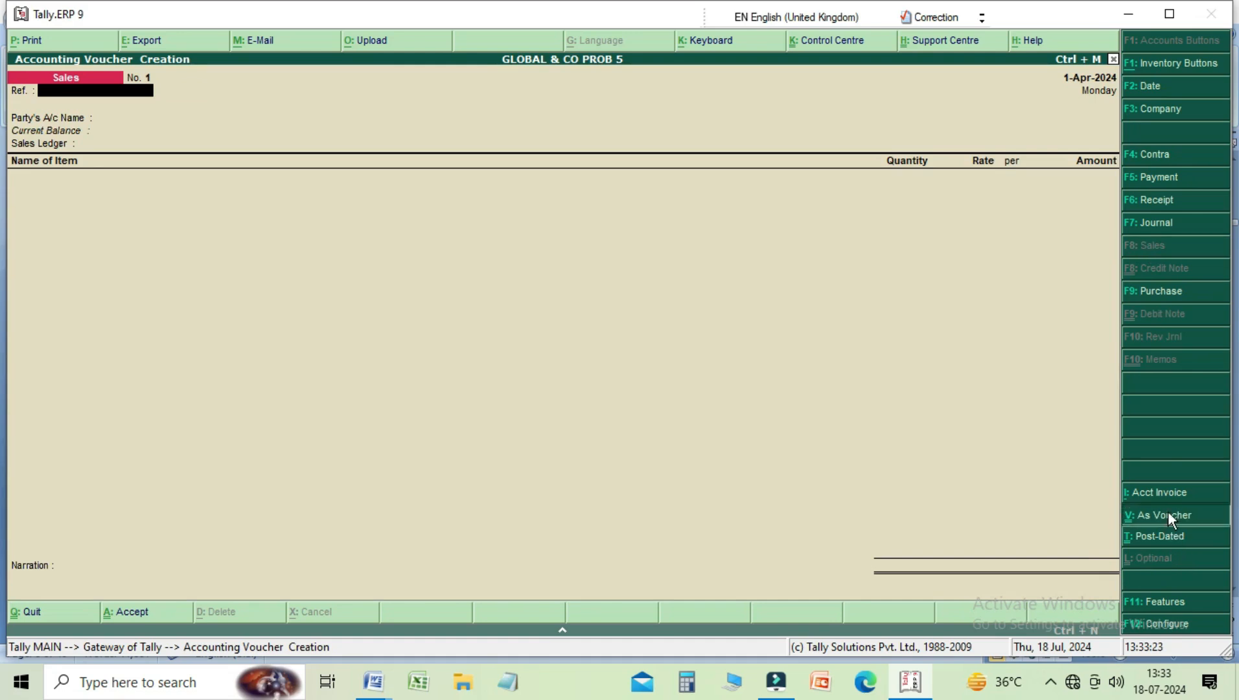
key("Return")
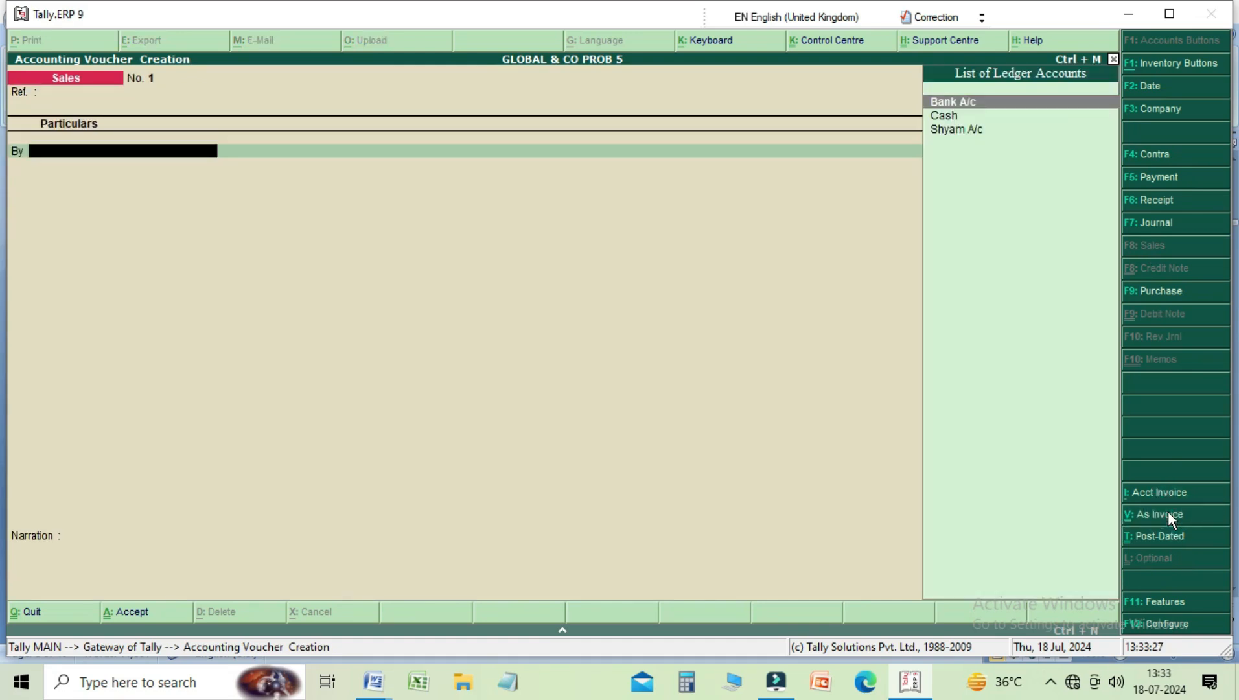
key("Down")
key("Return")
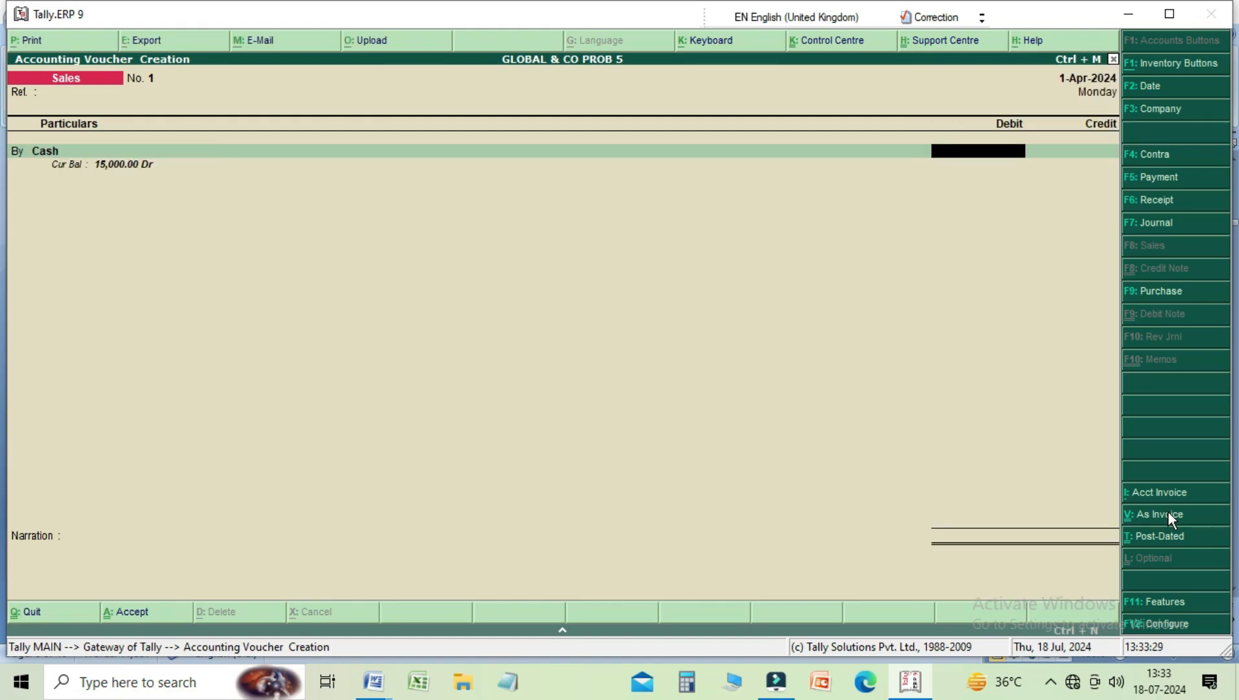
Debit Cash with 5,500 and credit Sale A/c with the same amount, leaving the inventory allocations blank
type("5000")
key("BackSpace")
key("BackSpace")
key("BackSpace")
type("500")
key("Return")
key("Return")
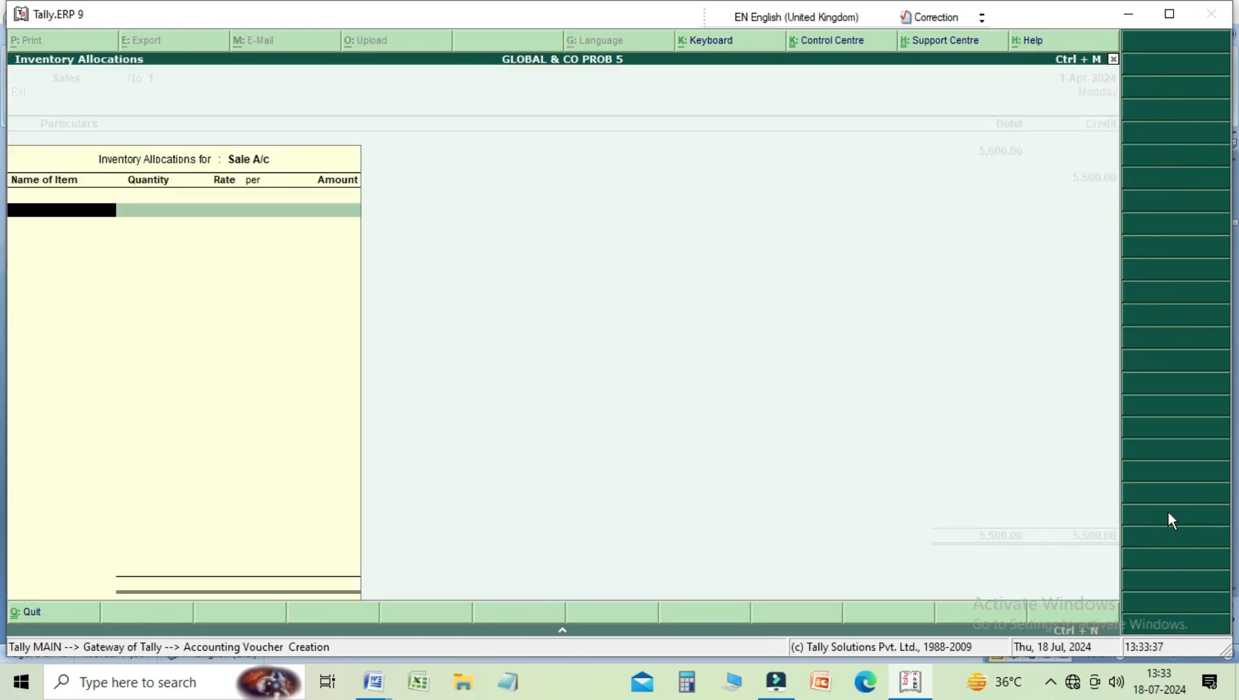
key("Return")
key("Return")
Add the narration "being goods sold for cash" to the sales voucher and save it
type("b")
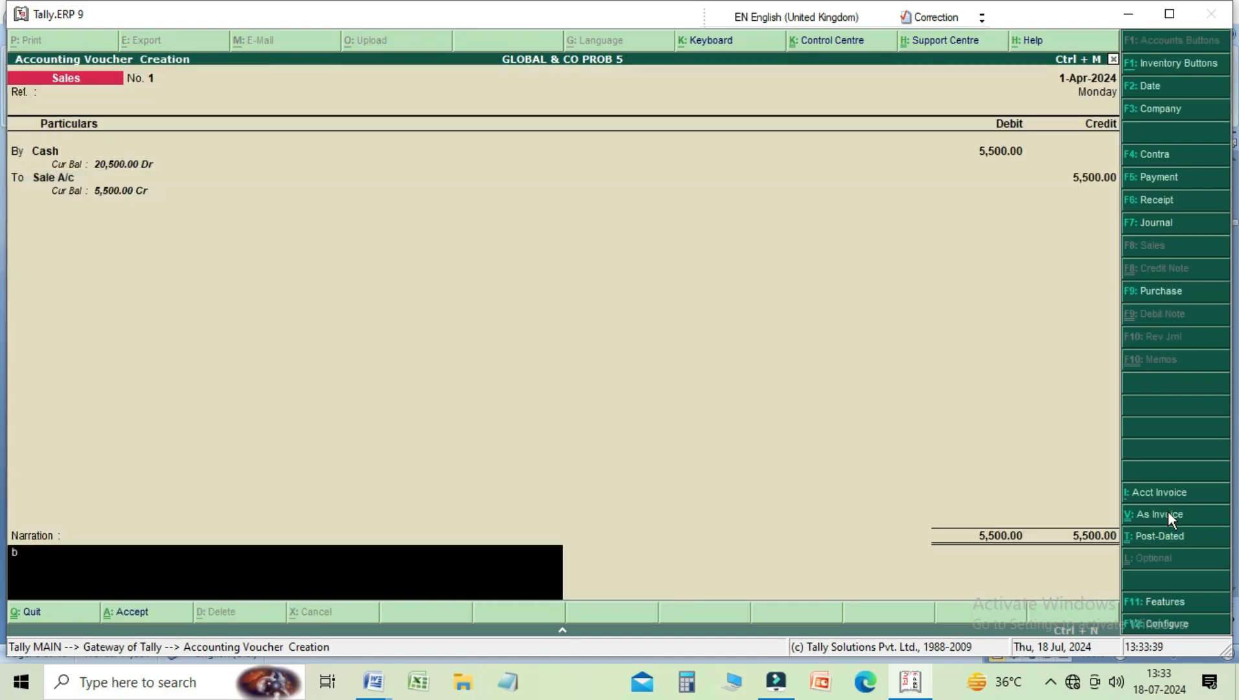
type("eibg")
key("BackSpace")
key("BackSpace")
type("ng")
type("ggods")
key("BackSpace")
key("BackSpace")
key("BackSpace")
key("BackSpace")
type("oods sold for cash.")
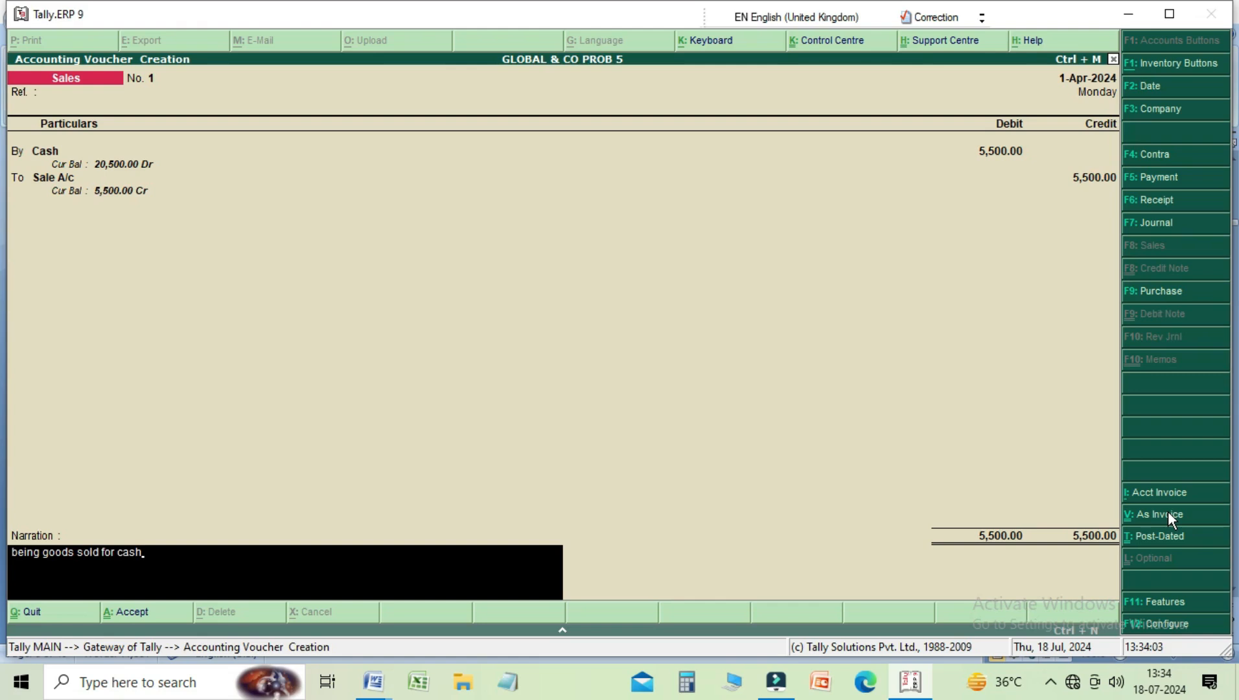
key("Return")
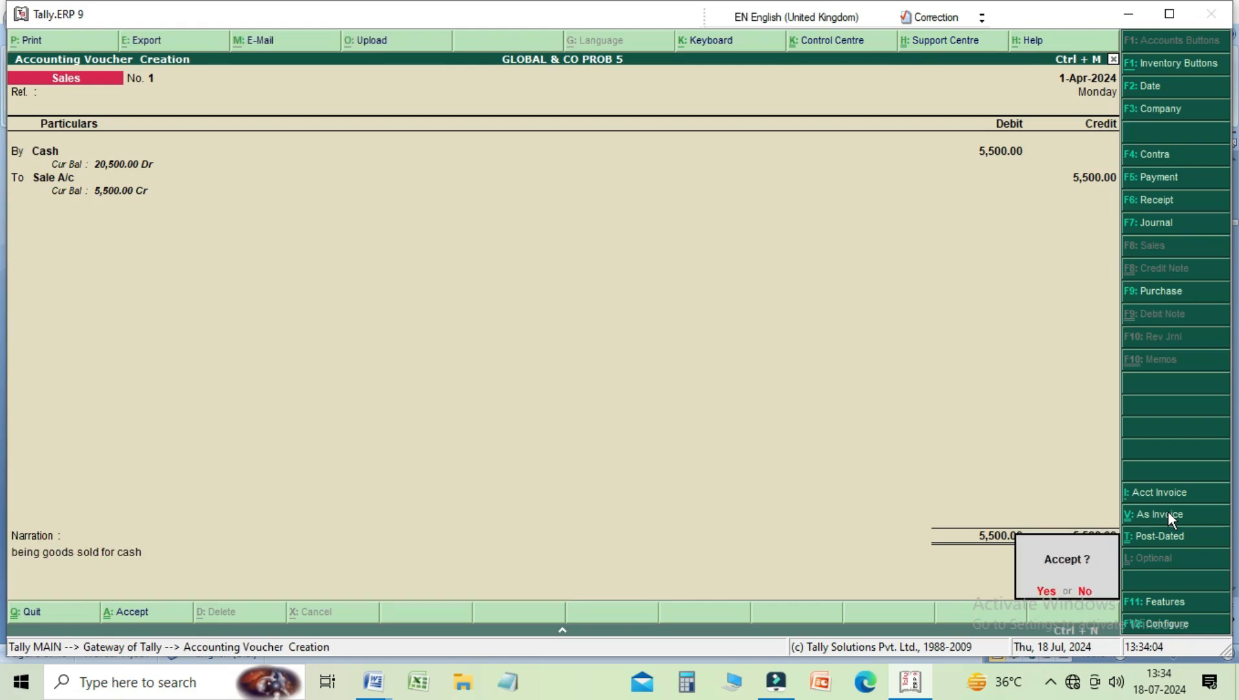
key("Return")
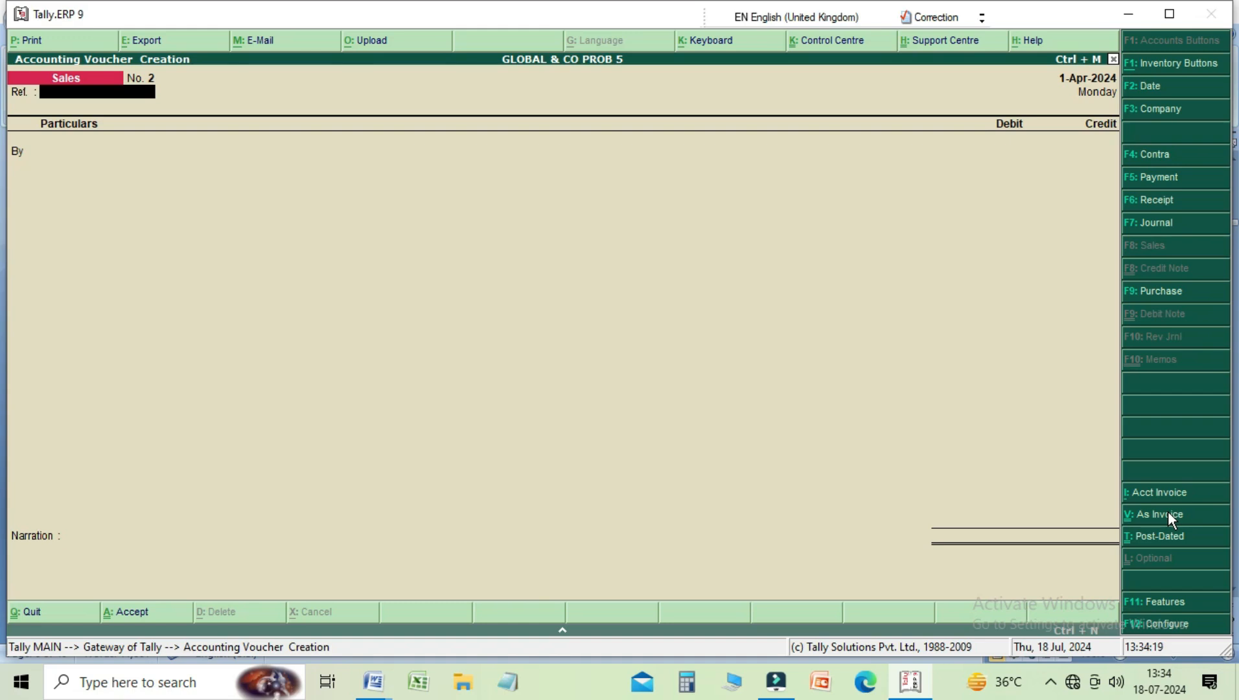
Start a payment voucher debiting Wages A/c with 1,200
key("F5")
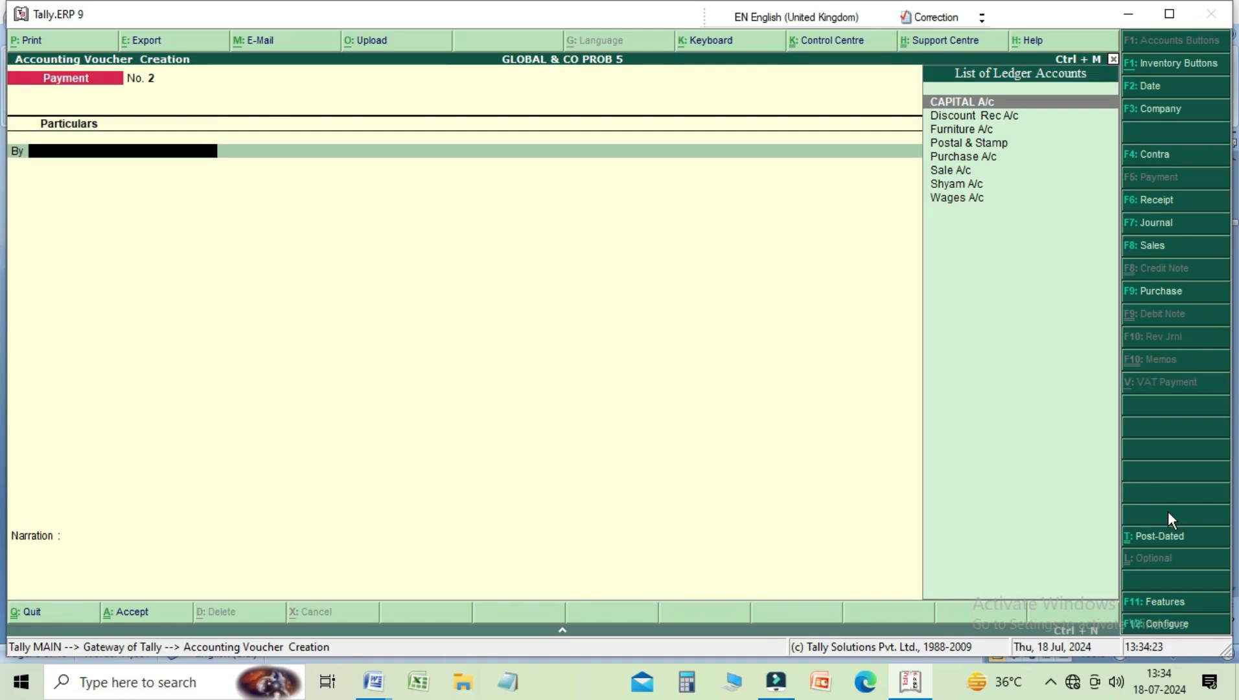
key("Down")
key("Down")
key("Down")
key("Down")
key("Down")
key("Down")
key("Down")
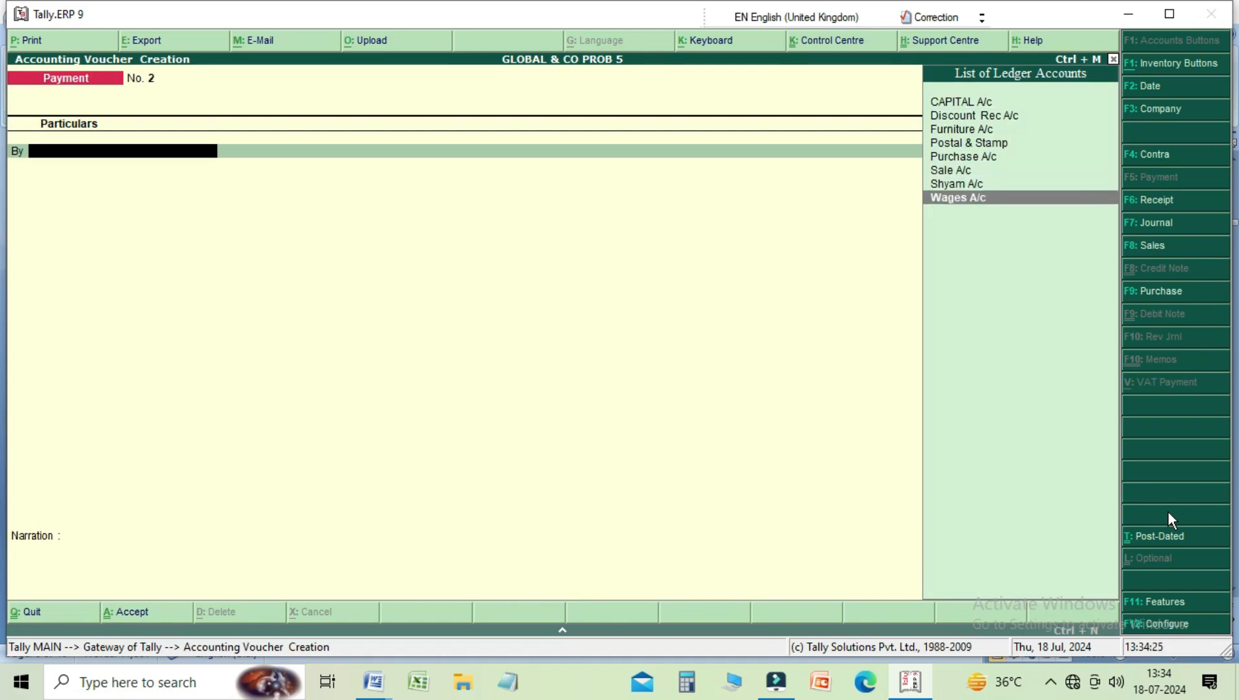
key("Return")
type("1200")
key("Return")
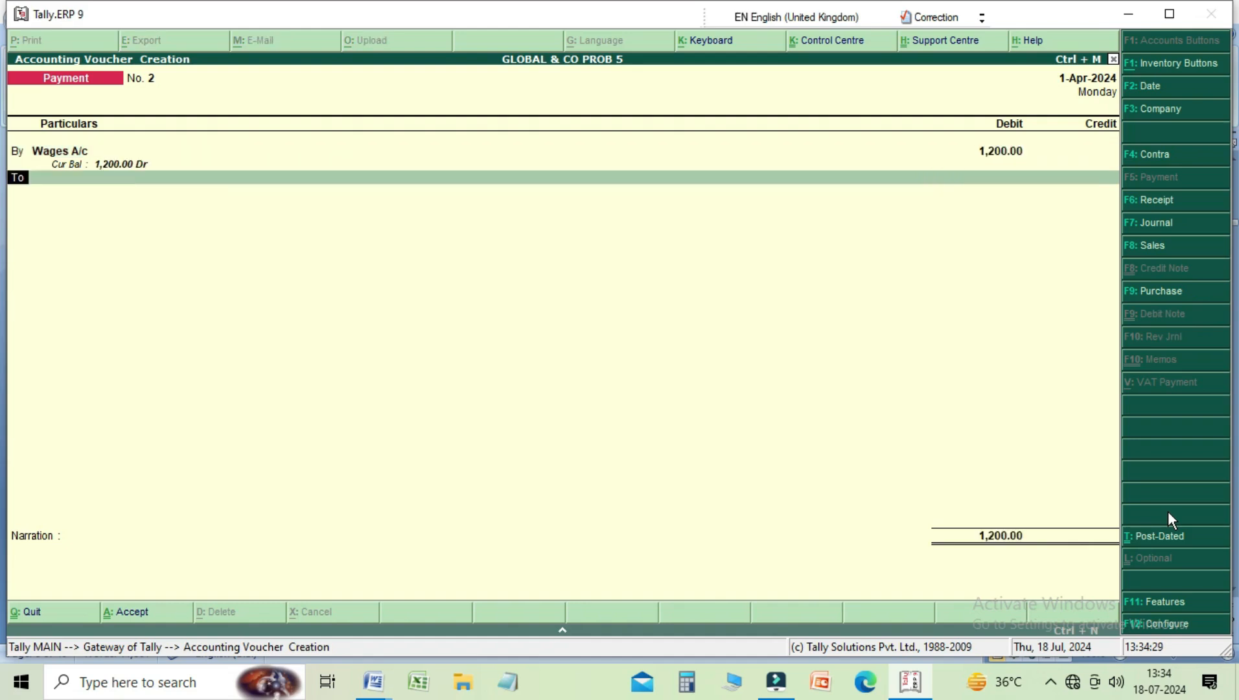
Credit Cash with 1,200 as the other side of the wages payment
key("Return")
key("Down")
key("Down")
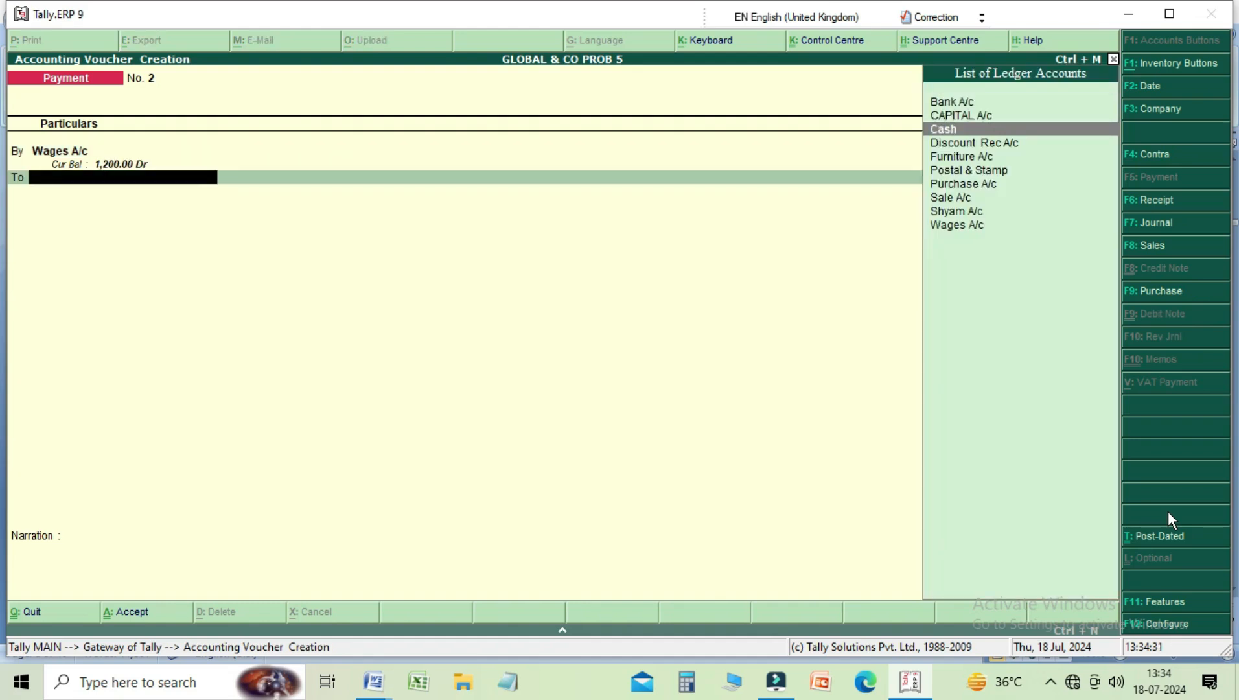
key("Return")
key("Return")
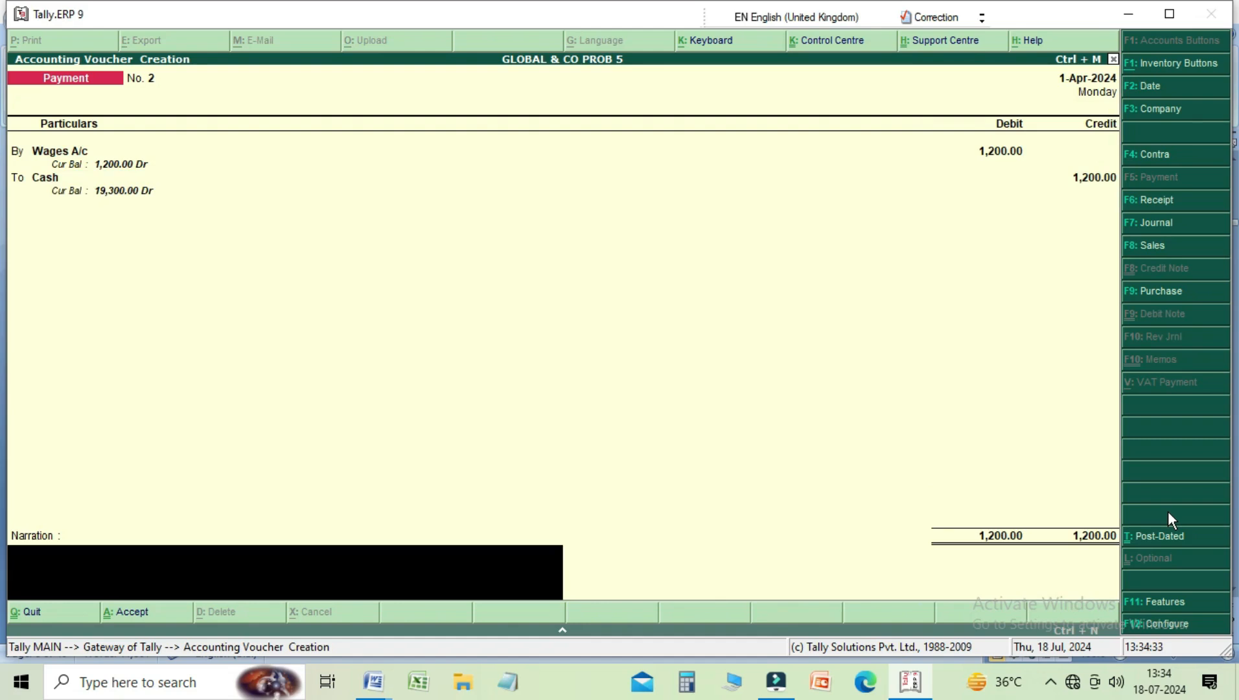
Add the narration "being wages paid" to the payment voucher and save it
type("being wages paid")
key("Return")
key("Return")
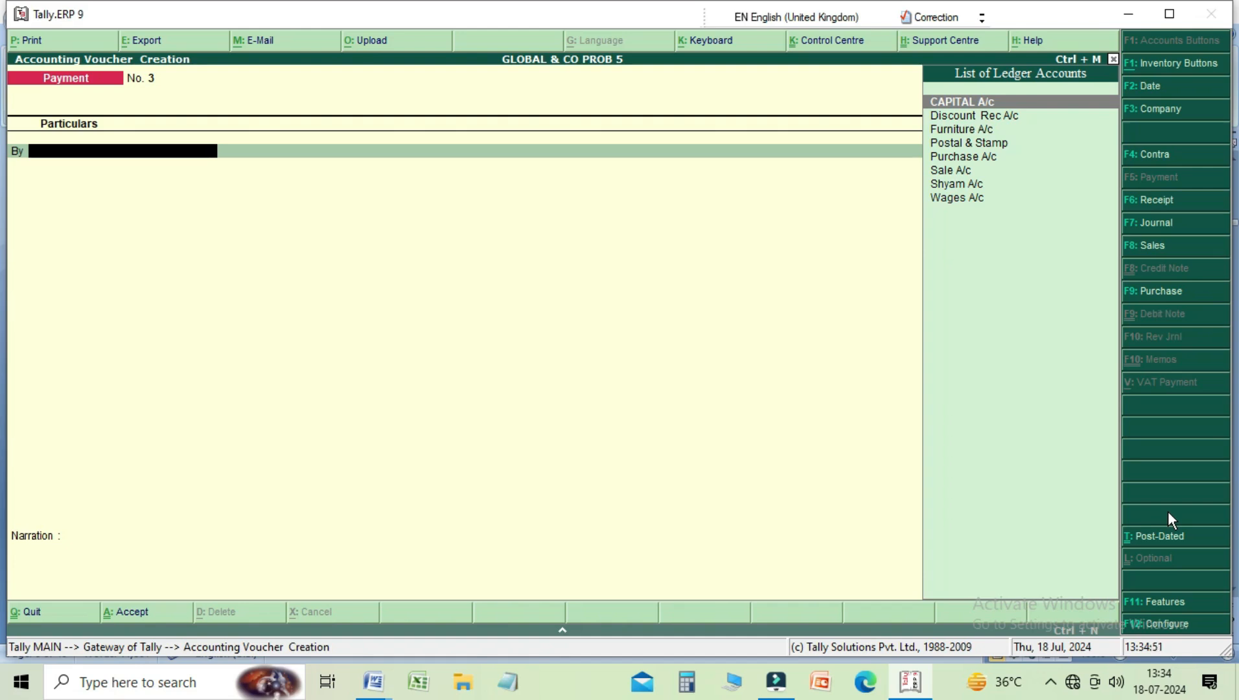
Start a purchase entry in voucher mode crediting Cash and debiting Purchase A/c with 1,800, leaving the reference and inventory allocations blank
key("F9")
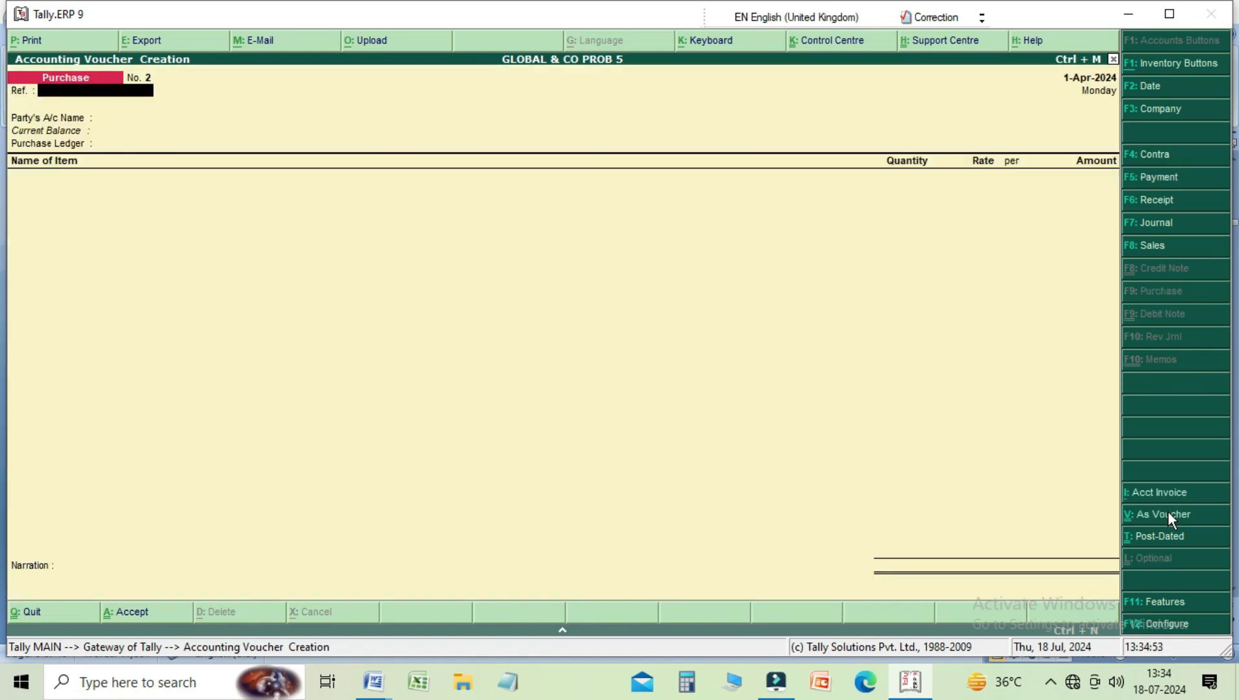
left_click(1170, 518)
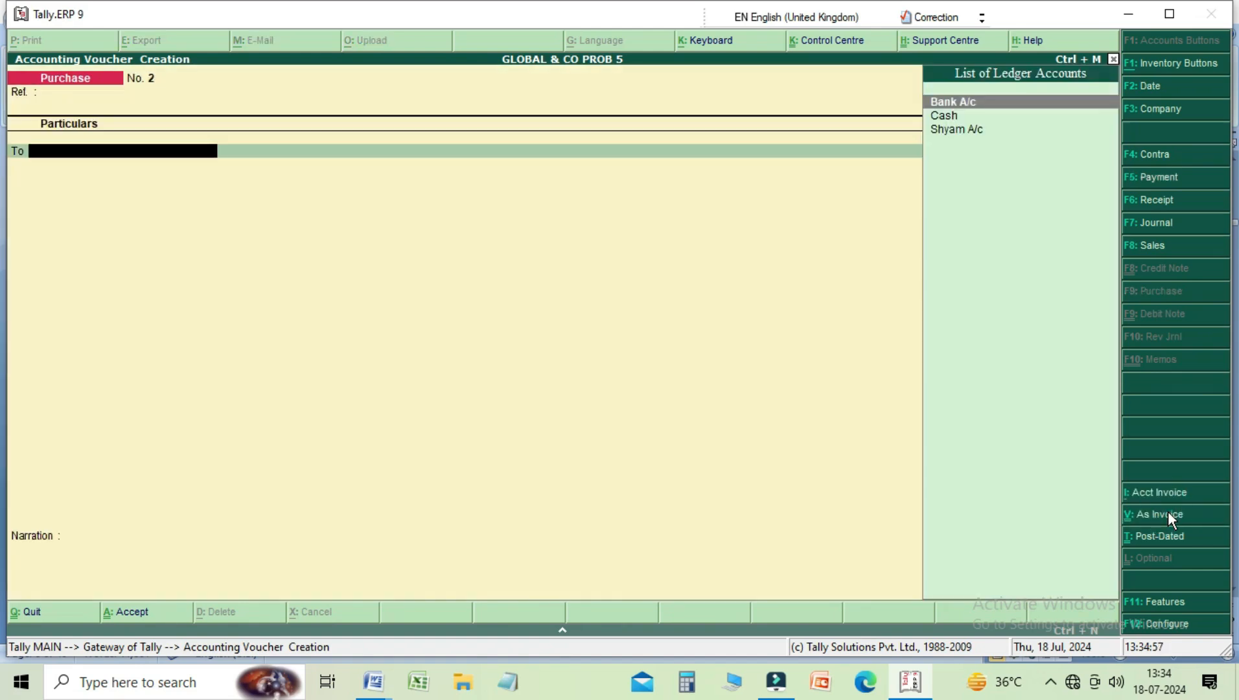
key("Down")
key("Down")
key("Up")
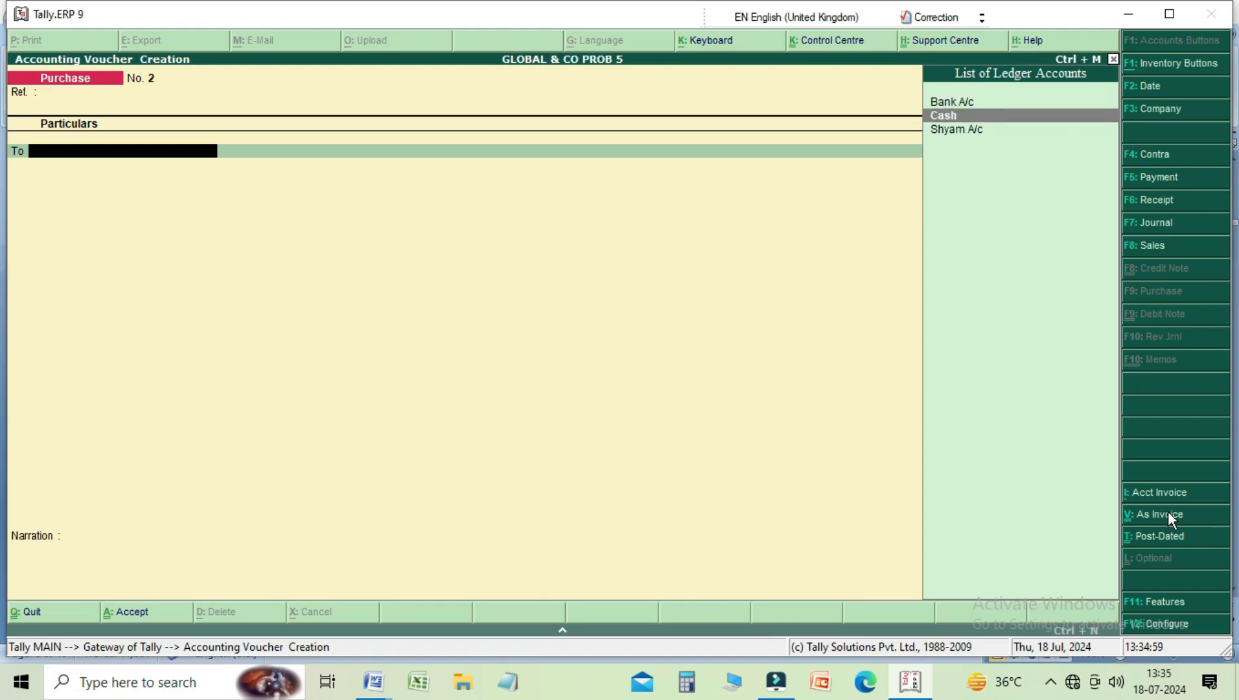
key("Return")
type("1800")
key("Return")
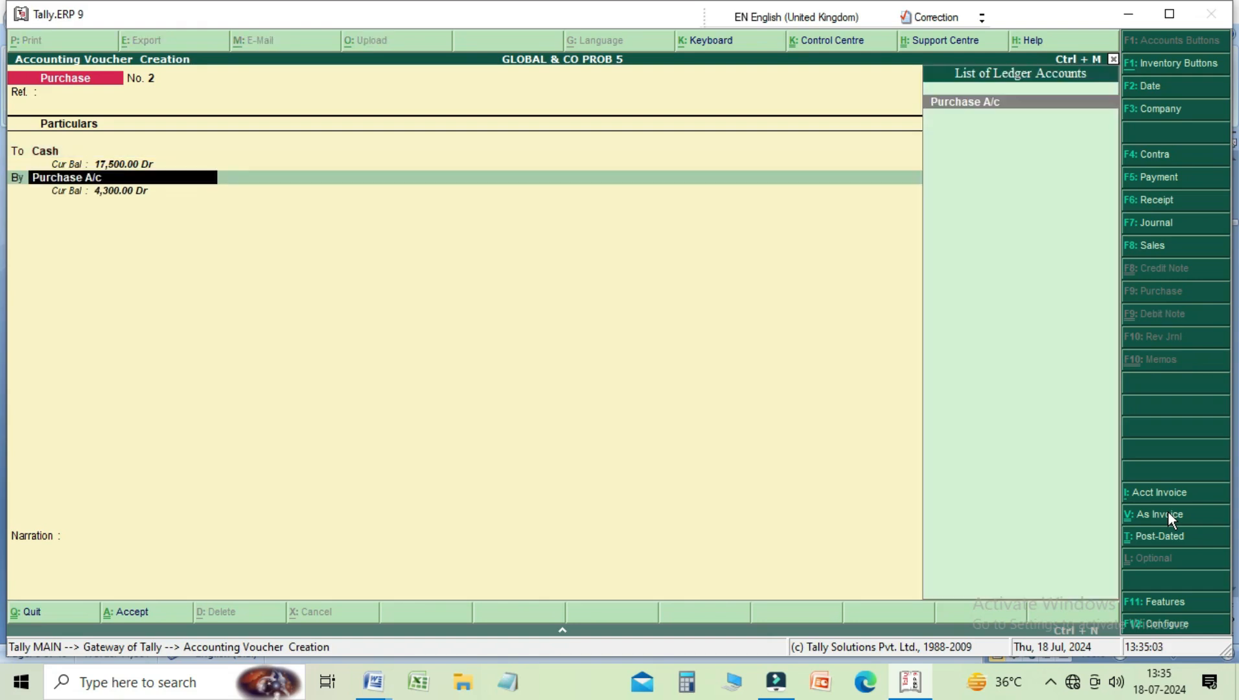
key("Return")
key("Return")
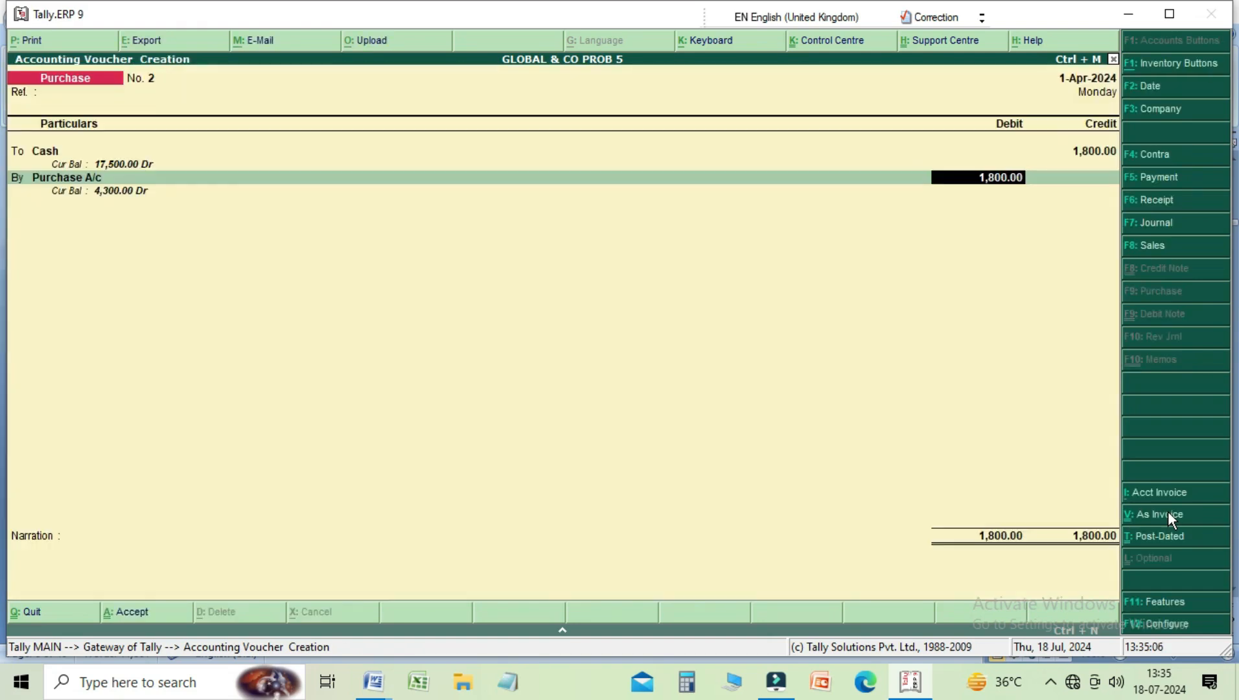
key("Return")
Add the narration "being goods purchase for cash" to the purchase voucher and save it
type("being")
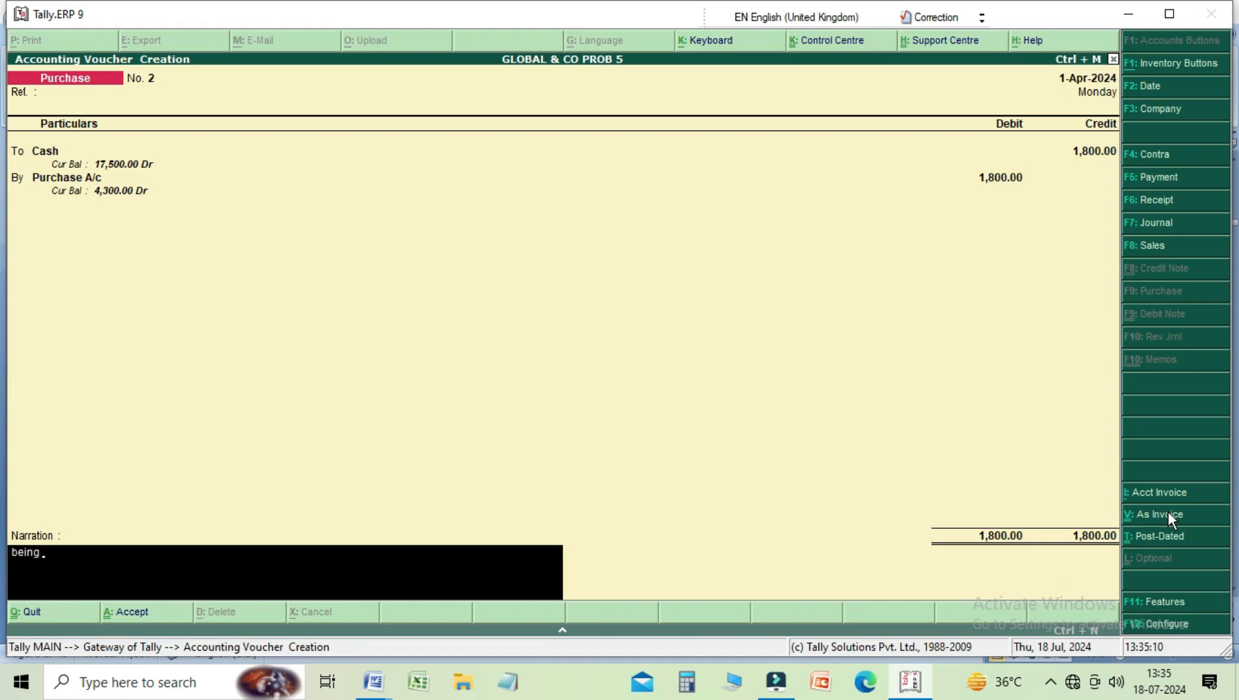
type(" goods purchase for cash")
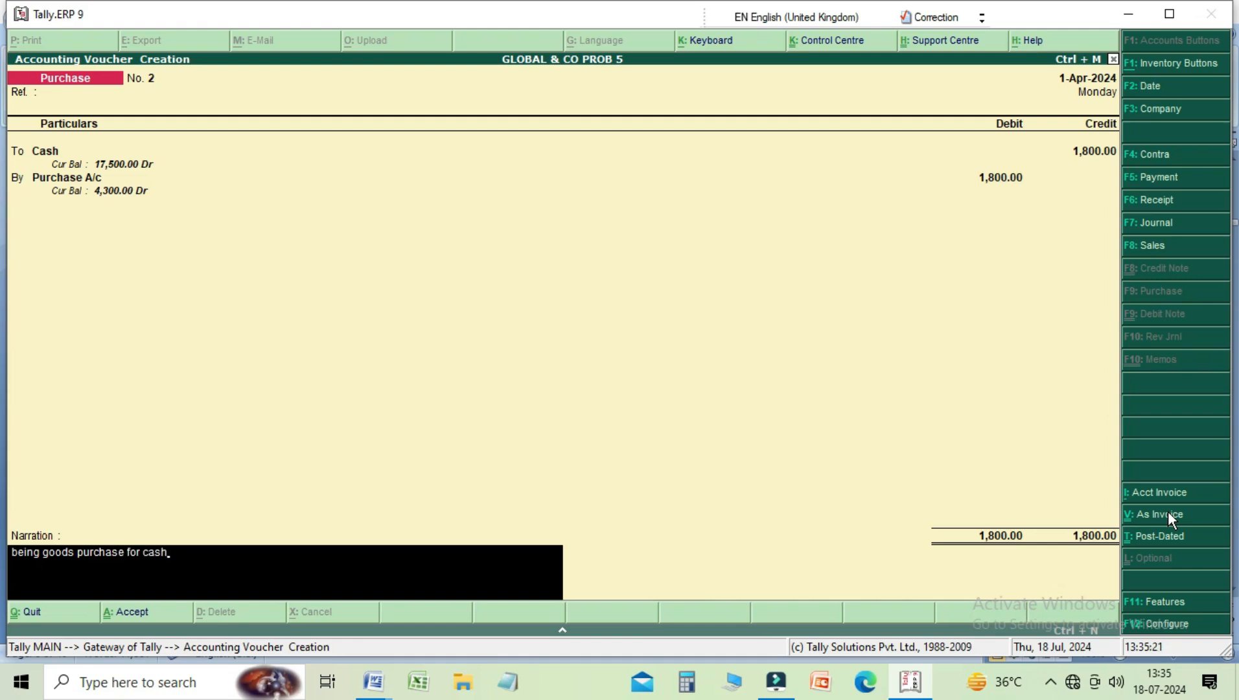
key("Return")
key("Return")
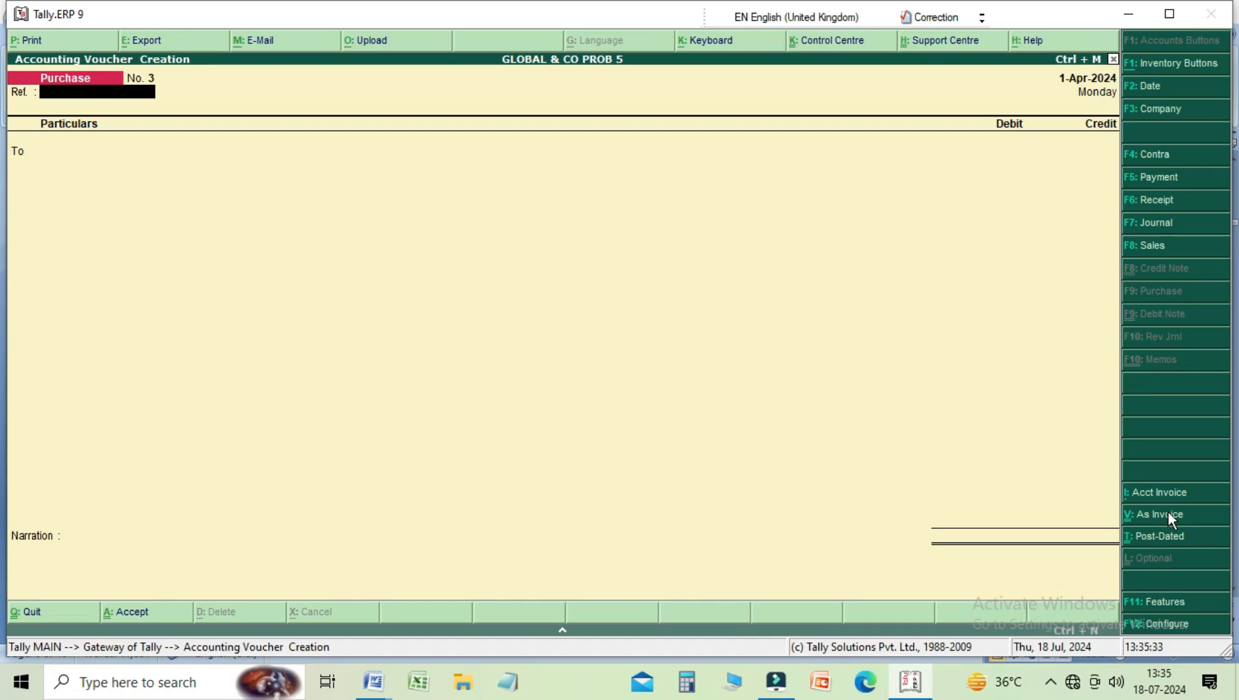
Start a sales entry in voucher mode with a blank reference, debiting the customer's personal ledger with 2,000
key("F8")
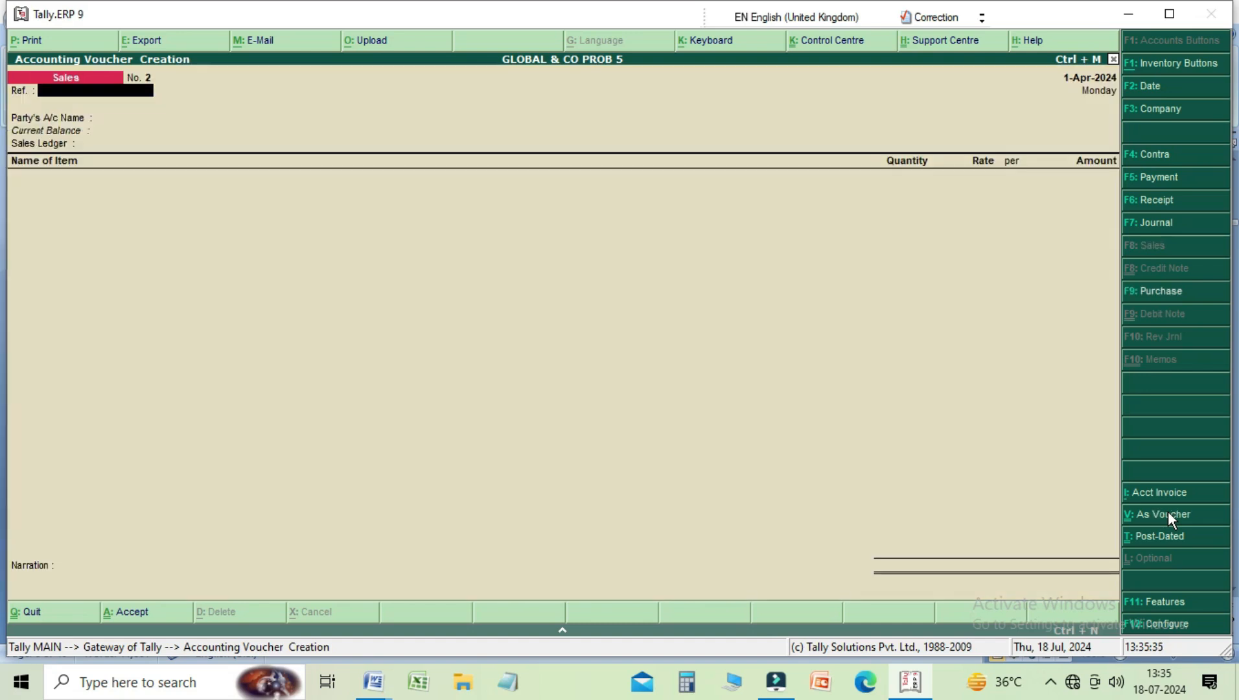
left_click(1170, 516)
key("Return")
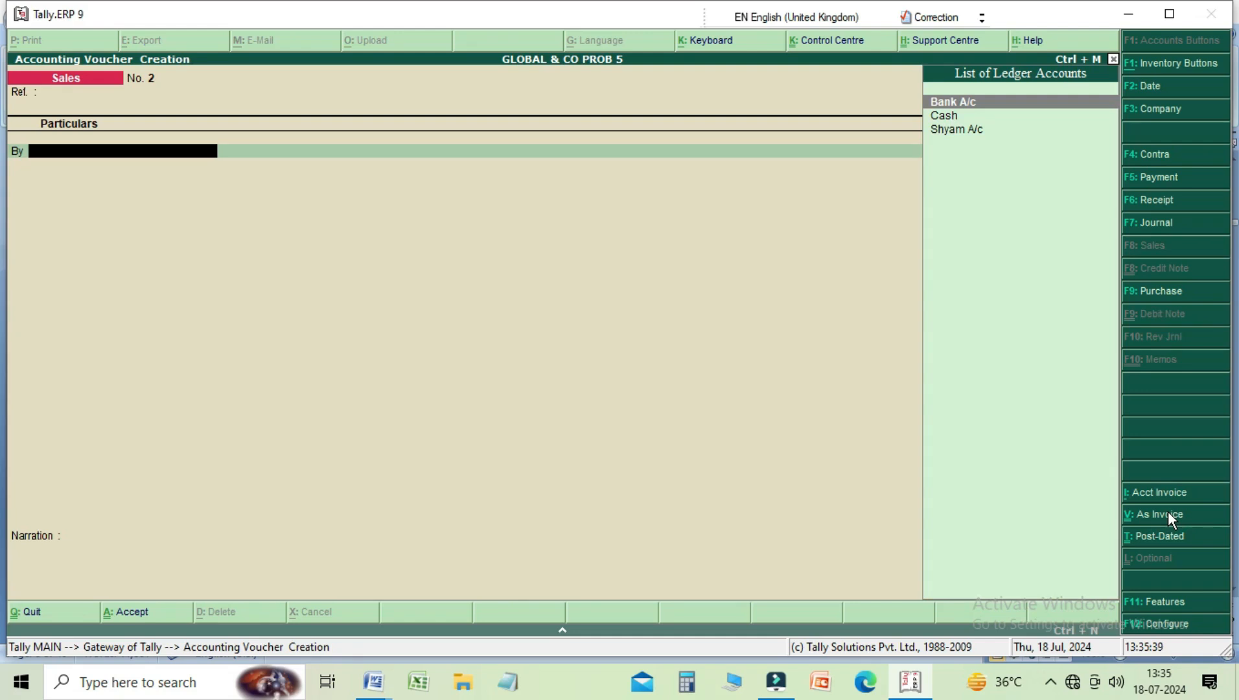
key("Down")
key("Down")
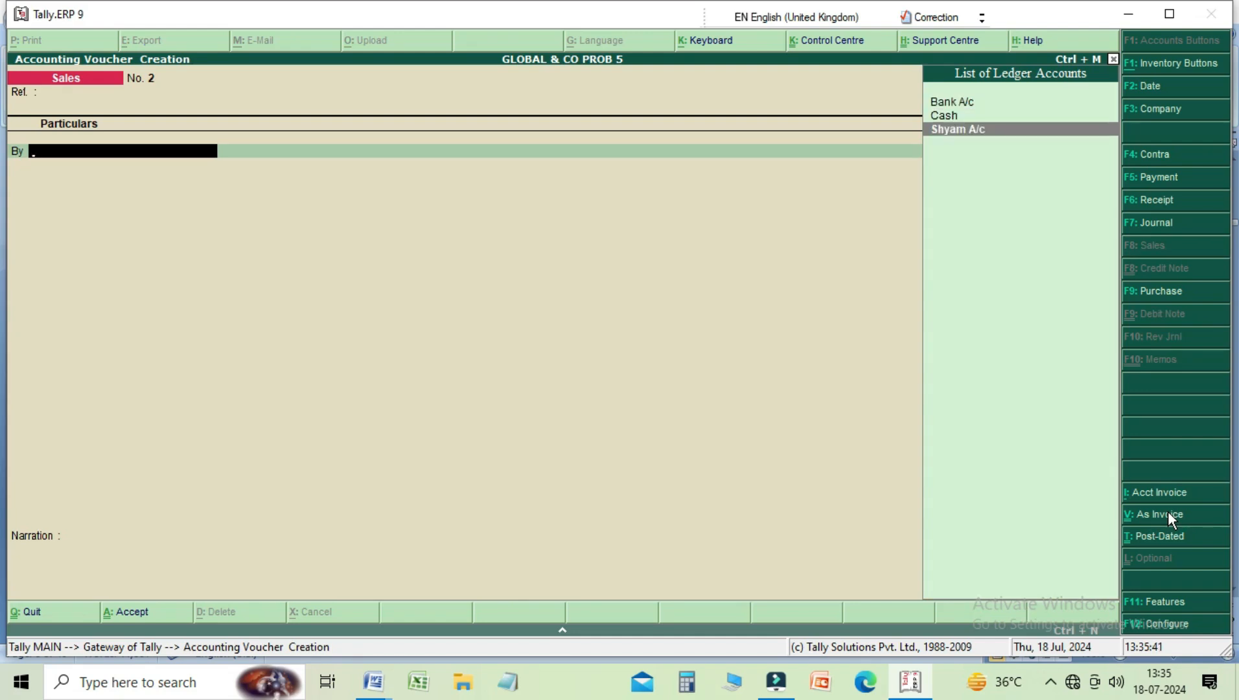
key("Return")
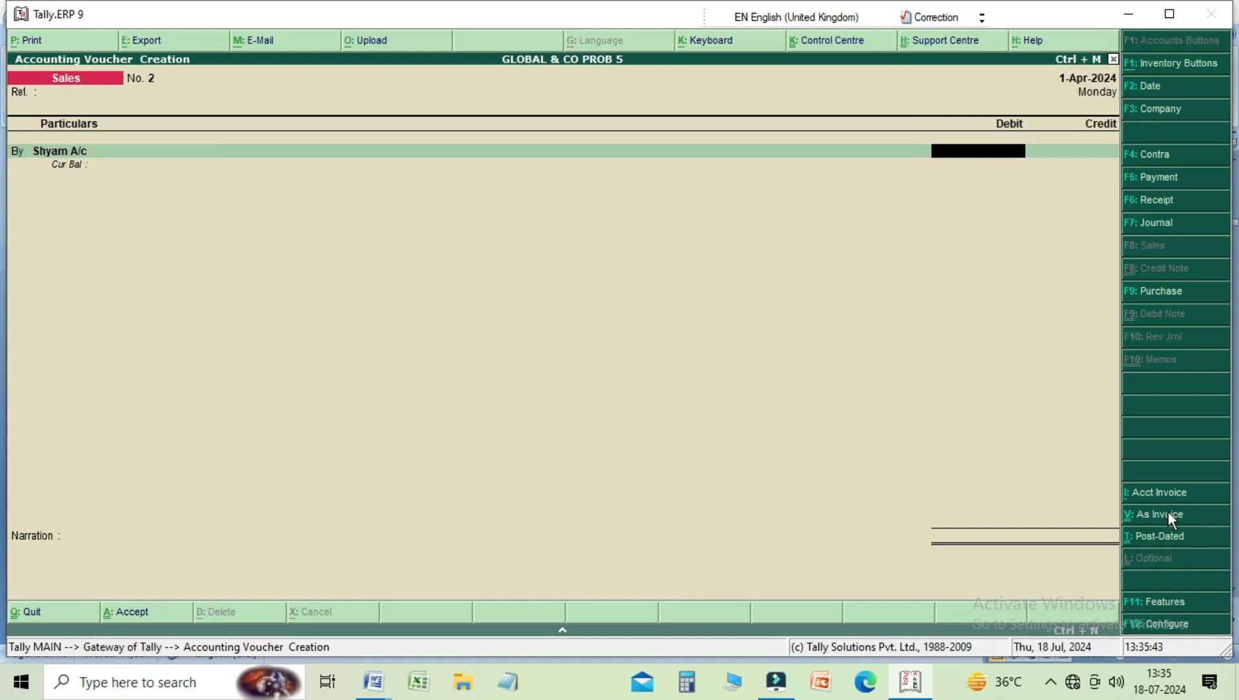
type("2000")
key("Return")
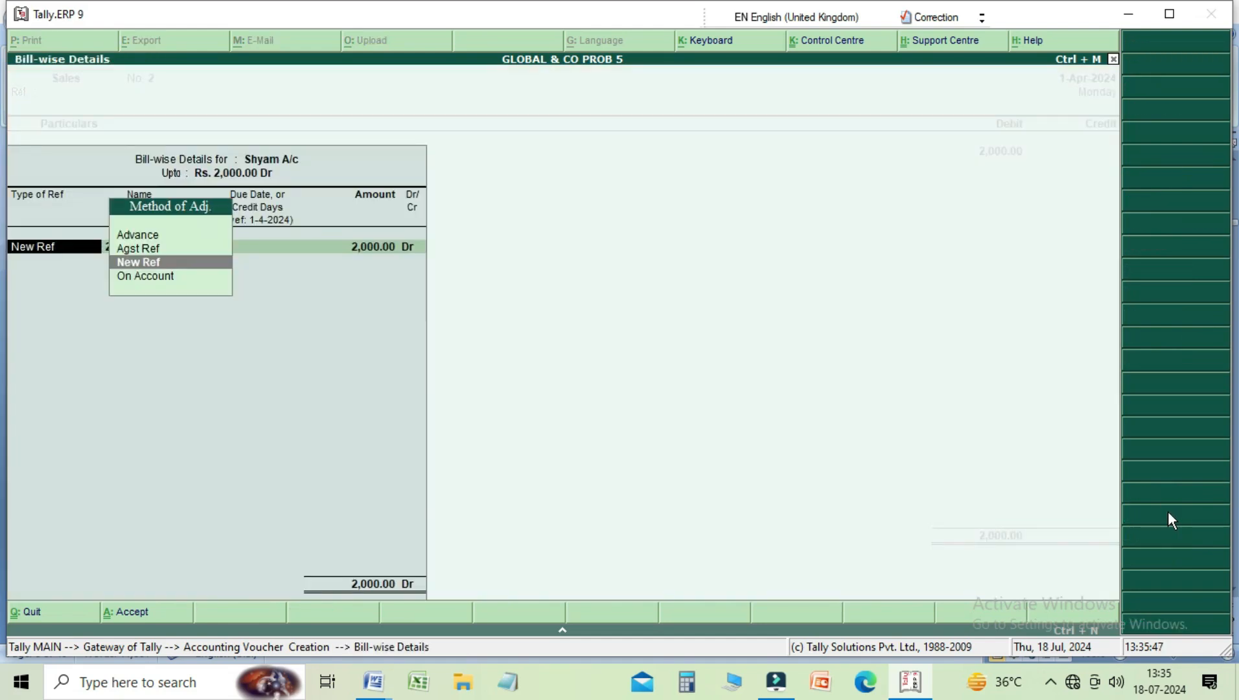
Allocate the customer's 2,000 debit as On Account and credit Sale A/c with 2,000, leaving the inventory allocations blank
key("Down")
key("Return")
key("Return")
key("Return")
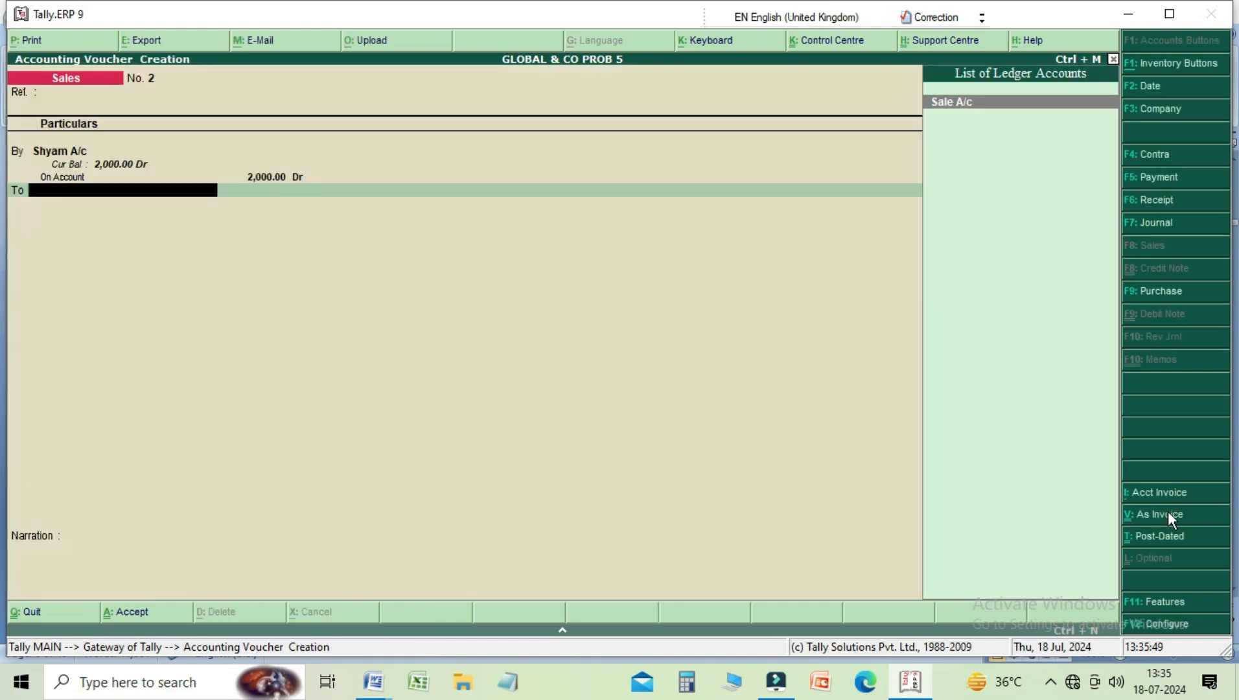
key("Return")
key("Return")
key("Return")
Add a narration describing the sale to the customer on credit to the sales voucher and save it
type("being")
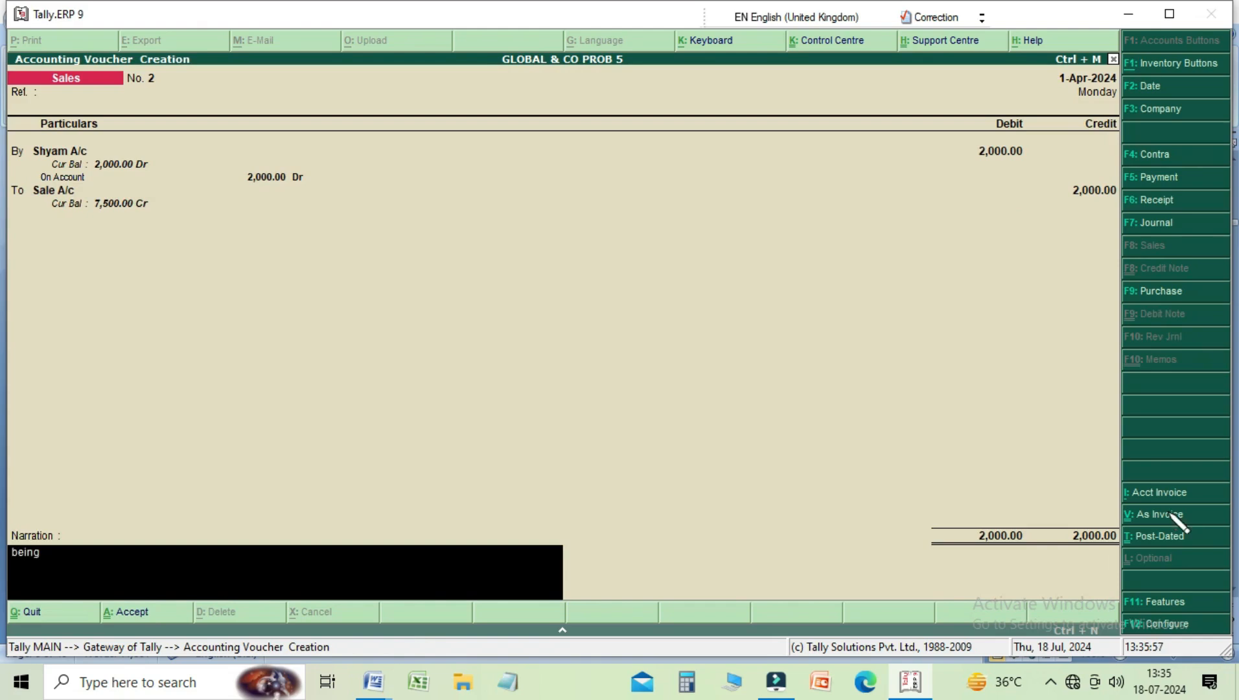
type(" sale to shyam on cr")
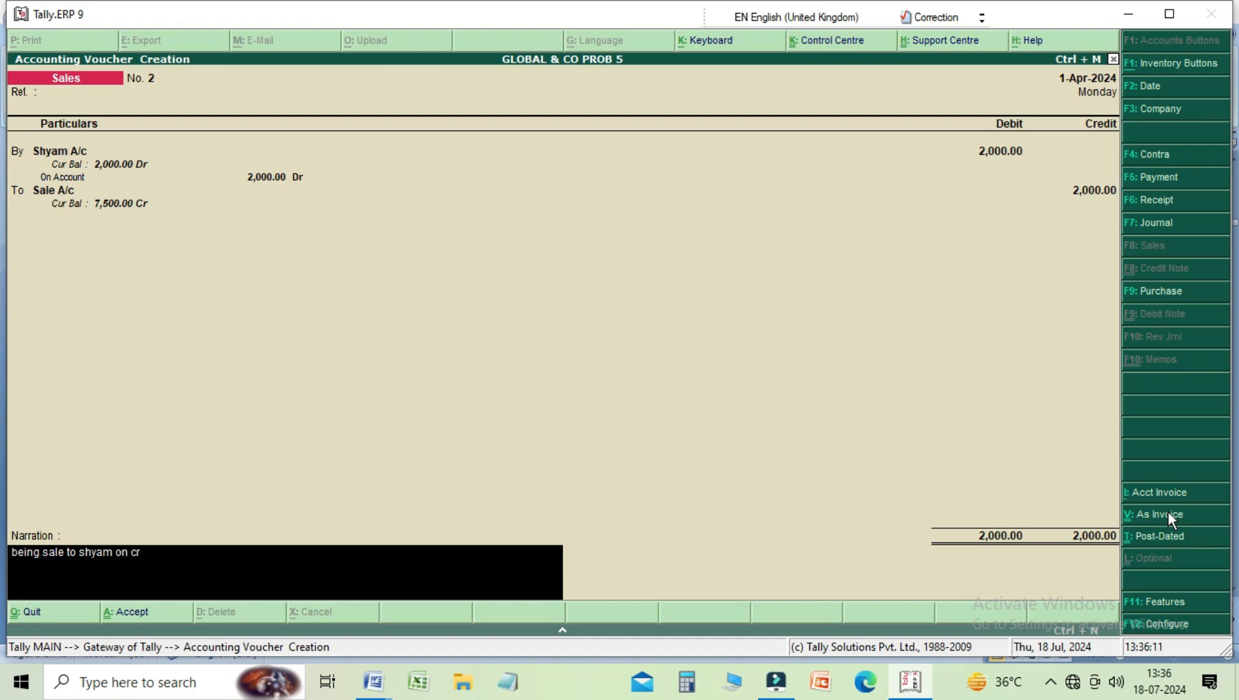
type("edit")
key("Return")
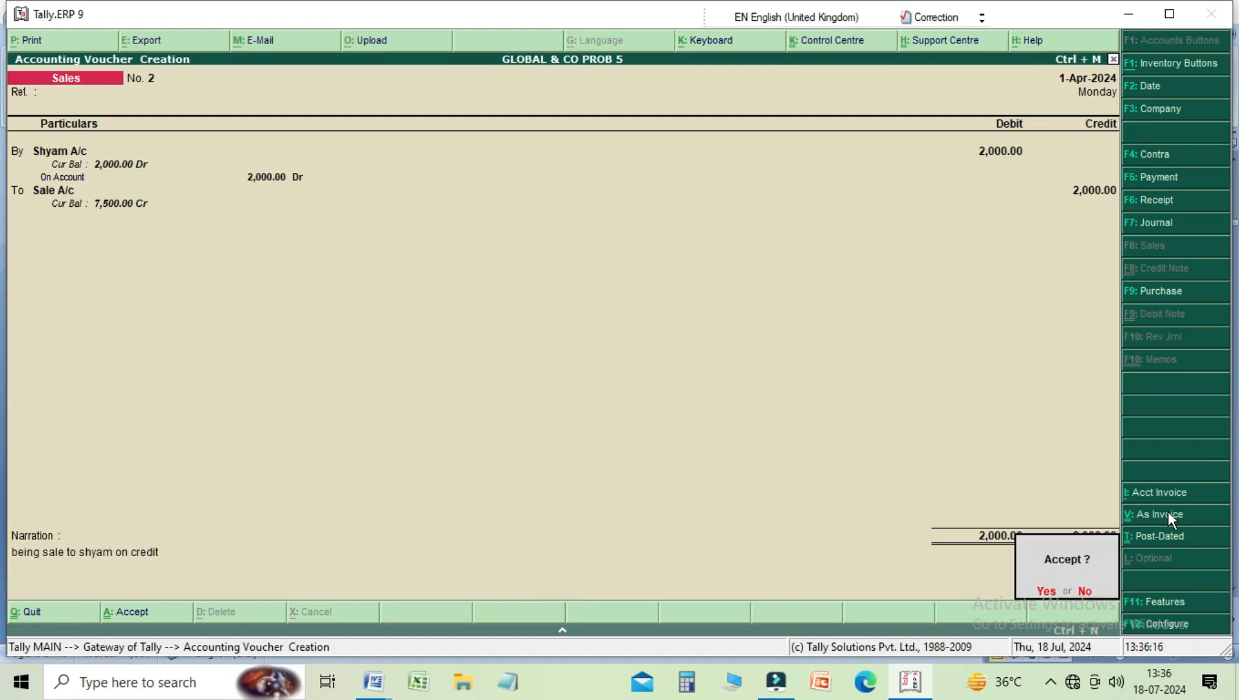
key("Return")
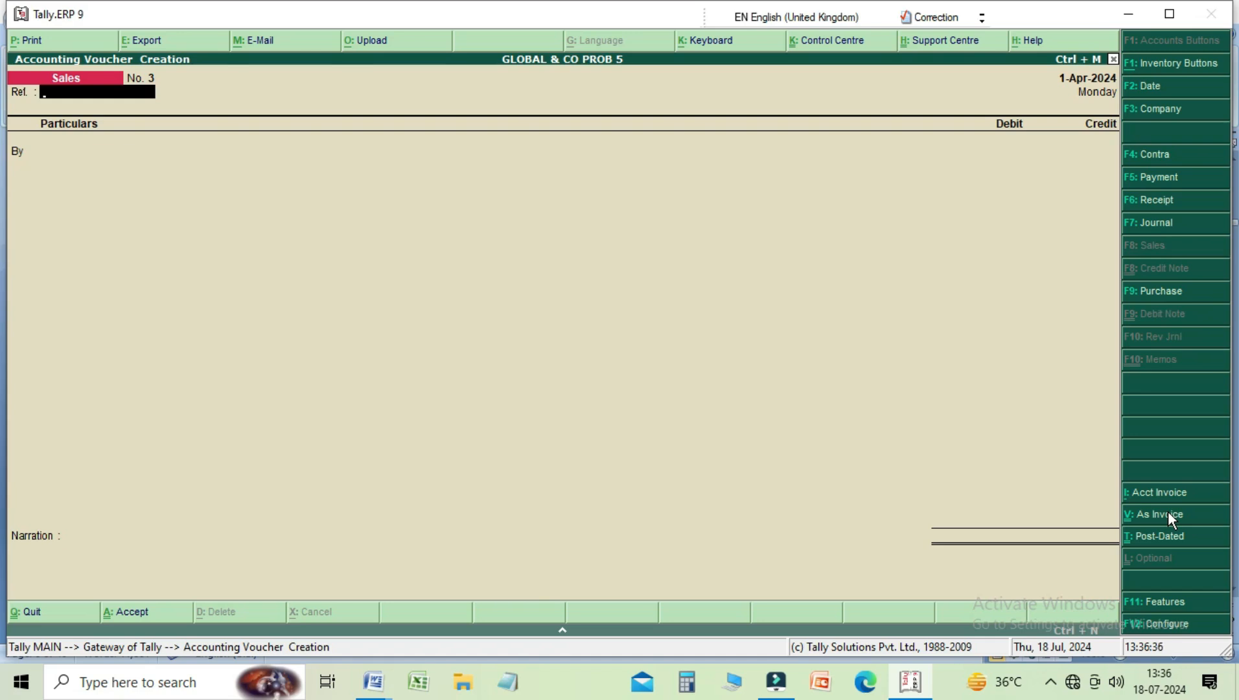
Start a payment voucher debiting the Postal & Stamp ledger with 20
key("F5")
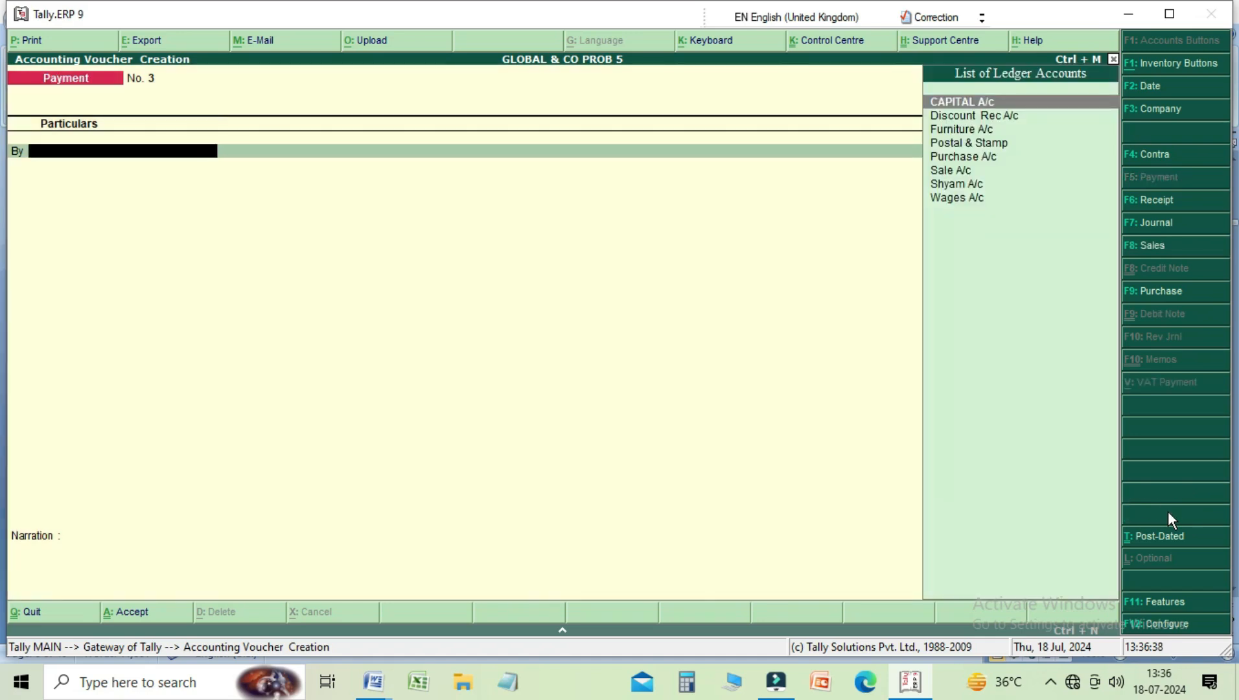
key("Down")
key("Down")
key("Down")
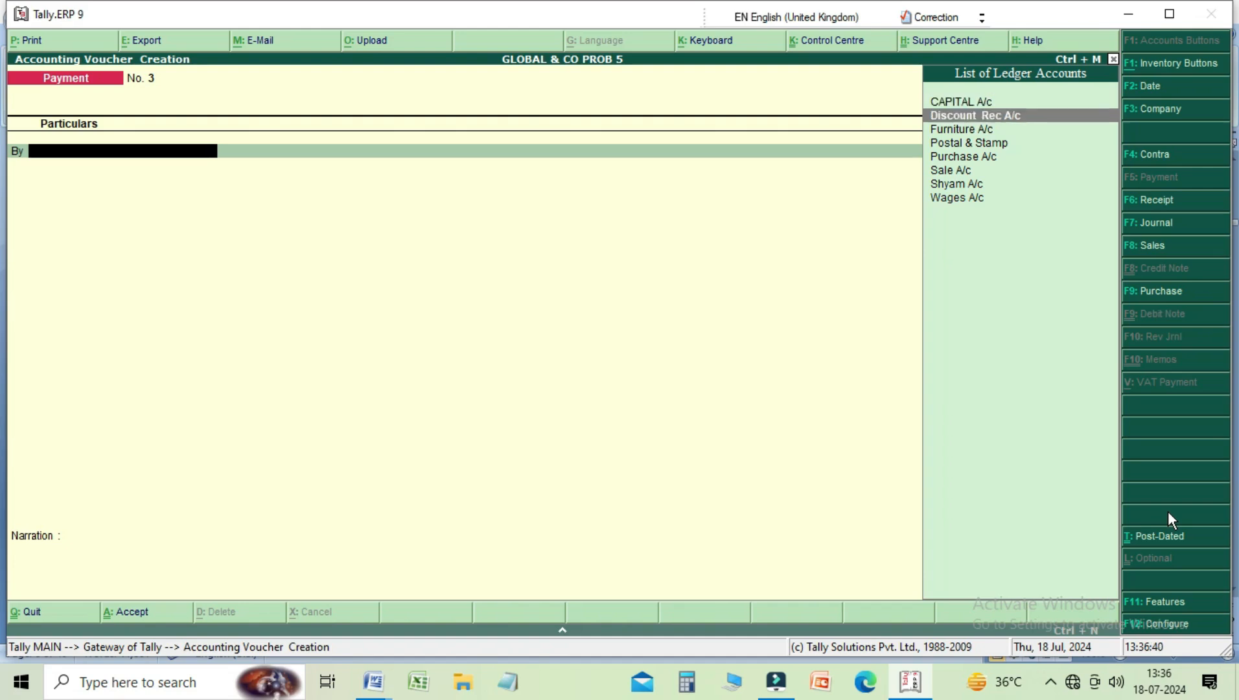
key("Return")
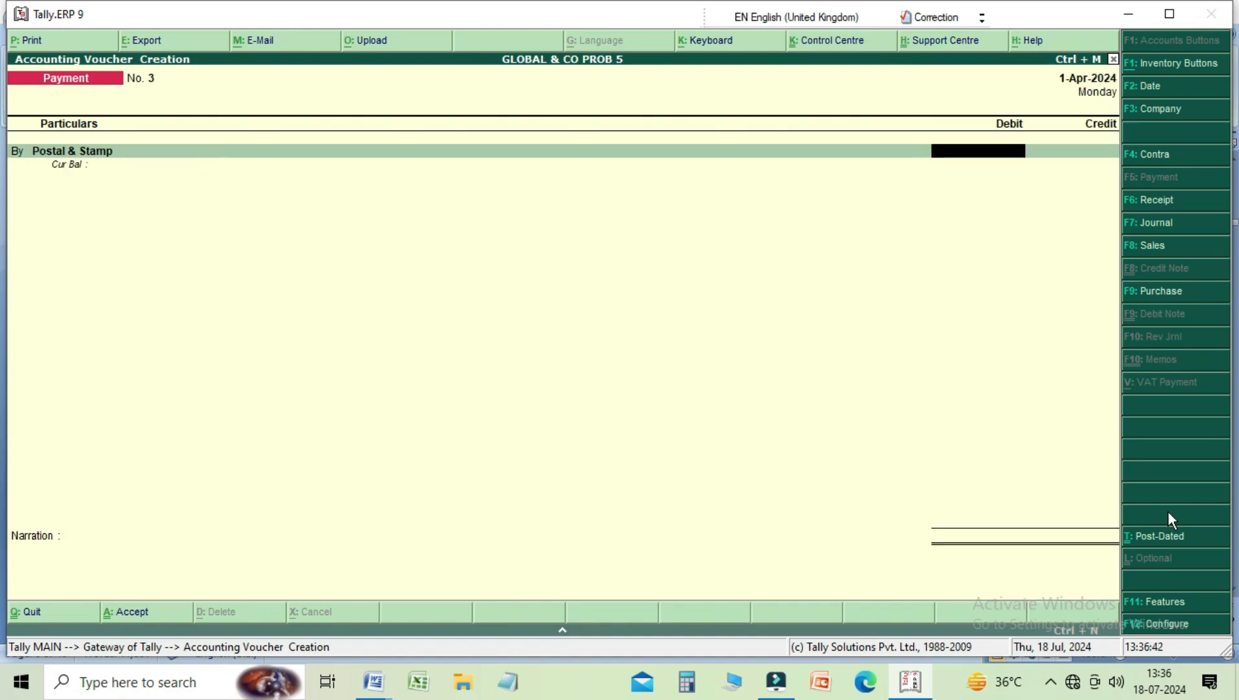
type("20")
key("Return")
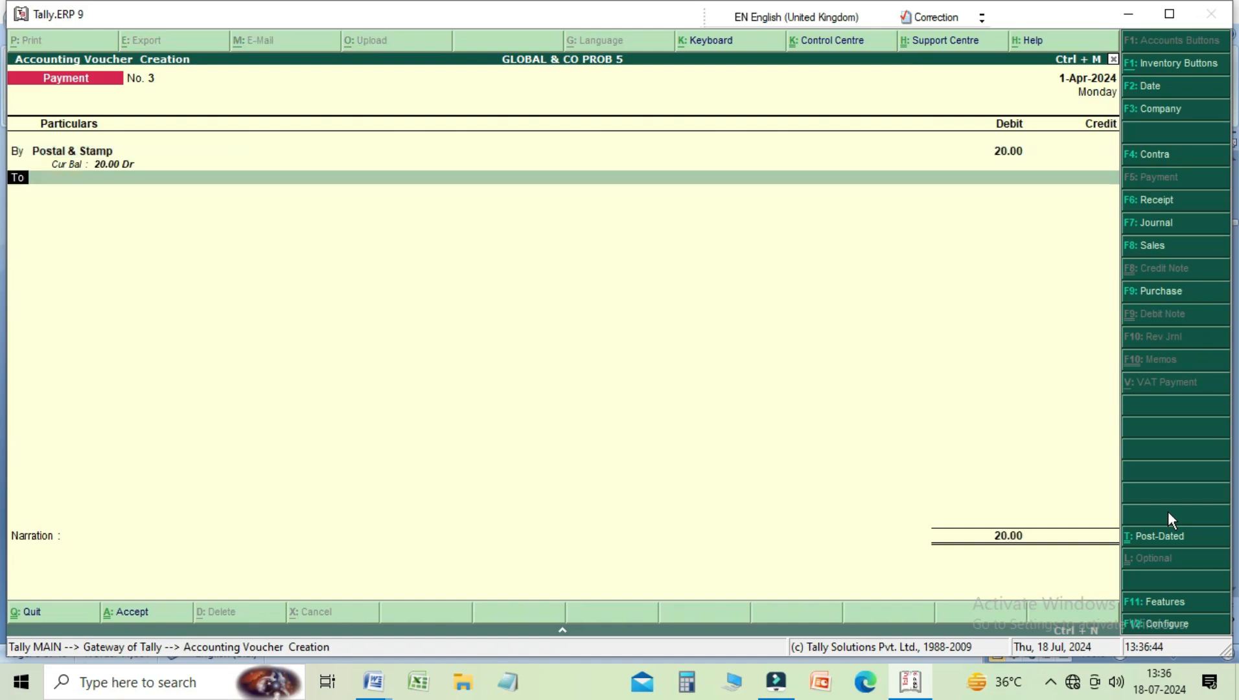
Credit Cash with 20 in the payment voucher
key("Return")
key("Down")
key("Down")
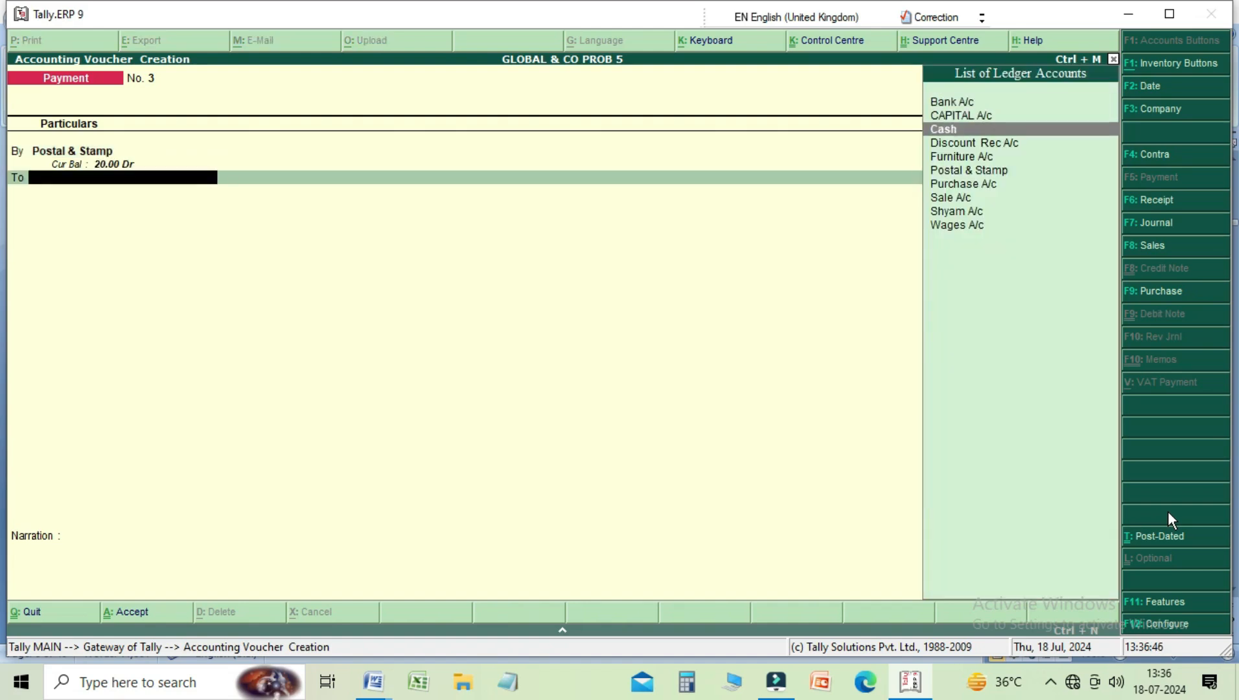
key("Return")
key("Return")
Add the narration "being paid psatal stamp" to the payment voucher and save it
type("being")
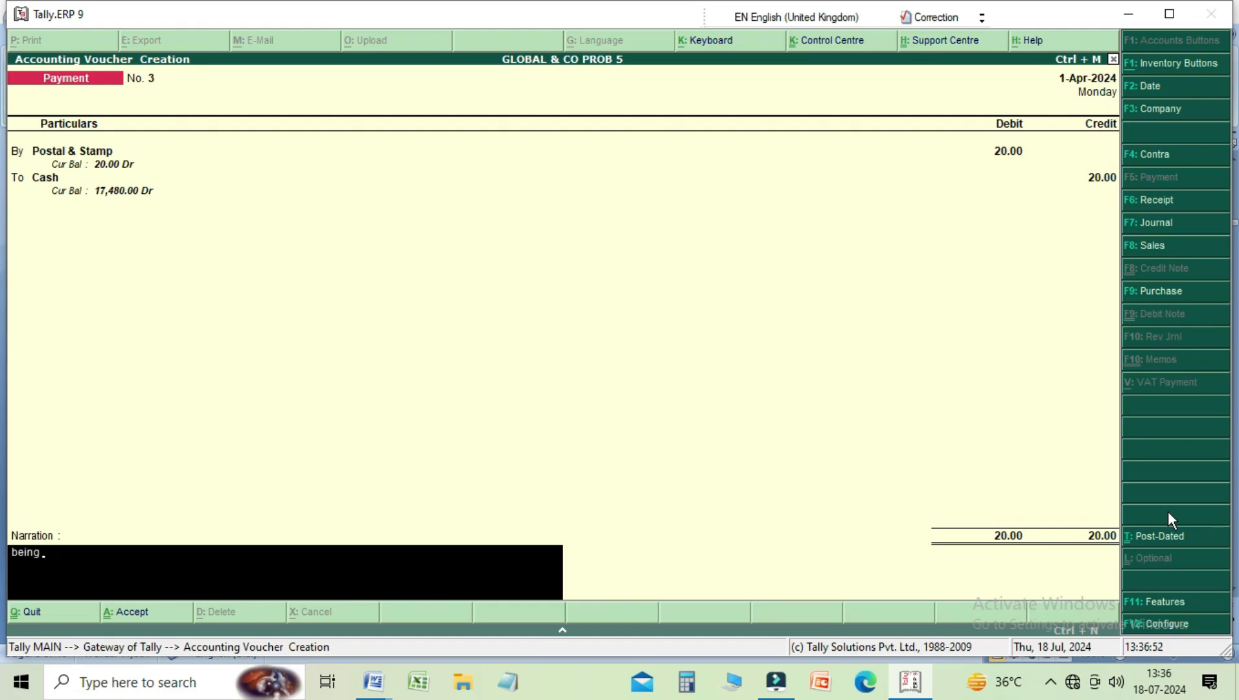
type(" pai")
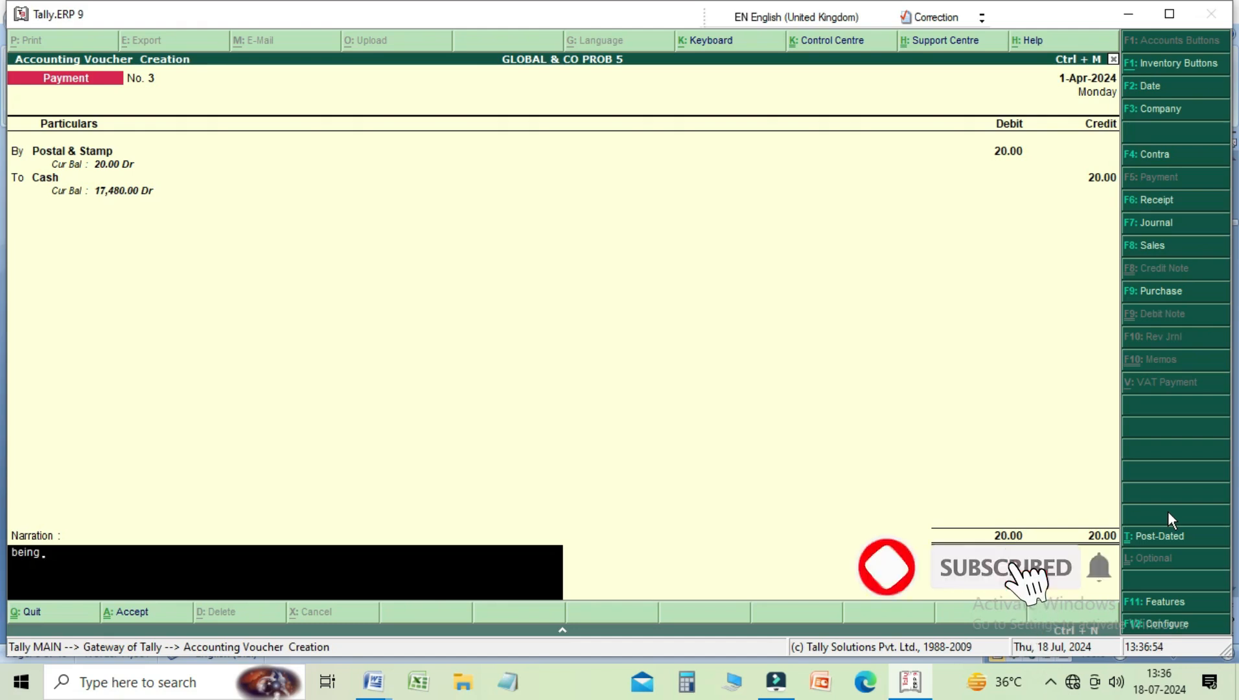
type("d")
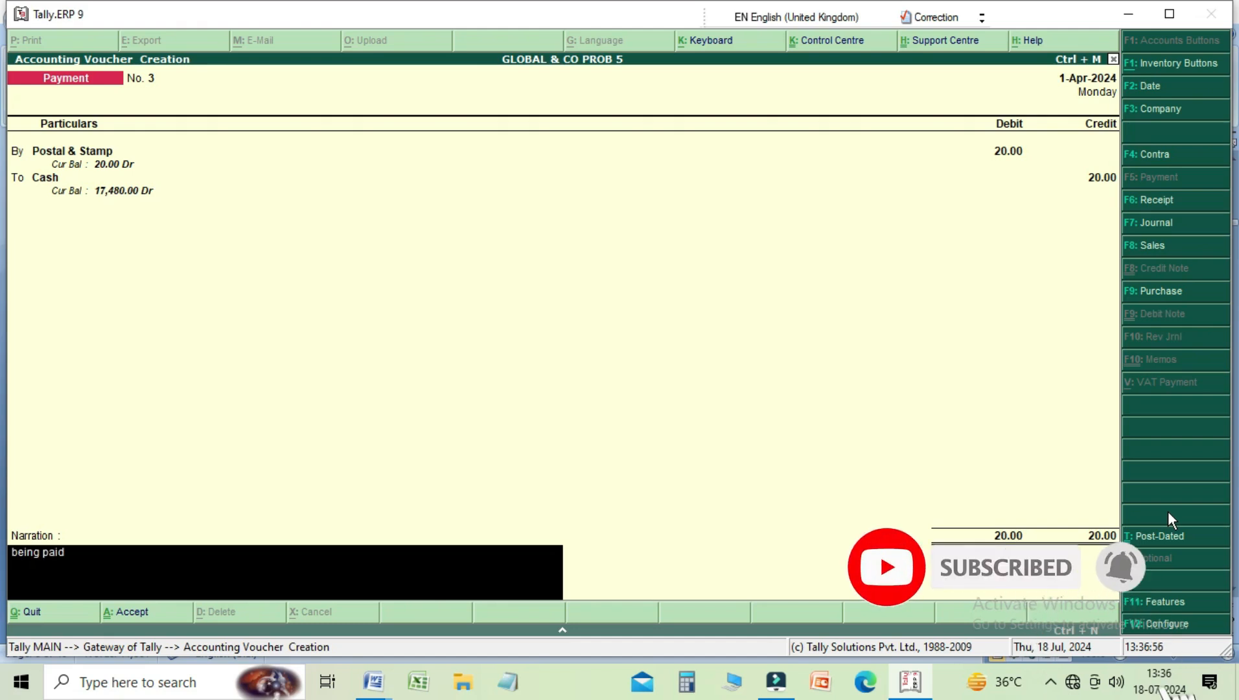
type(" psatal stamp")
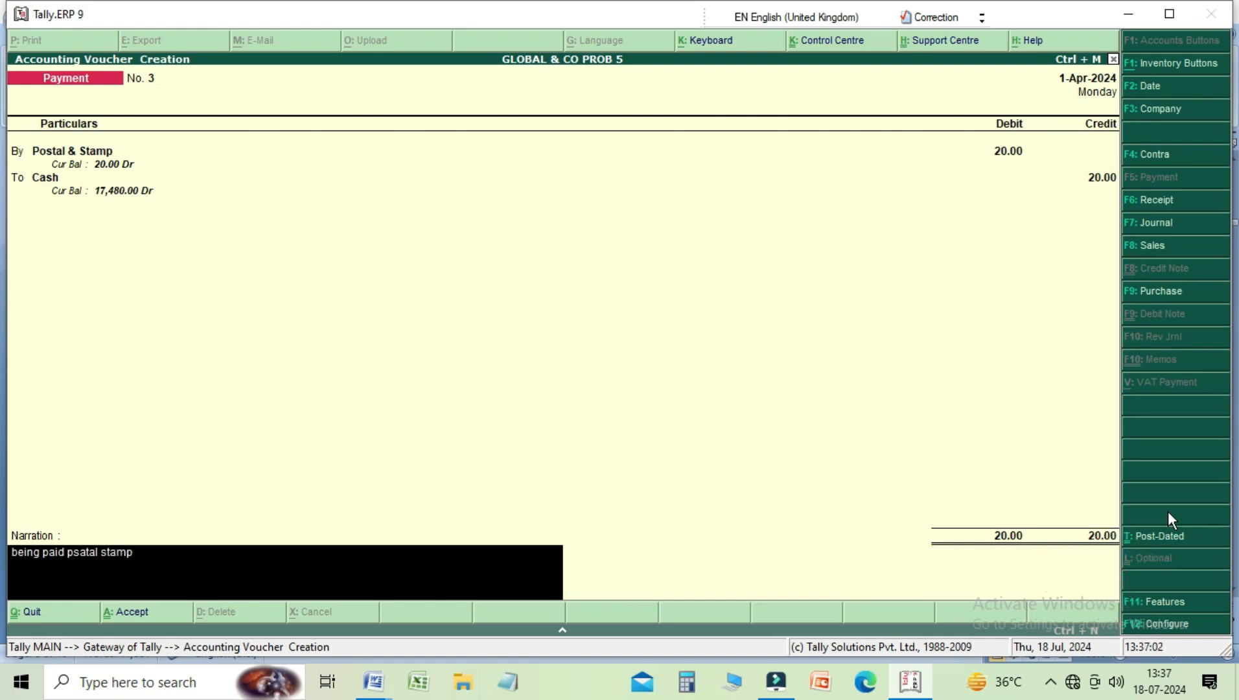
key("Return")
key("Return")
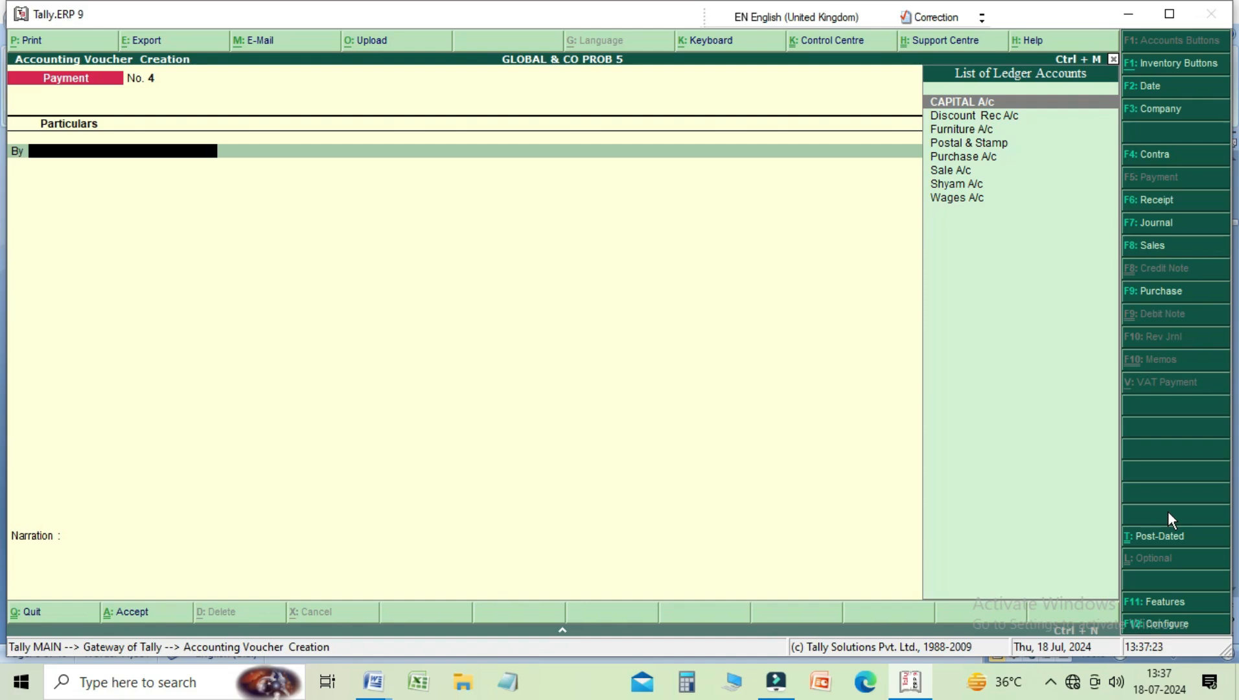
Start a receipt voucher crediting the customer's personal ledger with 2,000, allocated as On Account
key("F6")
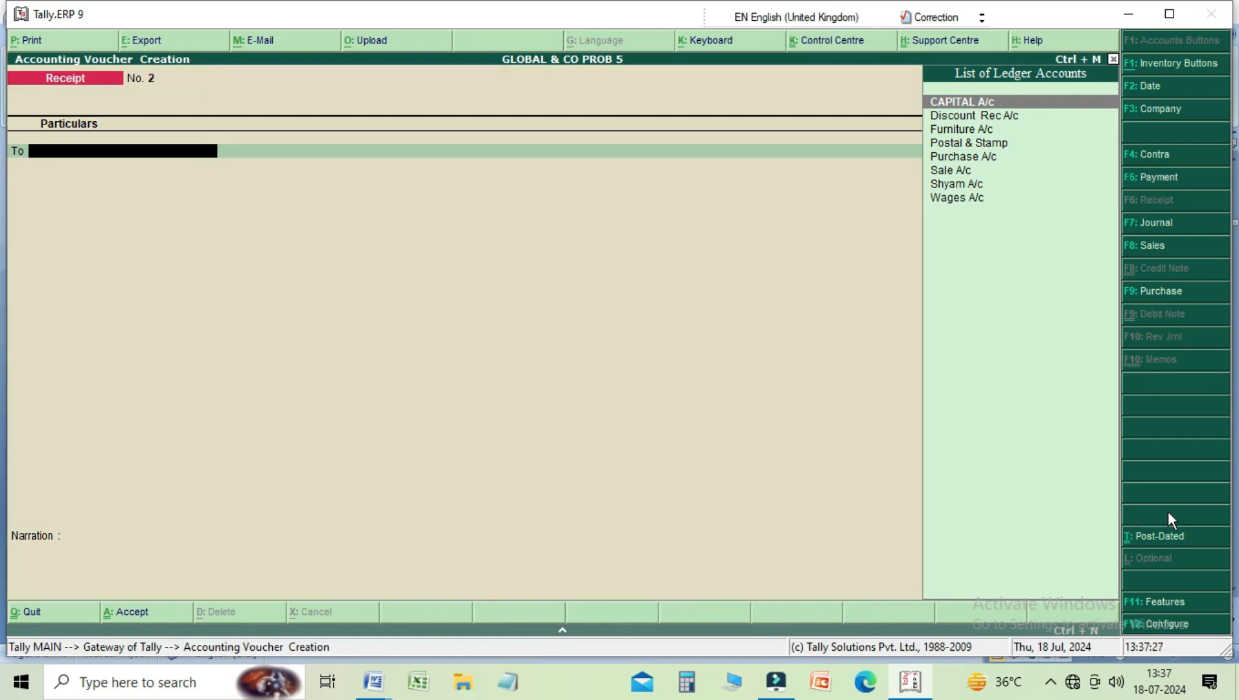
key("Down")
key("Down")
key("Down")
key("Down")
key("Down")
key("Down")
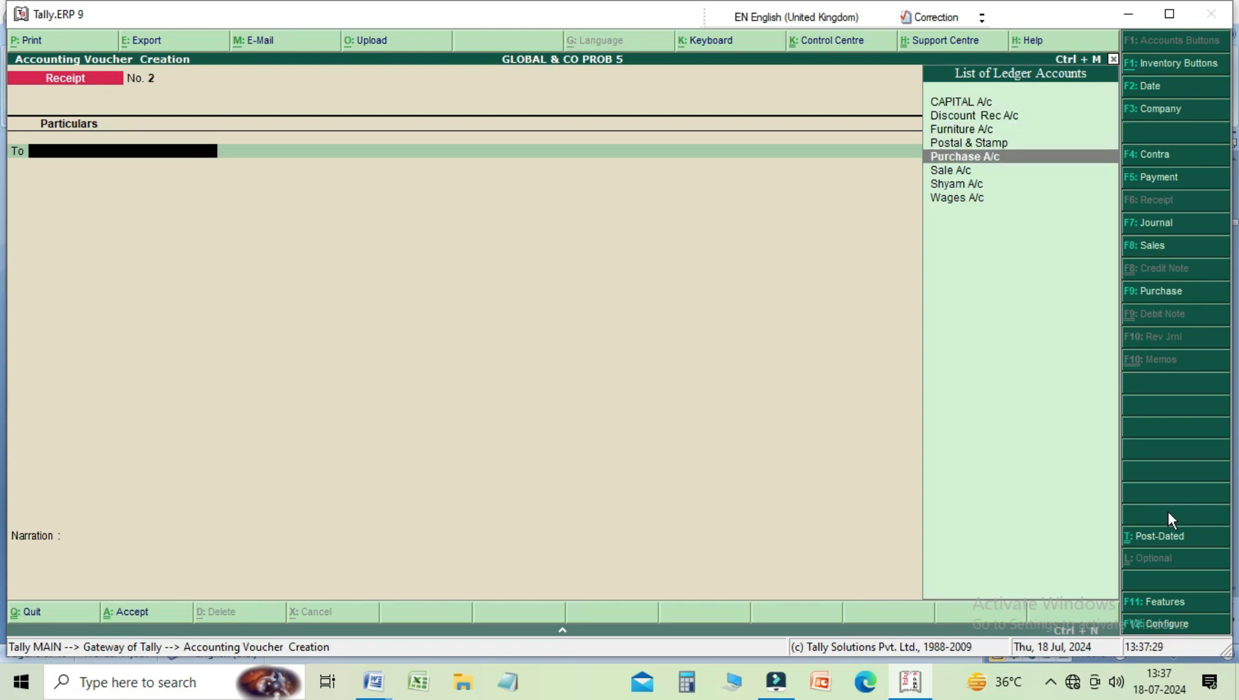
key("Return")
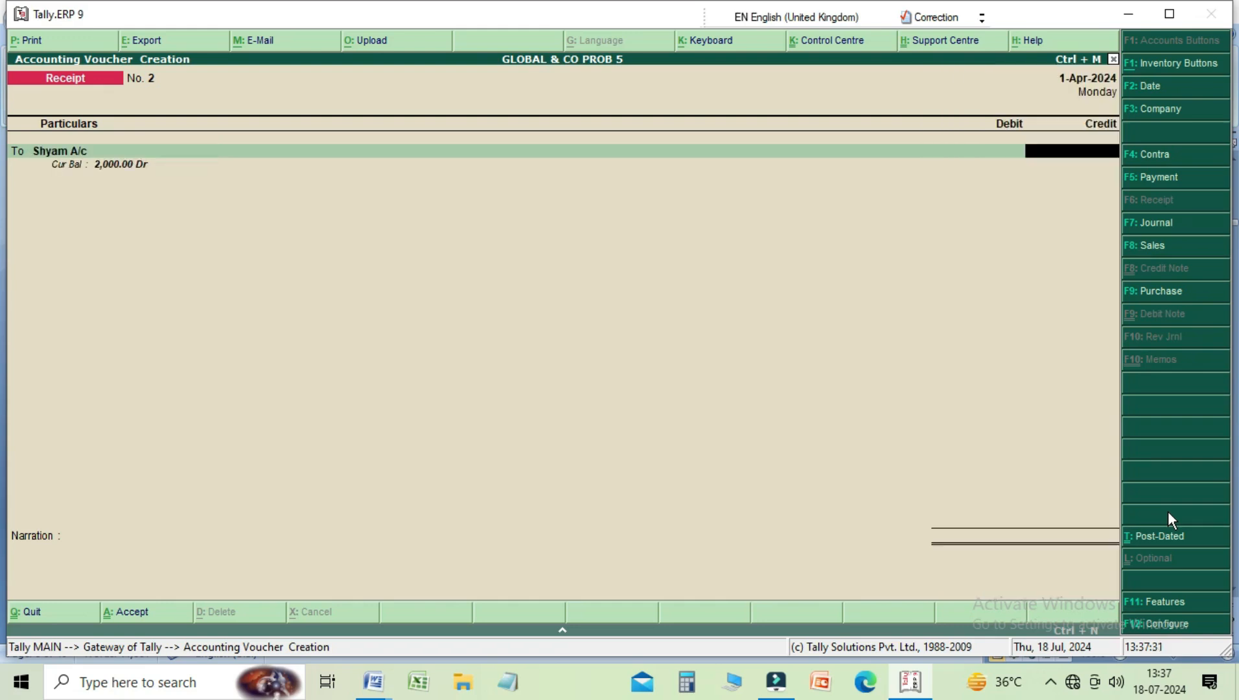
type("2000")
key("Return")
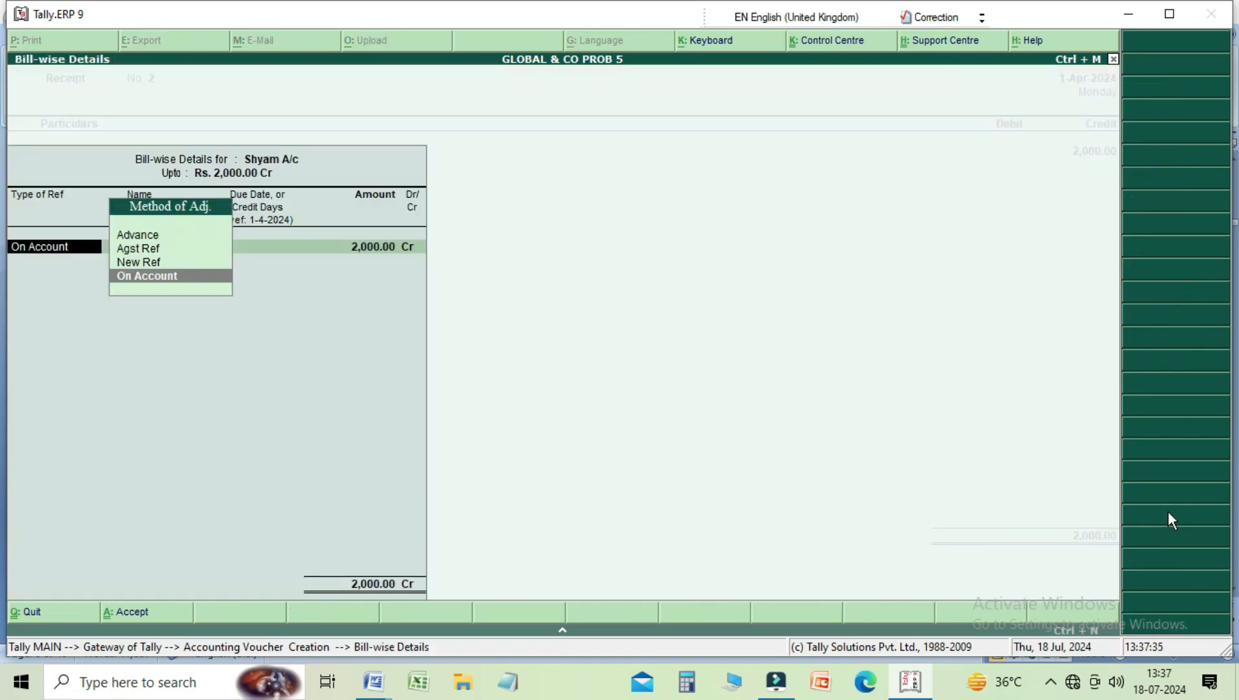
key("Return")
key("Return")
key("Return")
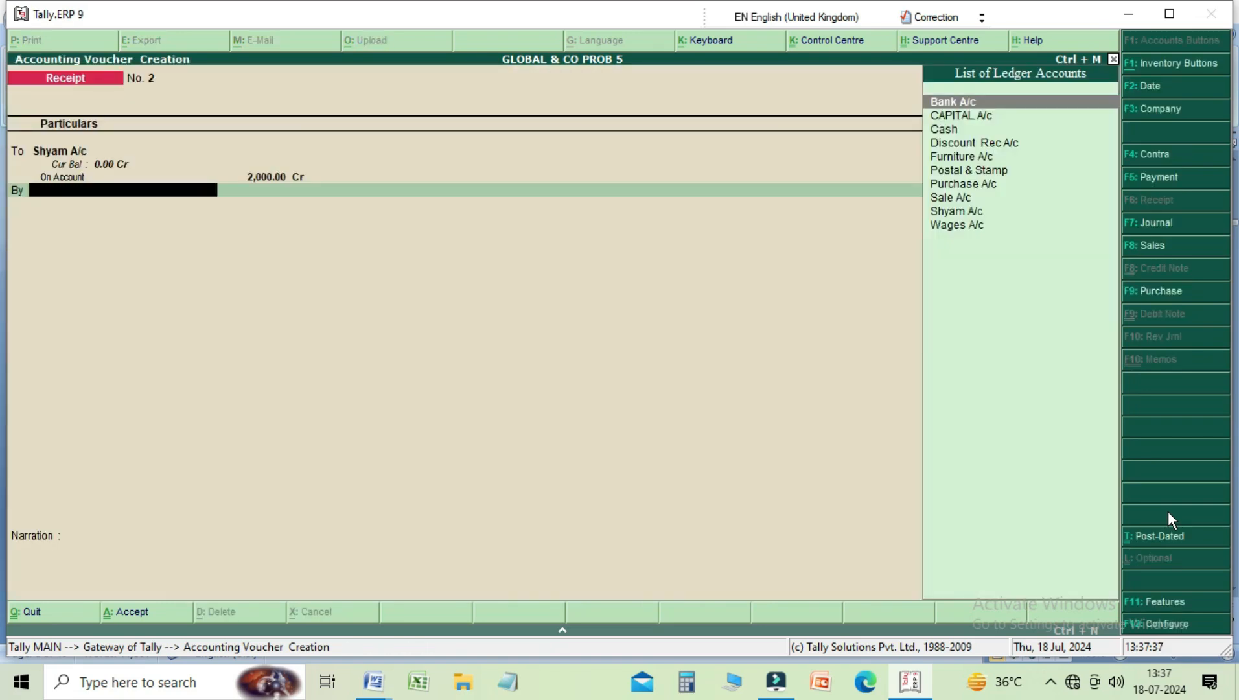
Debit Cash with 1,950 in the receipt voucher
key("Down")
key("Down")
key("Return")
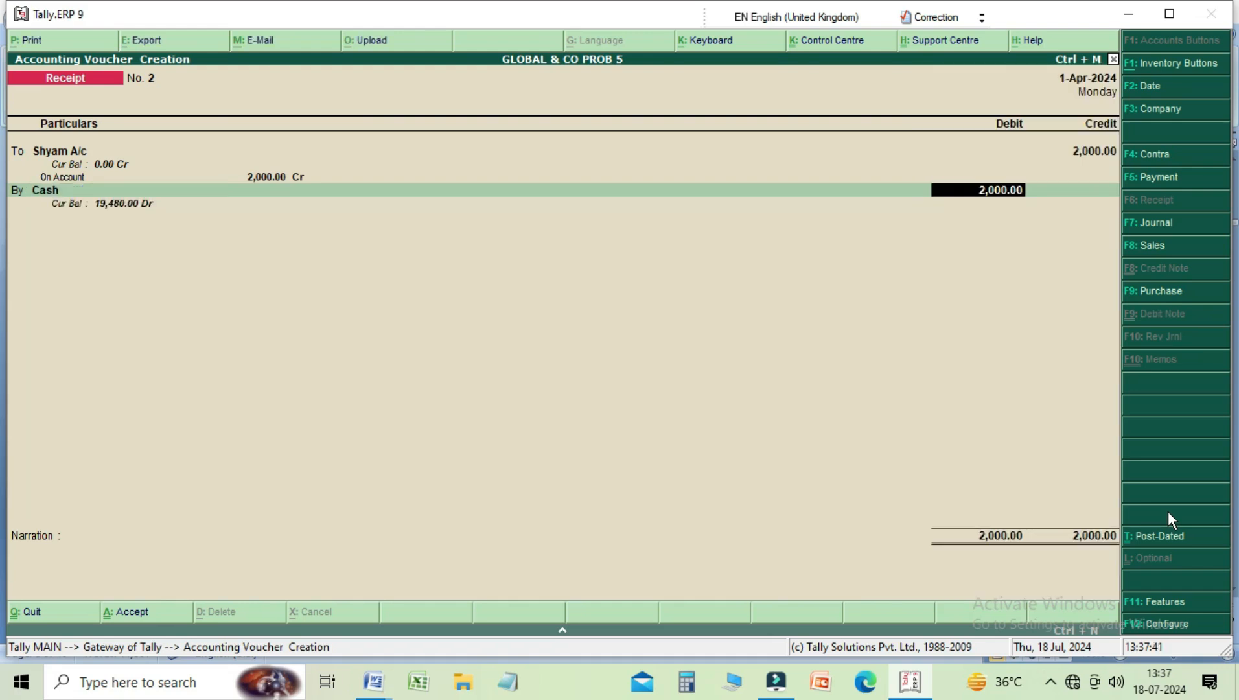
type("1950")
key("Return")
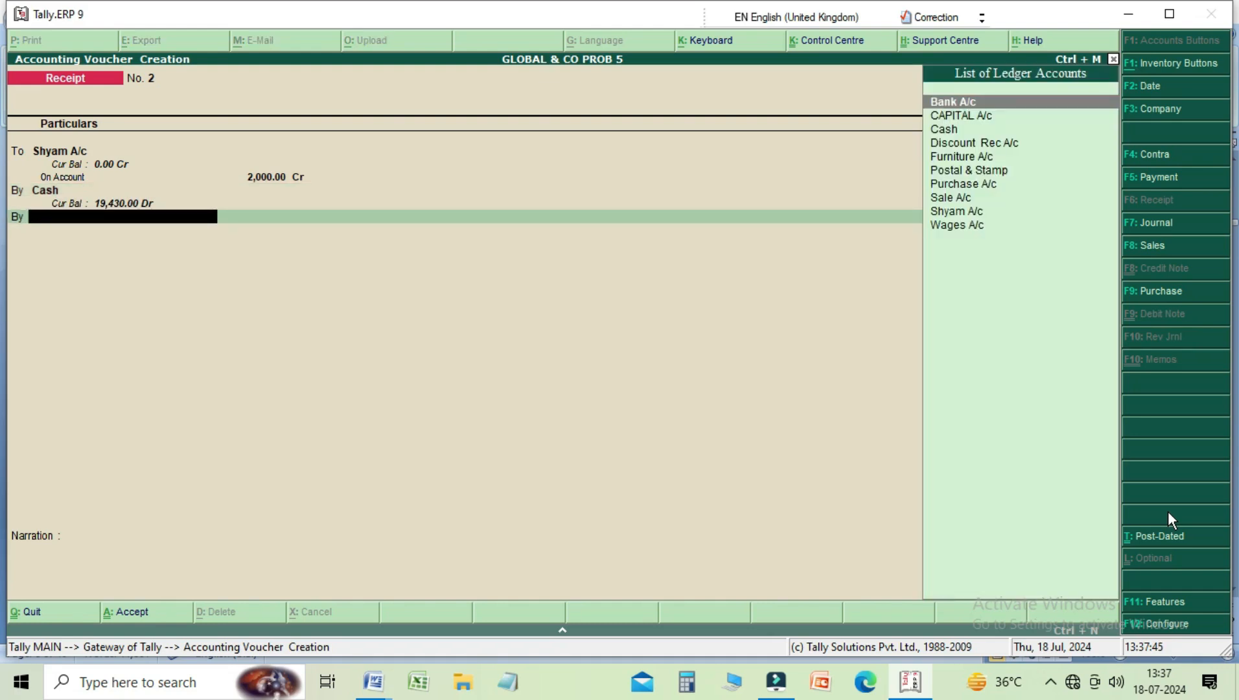
Debit Discount Rec A/c with the remaining 50 in the receipt voucher
key("Down")
key("Down")
key("Down")
key("Return")
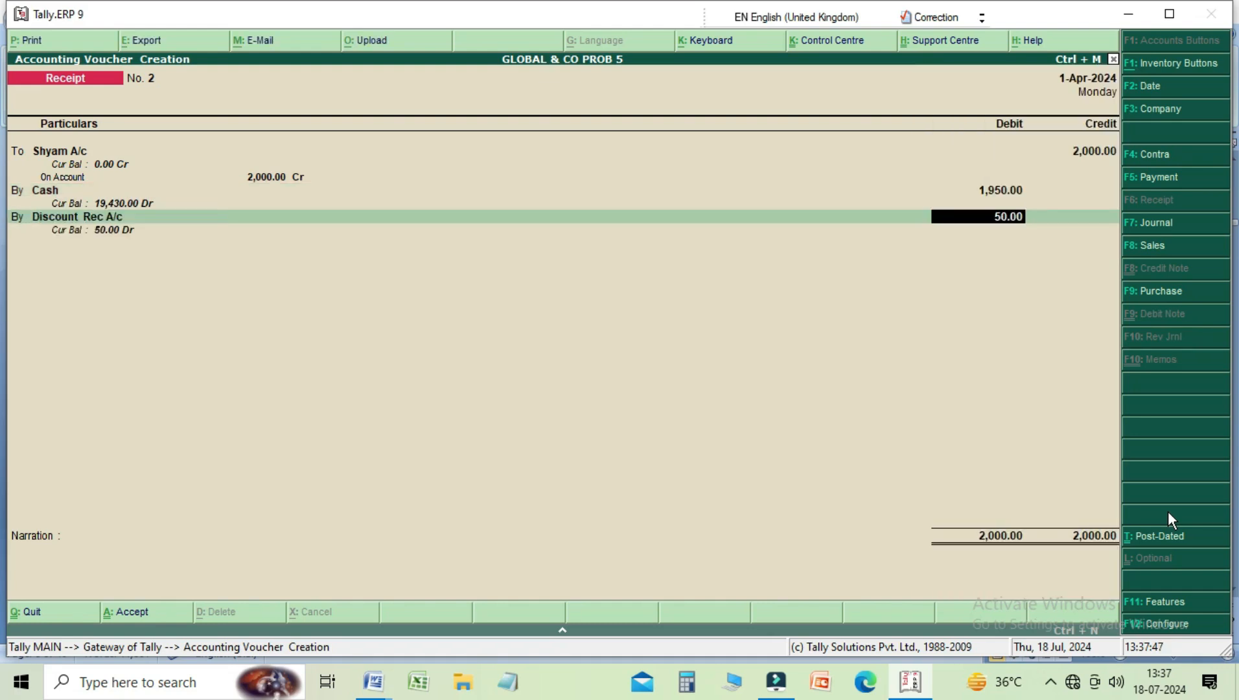
key("Return")
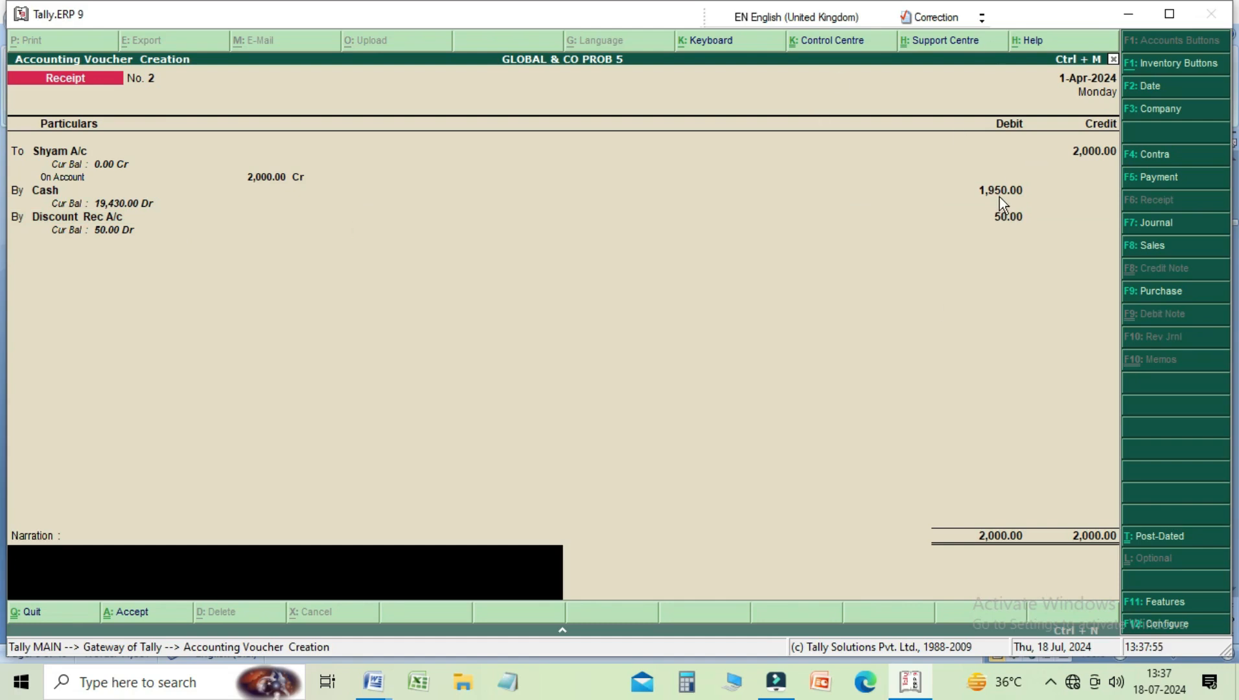
Add a narration describing the cash received from the customer to the receipt voucher and save it
type("beo")
key("BackSpace")
type("ing casg")
key("BackSpace")
type("h receive")
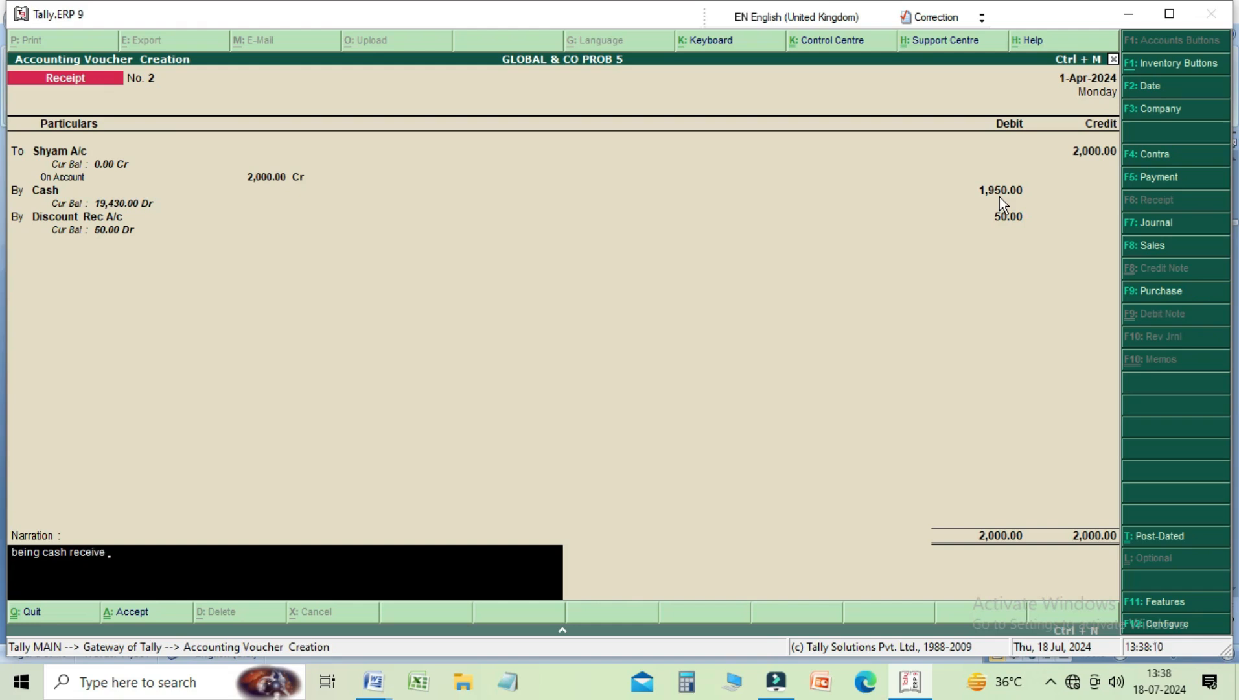
type(" from shyam")
key("Return")
key("Return")
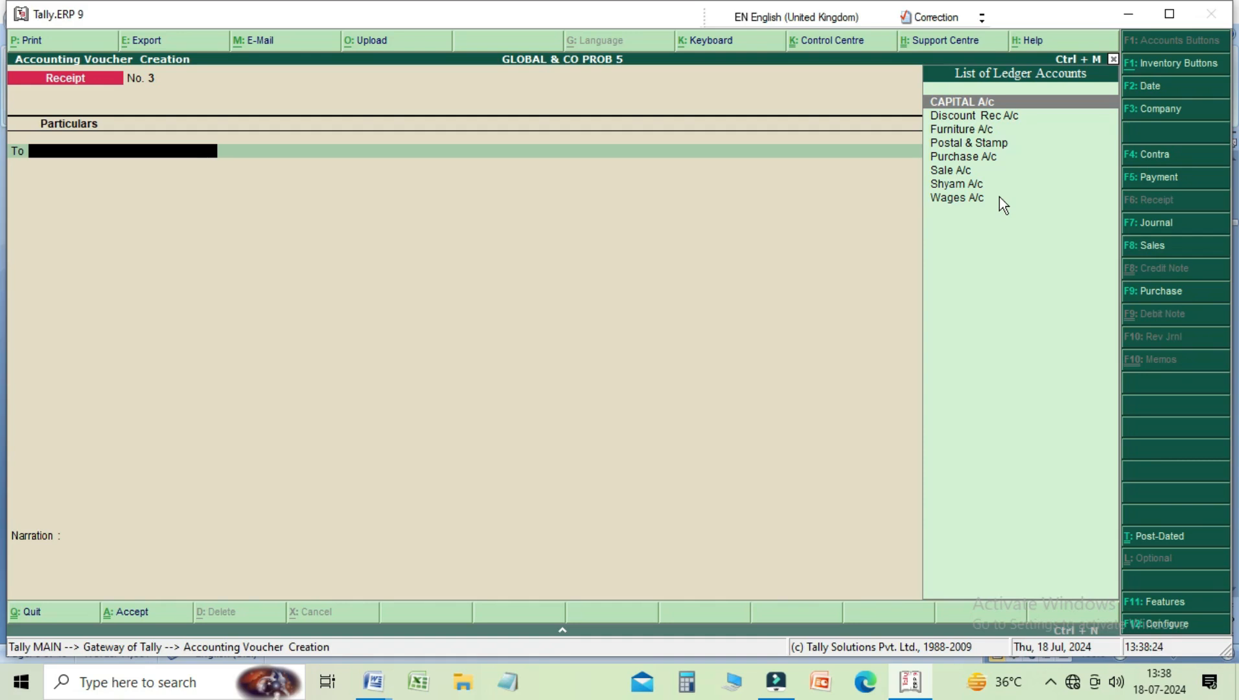
Start a contra voucher crediting Cash and debiting Bank A/c with 1,500
key("F4")
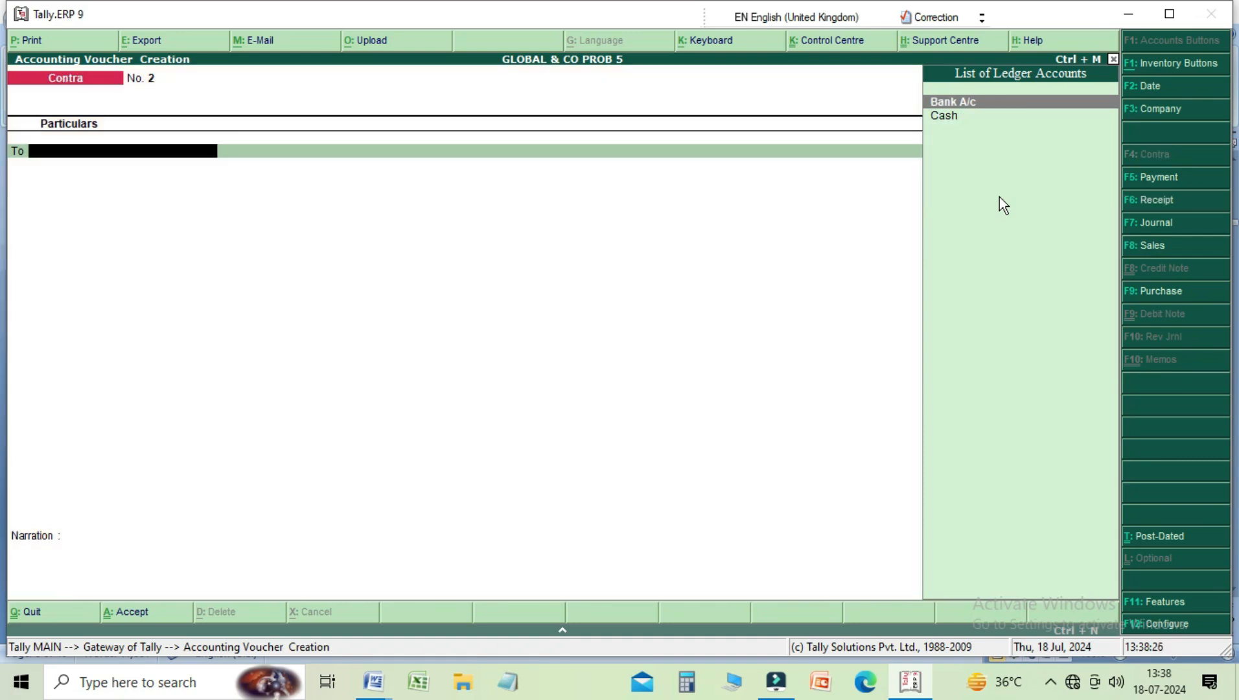
key("Down")
key("Return")
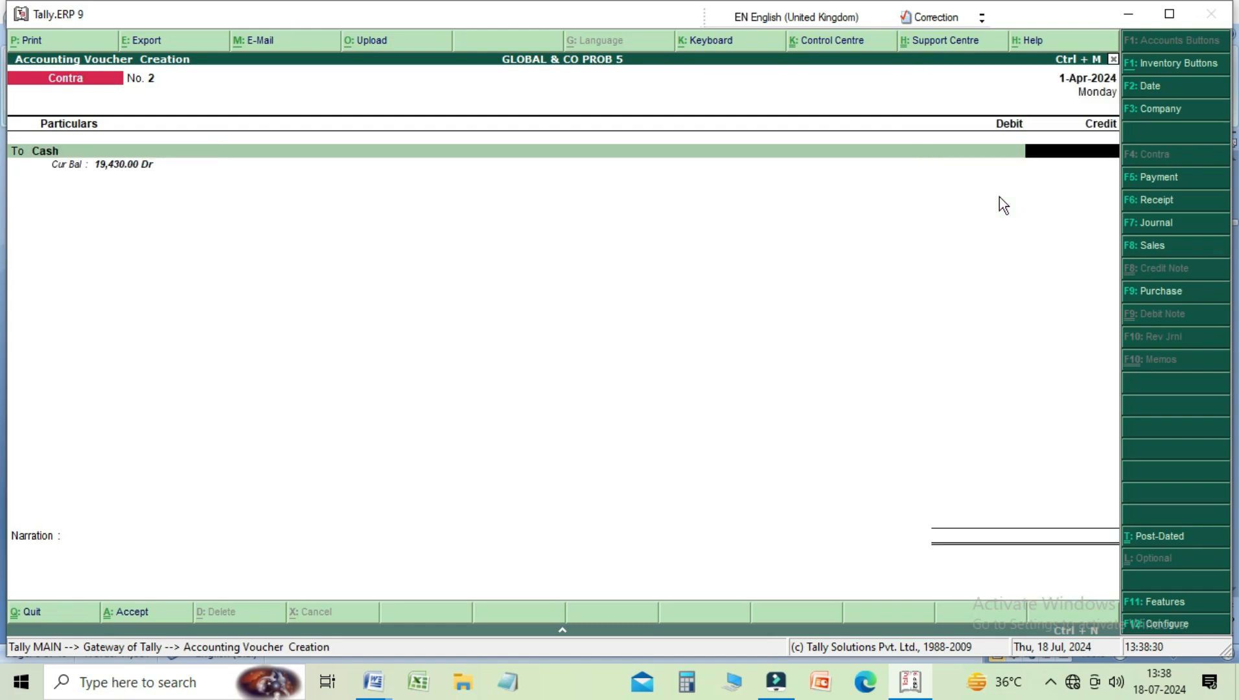
type("1500")
key("Return")
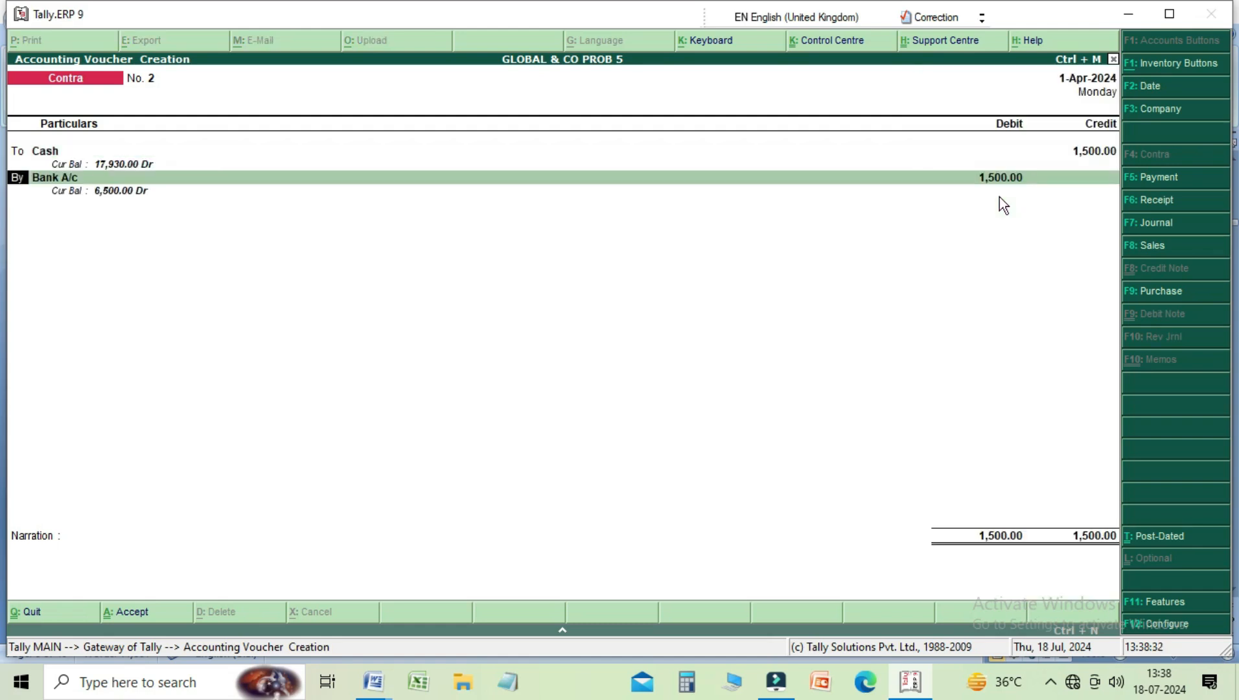
key("Return")
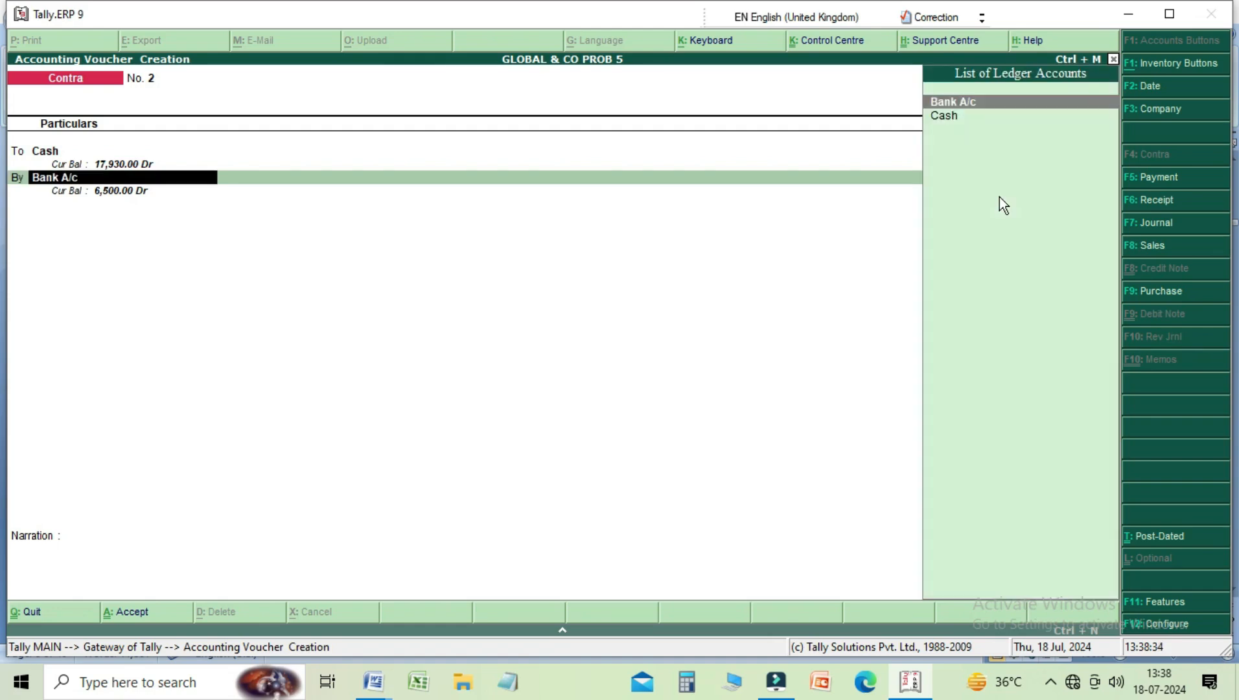
key("Return")
key("Return")
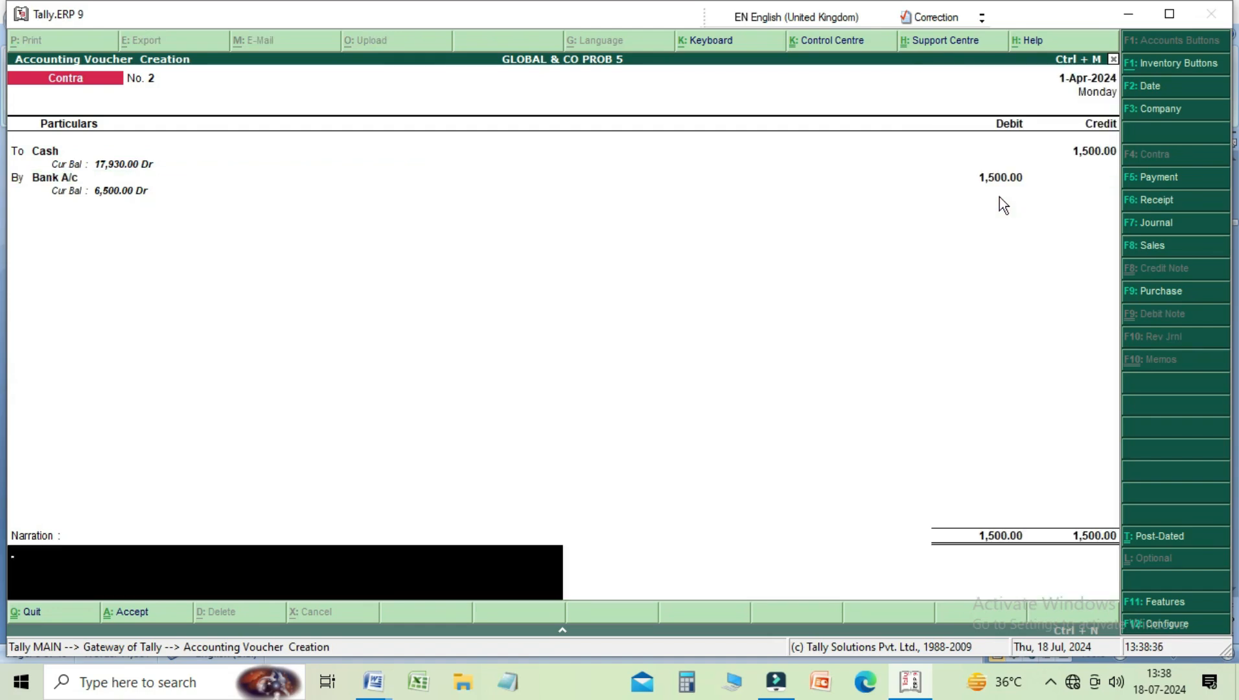
Add the narration "being cash deposited into bank" to the contra voucher and save it
type("being cash deposited into bank")
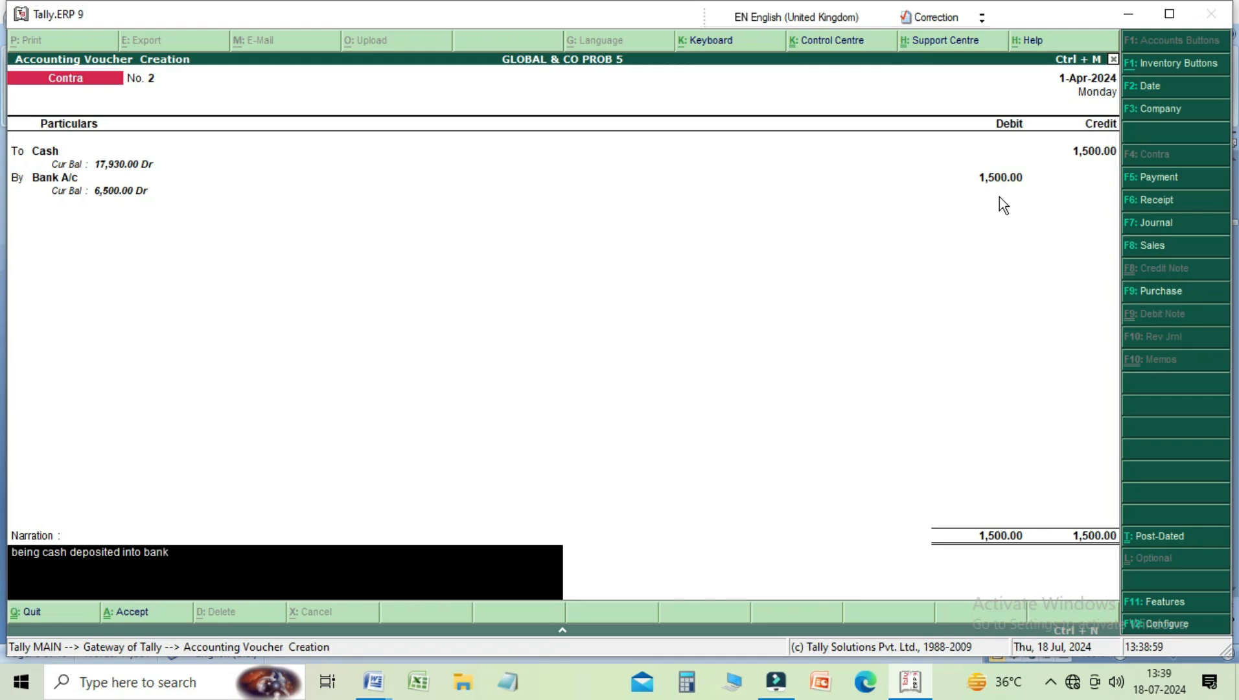
key("Return")
key("Return")
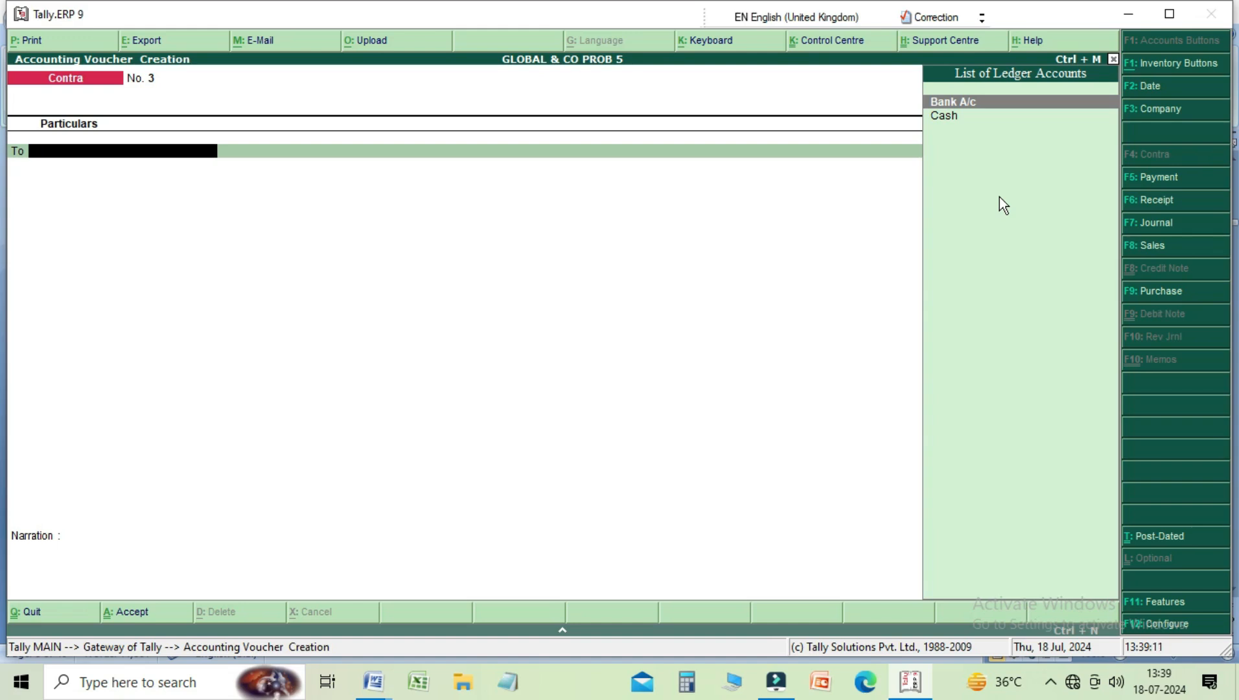
Review the previously saved vouchers back to the furniture payment, checking their ledgers, amounts and narrations
key("Page_Up")
key("Page_Up")
key("Page_Up")
key("Page_Up")
key("Page_Up")
key("Page_Up")
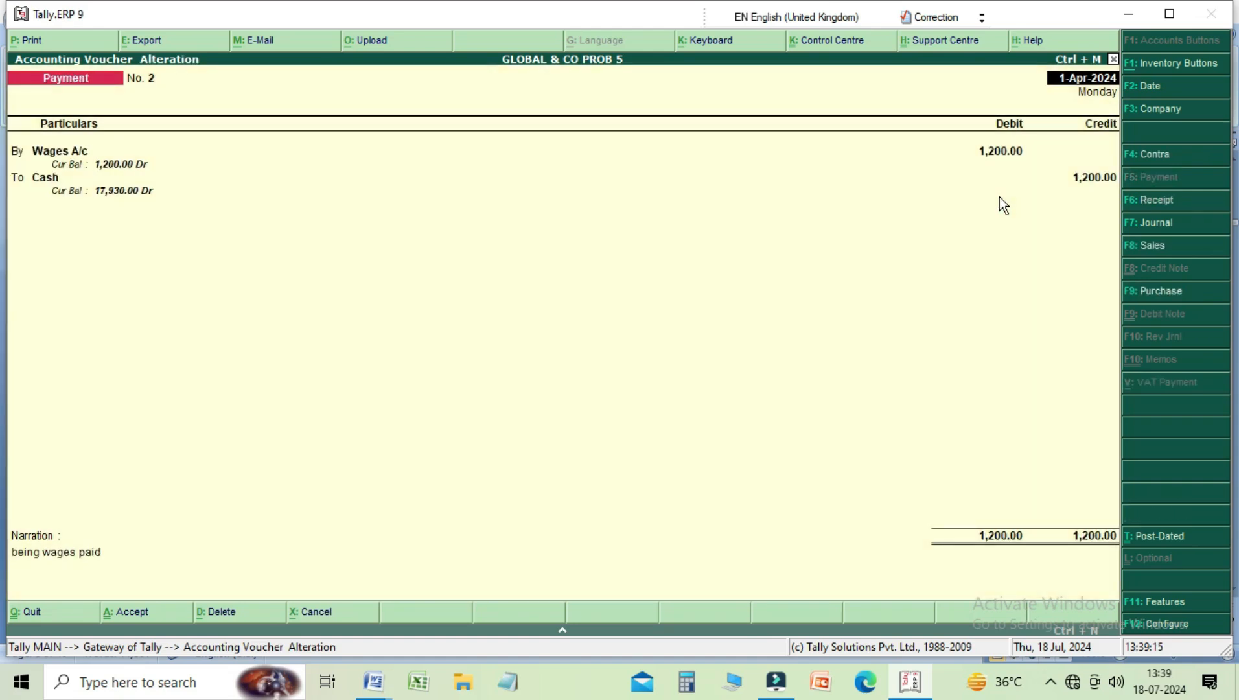
key("Page_Up")
key("Page_Up")
key("Page_Up")
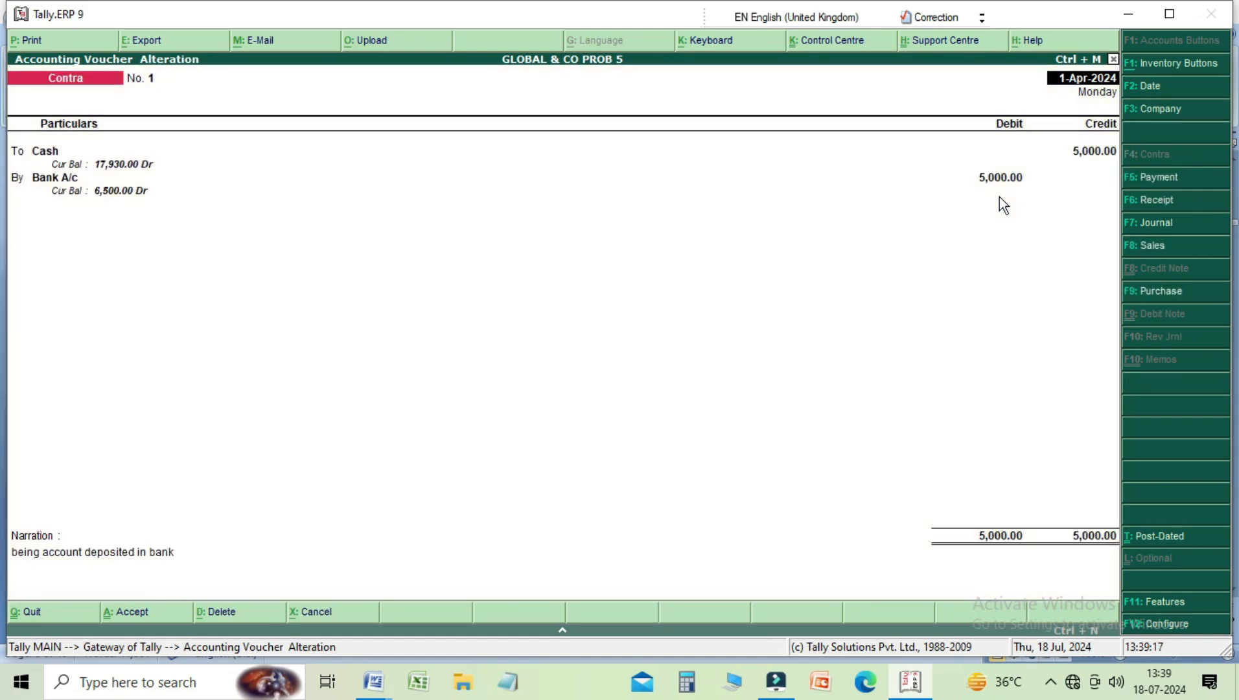
key("Page_Up")
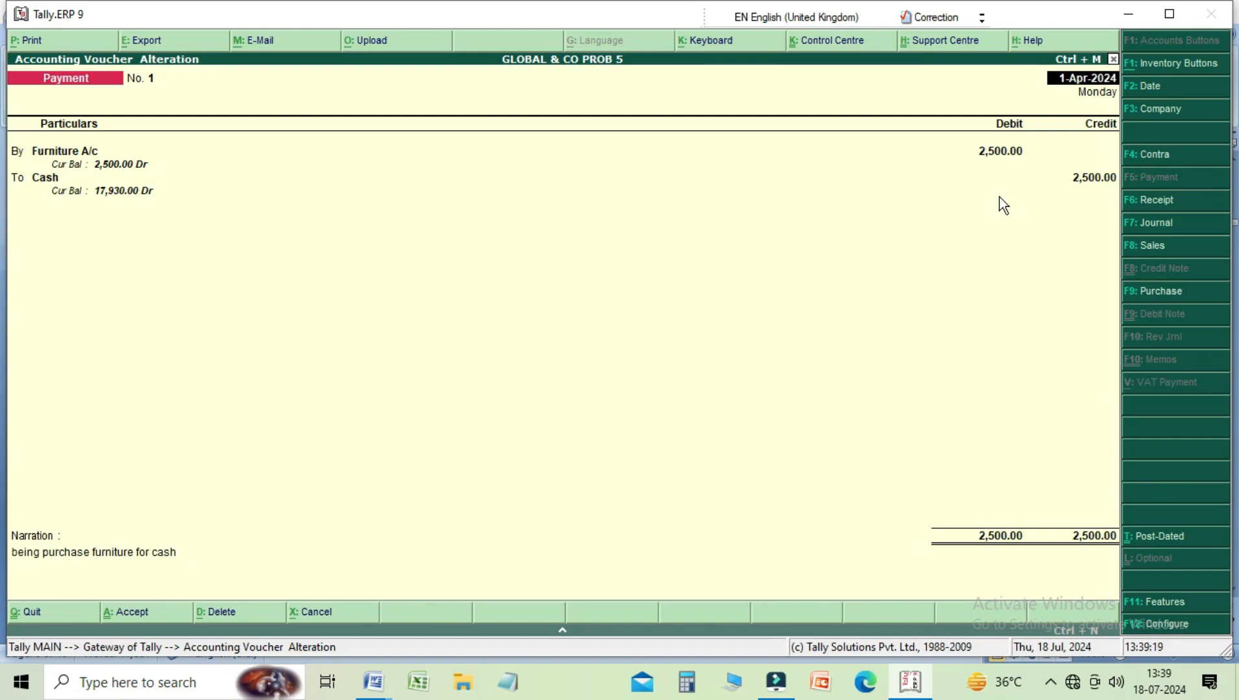
key("Page_Down")
key("Page_Down")
key("Page_Up")
key("Page_Up")
Leave the furniture payment voucher without deleting it and reopen accounting voucher entry from the Gateway of Tally
key("alt+d")
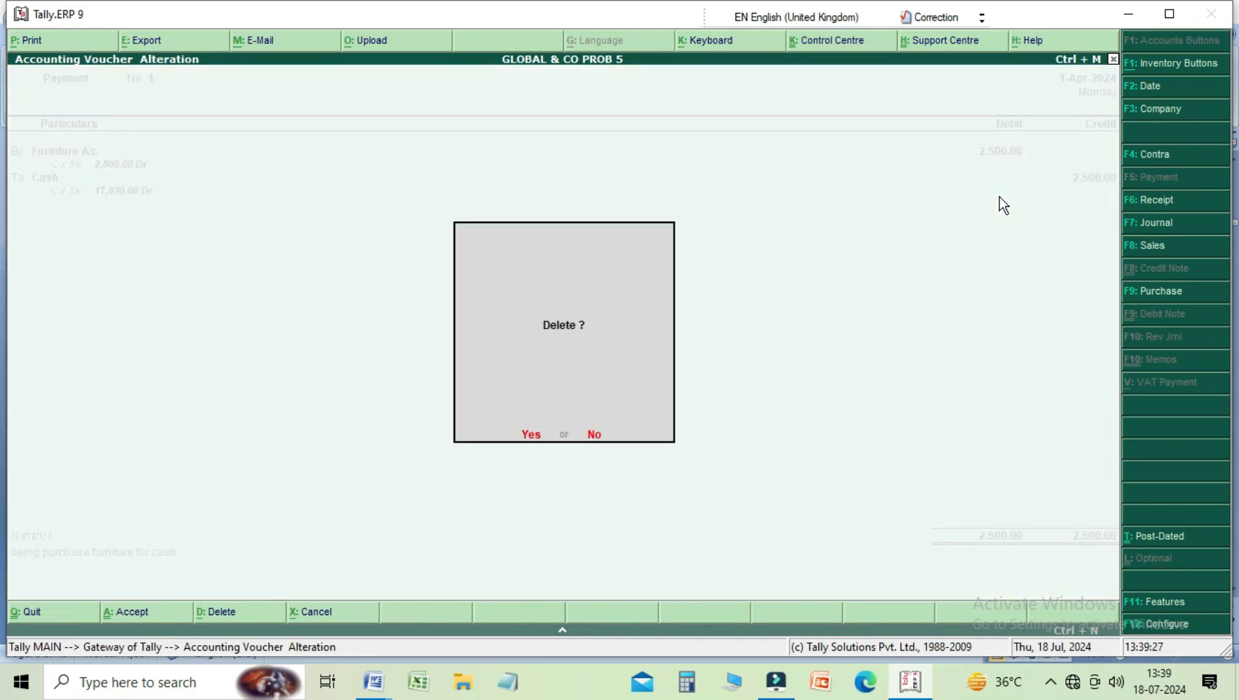
key("Escape")
key("Escape")
key("y")
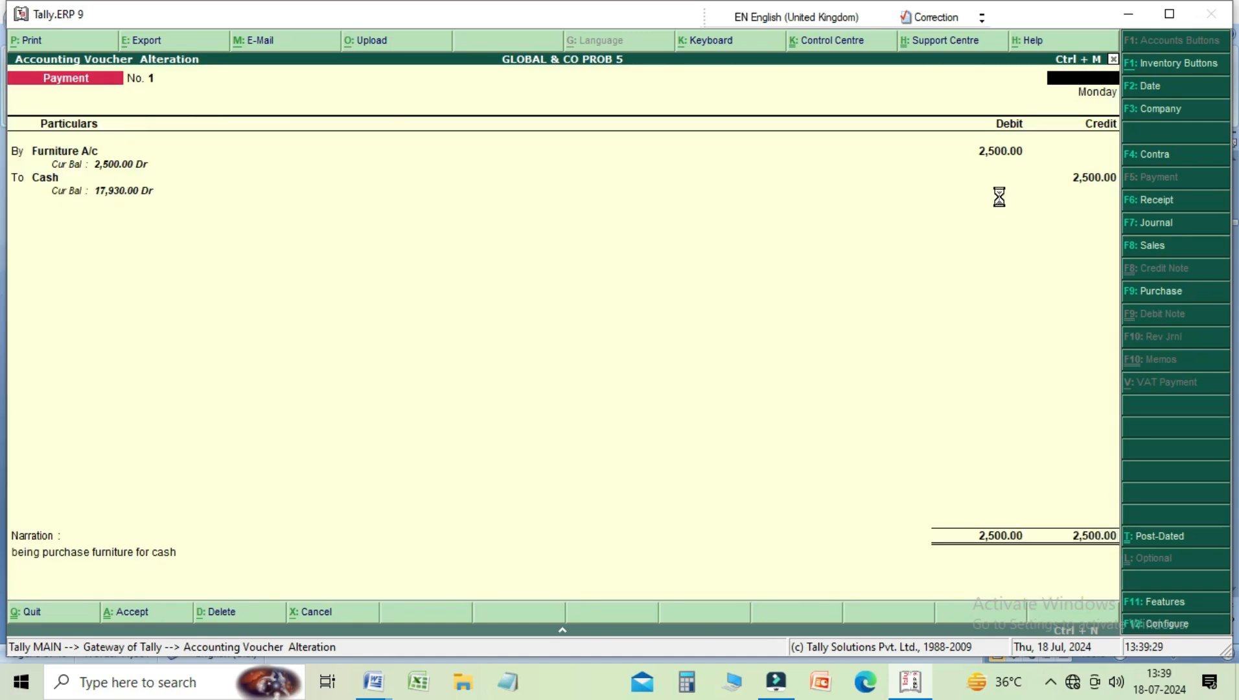
key("Escape")
key("y")
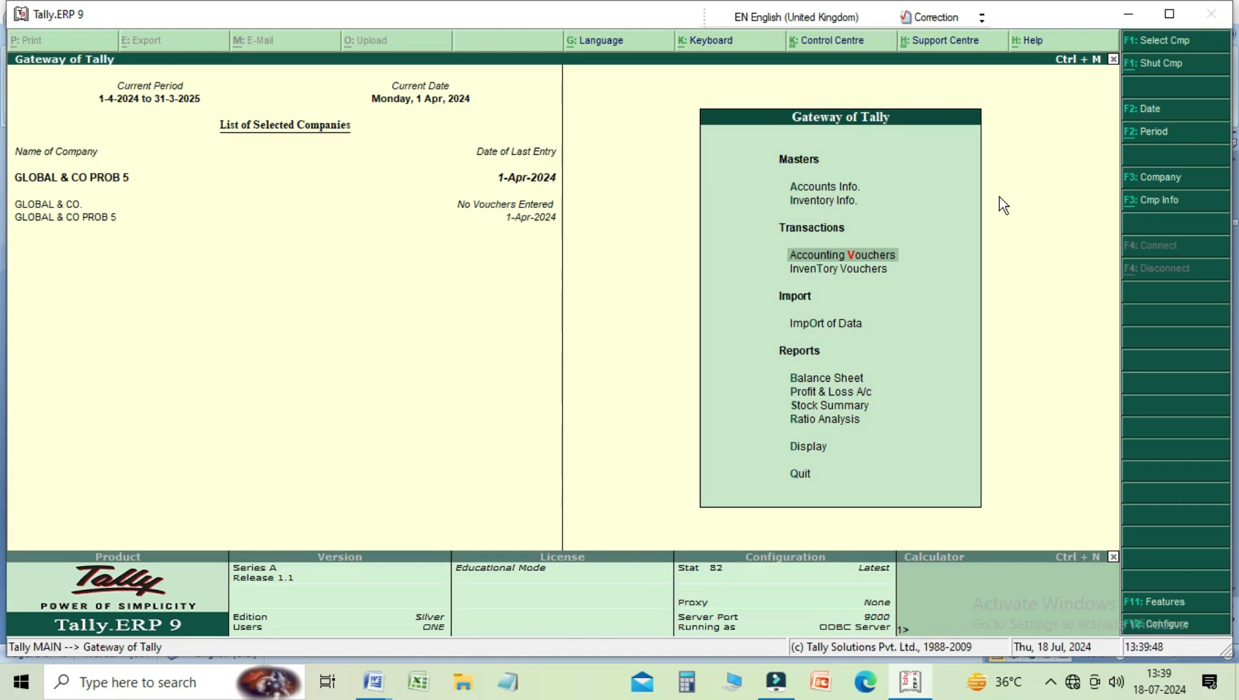
key("Return")
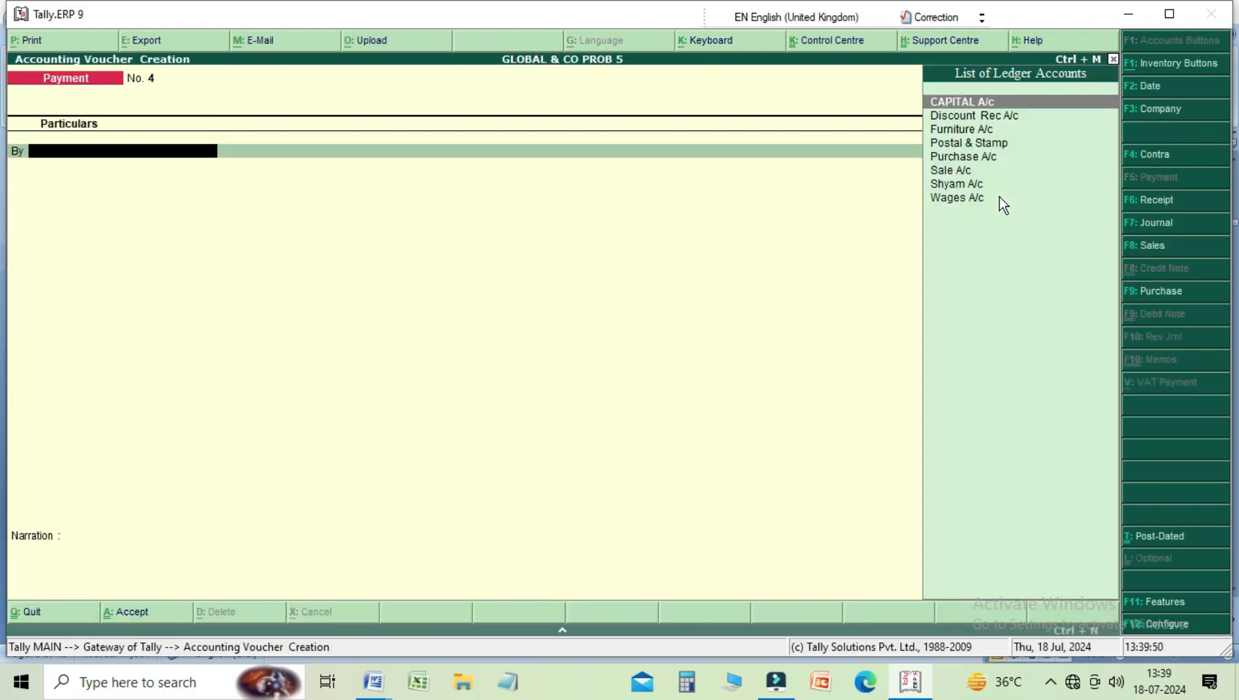